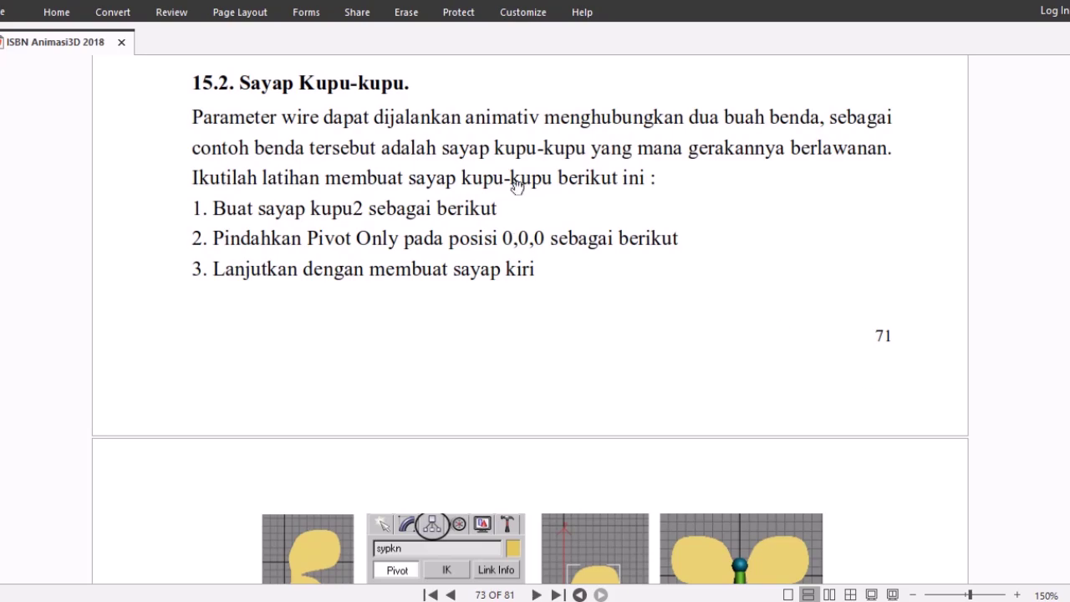
# Read section 15.2 Sayap Kupu-kupu in the PDF, examining the wing, pivot, slider and Parameter Wiring instructions and figures
pyautogui.scroll(3, 514, 190)
pyautogui.scroll(3, 505, 209)
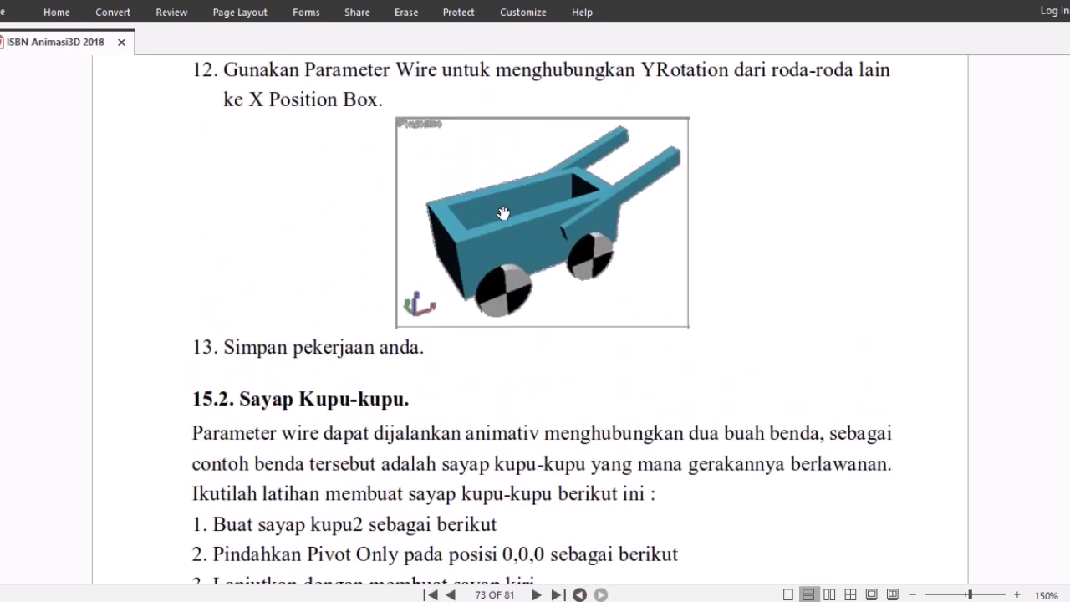
pyautogui.scroll(-1, 503, 213)
pyautogui.scroll(1, 502, 210)
pyautogui.scroll(-2, 507, 334)
pyautogui.scroll(-2, 505, 348)
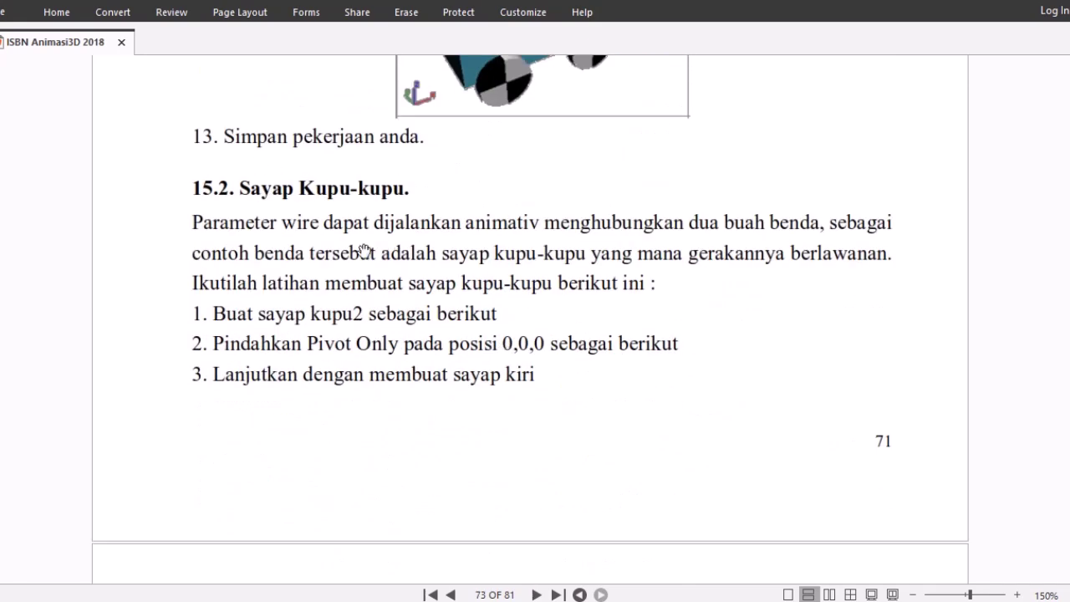
pyautogui.scroll(-6, 388, 343)
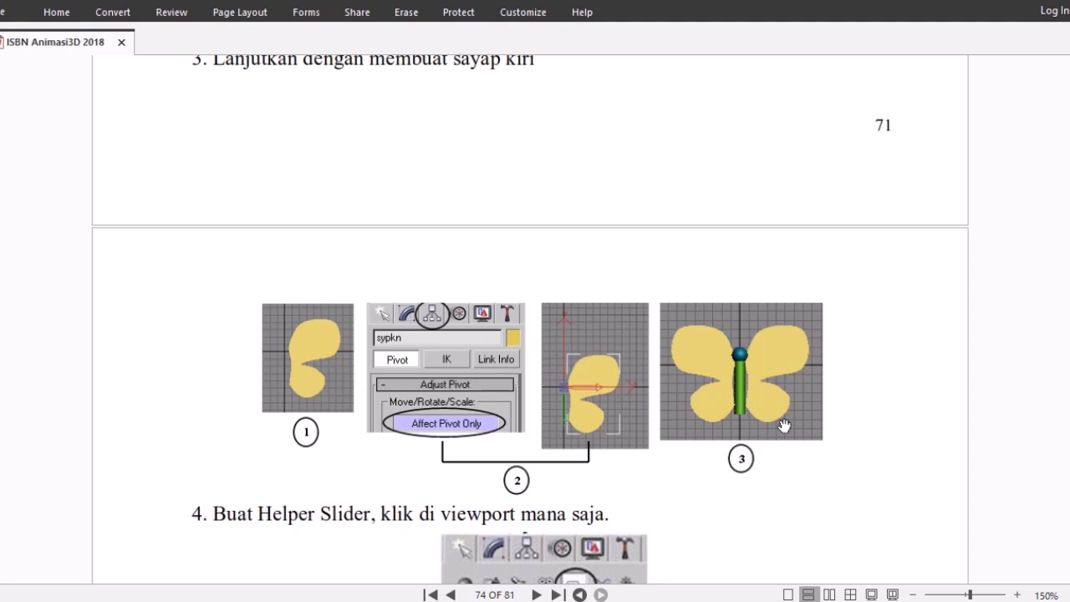
pyautogui.scroll(-10, 779, 426)
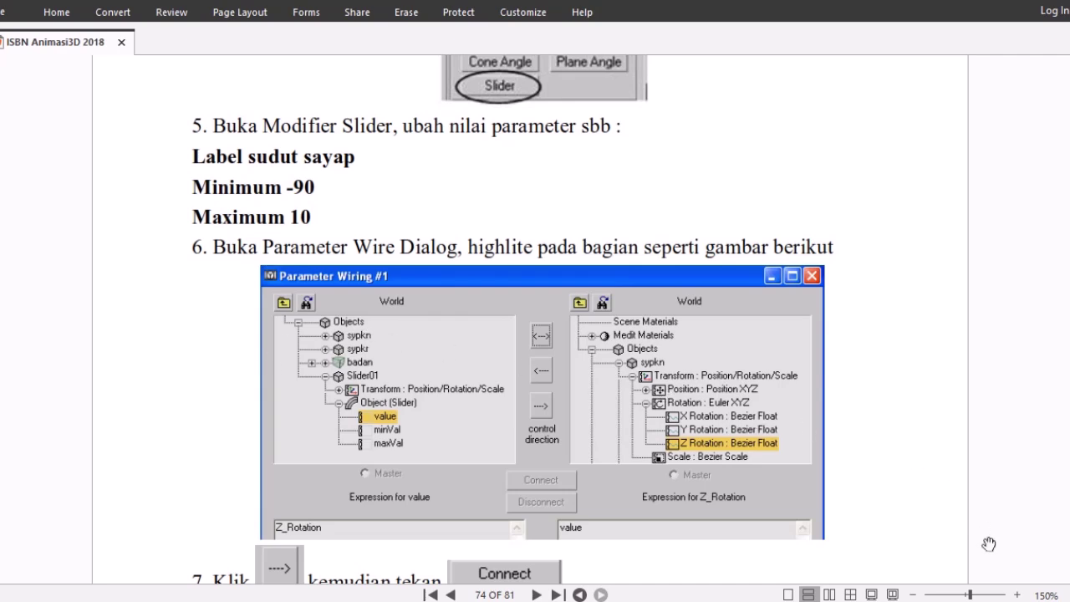
pyautogui.scroll(10, 751, 319)
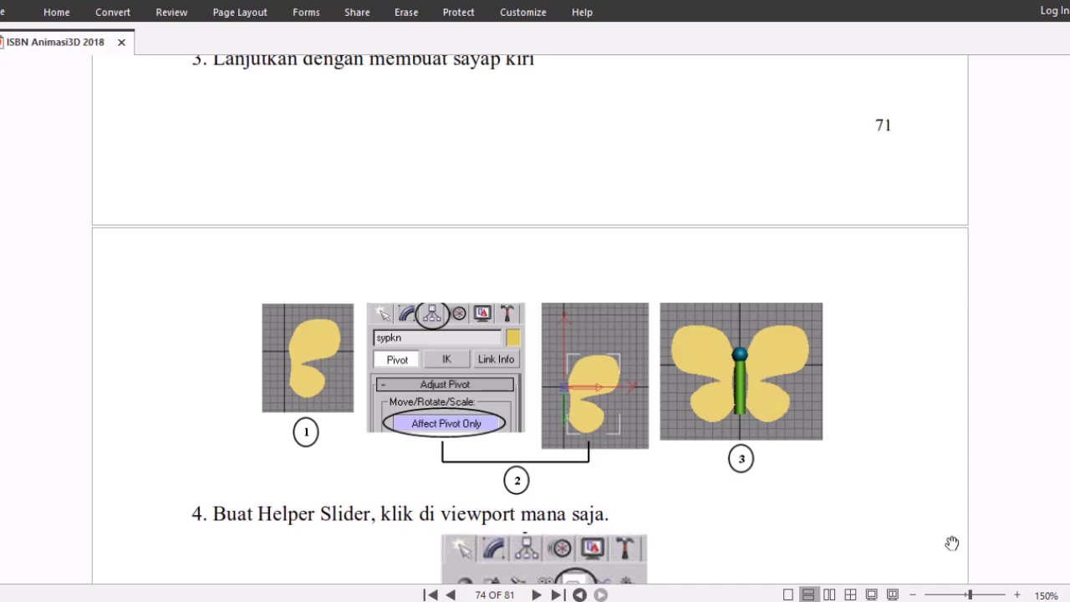
# Switch to 3ds Max and maximize the Front viewport
pyautogui.hotkey('alt', 'Tab')
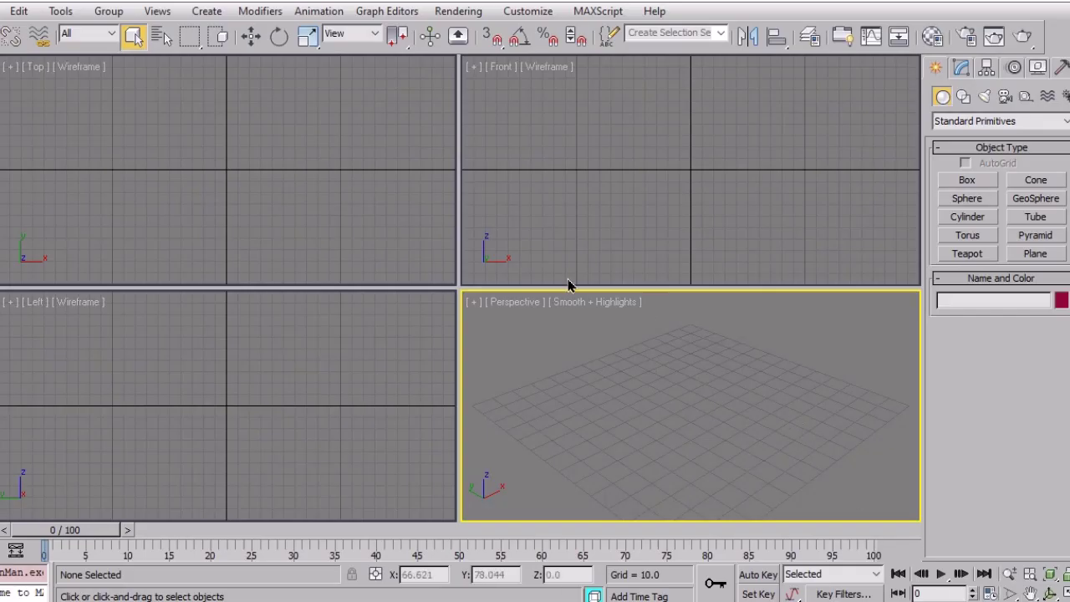
pyautogui.click(290, 196)
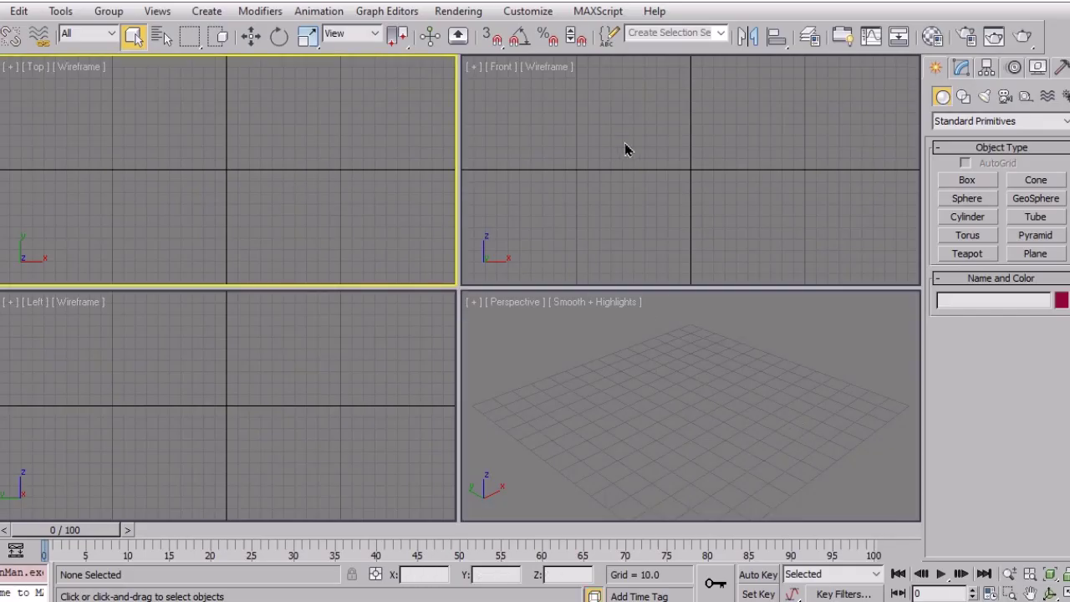
pyautogui.click(757, 244)
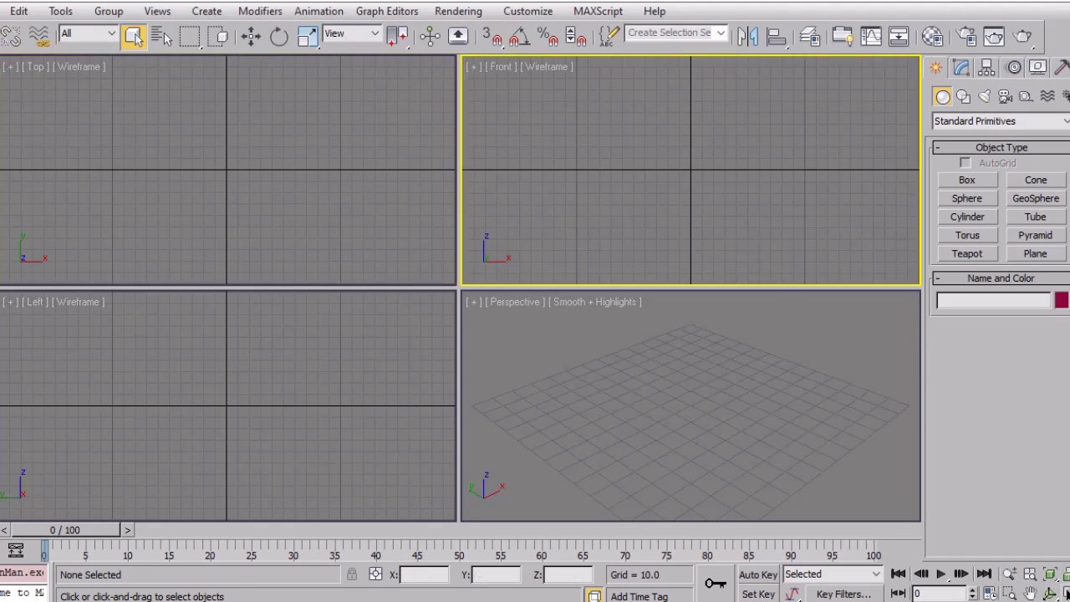
pyautogui.hotkey('alt', 'w')
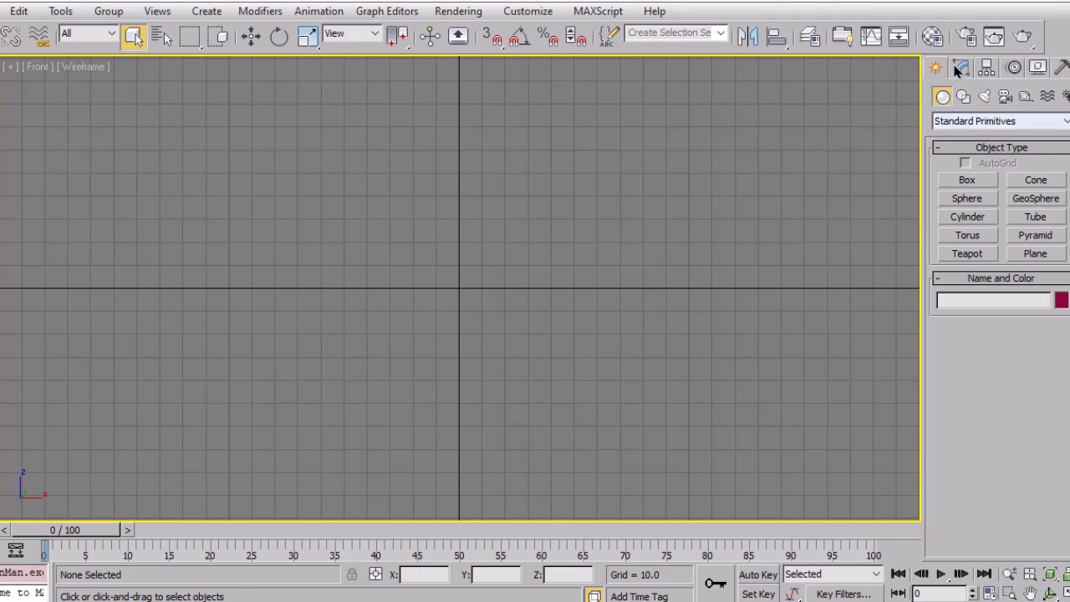
# Draw a closed two-lobed butterfly wing outline with the Line spline, its straight edge on the vertical axis and curved lobes on the positive X side
pyautogui.click(963, 97)
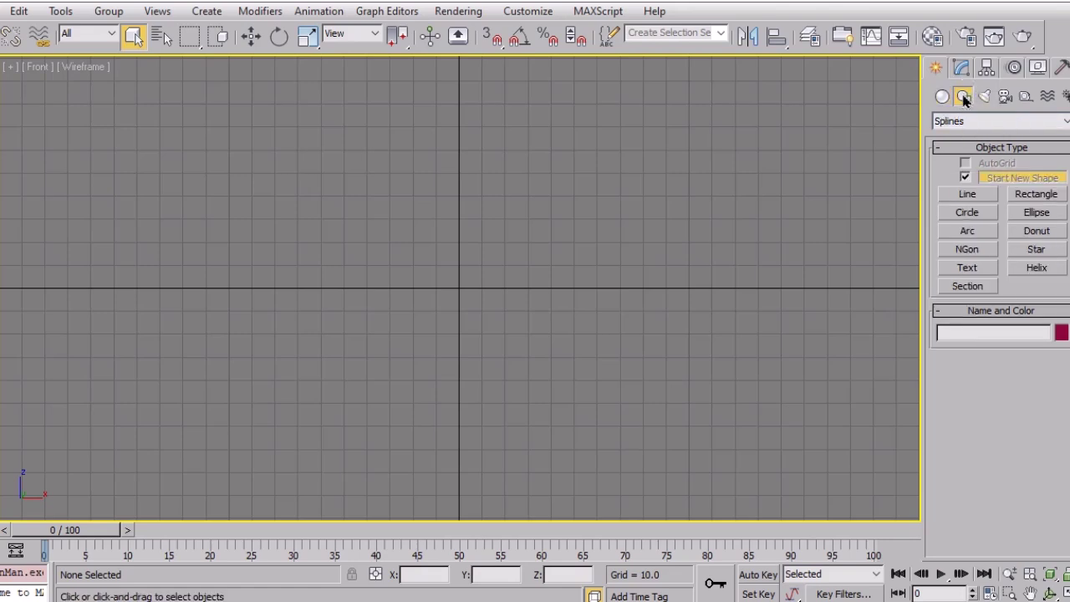
pyautogui.click(968, 194)
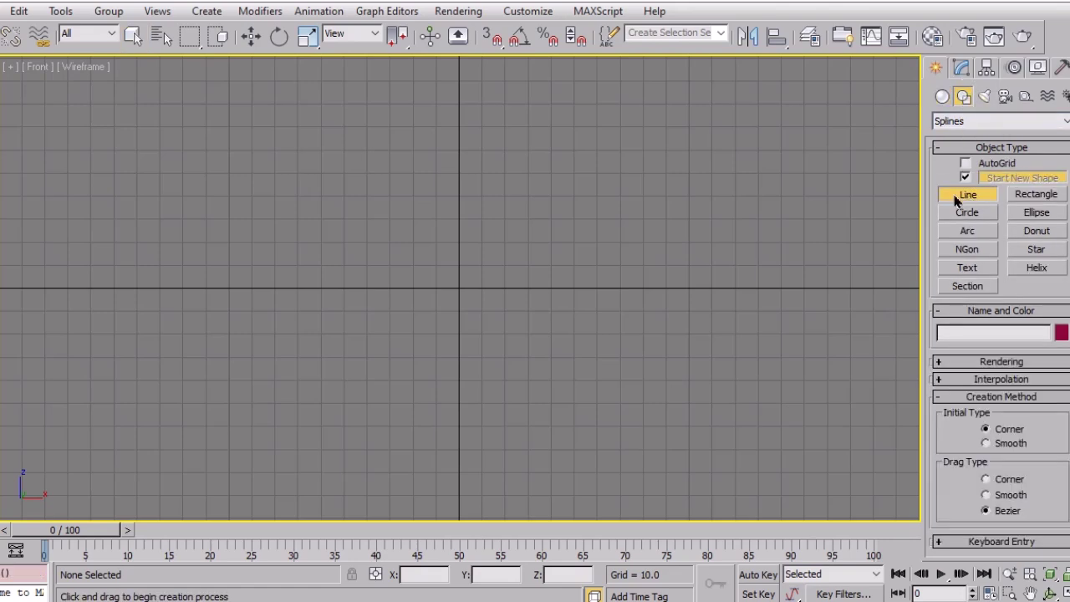
pyautogui.click(456, 140)
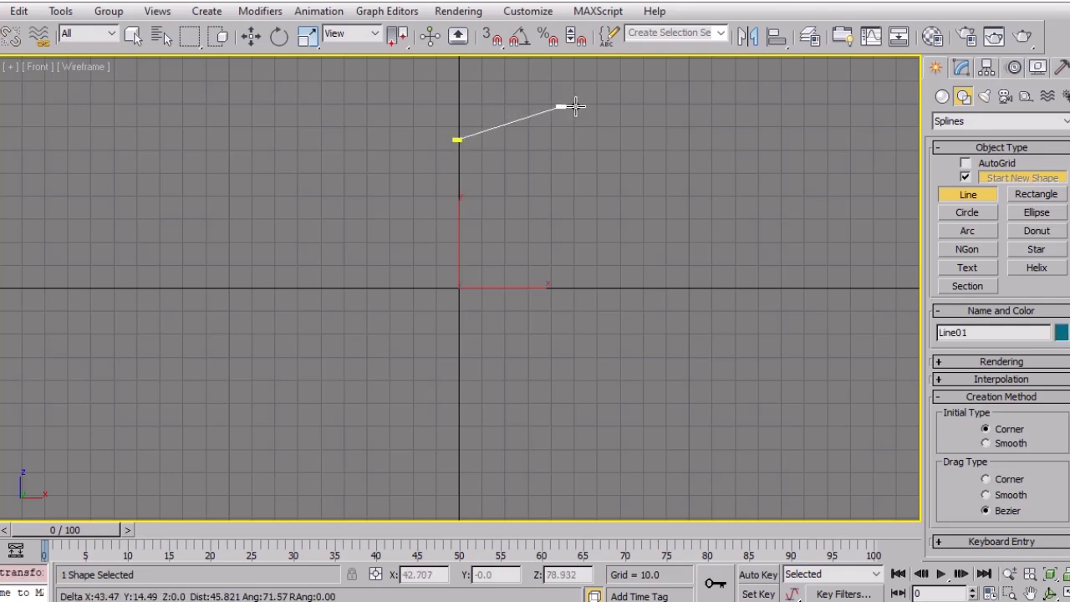
pyautogui.moveTo(670, 128); pyautogui.dragTo(662, 225)
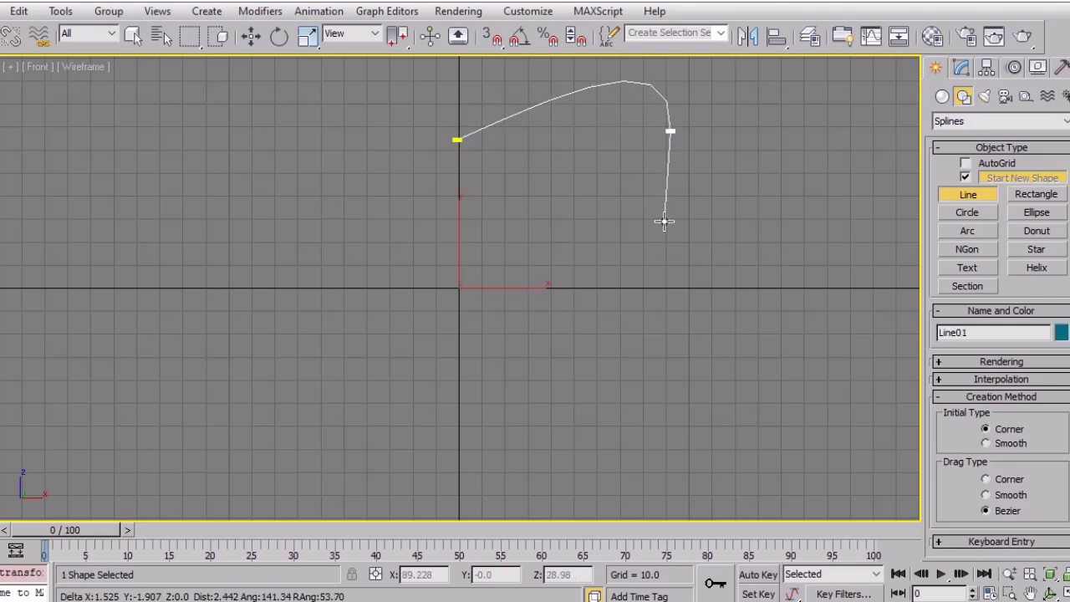
pyautogui.moveTo(570, 244); pyautogui.dragTo(538, 226)
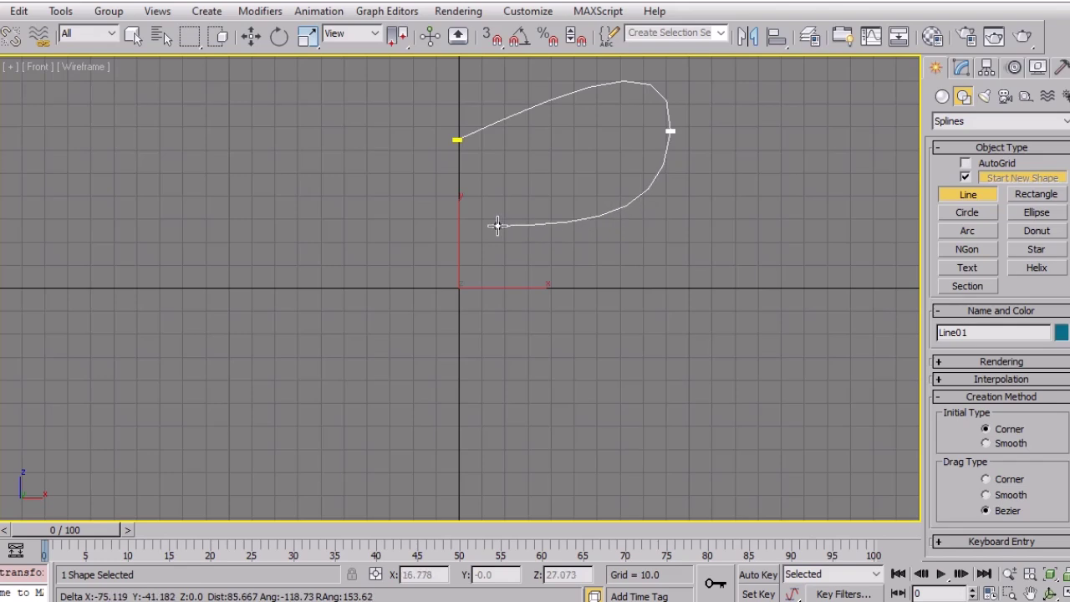
pyautogui.click(524, 231)
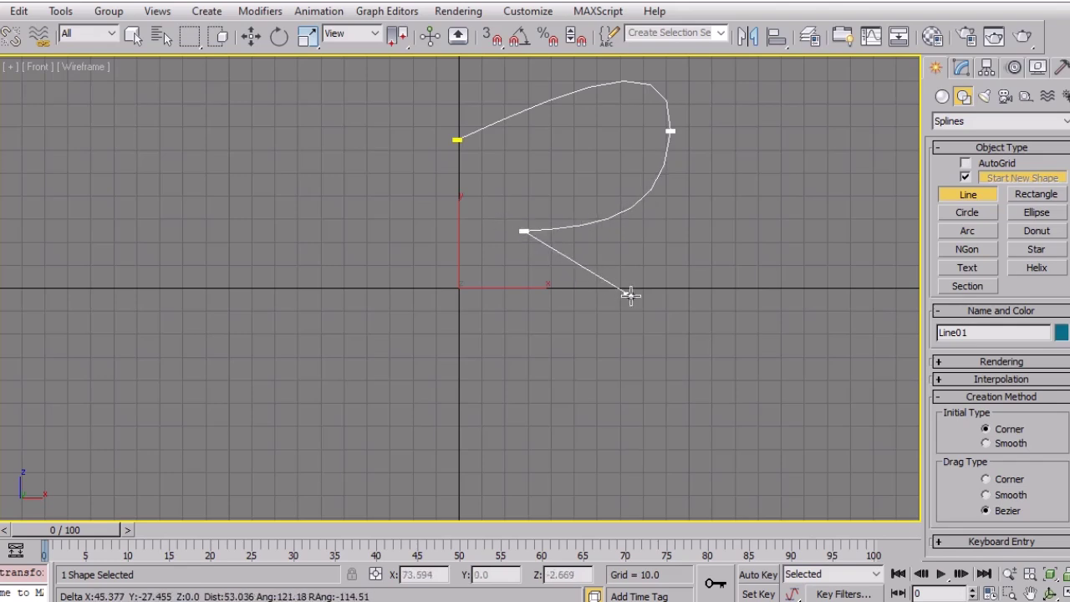
pyautogui.moveTo(707, 327); pyautogui.dragTo(704, 356)
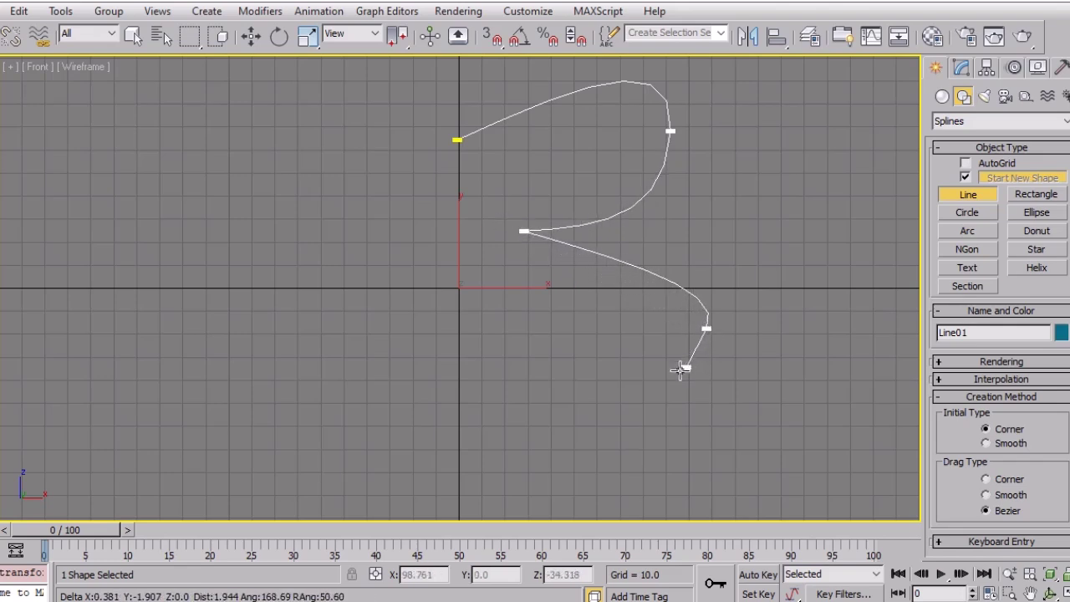
pyautogui.moveTo(614, 419); pyautogui.dragTo(471, 375)
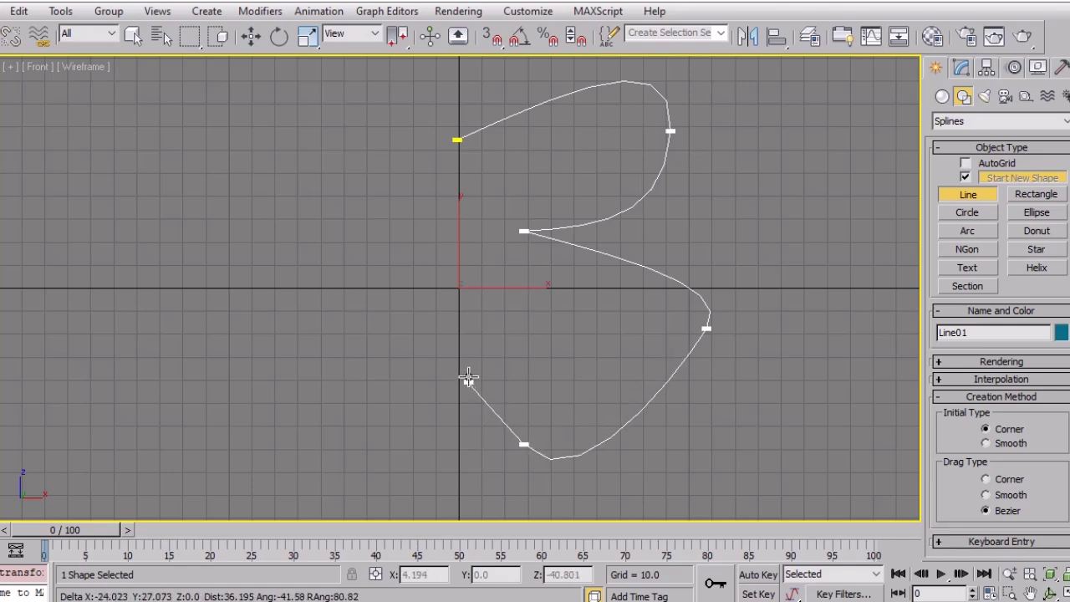
pyautogui.click(459, 361)
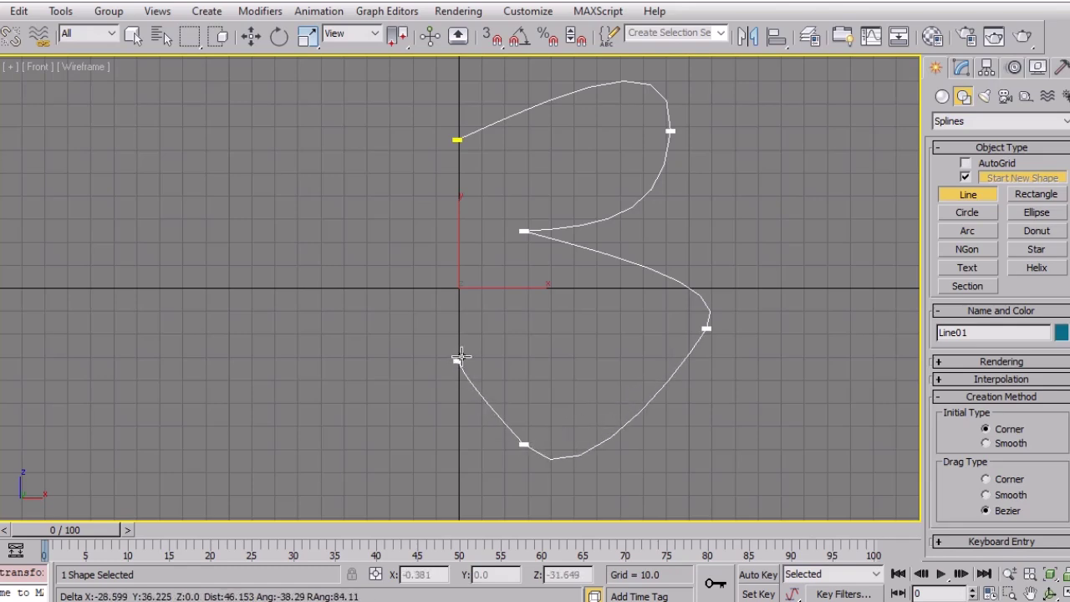
pyautogui.click(457, 140)
pyautogui.click(771, 485)
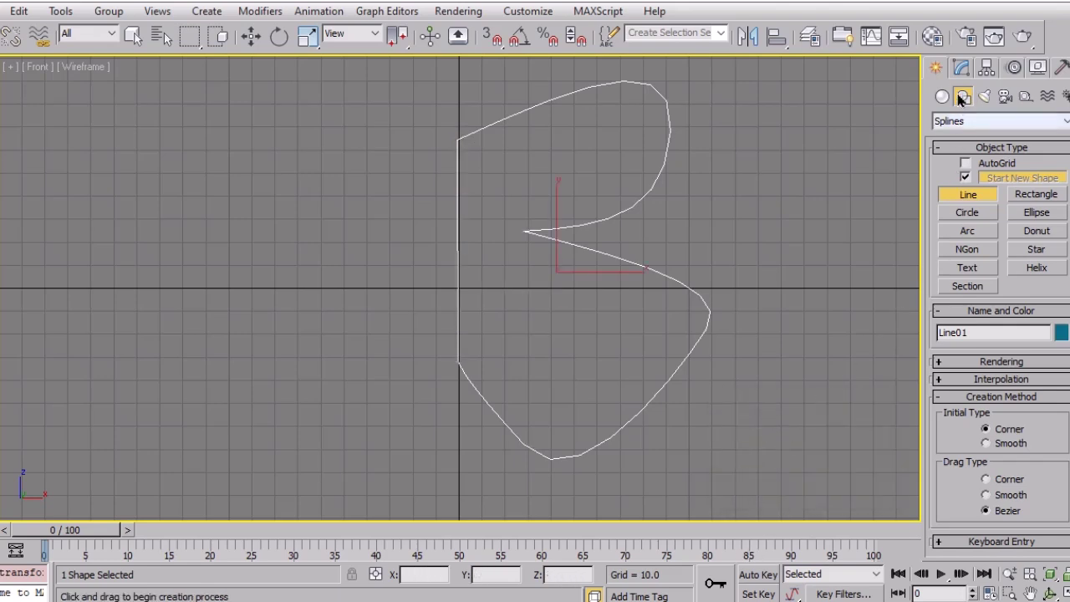
# Apply an Extrude modifier to the wing outline, with all four viewports restored and fitted to the wing
pyautogui.click(962, 69)
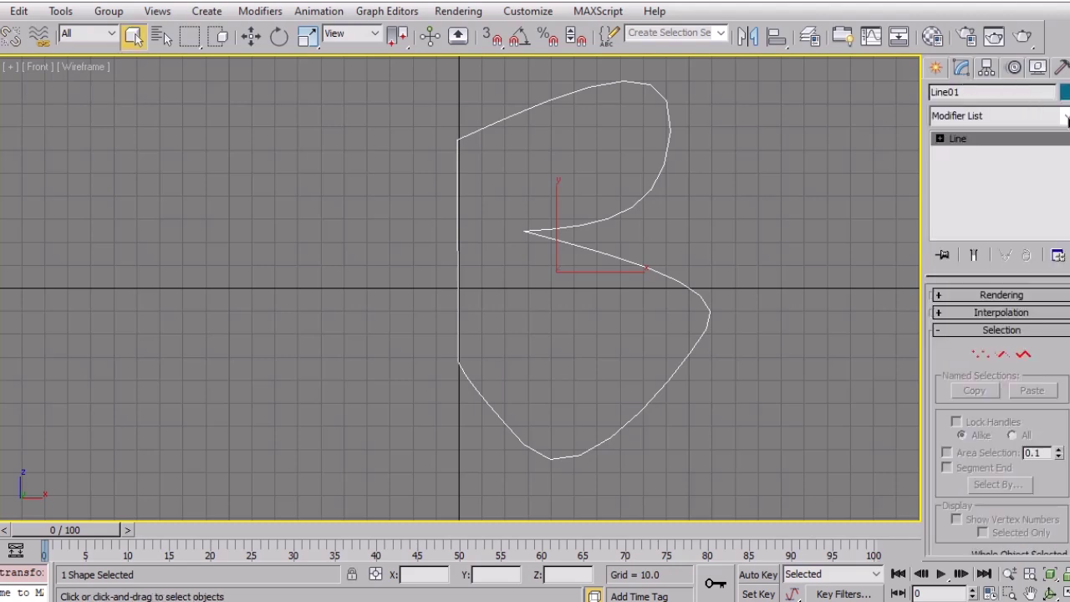
pyautogui.click(1064, 592)
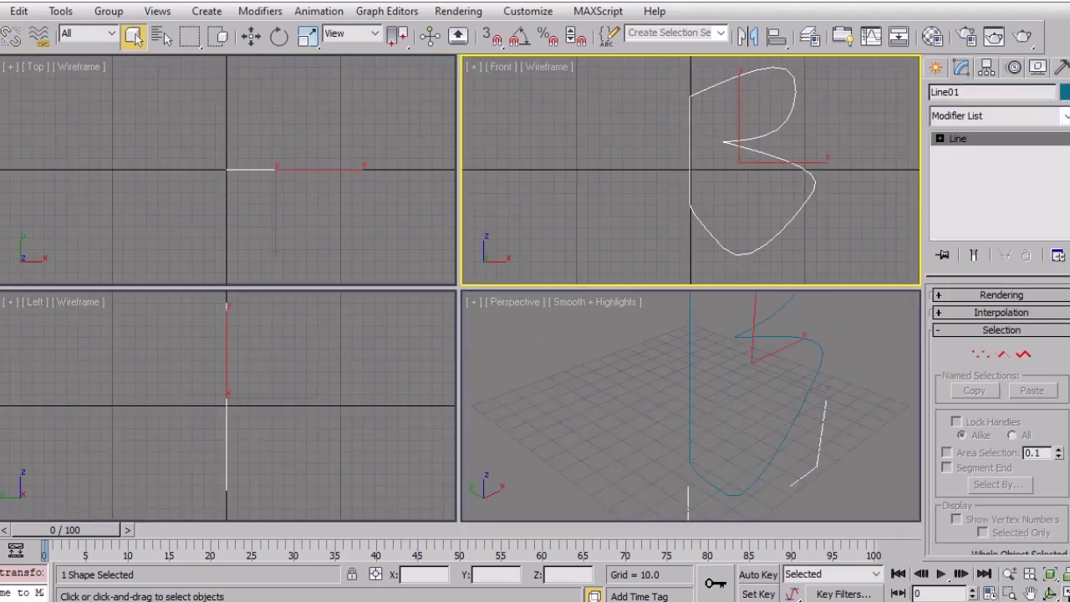
pyautogui.click(1065, 117)
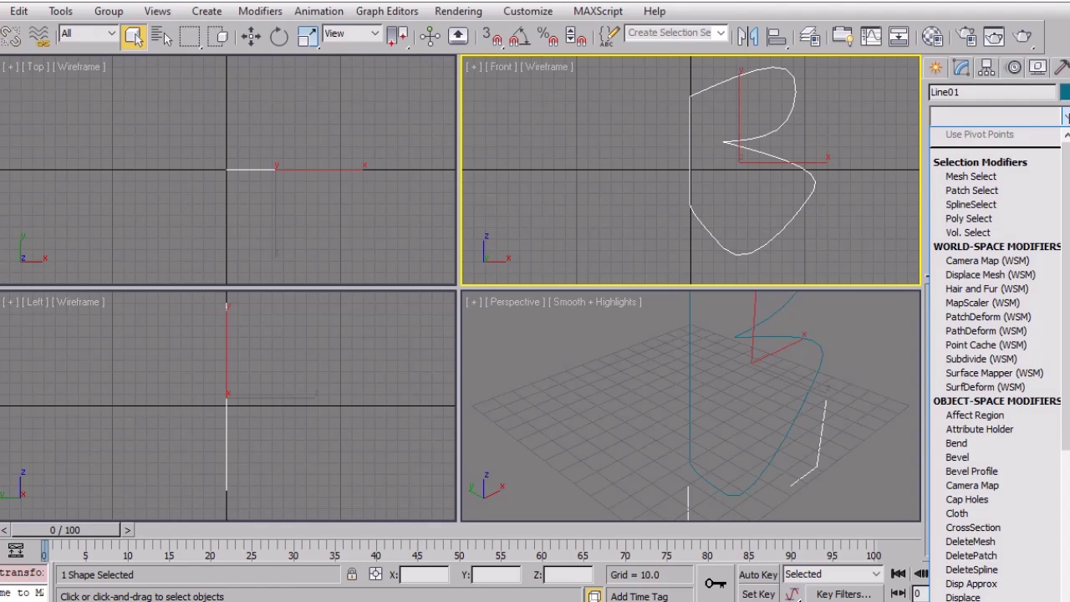
pyautogui.press('e')
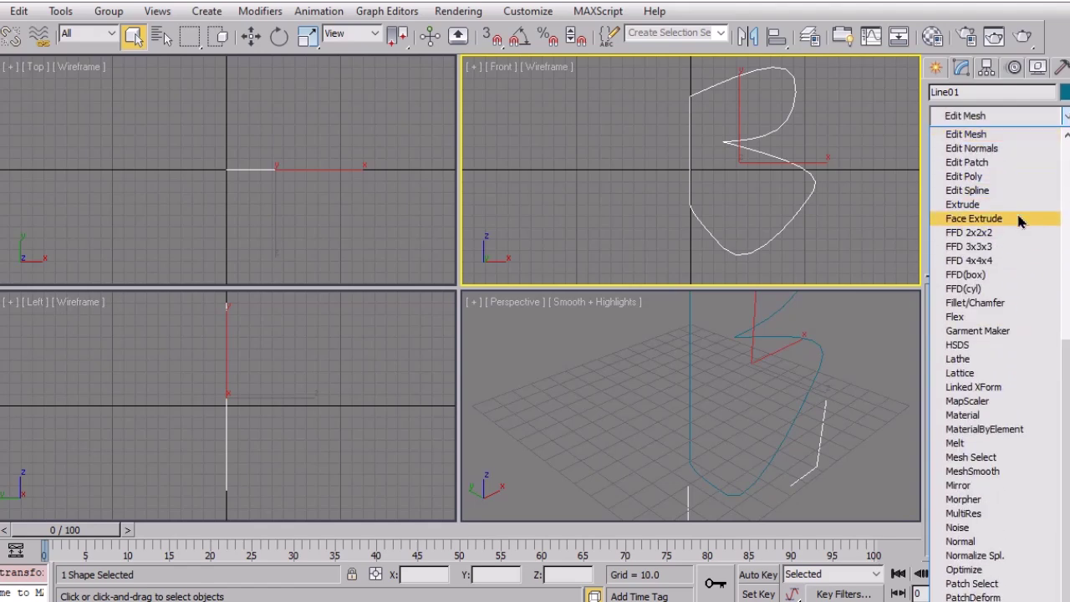
pyautogui.click(966, 204)
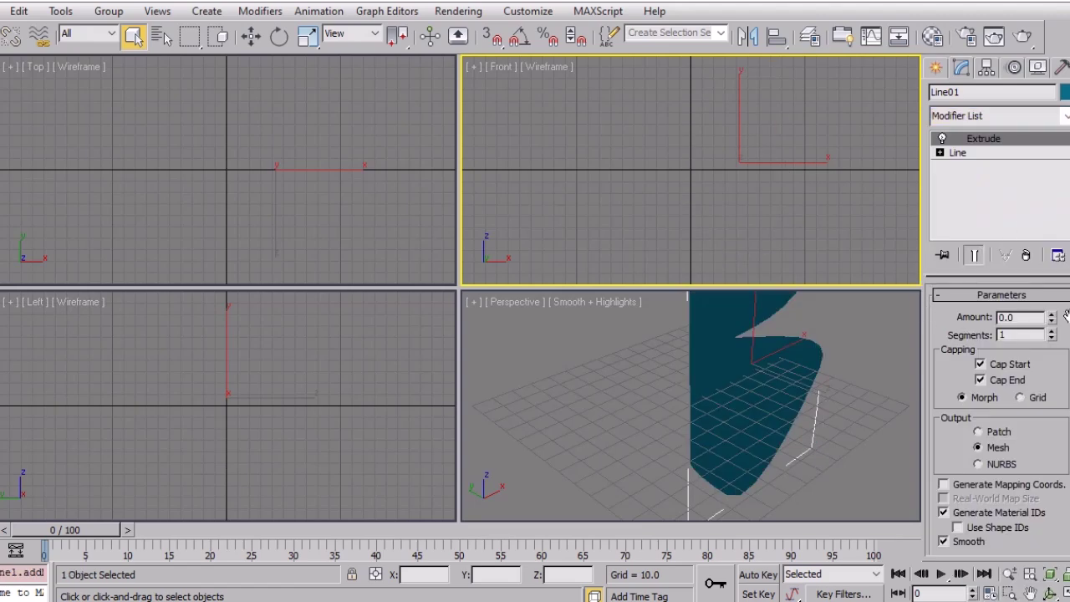
pyautogui.click(1030, 574)
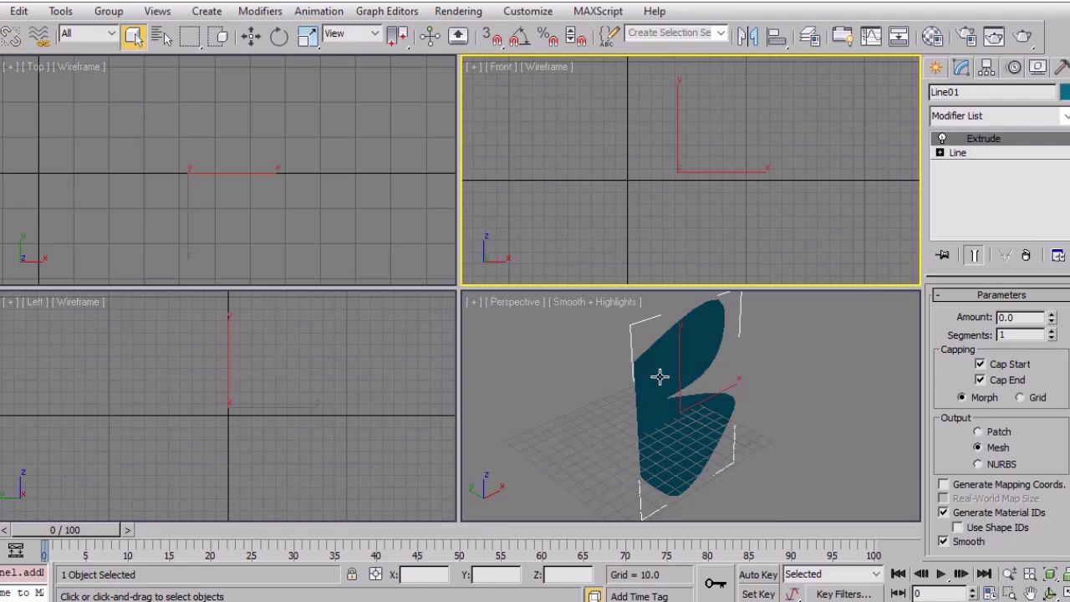
# Set the wing's Extrude amount to 1.0 and deselect it
pyautogui.click(1052, 319)
pyautogui.click(1053, 318)
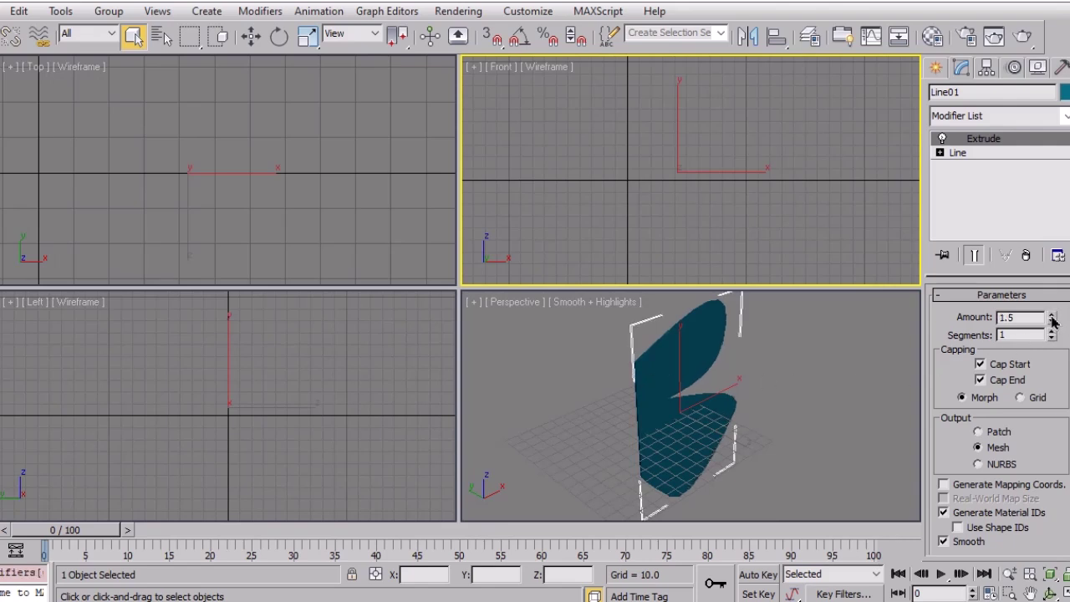
pyautogui.click(1051, 326)
pyautogui.click(822, 423)
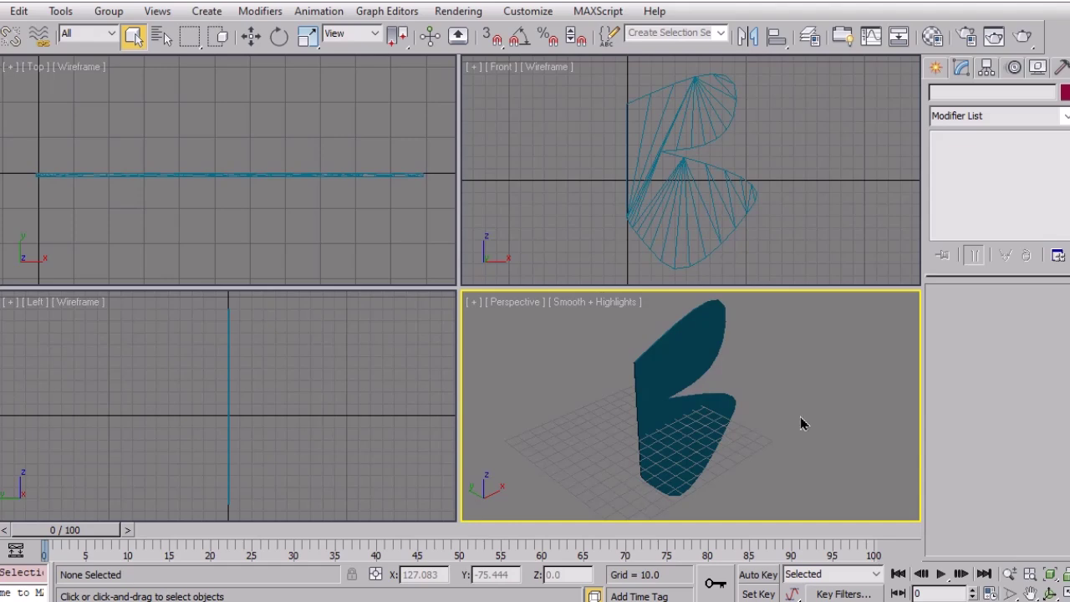
# Change the Front viewport's shading to Smooth + Highlights
pyautogui.click(669, 403)
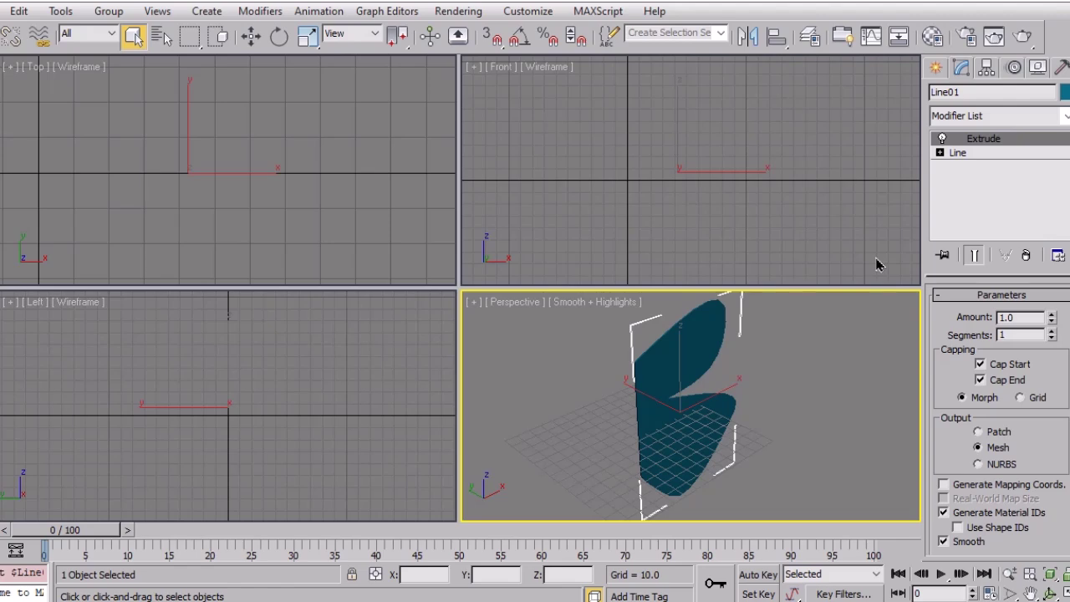
pyautogui.click(792, 199)
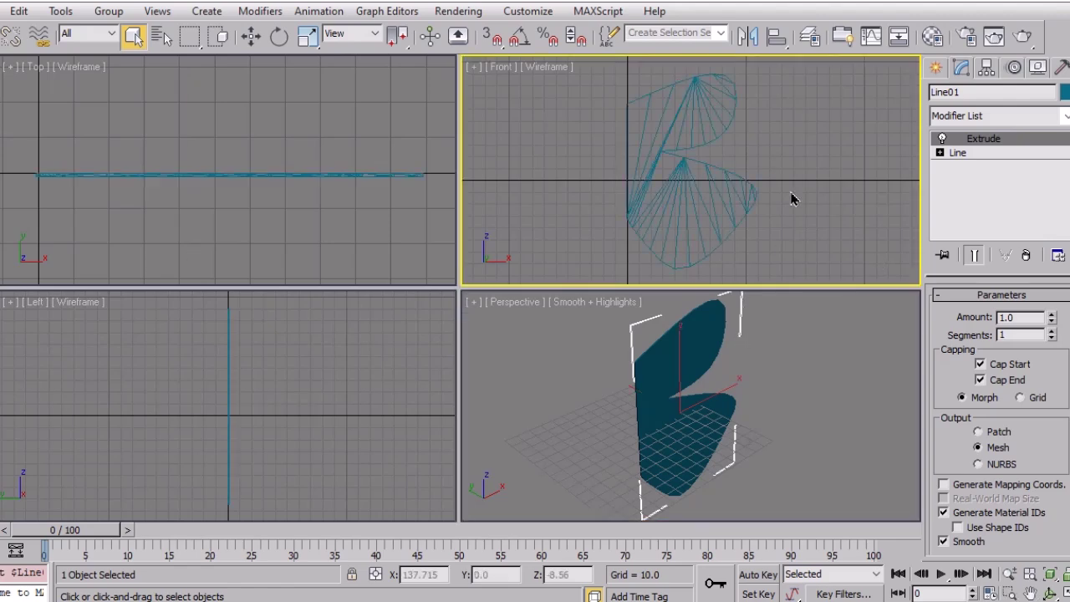
pyautogui.click(546, 67)
pyautogui.click(617, 86)
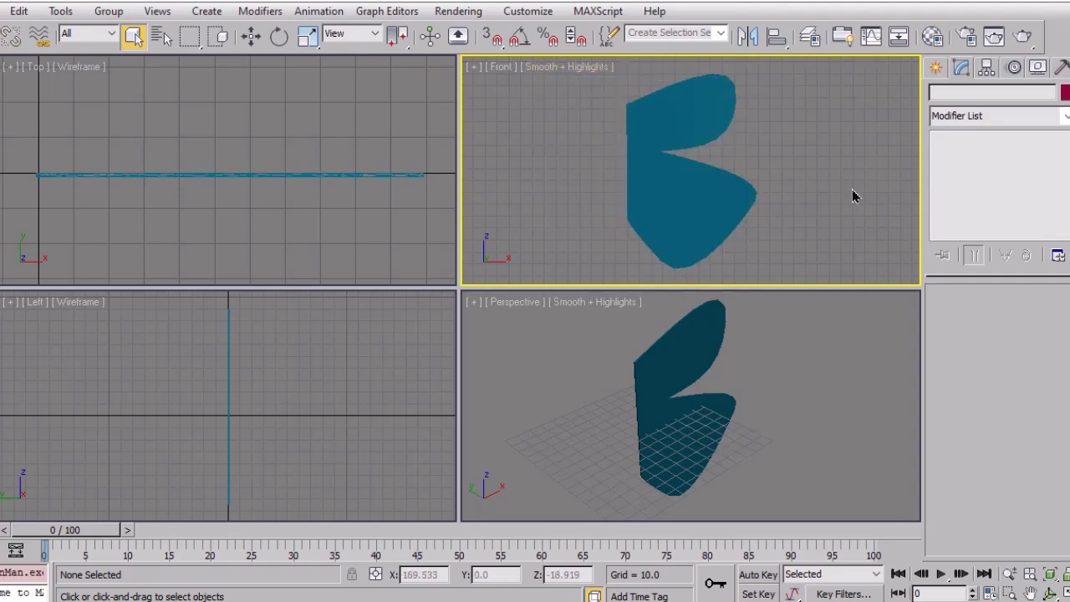
# Create a Capsule body beside the wing's straight edge with 3 height segments, a radius of about 14 and a height of about 110
pyautogui.click(938, 70)
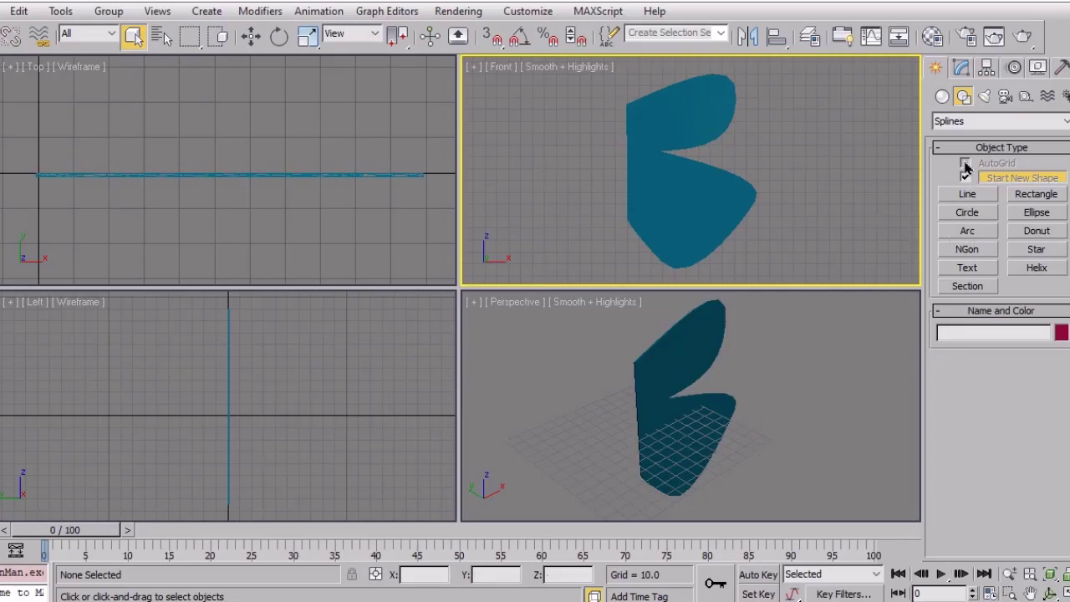
pyautogui.click(942, 97)
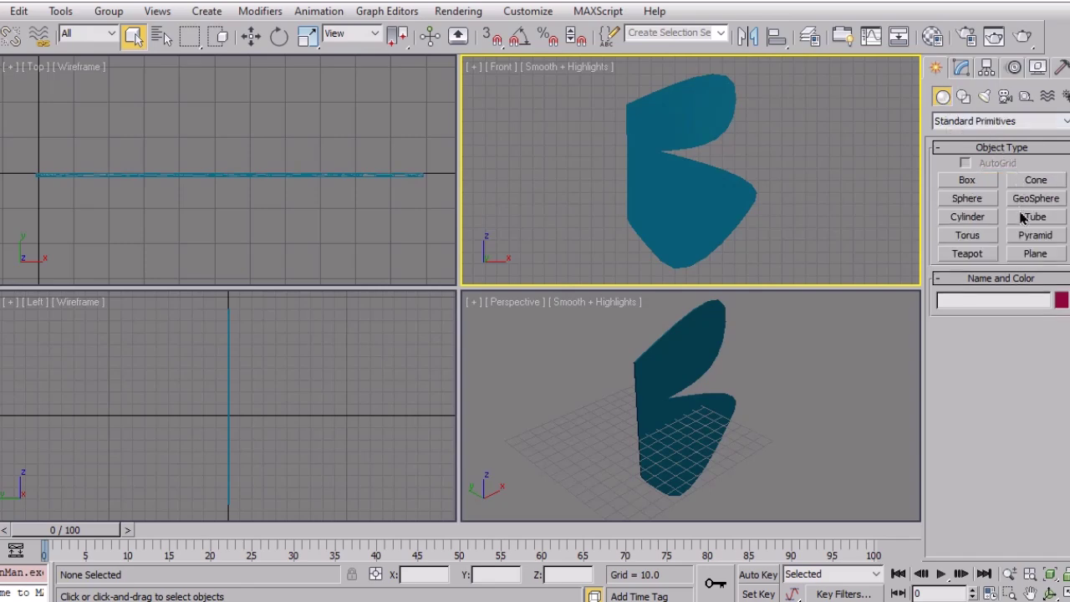
pyautogui.click(987, 121)
pyautogui.click(999, 152)
pyautogui.click(999, 121)
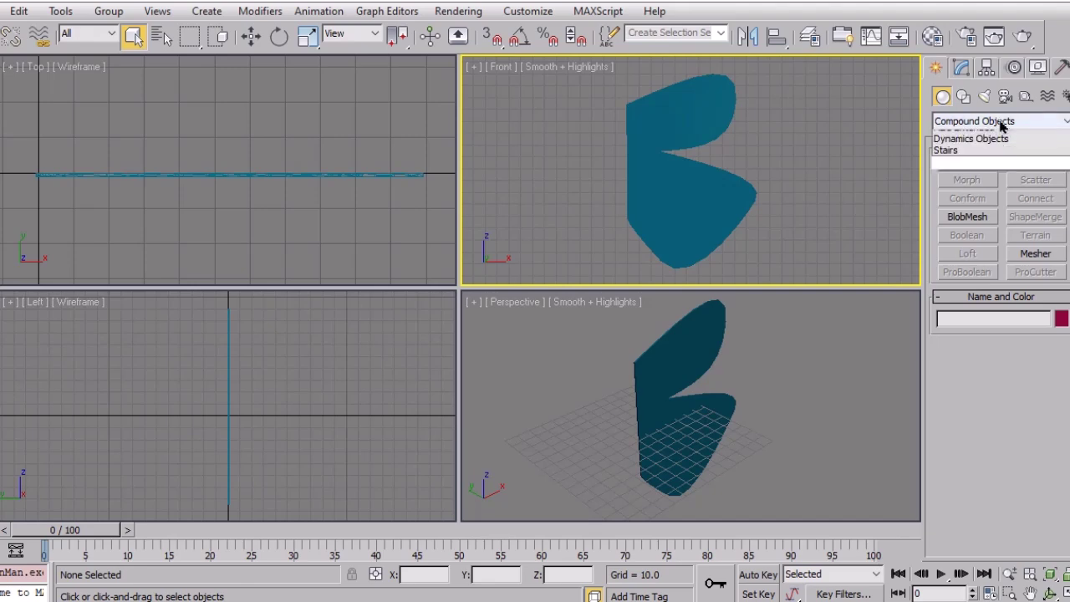
pyautogui.click(986, 148)
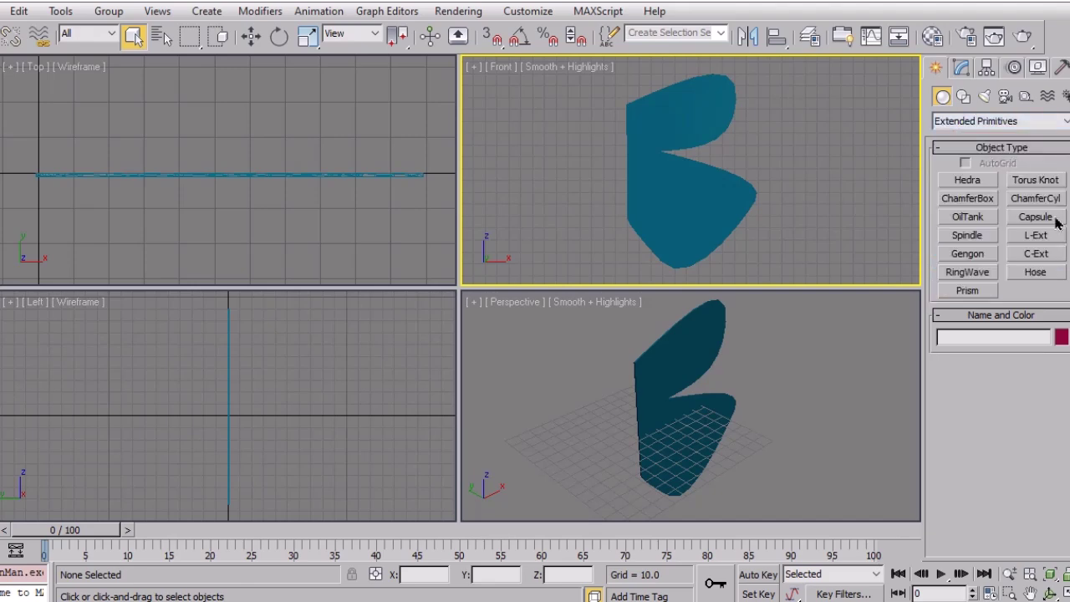
pyautogui.click(1052, 219)
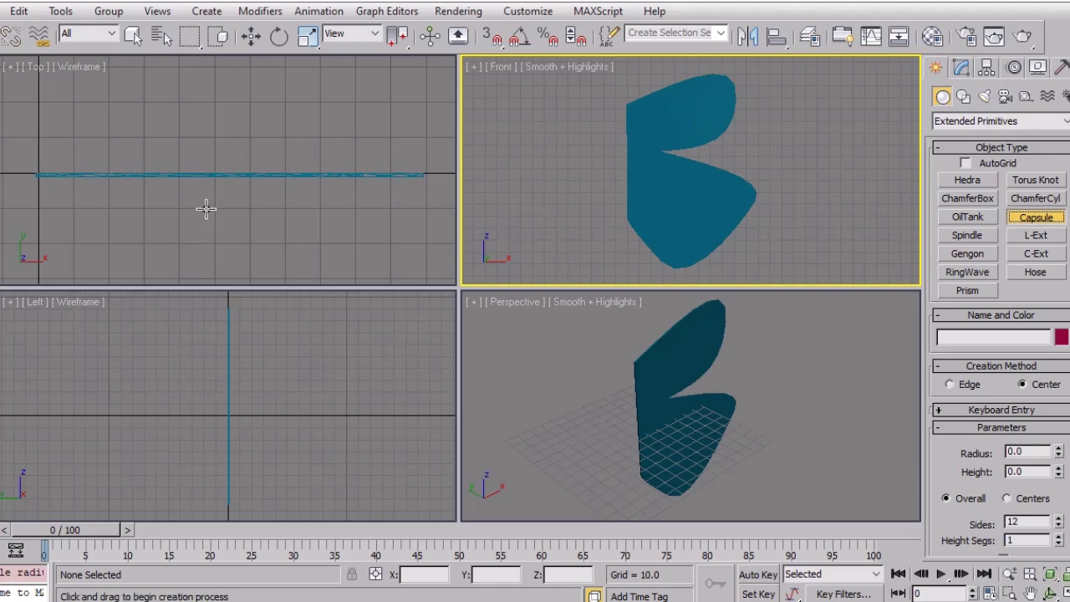
pyautogui.moveTo(207, 209); pyautogui.dragTo(296, 207, button='middle')
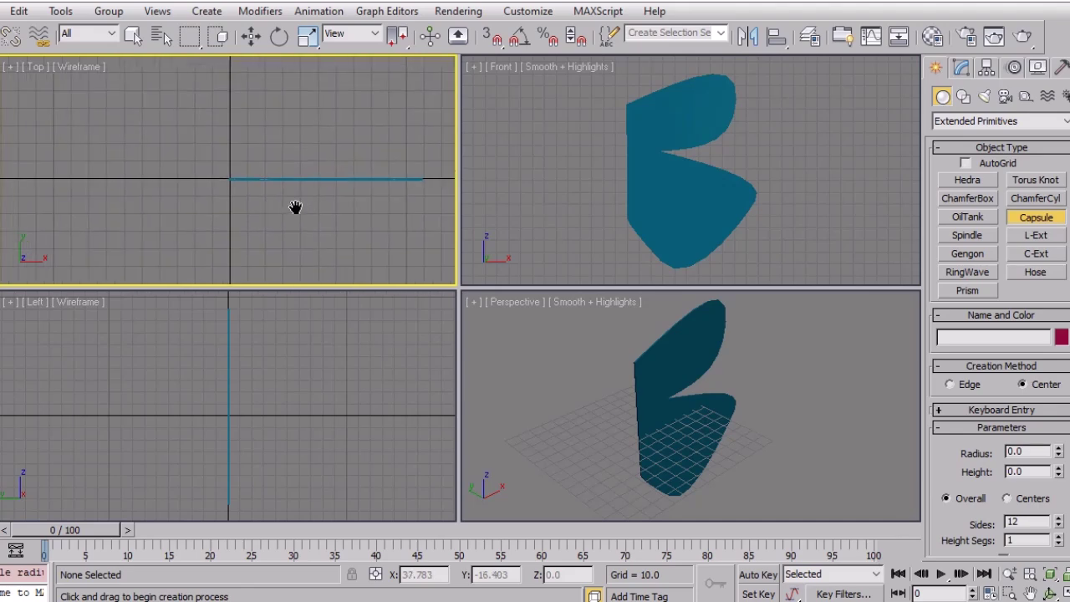
pyautogui.click(1058, 537)
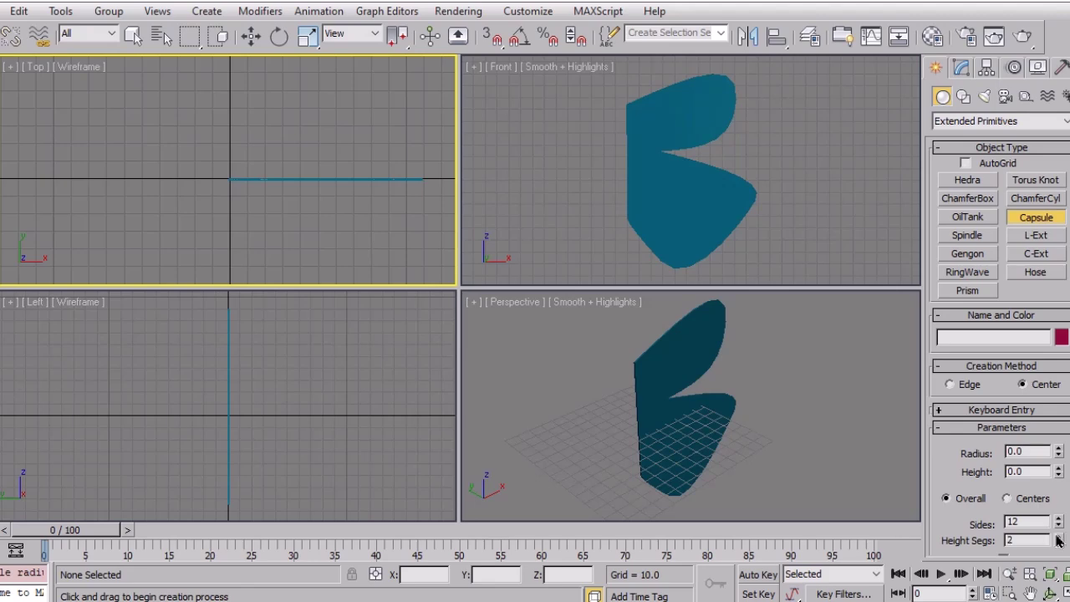
pyautogui.click(210, 181)
pyautogui.moveTo(211, 181); pyautogui.dragTo(220, 205)
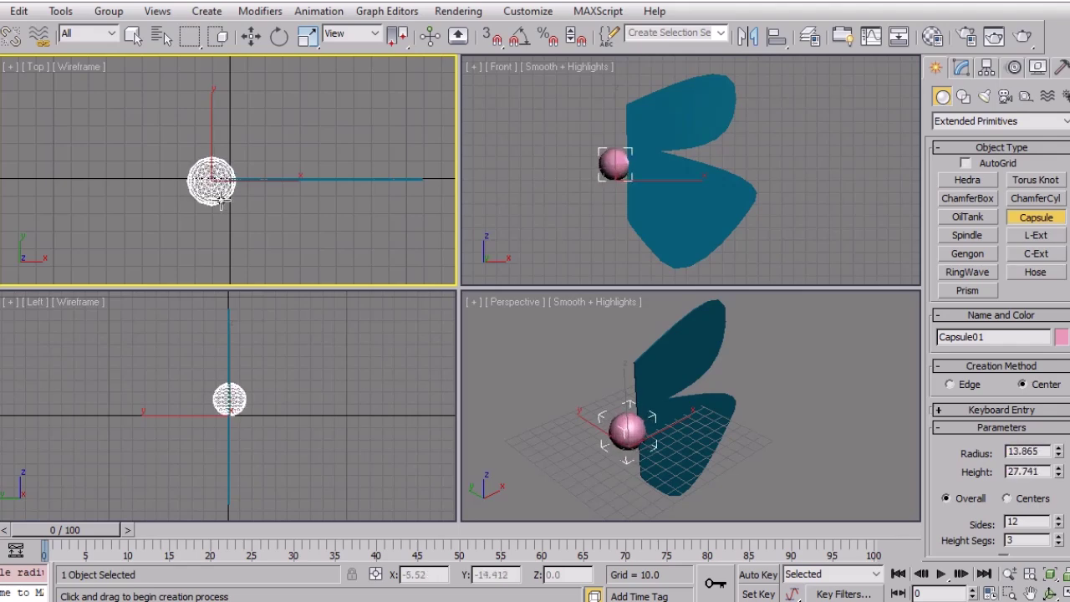
pyautogui.click(217, 60)
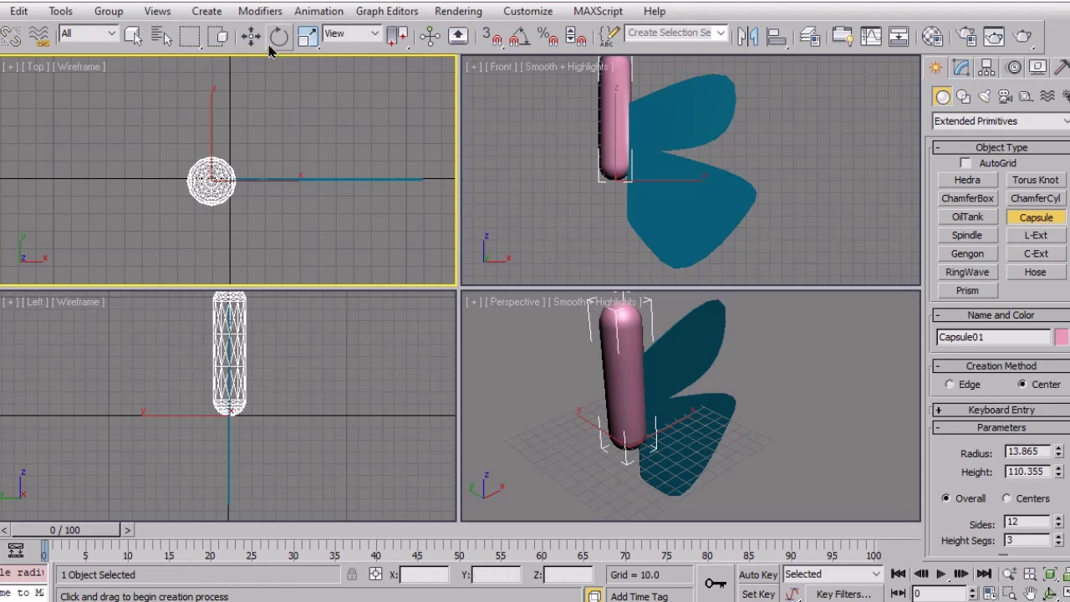
pyautogui.click(251, 35)
pyautogui.moveTo(611, 318); pyautogui.dragTo(611, 334)
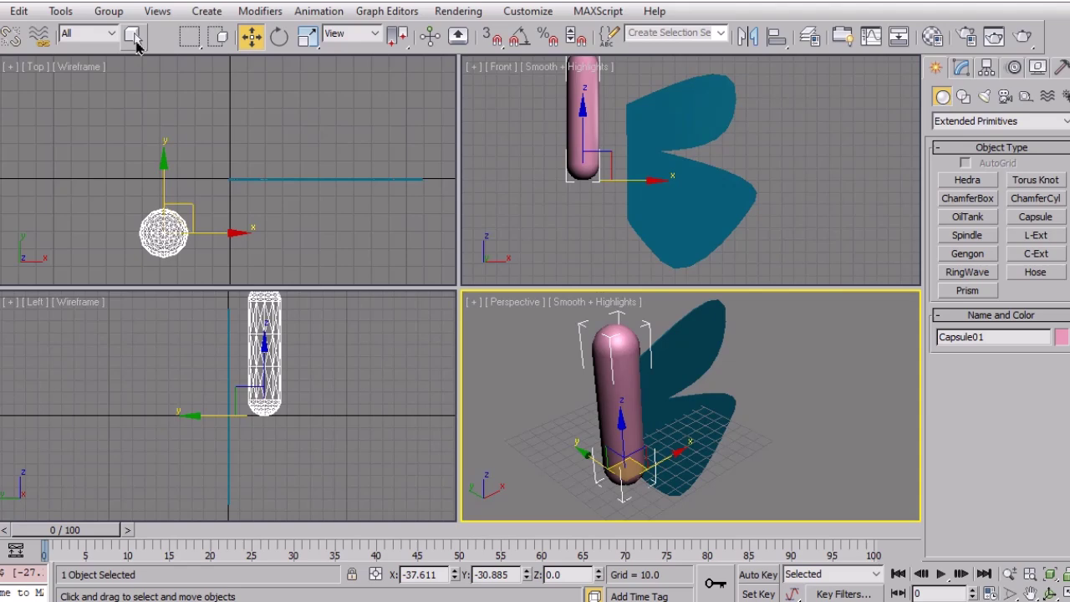
pyautogui.click(19, 11)
pyautogui.click(48, 33)
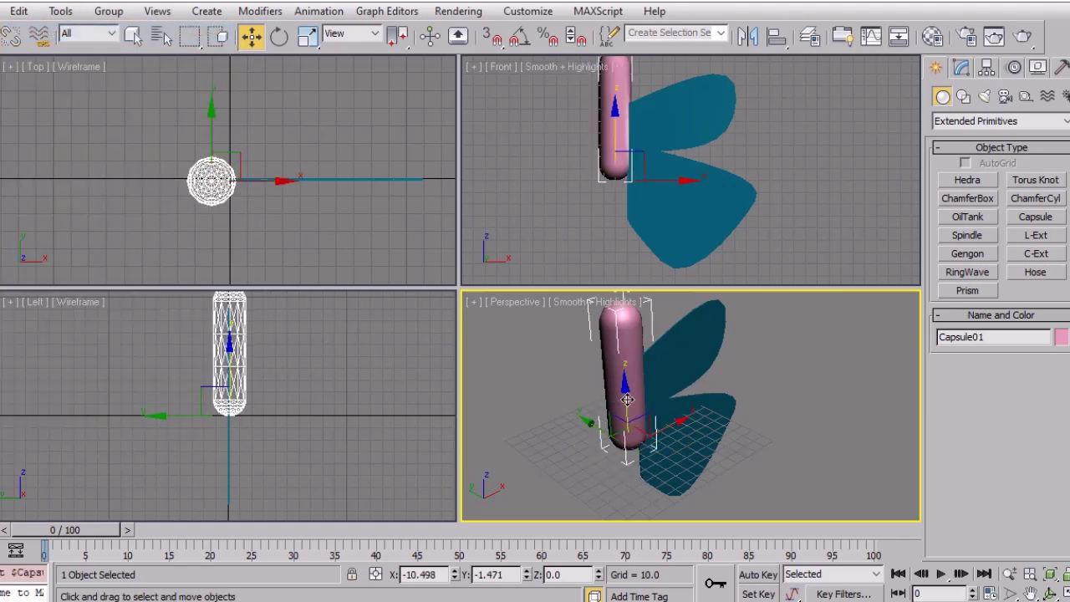
# Lower the capsule along Z to about -42 so it sits alongside the wing, and convert it to an Editable Poly
pyautogui.moveTo(619, 404); pyautogui.dragTo(630, 446)
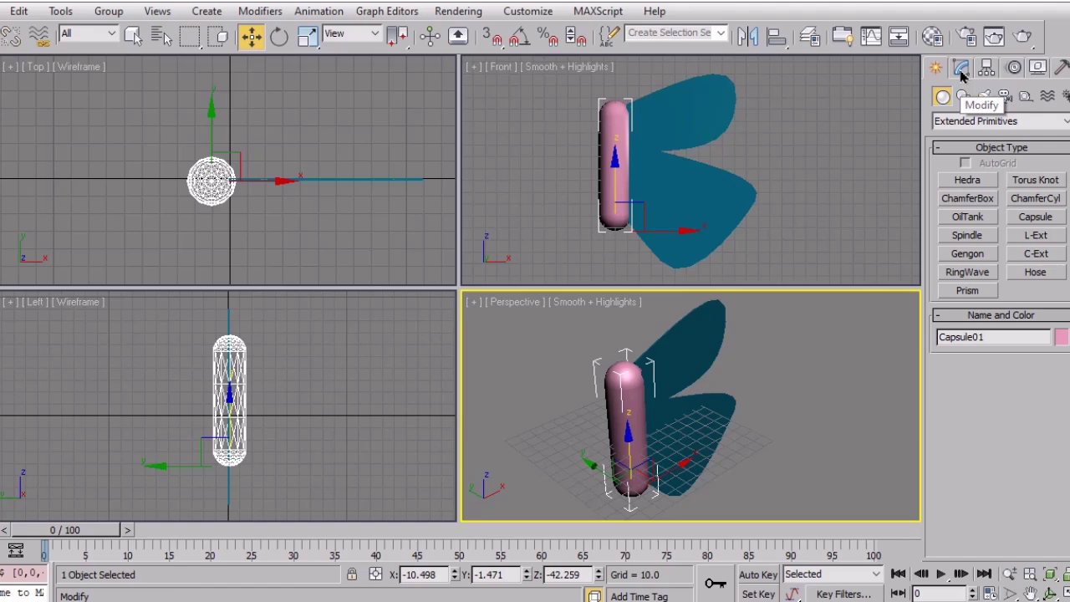
pyautogui.click(962, 68)
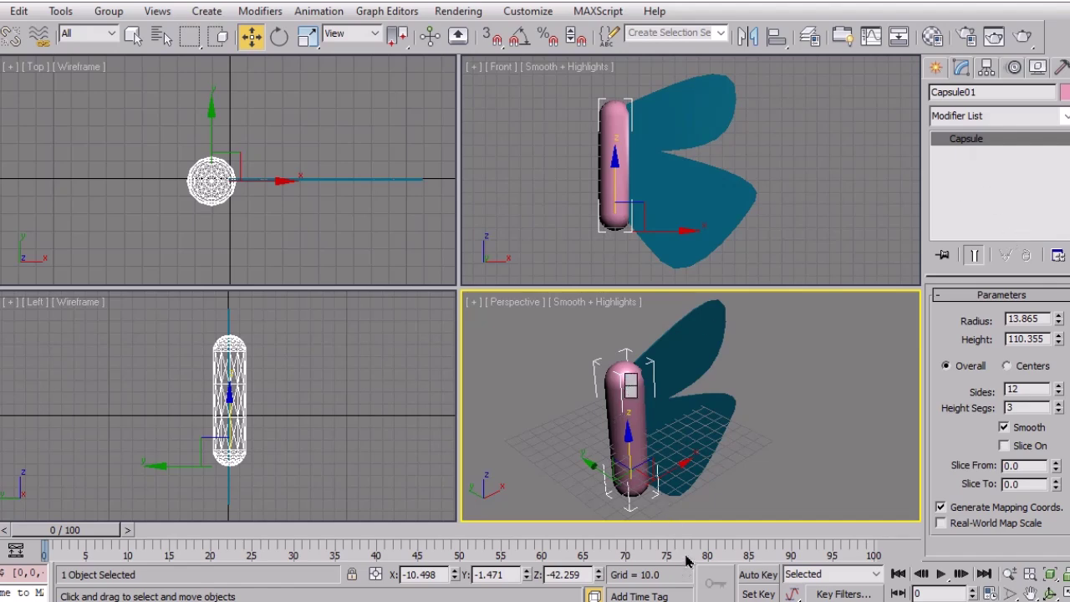
pyautogui.click(614, 120)
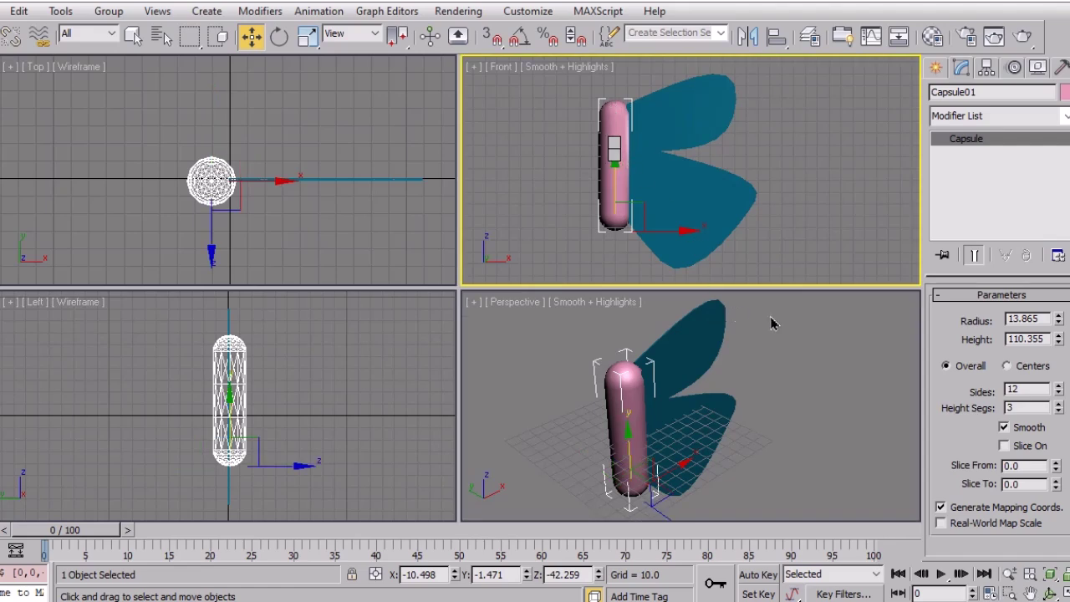
pyautogui.hotkey('ctrl', 'e')
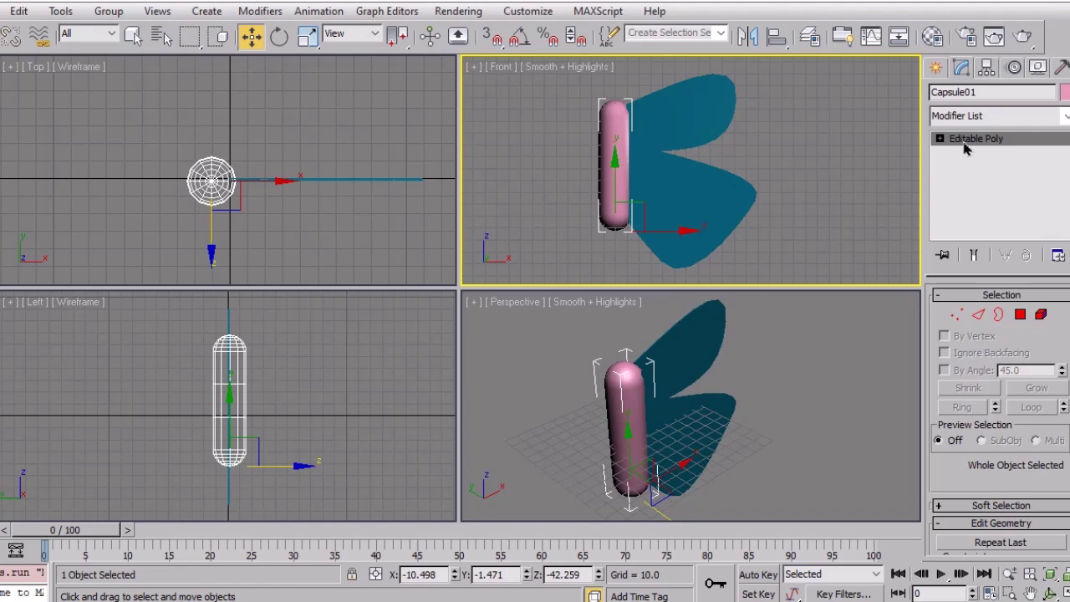
# Select all polygons of the capsule's straight section between the rounded ends and scale them down slightly
pyautogui.click(1020, 314)
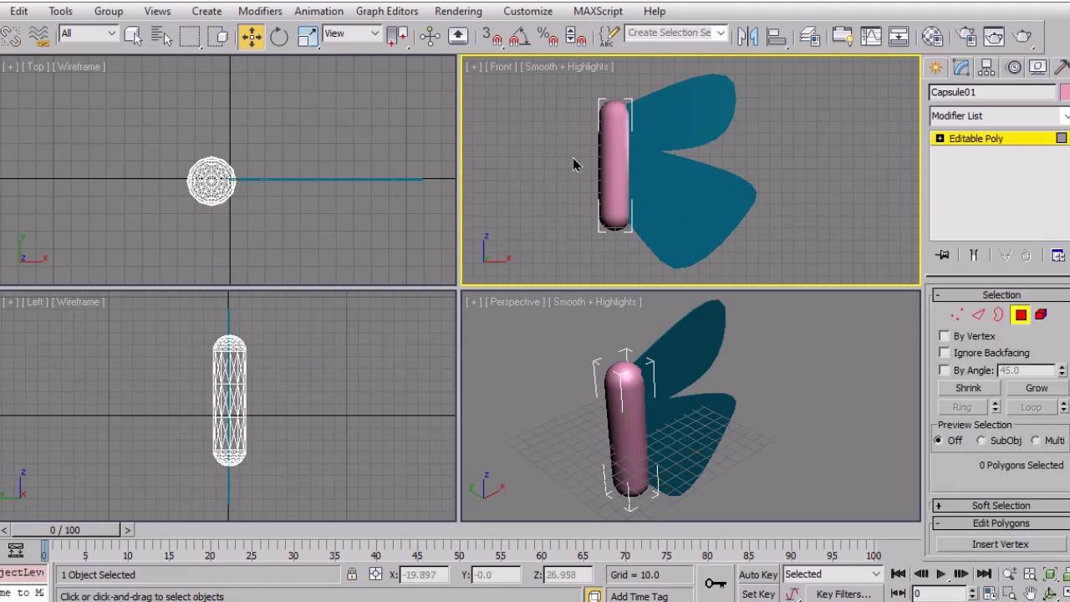
pyautogui.moveTo(572, 151); pyautogui.dragTo(645, 191)
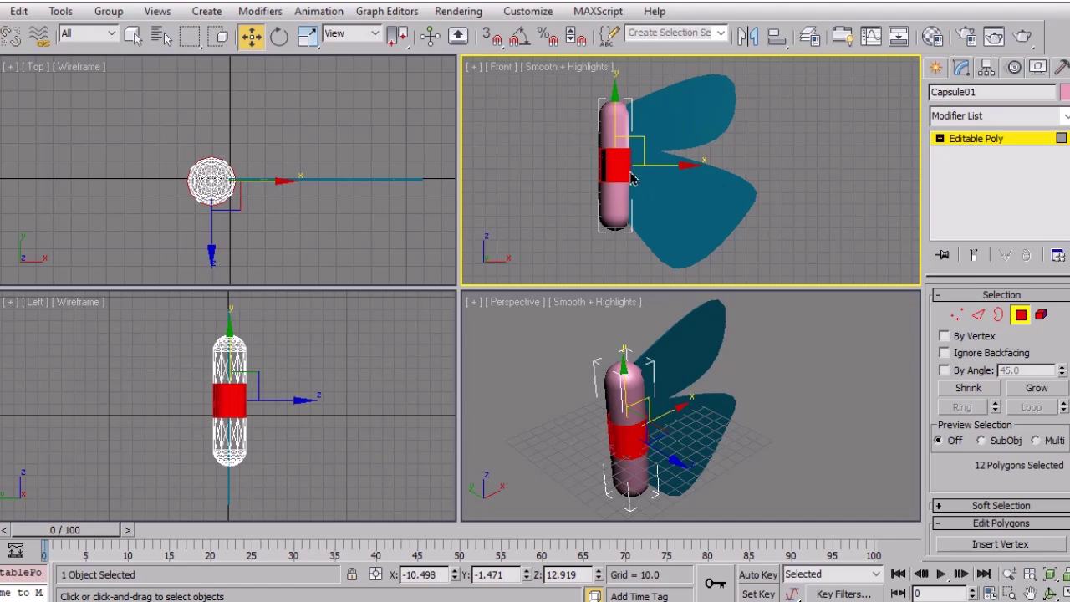
pyautogui.moveTo(655, 209); pyautogui.dragTo(654, 209)
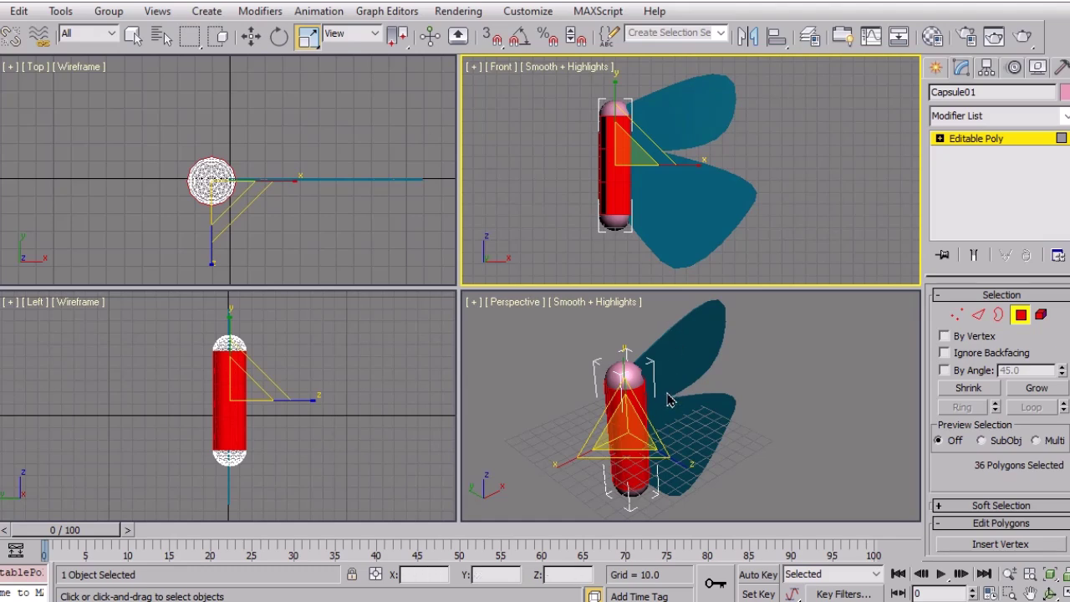
pyautogui.click(624, 427)
pyautogui.moveTo(624, 427); pyautogui.dragTo(643, 439)
# Scale up the lower two polygon bands of the capsule's straight section, leave polygon editing and deselect the body
pyautogui.moveTo(571, 150); pyautogui.dragTo(650, 196)
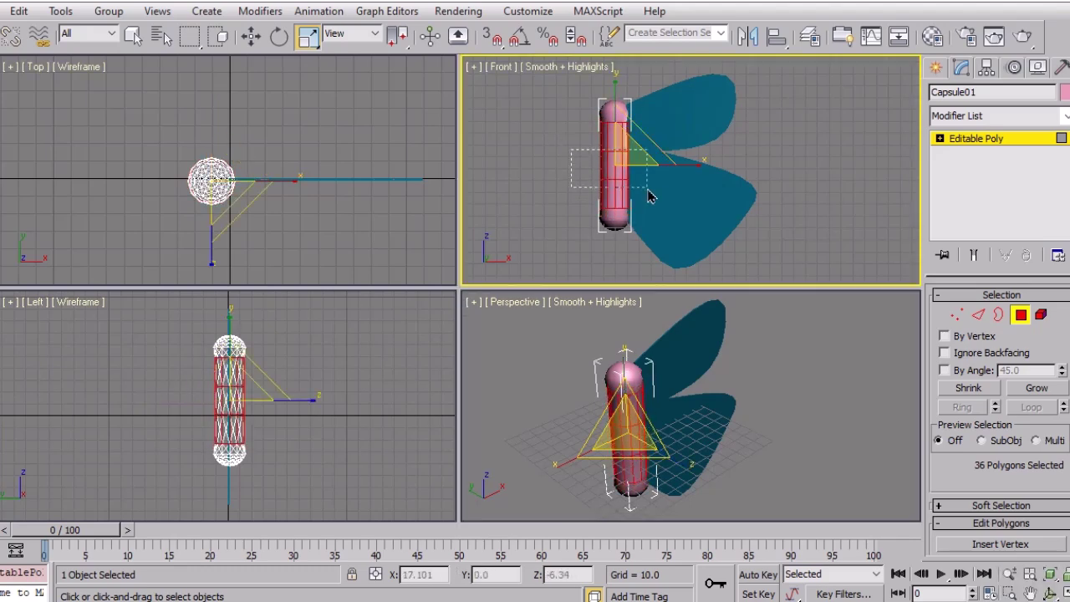
pyautogui.moveTo(572, 160); pyautogui.dragTo(655, 195)
pyautogui.click(576, 167)
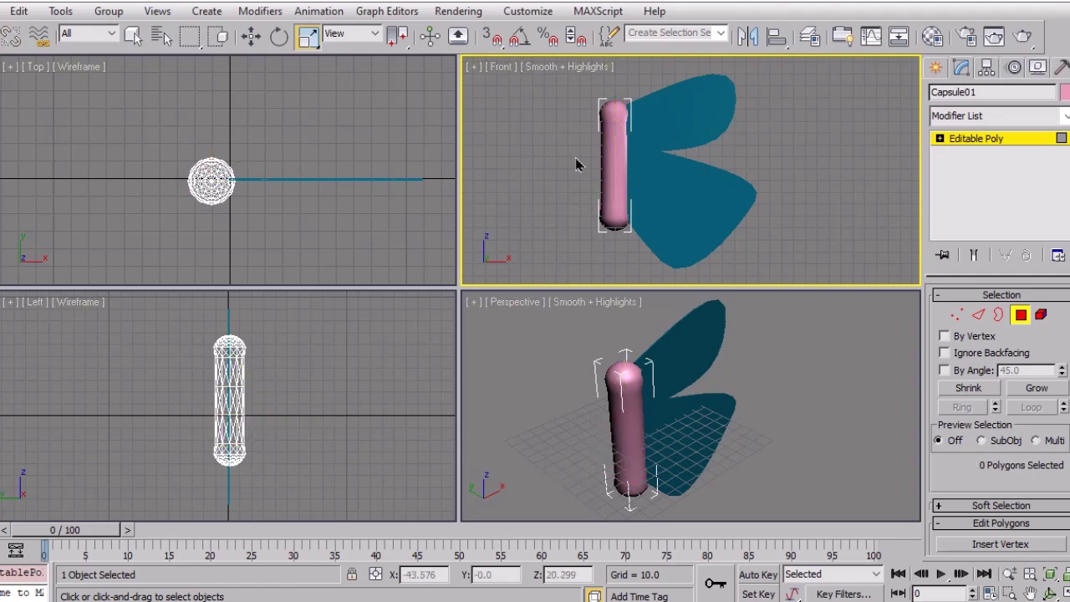
pyautogui.moveTo(580, 158); pyautogui.dragTo(669, 191)
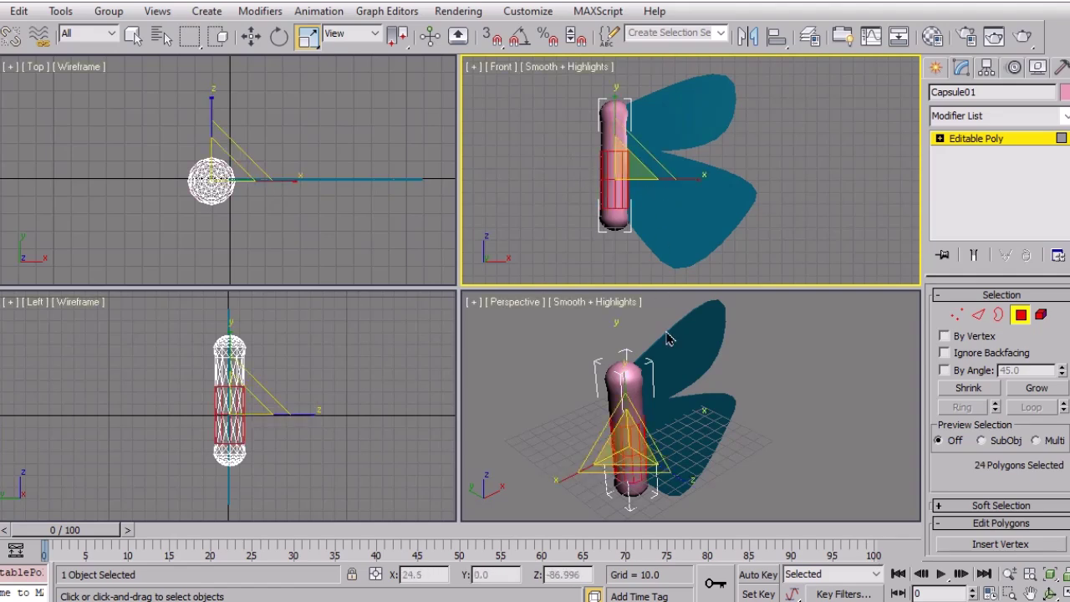
pyautogui.rightClick(677, 410)
pyautogui.moveTo(624, 438); pyautogui.dragTo(631, 416)
pyautogui.click(525, 378)
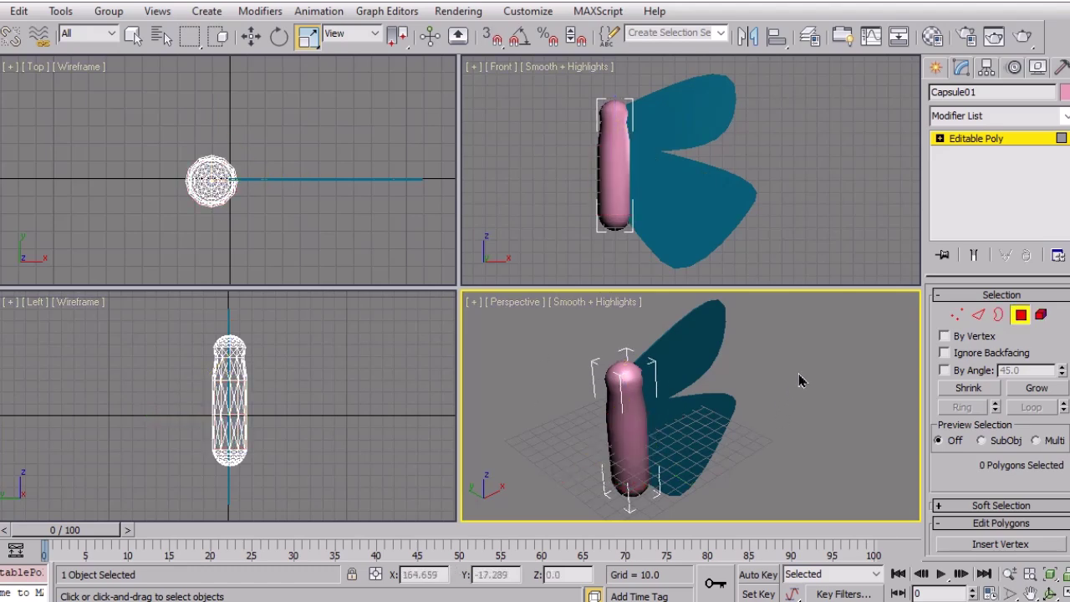
pyautogui.click(970, 139)
pyautogui.click(801, 429)
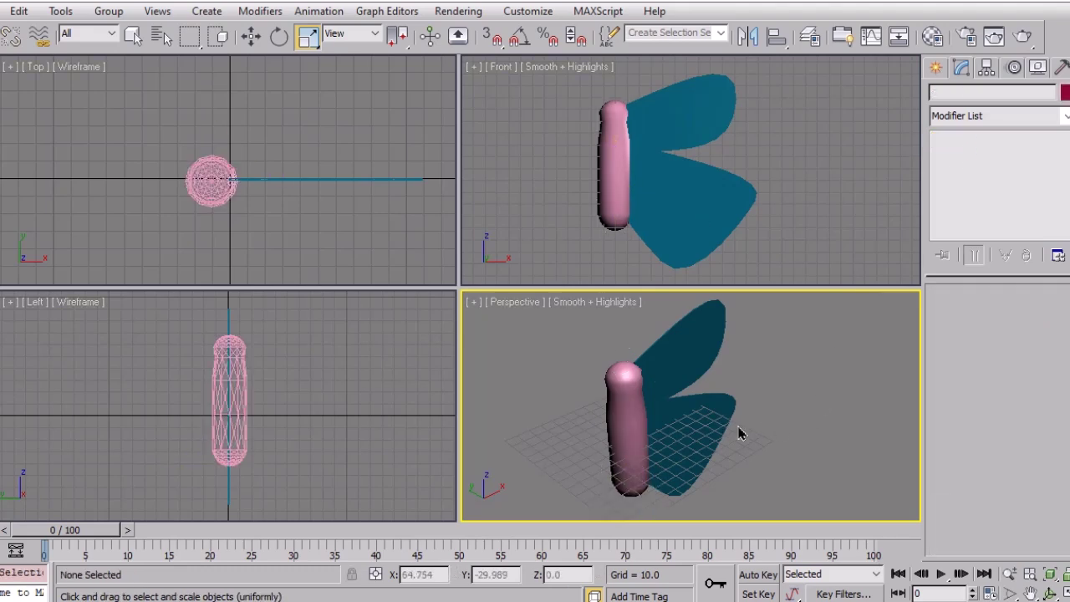
# Select the extruded wing and convert it to an Editable Poly
pyautogui.click(686, 358)
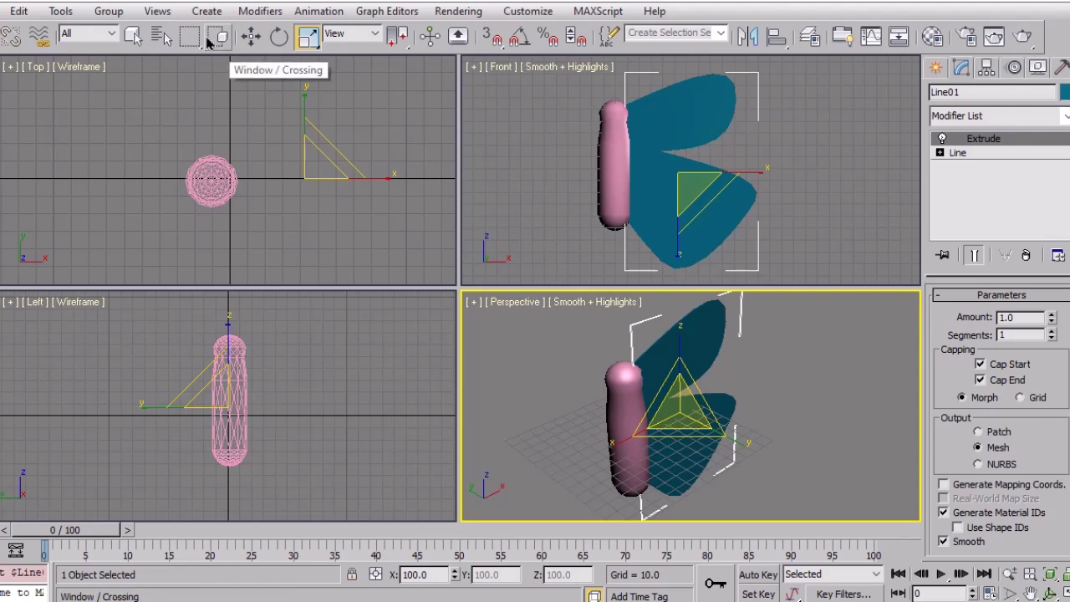
pyautogui.click(132, 35)
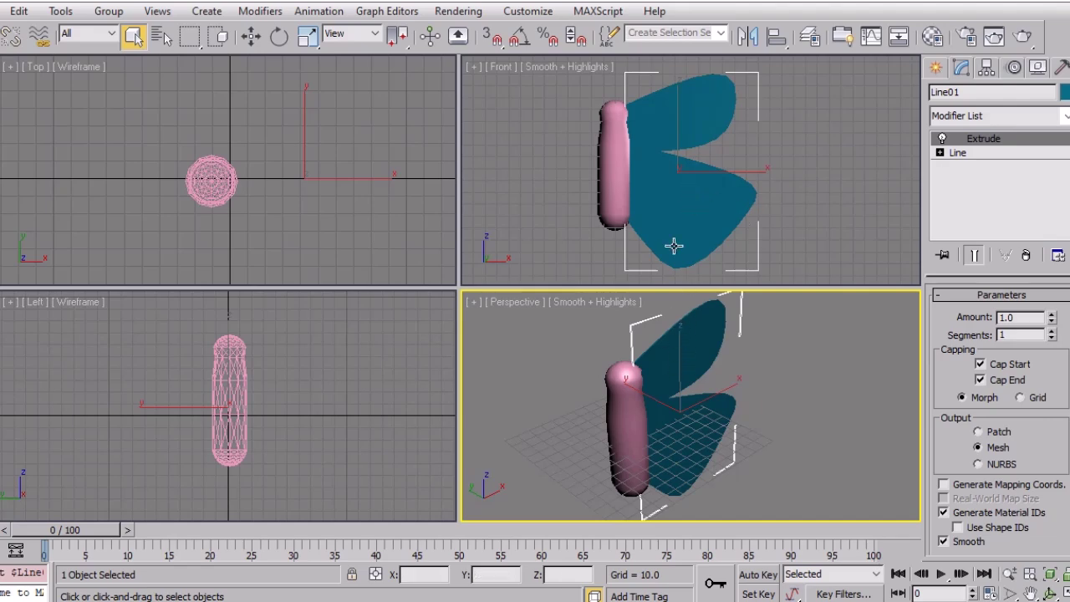
pyautogui.click(664, 136)
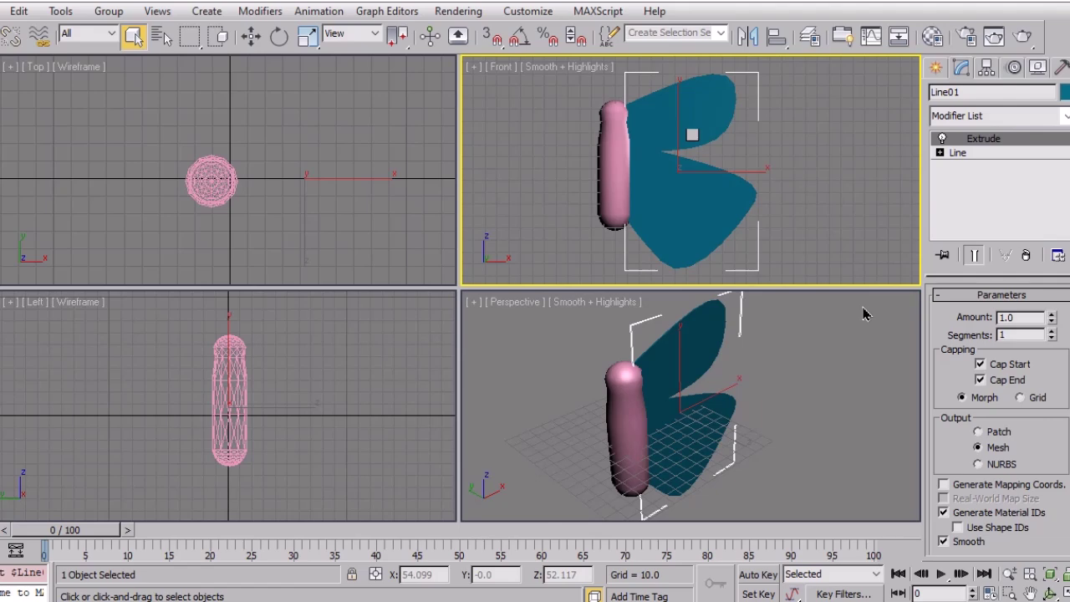
pyautogui.hotkey('ctrl', 'e')
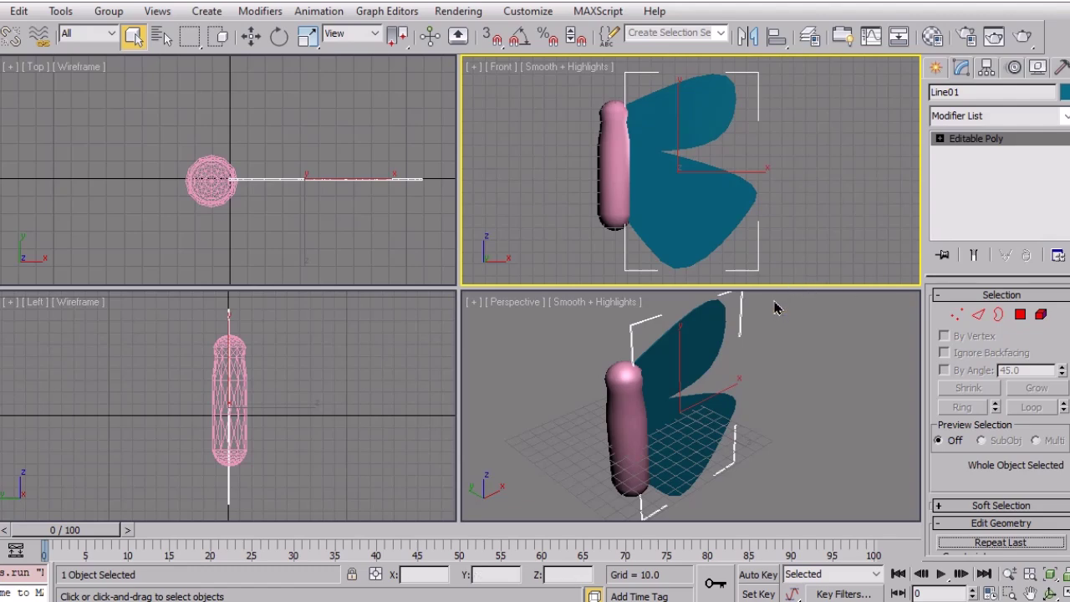
# Move only the wing's pivot along X into the centre of the body, to about -8.6, and end pivot editing
pyautogui.click(986, 69)
pyautogui.click(983, 178)
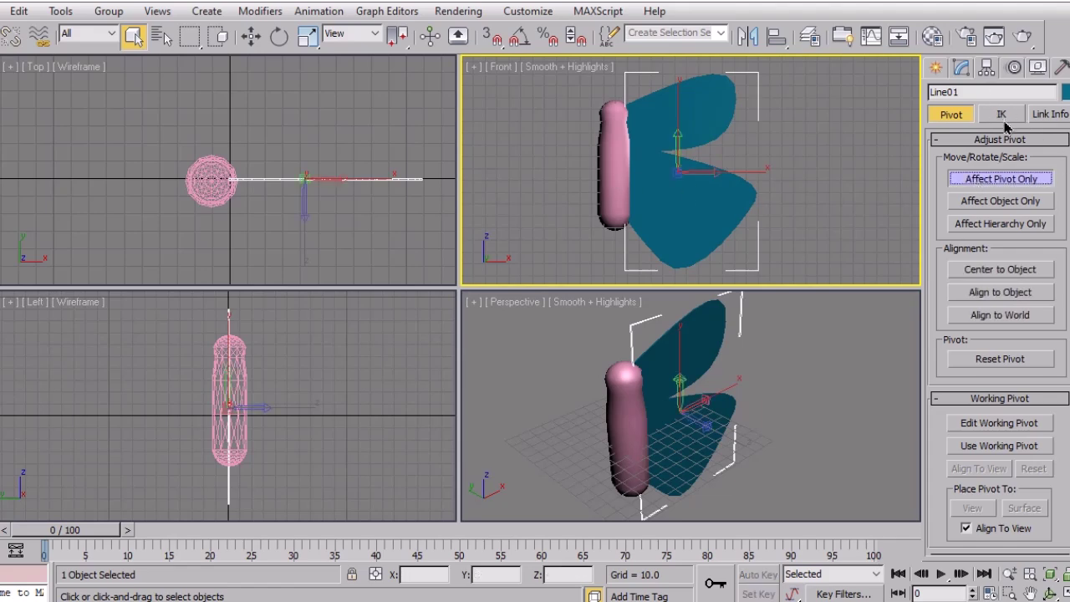
pyautogui.press('w')
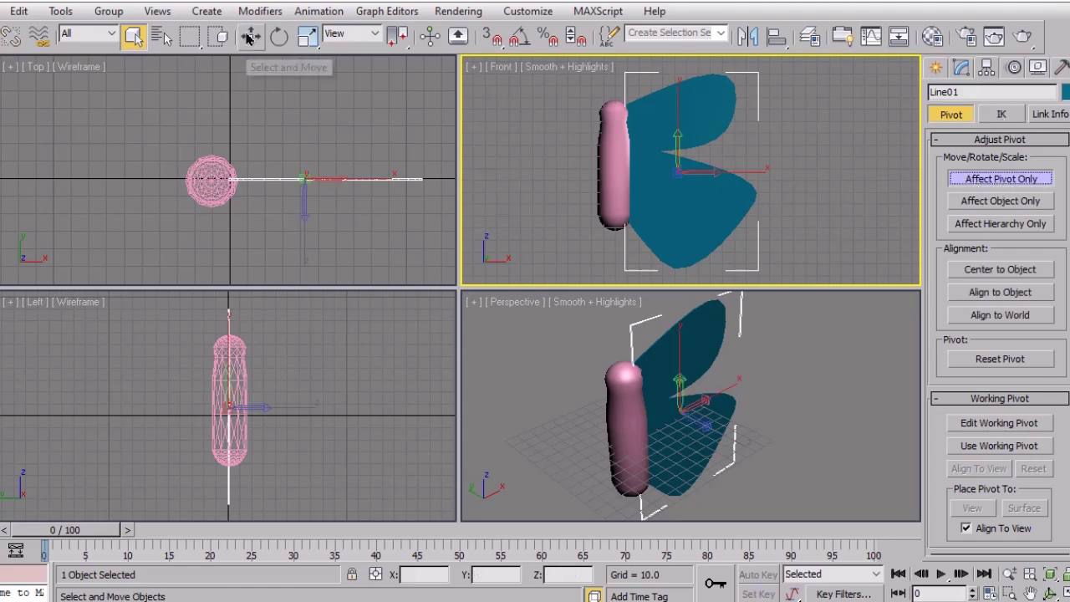
pyautogui.moveTo(734, 174); pyautogui.dragTo(619, 173)
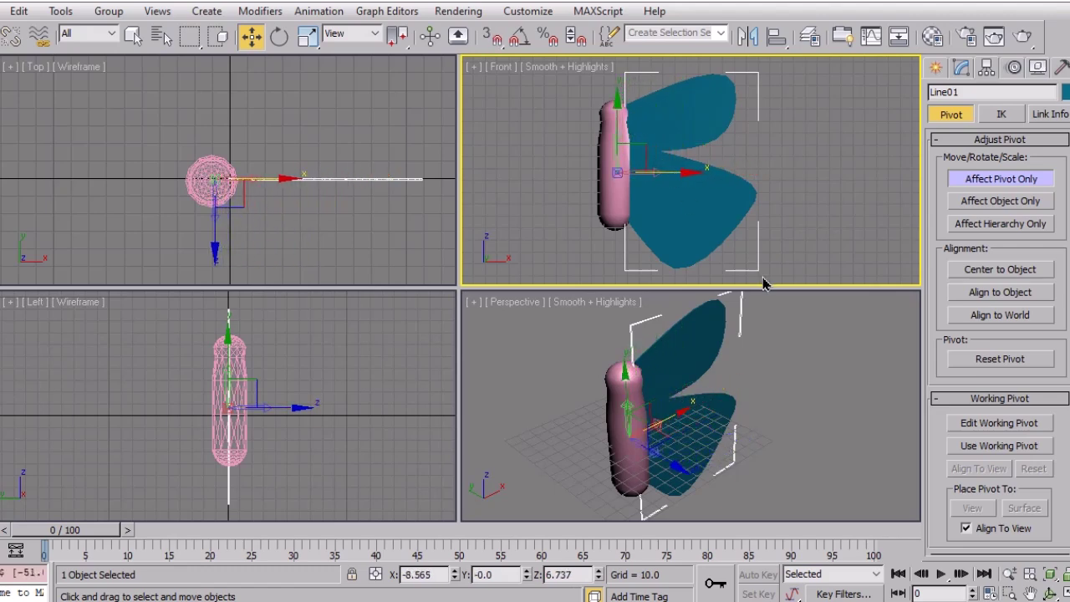
pyautogui.click(1042, 183)
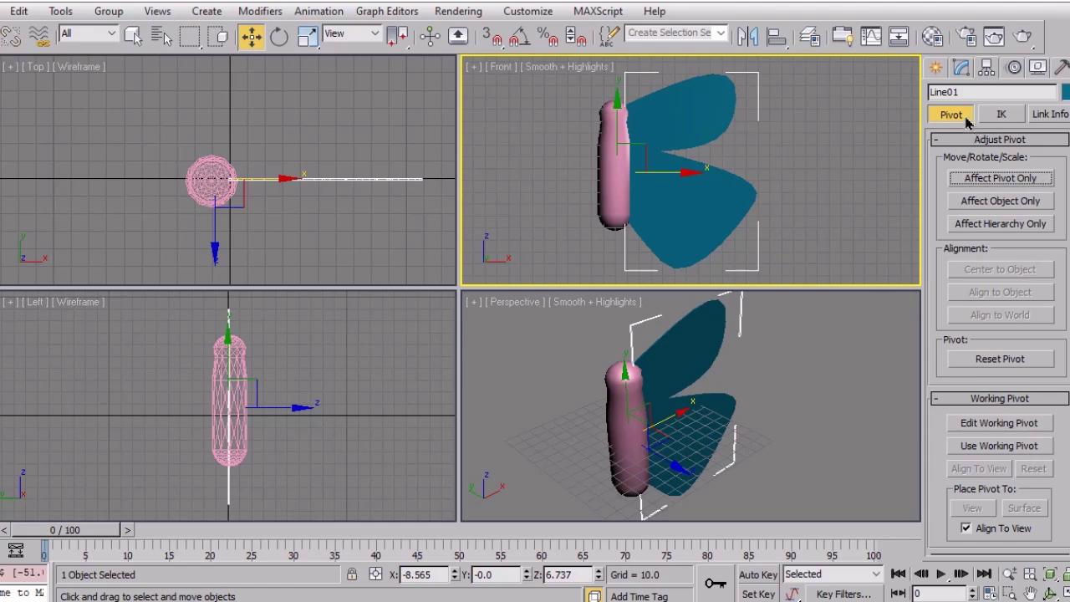
# Create a Slider manipulator helper in the empty lower-left area of the Front view, beside the butterfly's body
pyautogui.click(939, 71)
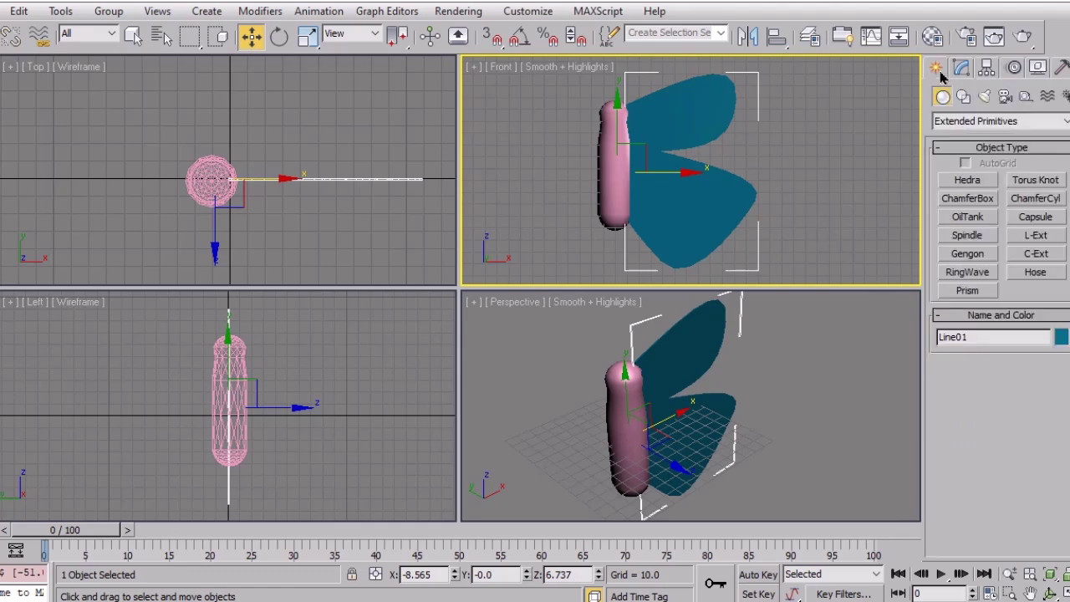
pyautogui.click(1025, 98)
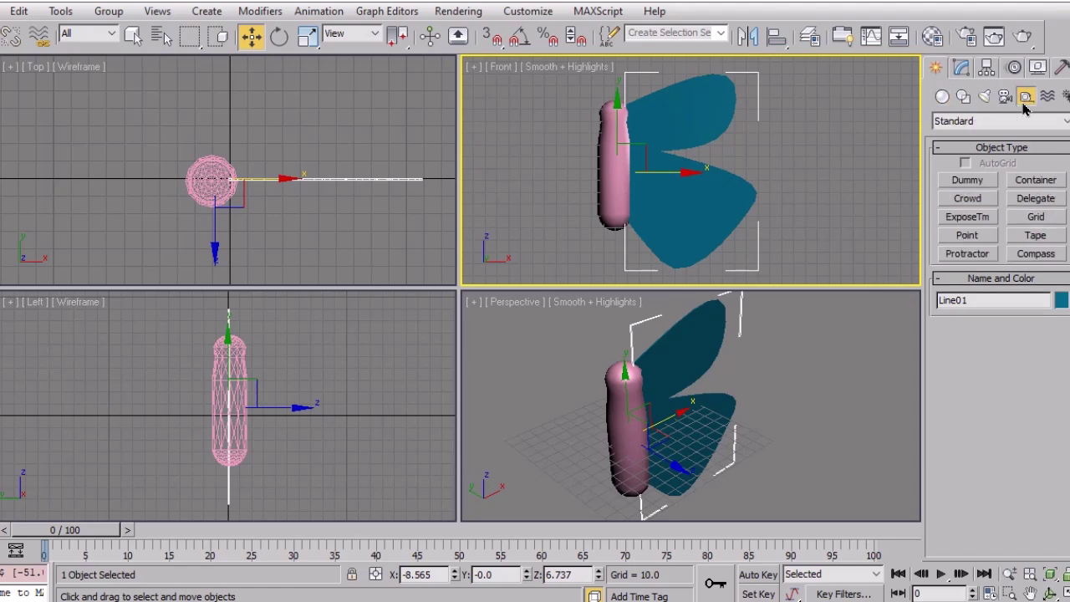
pyautogui.click(1024, 123)
pyautogui.click(1014, 200)
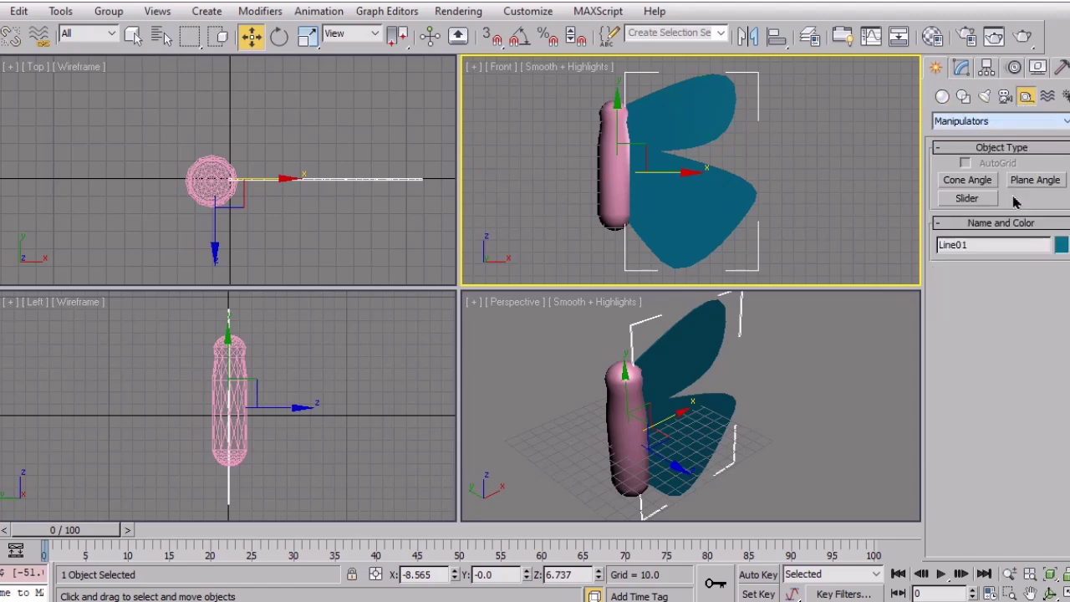
pyautogui.click(968, 199)
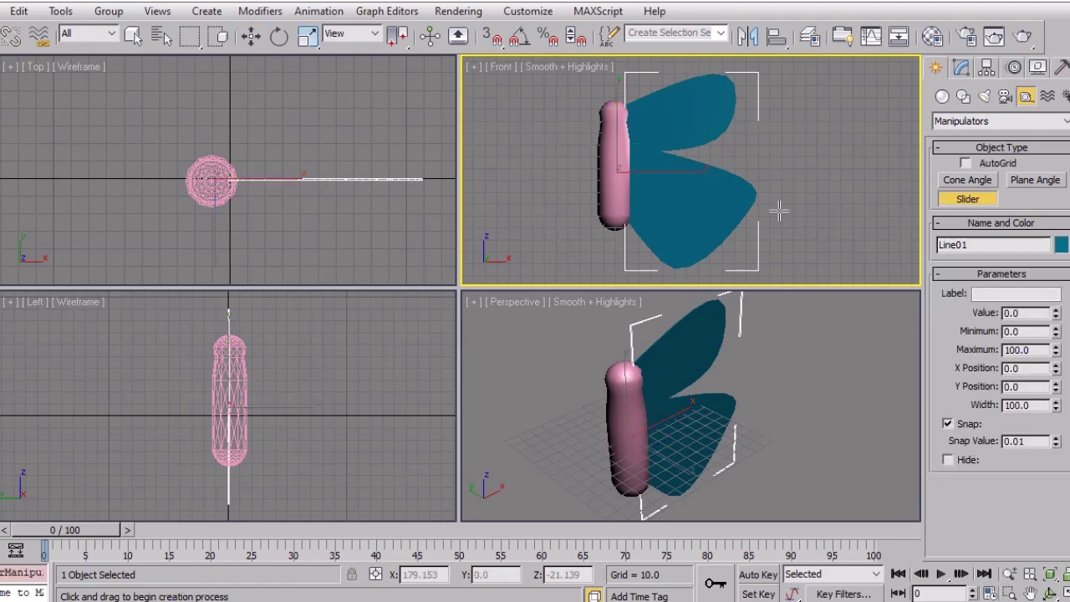
pyautogui.click(516, 261)
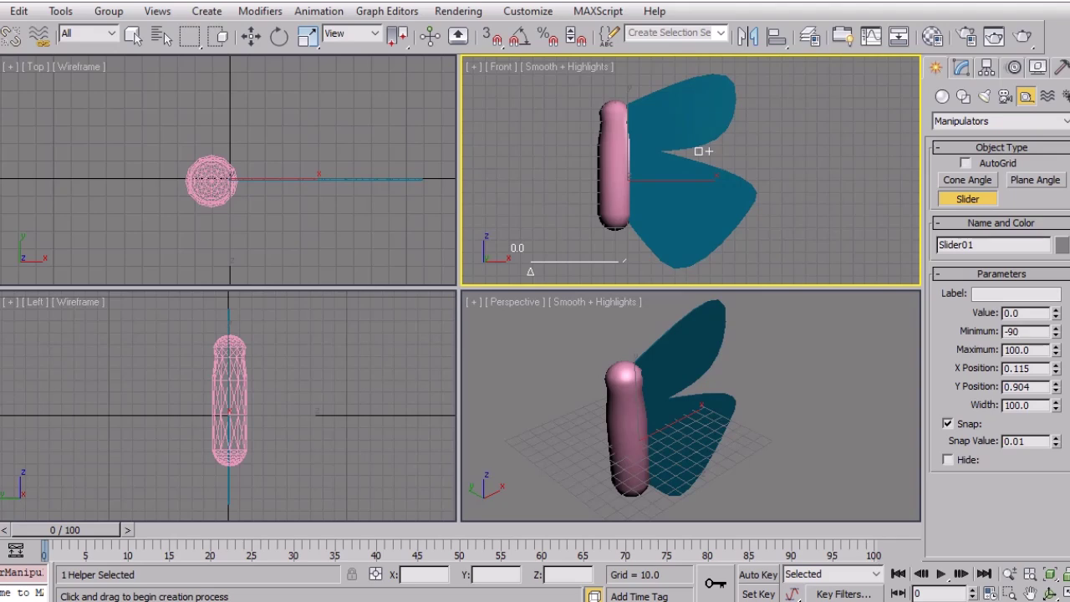
# Set the slider's minimum to -90 and maximum to 10, and end slider creation
pyautogui.click(1041, 351)
pyautogui.write('10')
pyautogui.press('Tab')
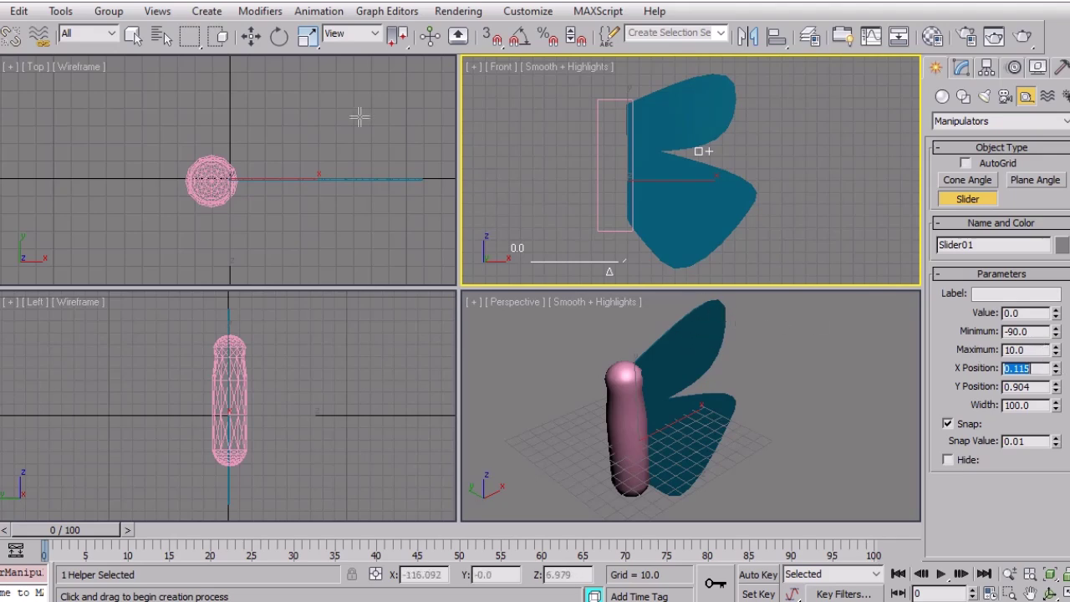
pyautogui.click(133, 35)
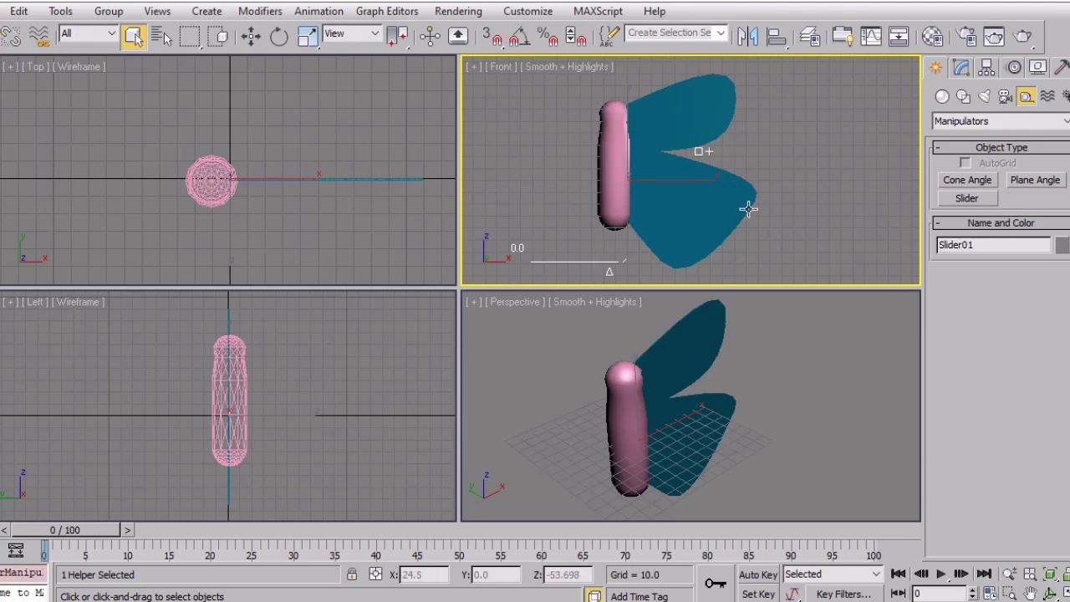
# Rename the wing as Sayap Kanan and deselect it
pyautogui.moveTo(995, 245); pyautogui.dragTo(931, 243)
pyautogui.click(823, 229)
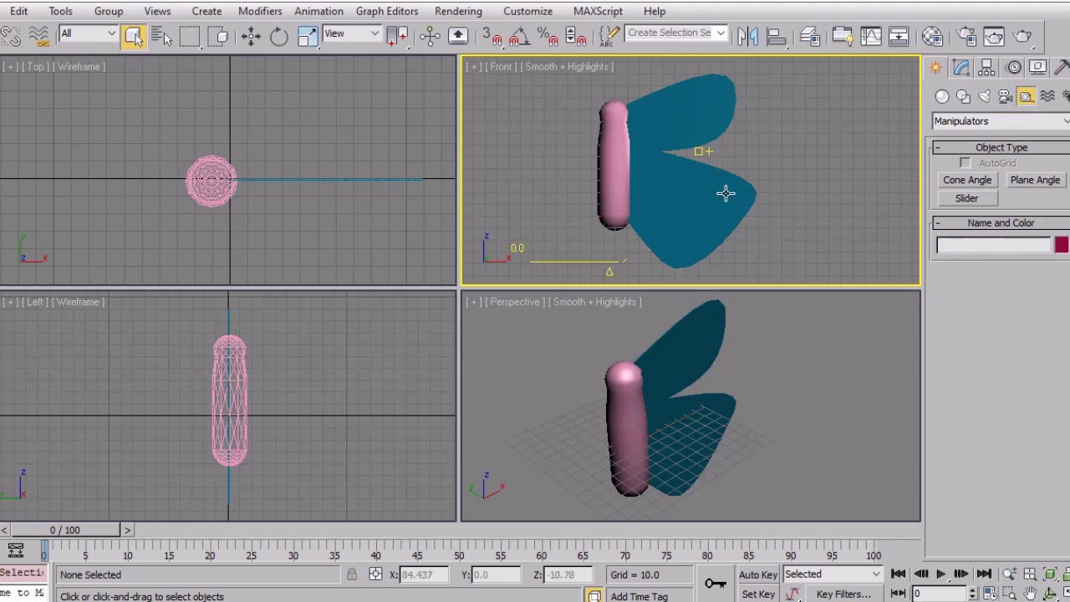
pyautogui.click(724, 191)
pyautogui.moveTo(1010, 250); pyautogui.dragTo(937, 244)
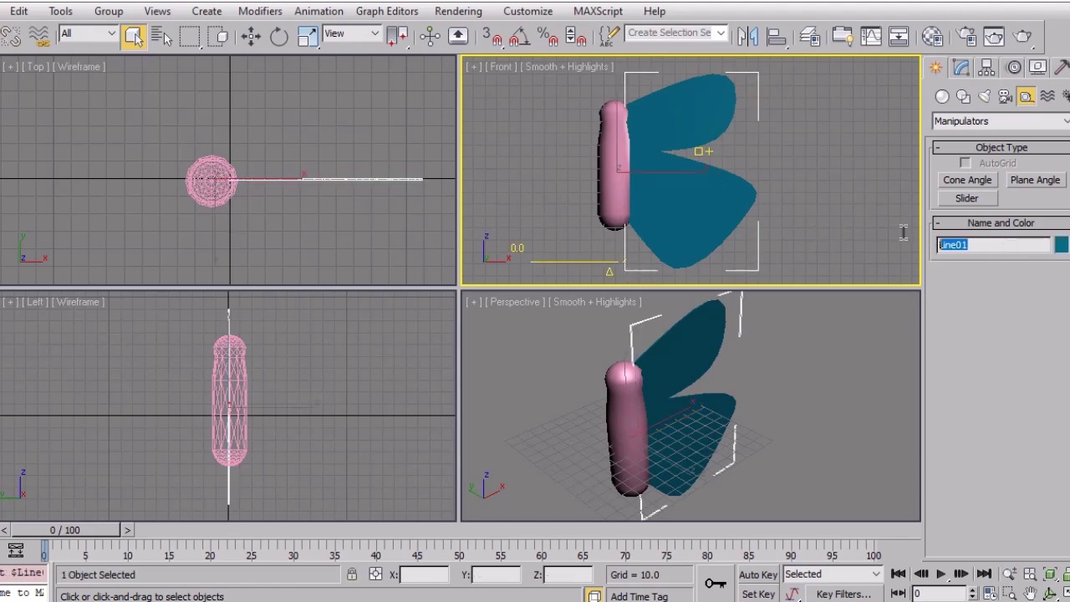
pyautogui.write('Sayap Kanan')
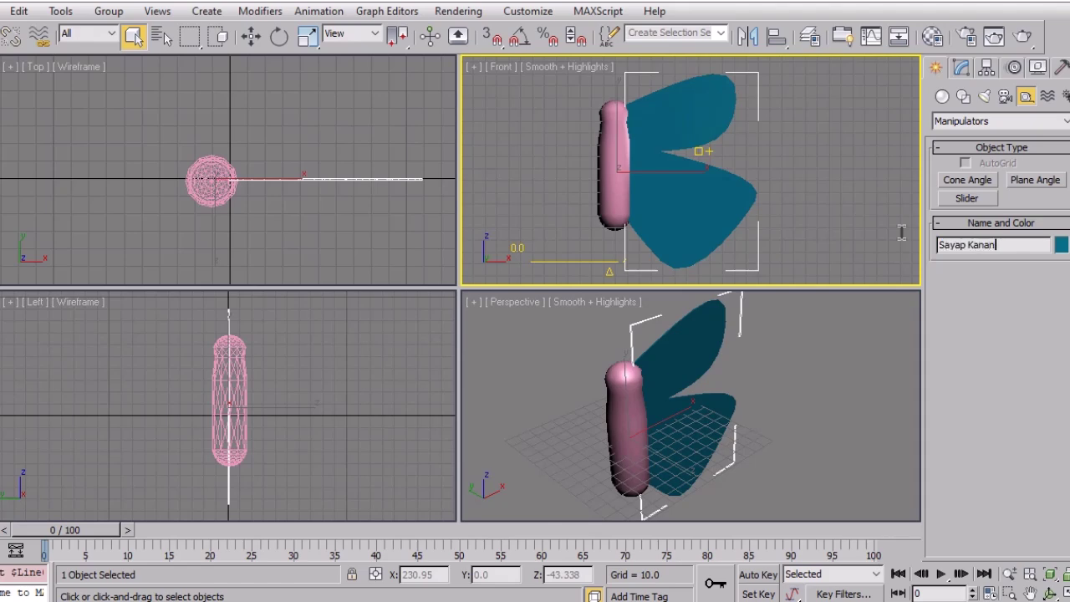
pyautogui.press('Return')
pyautogui.click(550, 219)
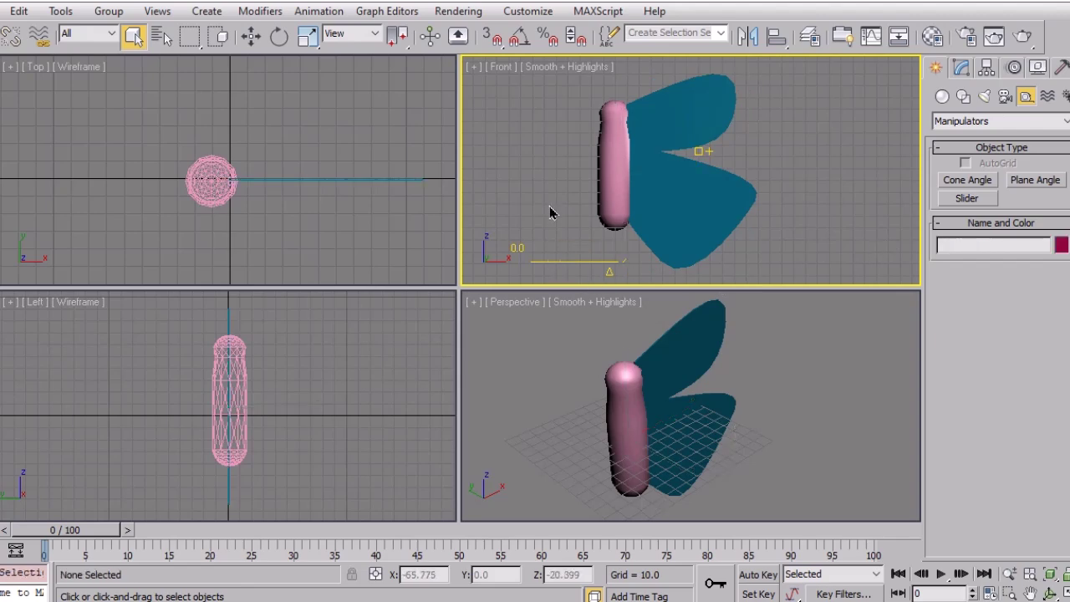
pyautogui.click(553, 262)
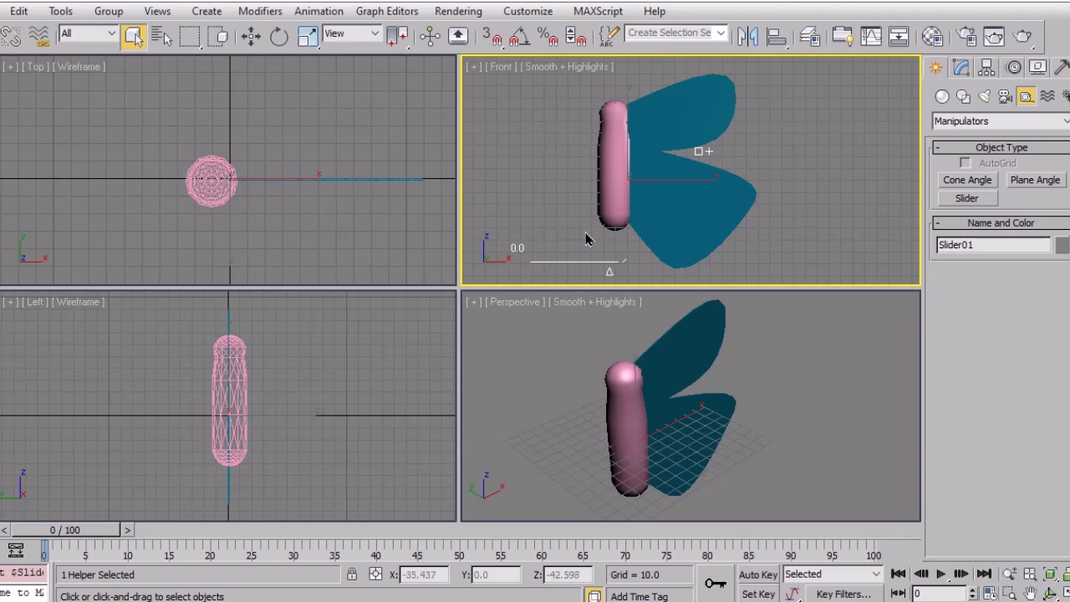
pyautogui.click(319, 11)
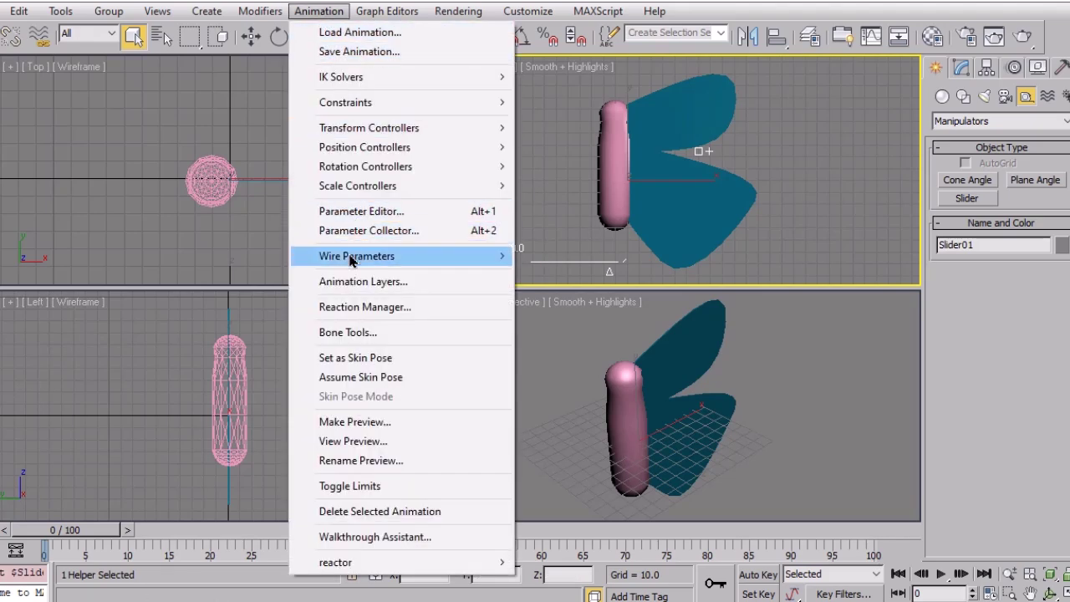
pyautogui.moveTo(354, 257)
pyautogui.click(583, 278)
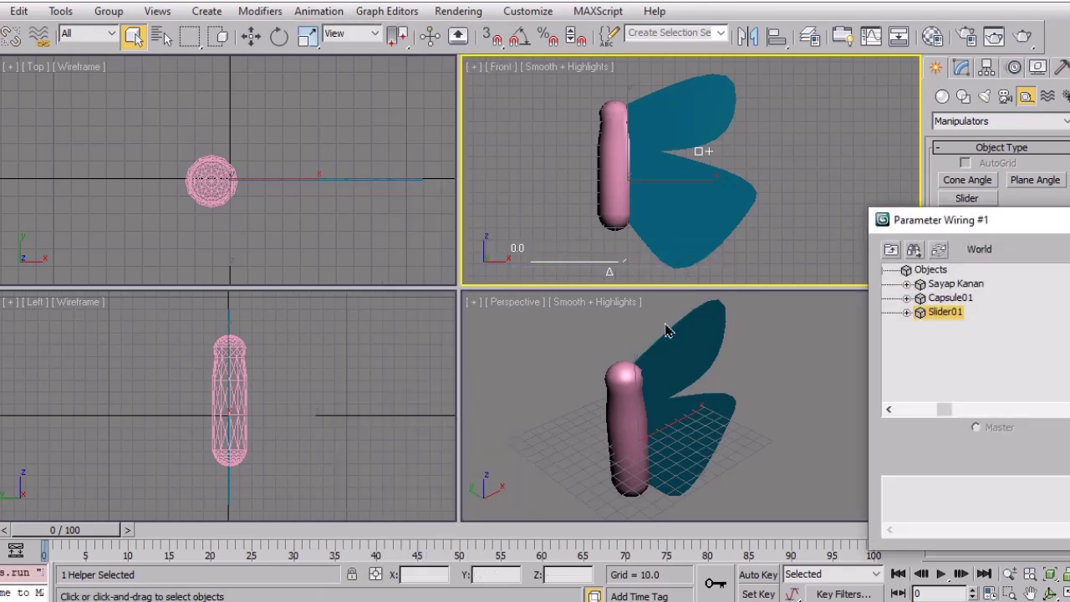
pyautogui.click(889, 409)
pyautogui.click(909, 312)
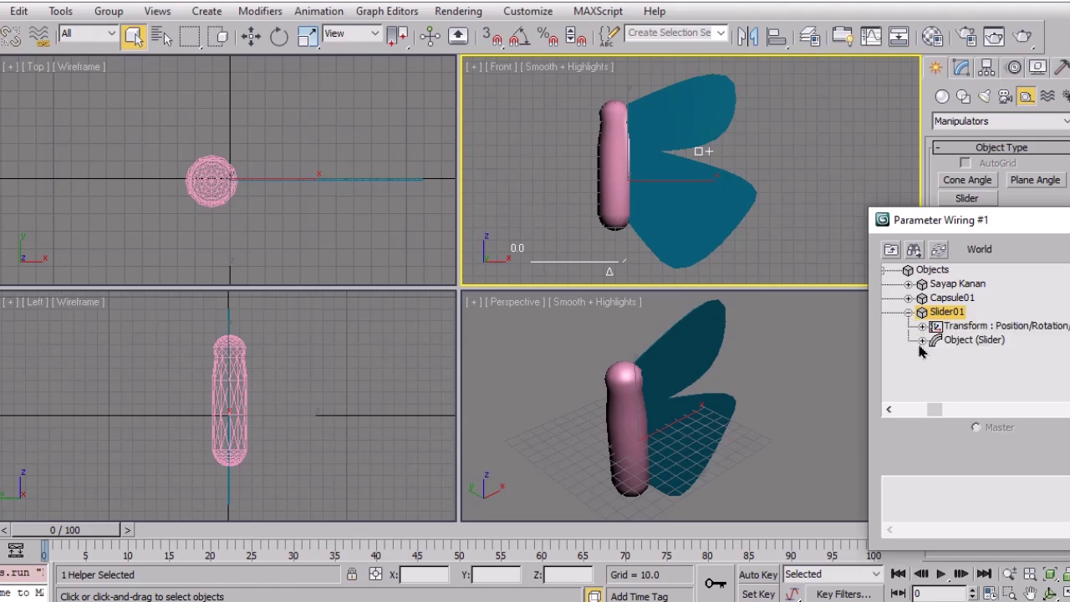
pyautogui.click(923, 341)
pyautogui.click(963, 356)
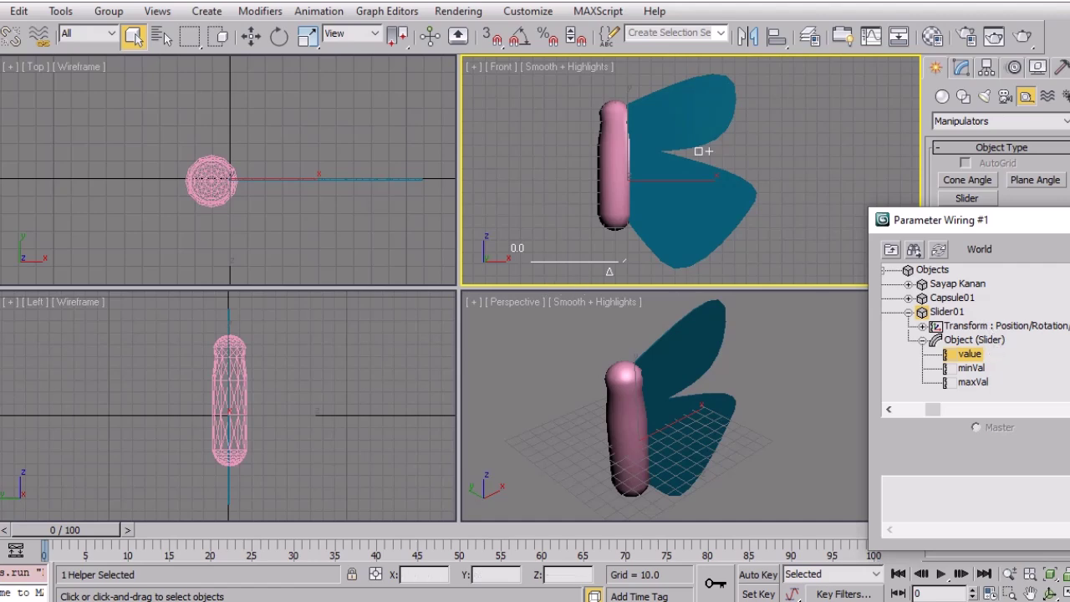
pyautogui.press('Escape')
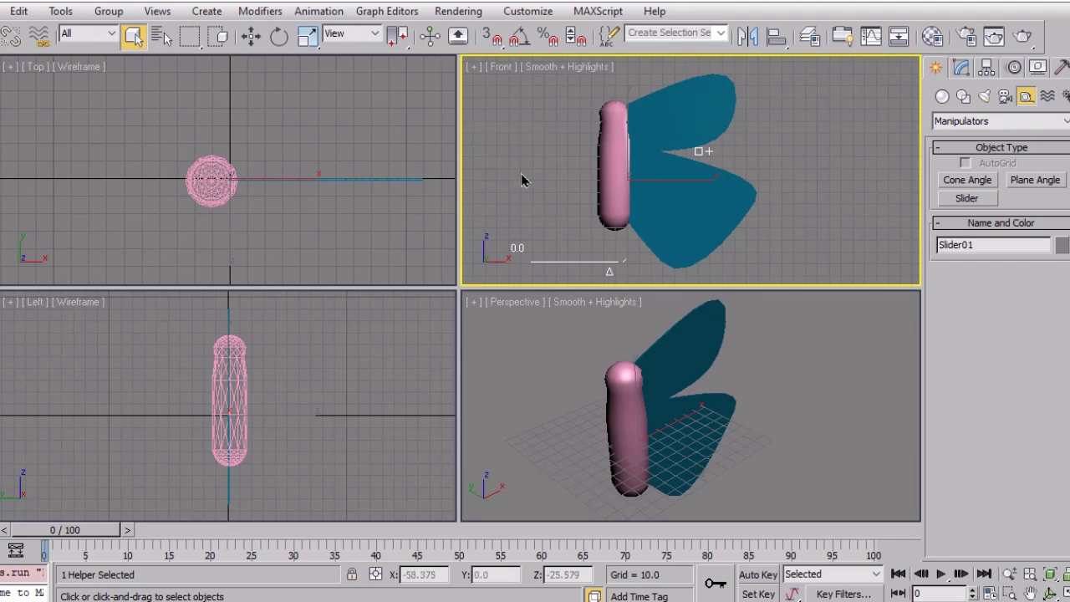
pyautogui.click(331, 16)
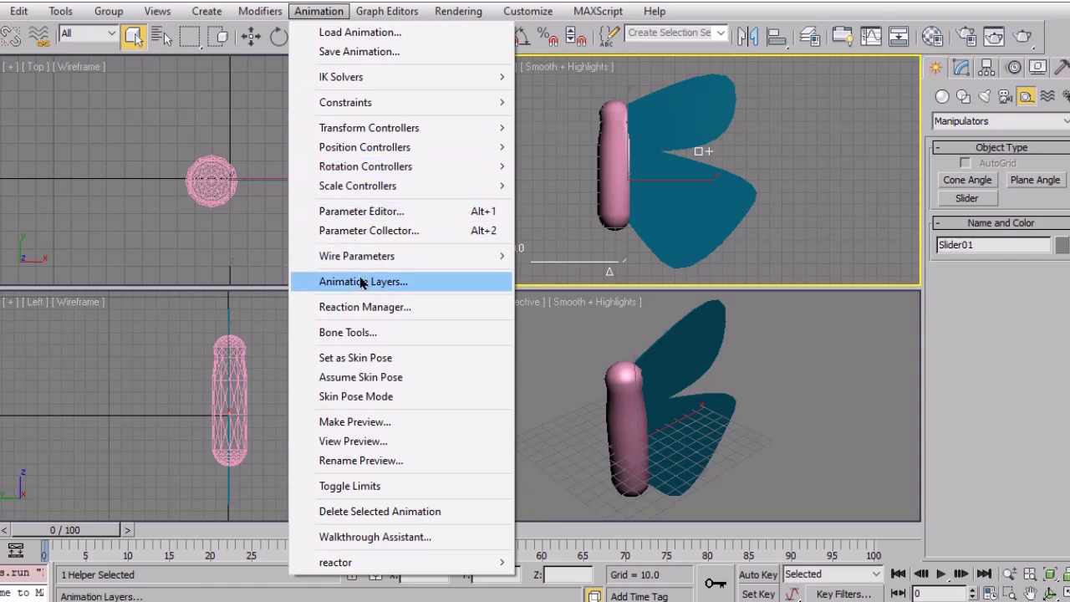
pyautogui.moveTo(362, 256)
pyautogui.click(577, 275)
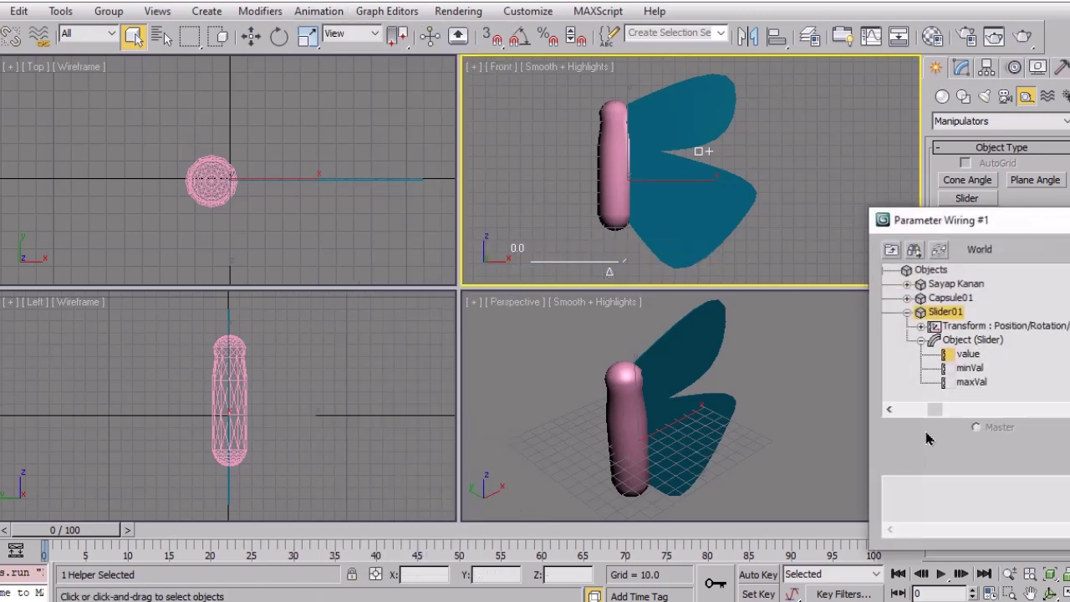
pyautogui.click(966, 355)
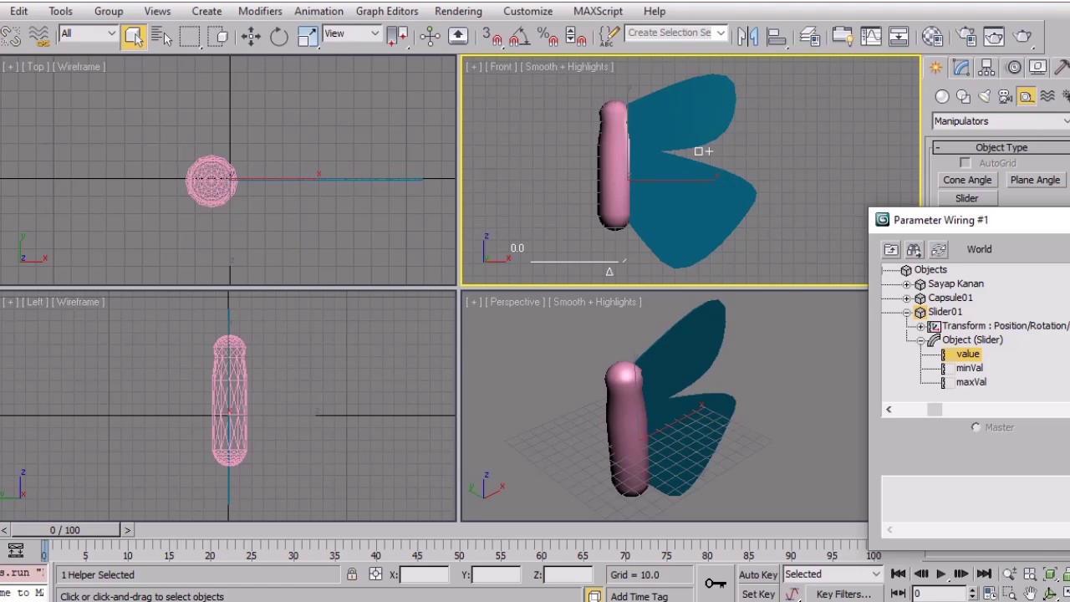
pyautogui.moveTo(1004, 220); pyautogui.dragTo(389, 177)
pyautogui.click(87, 303)
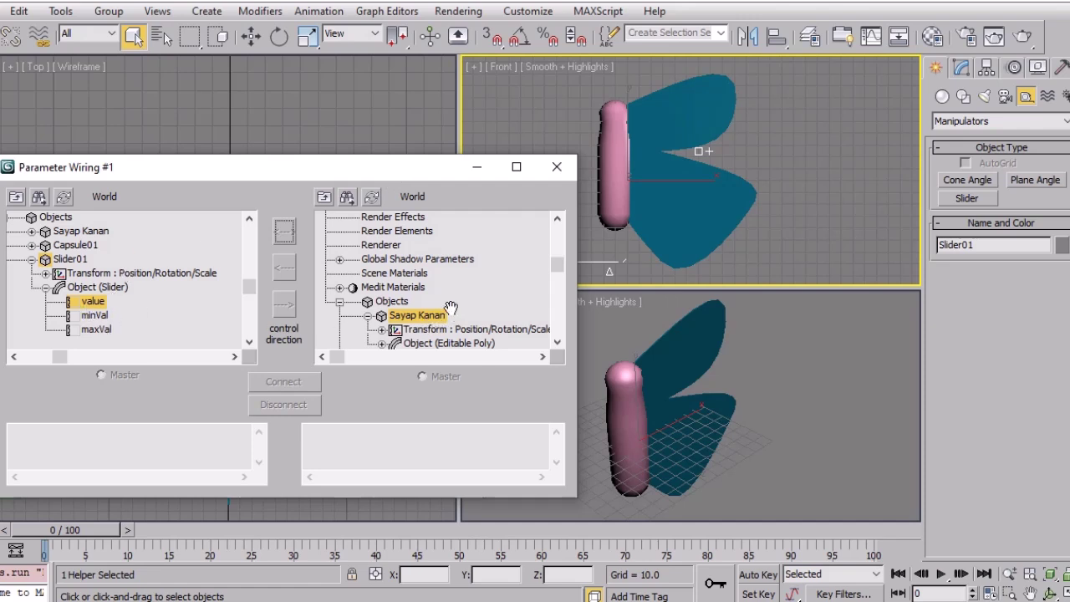
pyautogui.click(556, 167)
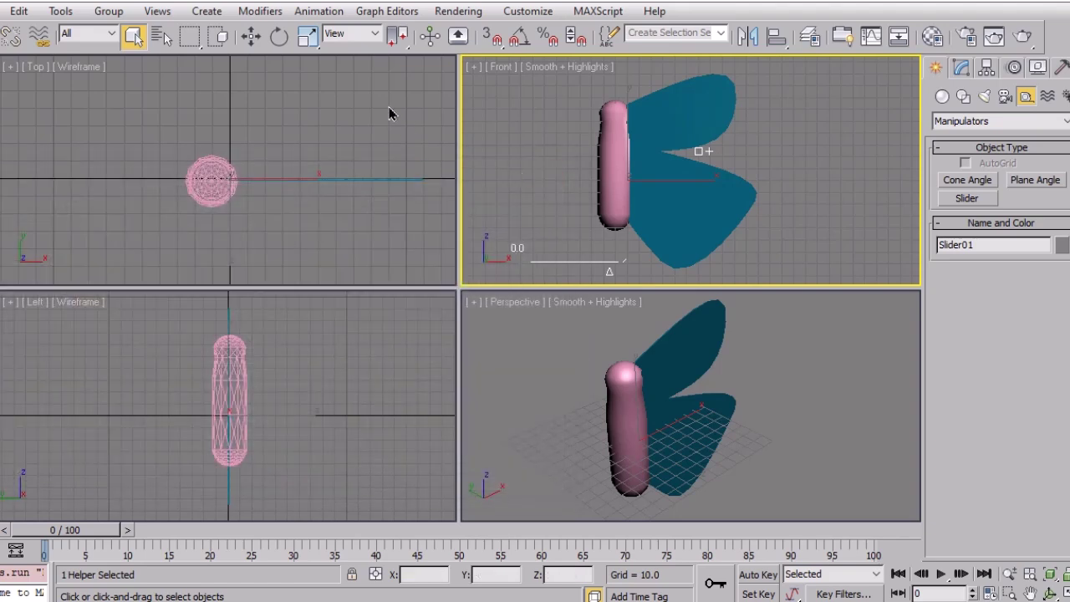
# Try rotating the slider helper about the Z axis in the Perspective view, undo the rotation and deselect the helper
pyautogui.click(279, 36)
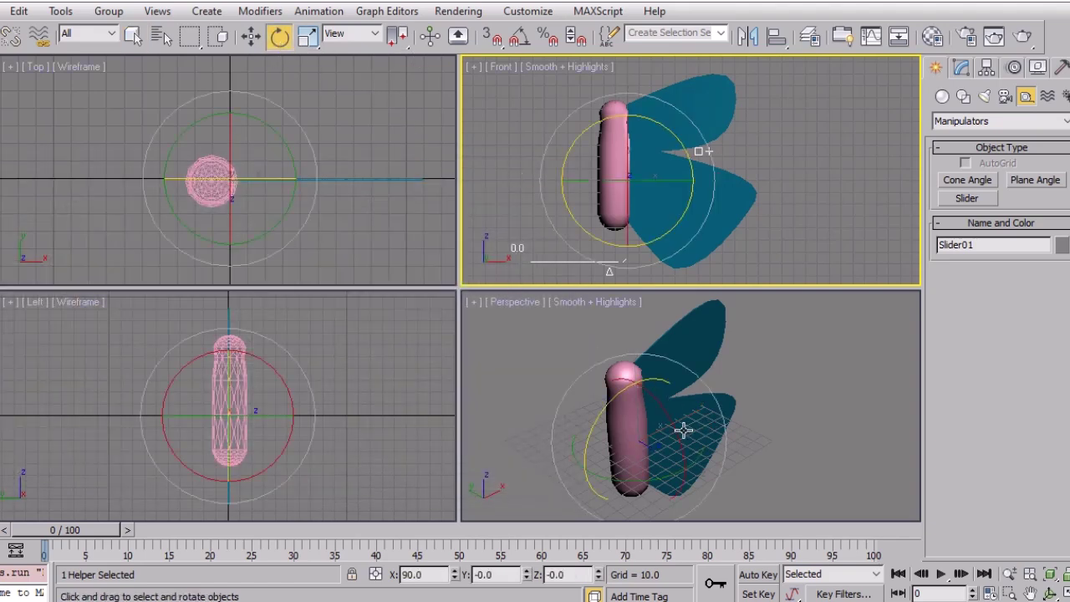
pyautogui.rightClick(790, 422)
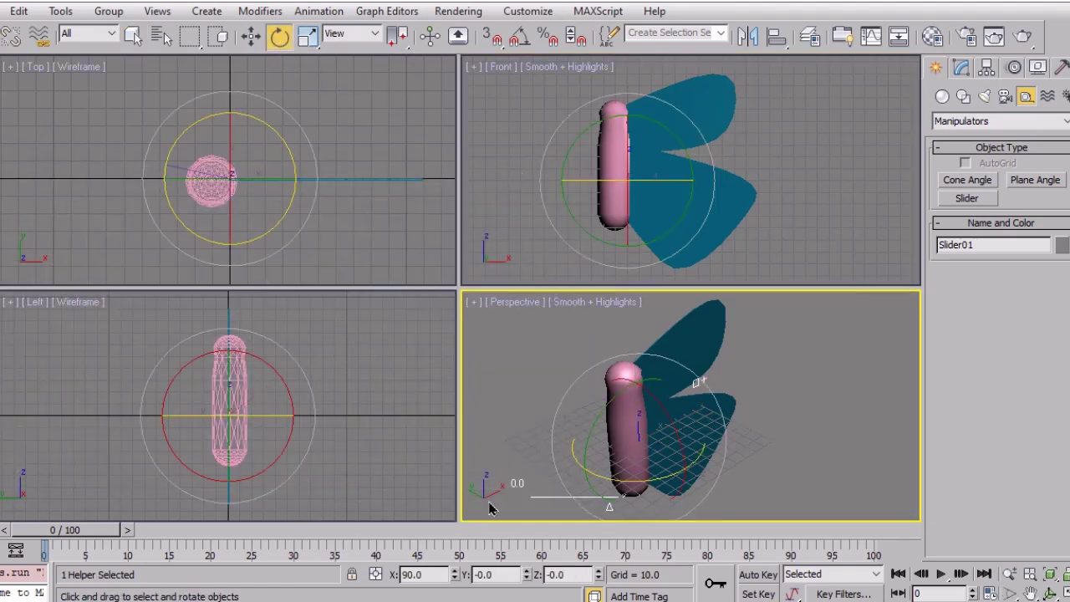
pyautogui.moveTo(635, 478); pyautogui.dragTo(665, 466)
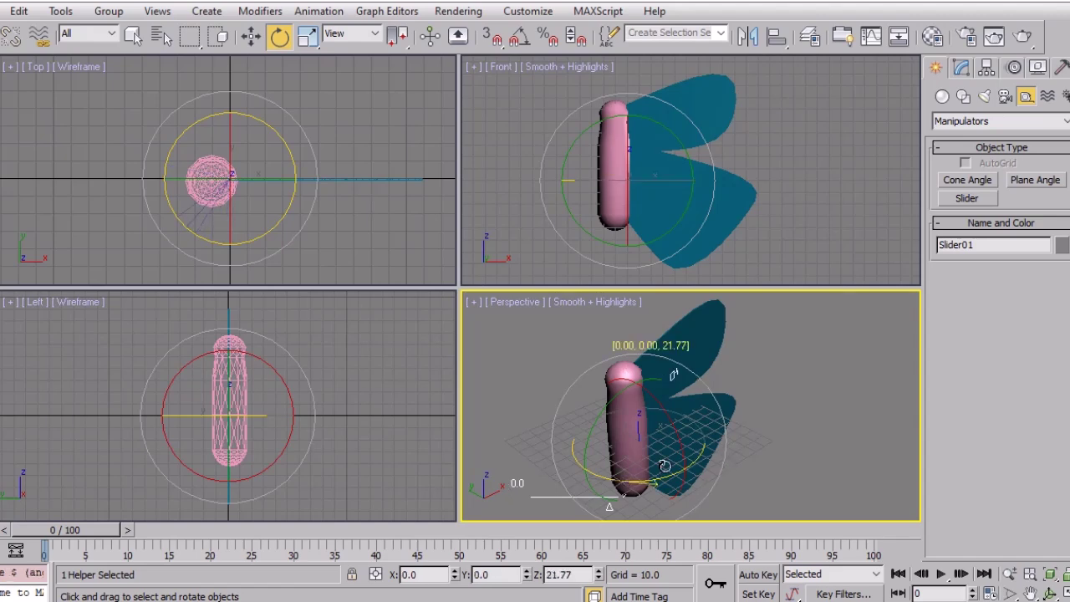
pyautogui.click(19, 11)
pyautogui.click(29, 32)
pyautogui.click(773, 229)
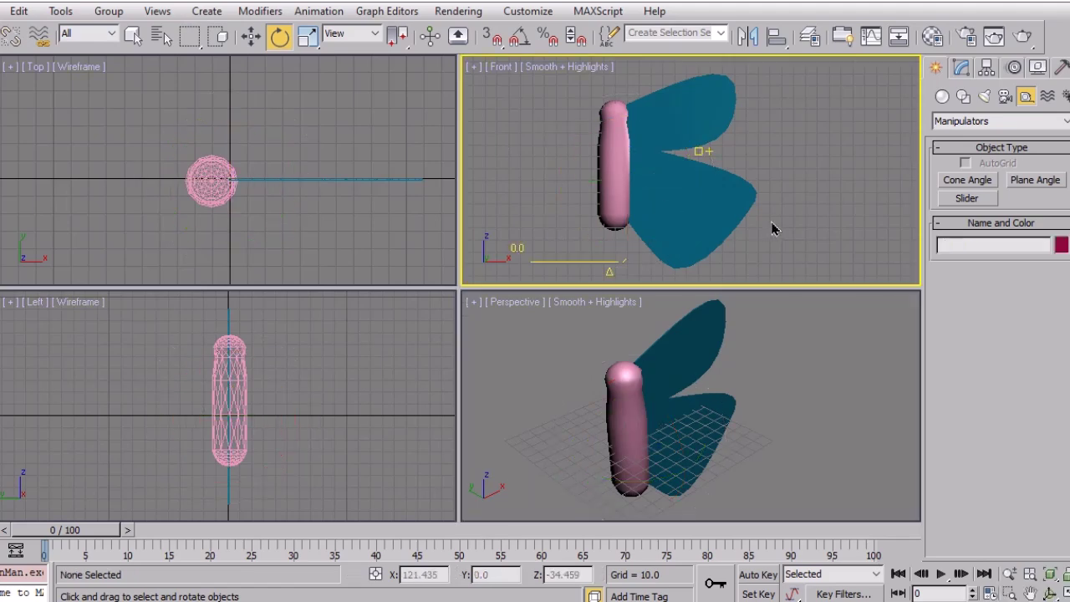
# Test the swing of the Sayap Kanan wing about its Z axis in the Perspective view and undo the rotation
pyautogui.click(703, 186)
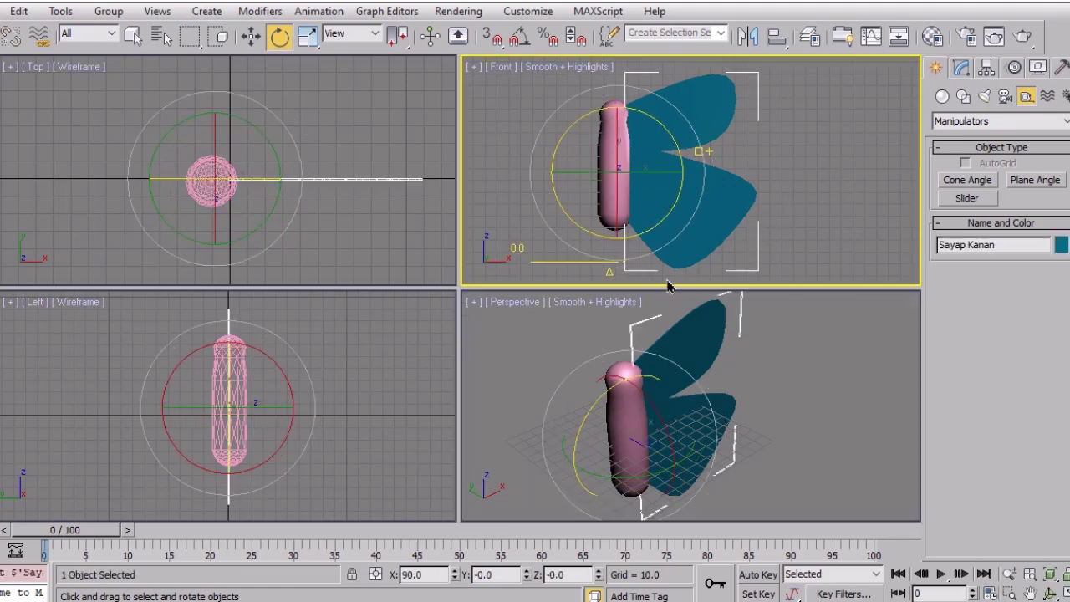
pyautogui.click(657, 470)
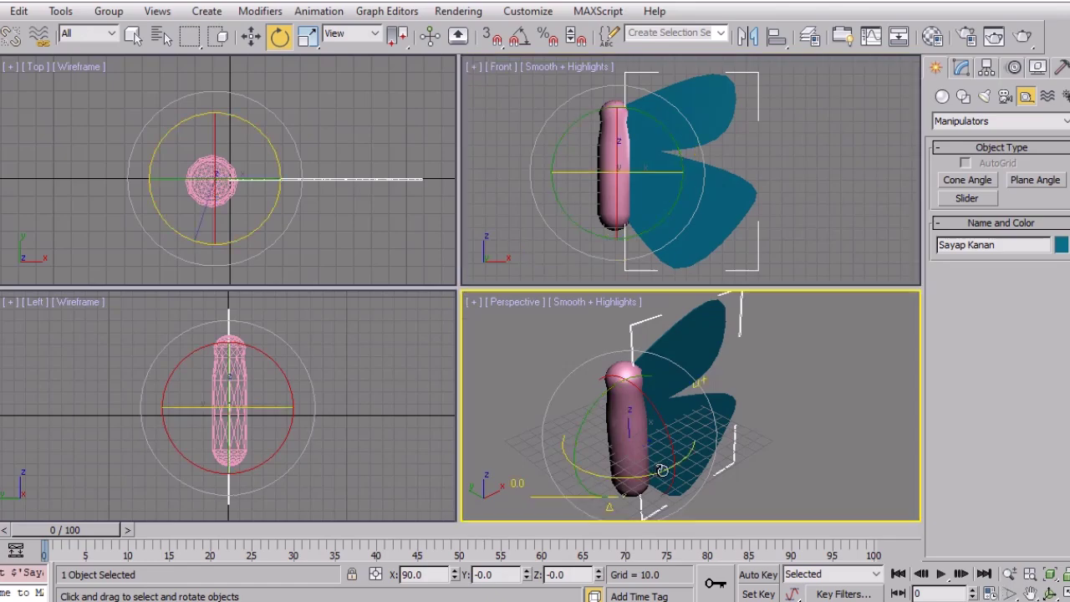
pyautogui.moveTo(662, 470); pyautogui.dragTo(727, 416)
pyautogui.moveTo(477, 485); pyautogui.dragTo(656, 447)
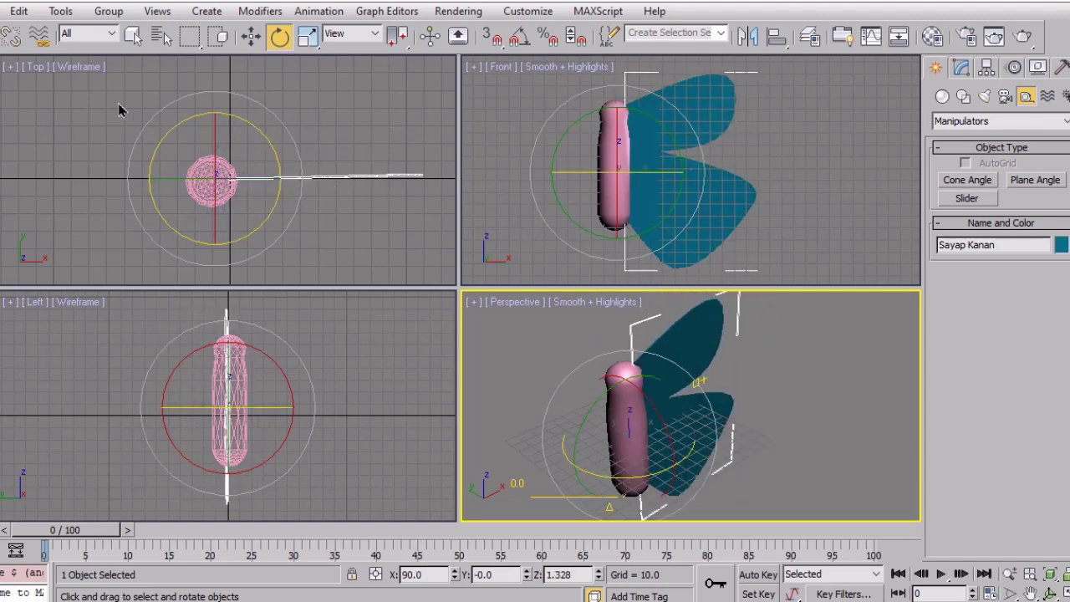
pyautogui.click(60, 11)
pyautogui.moveTo(18, 10)
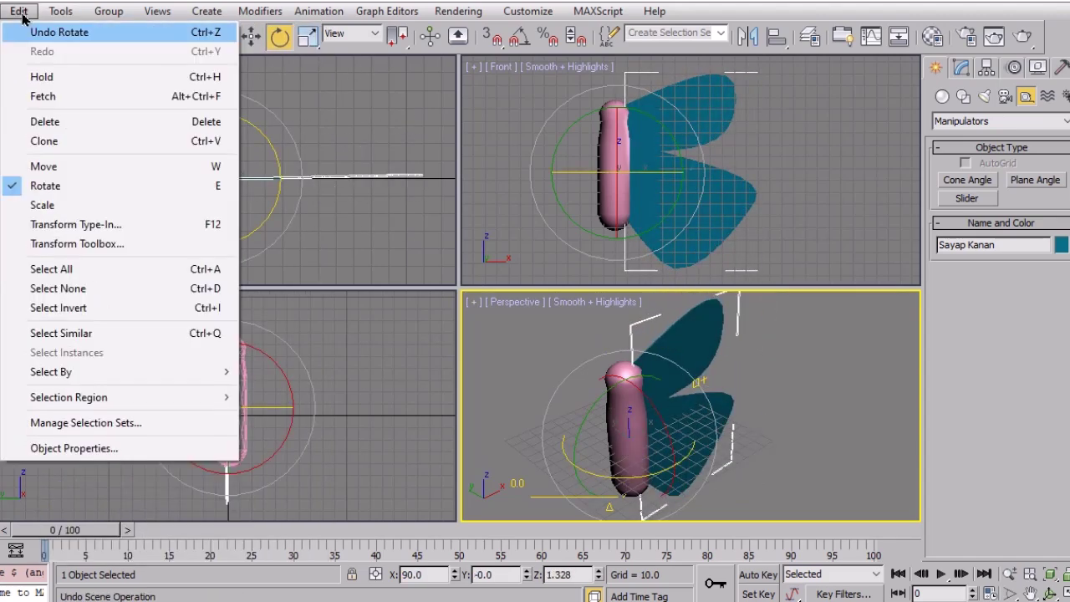
pyautogui.click(29, 32)
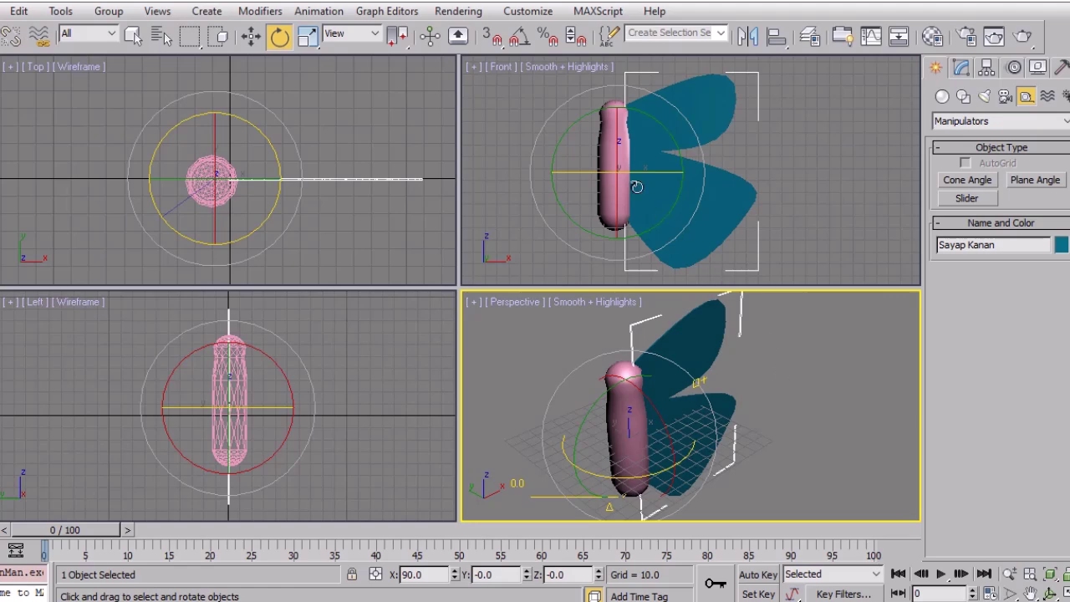
# Open the Parameter Wire dialog and choose the value parameter of Slider01 as the controlling parameter
pyautogui.click(323, 12)
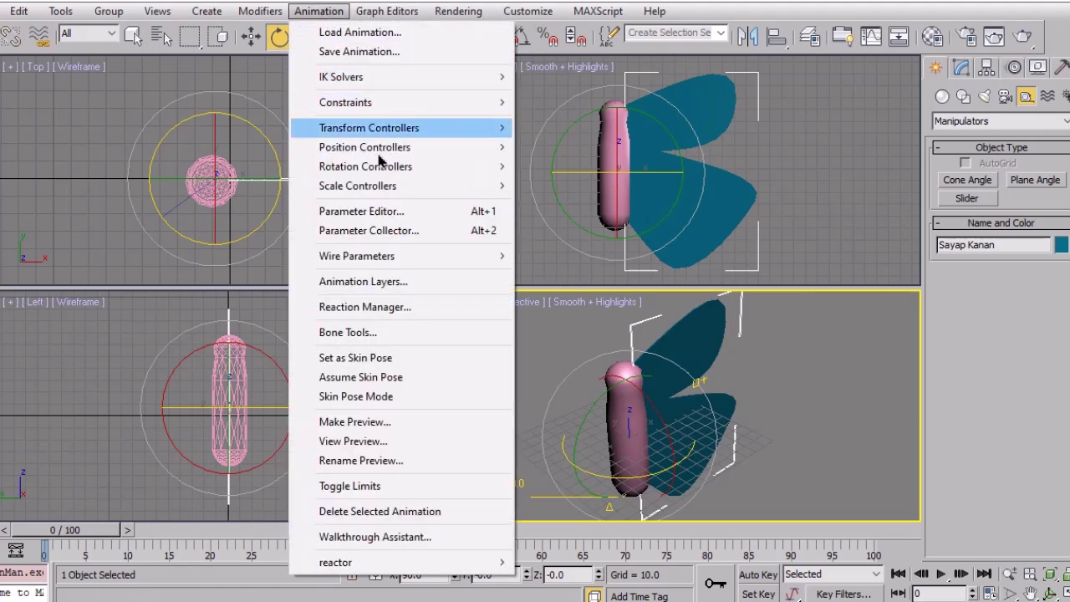
pyautogui.moveTo(378, 257)
pyautogui.click(578, 279)
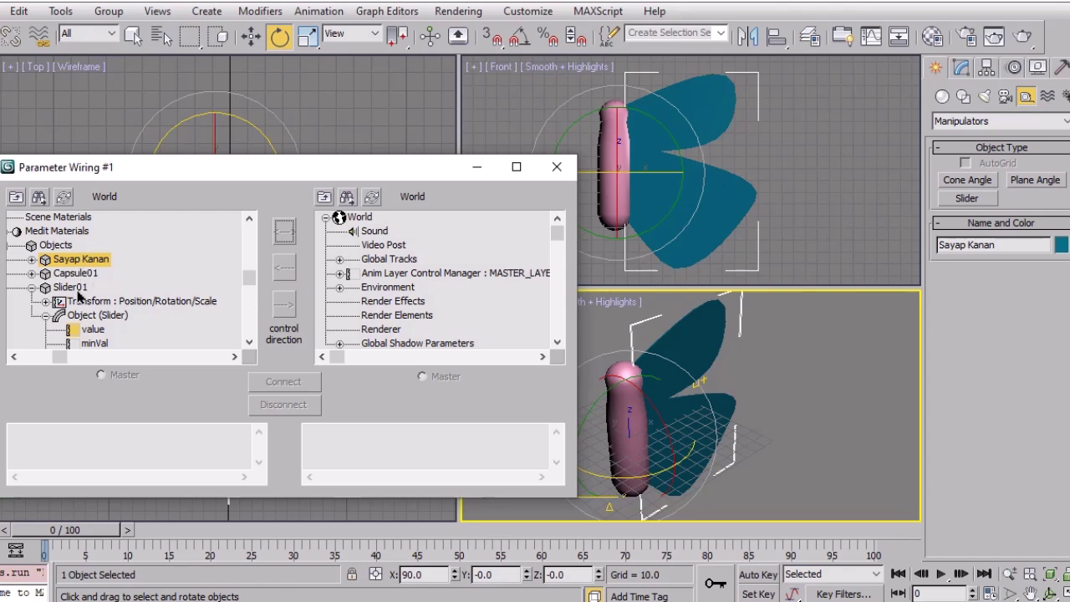
pyautogui.click(83, 331)
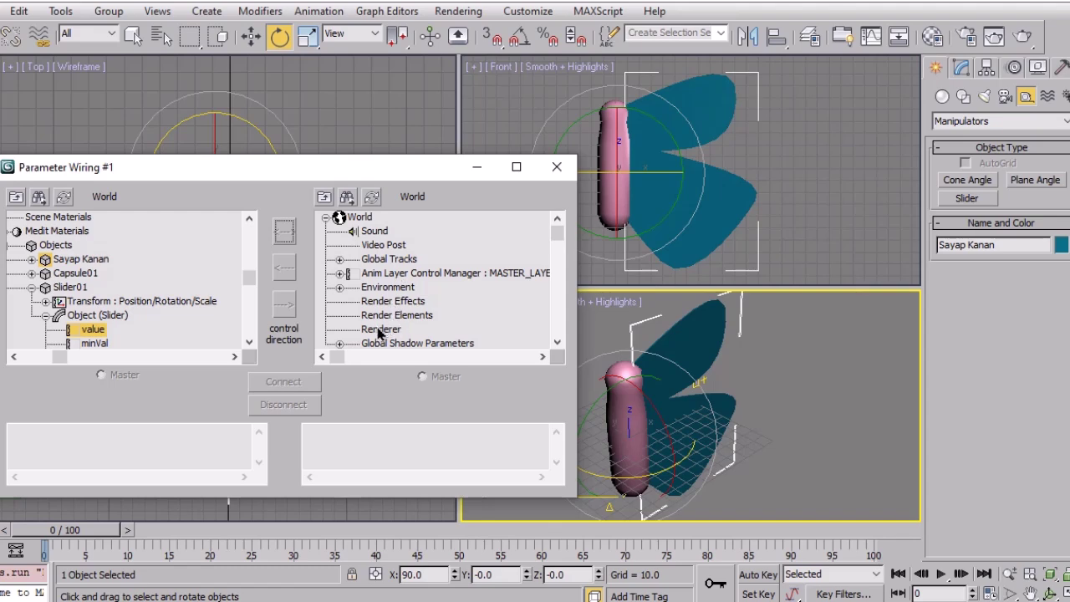
# Choose the Z Rotation track under Sayap Kanan's Euler XYZ rotation as the parameter wired to the slider value
pyautogui.scroll(-2, 344, 264)
pyautogui.scroll(-1, 344, 264)
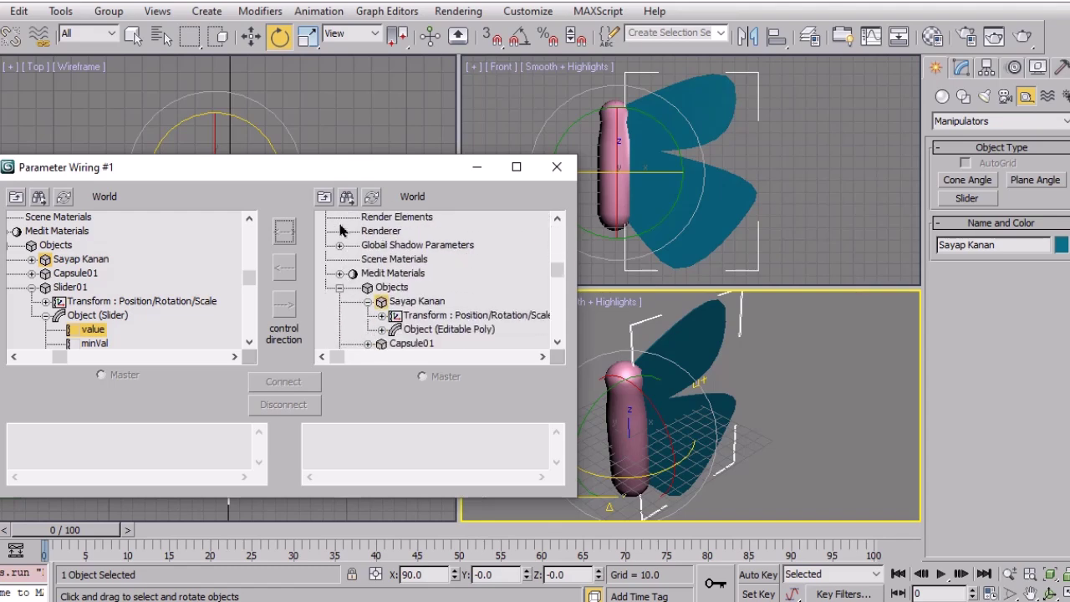
pyautogui.click(403, 301)
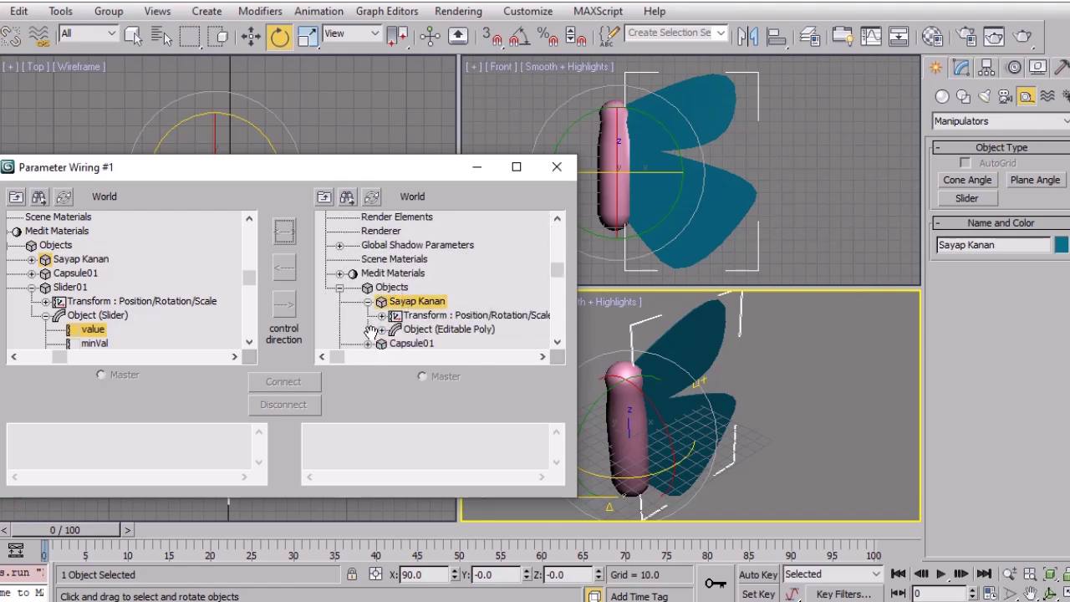
pyautogui.click(383, 316)
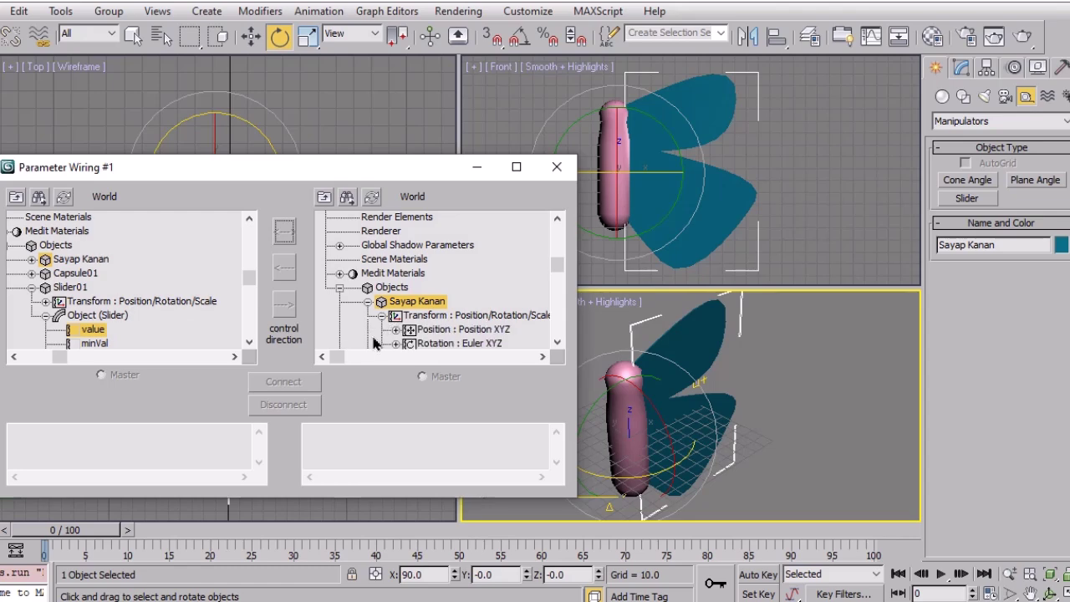
pyautogui.scroll(-2, 371, 332)
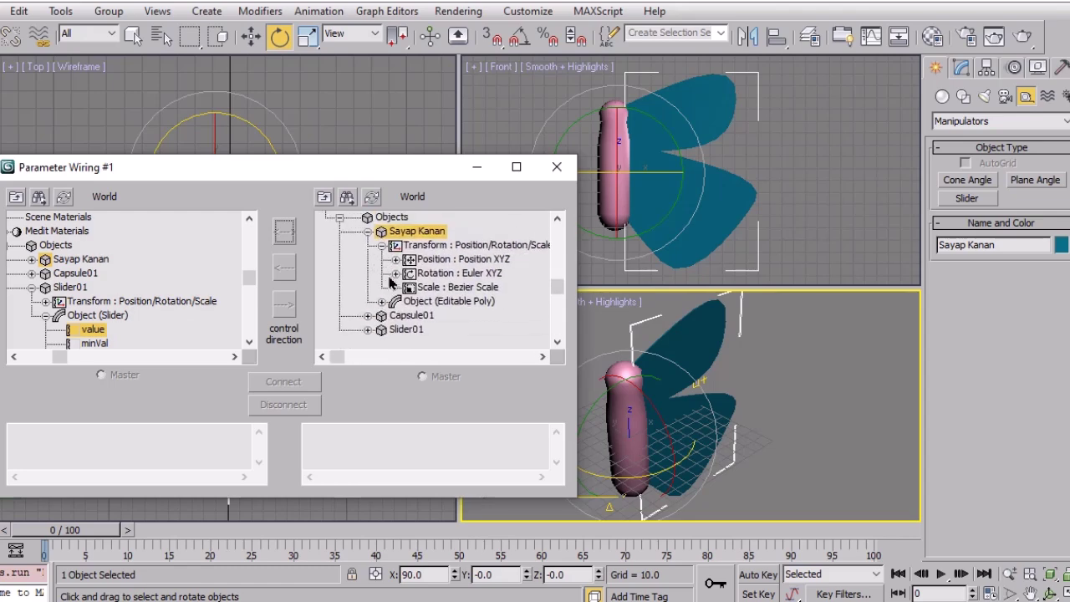
pyautogui.click(396, 273)
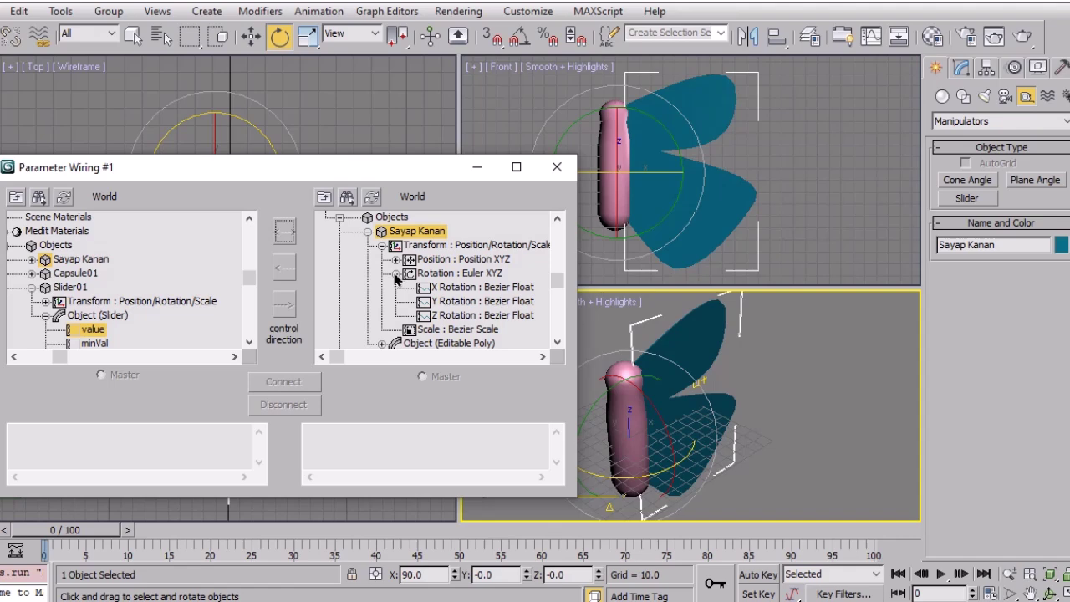
pyautogui.click(449, 316)
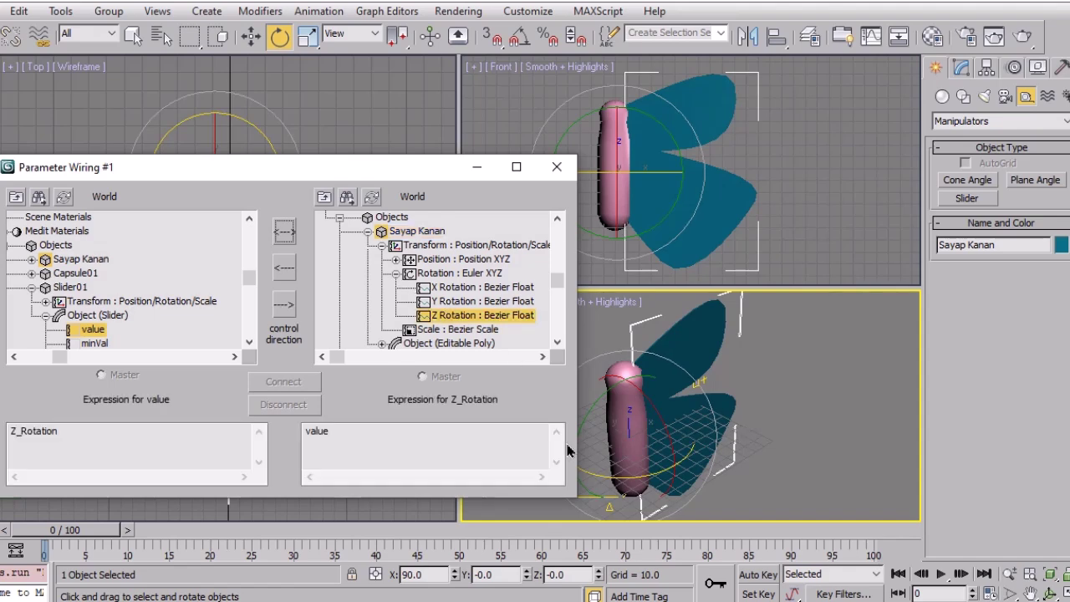
# Connect the wire one way from the slider value to the wing's Z Rotation and close the wiring dialog
pyautogui.click(285, 307)
pyautogui.click(280, 381)
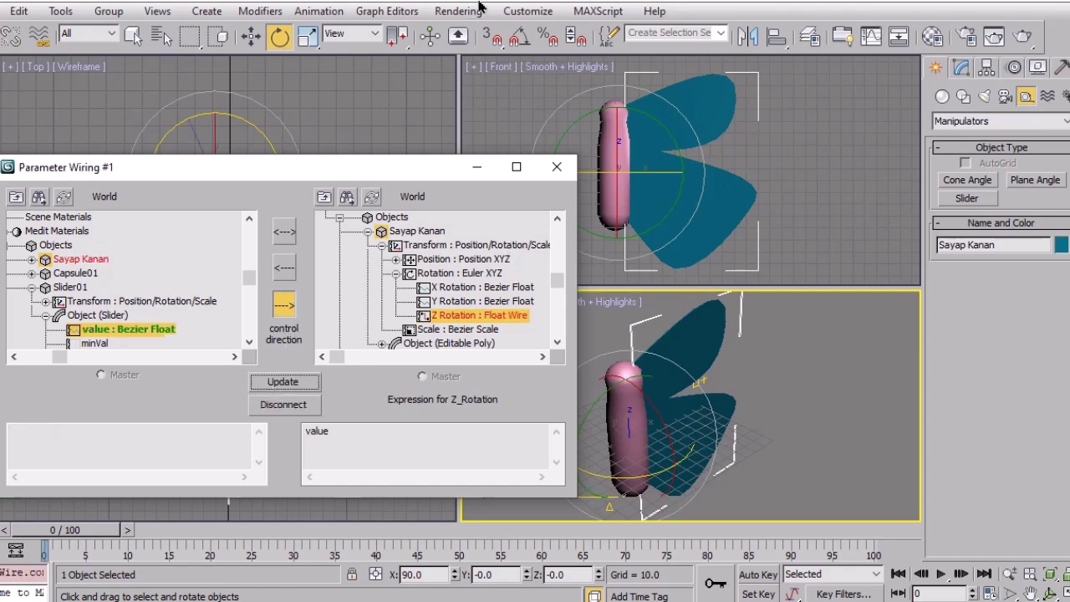
pyautogui.click(554, 169)
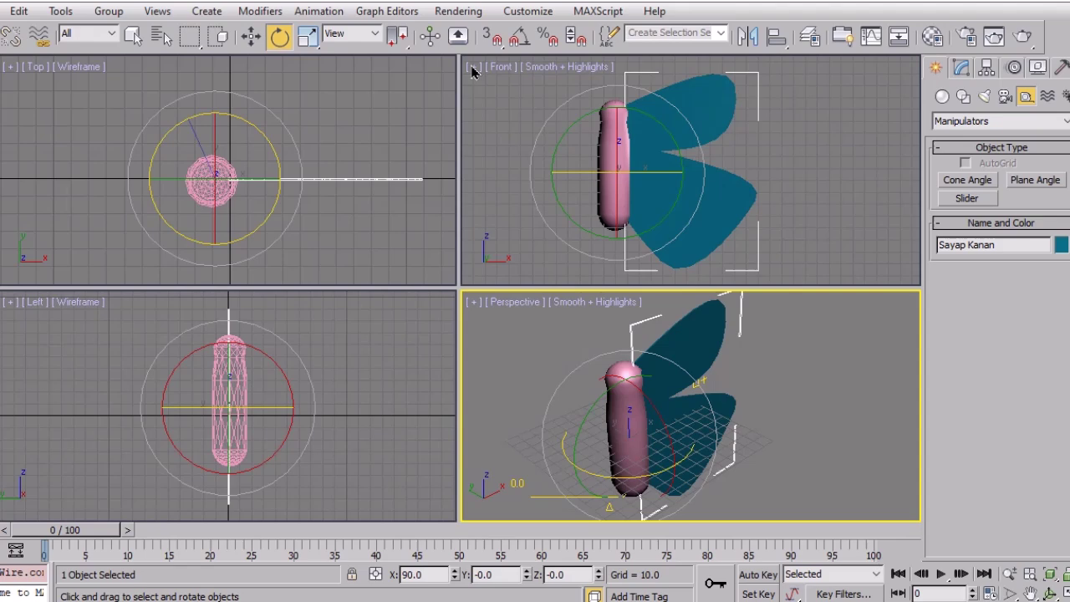
# Turn on Select and Manipulate and raise the slider to its maximum in the Front view to test the wing's rotation
pyautogui.click(428, 37)
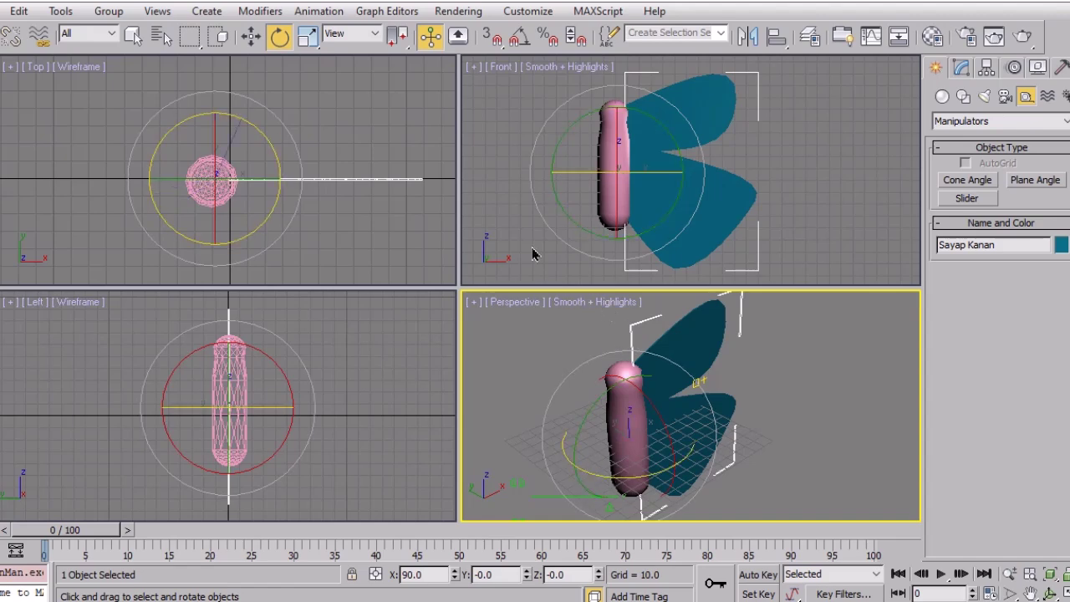
pyautogui.rightClick(495, 149)
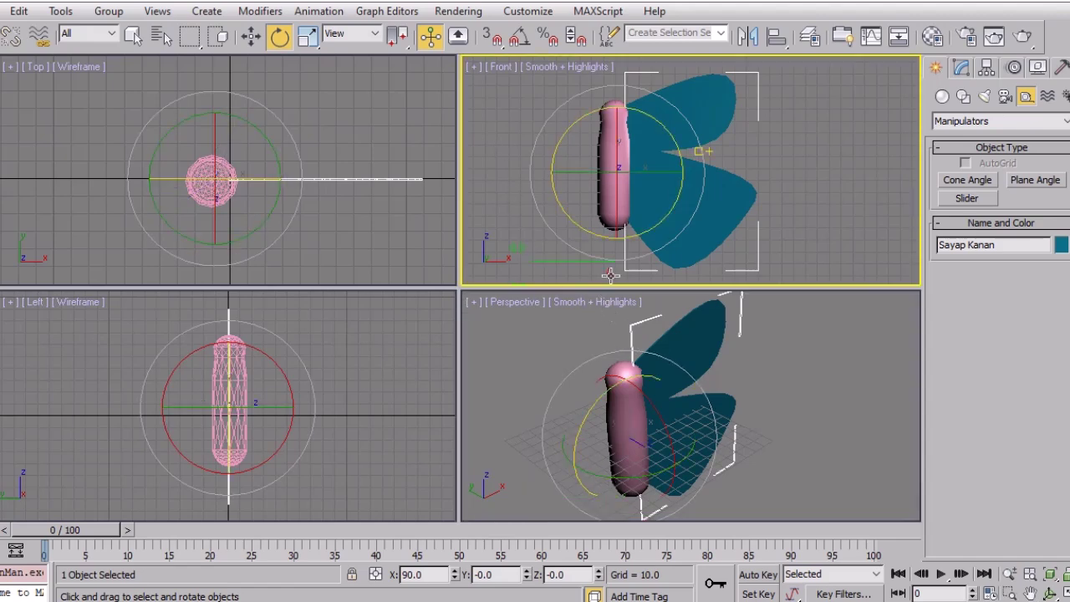
pyautogui.moveTo(611, 276); pyautogui.dragTo(664, 287)
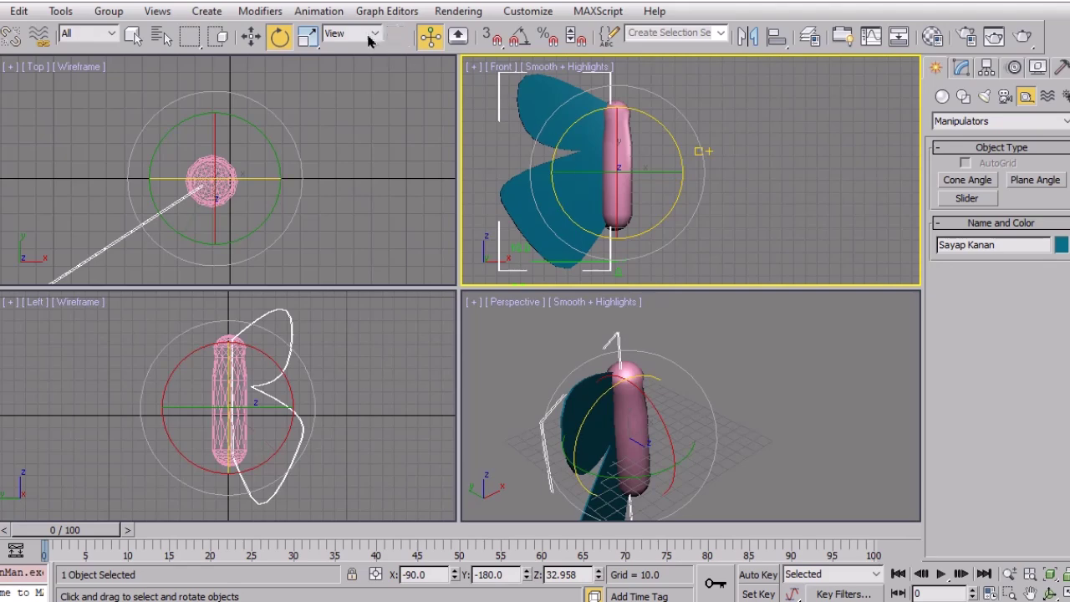
# Switch to the Move tool and lower the slider to its minimum in the Front view to test the wing
pyautogui.click(318, 11)
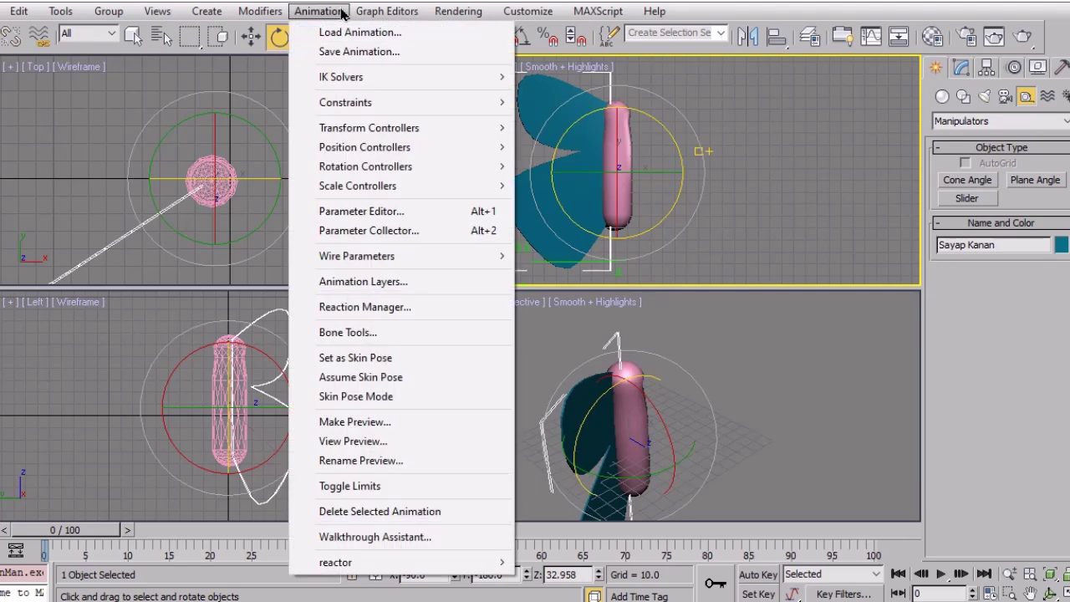
pyautogui.click(386, 11)
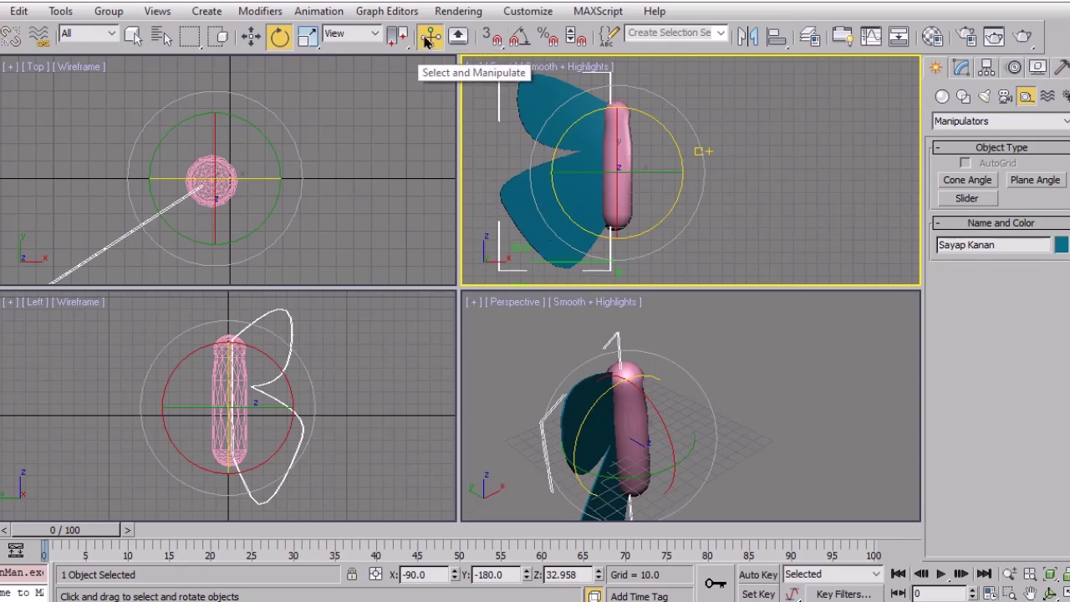
pyautogui.click(251, 36)
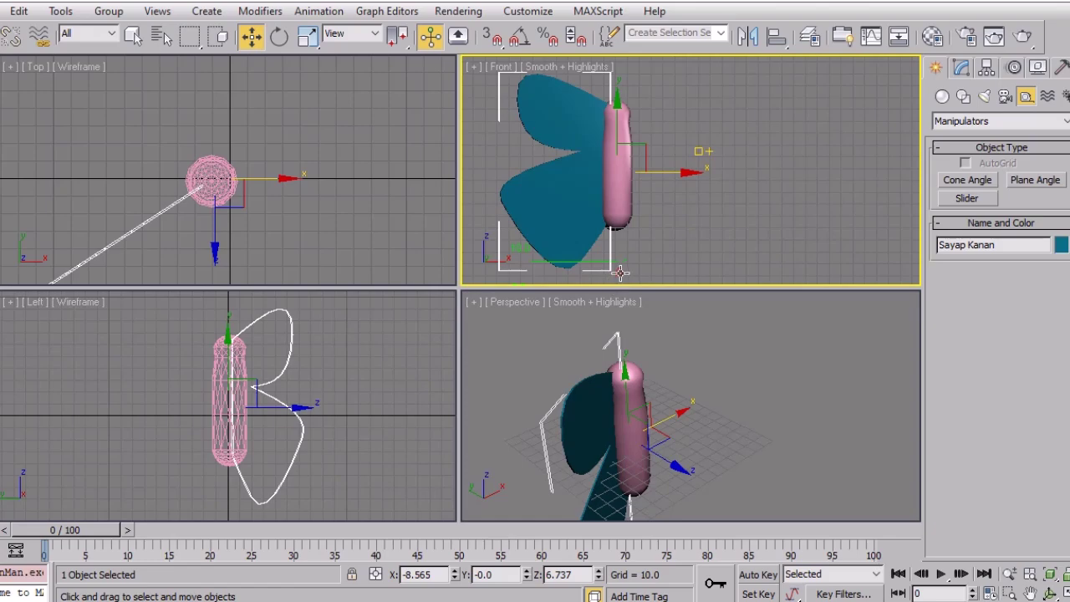
pyautogui.moveTo(617, 271); pyautogui.dragTo(501, 266)
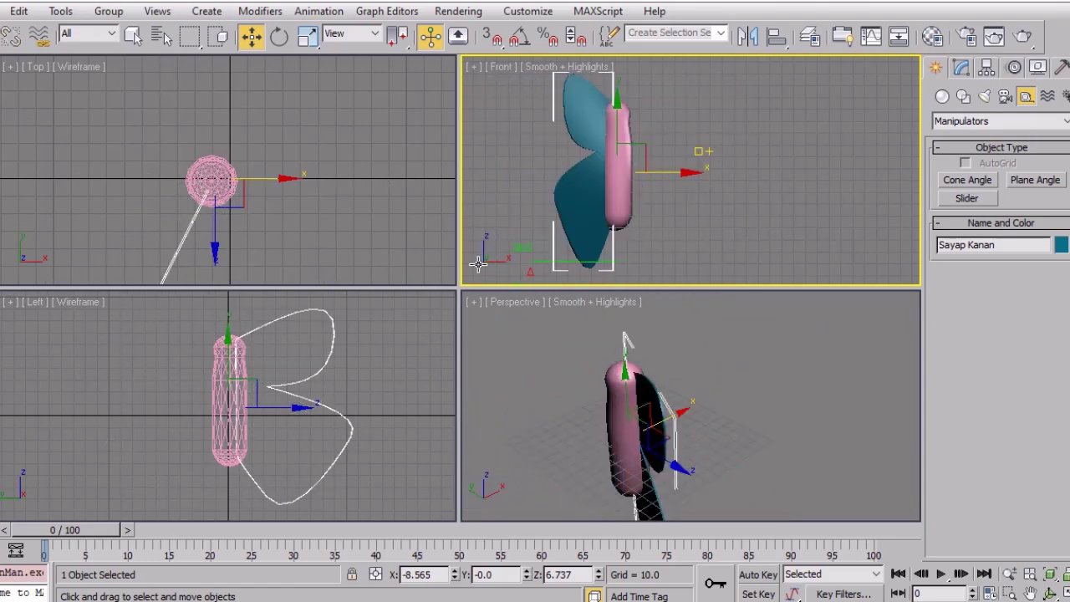
# Reopen the Parameter Wire dialog and select the wired value parameter of Slider01
pyautogui.click(319, 11)
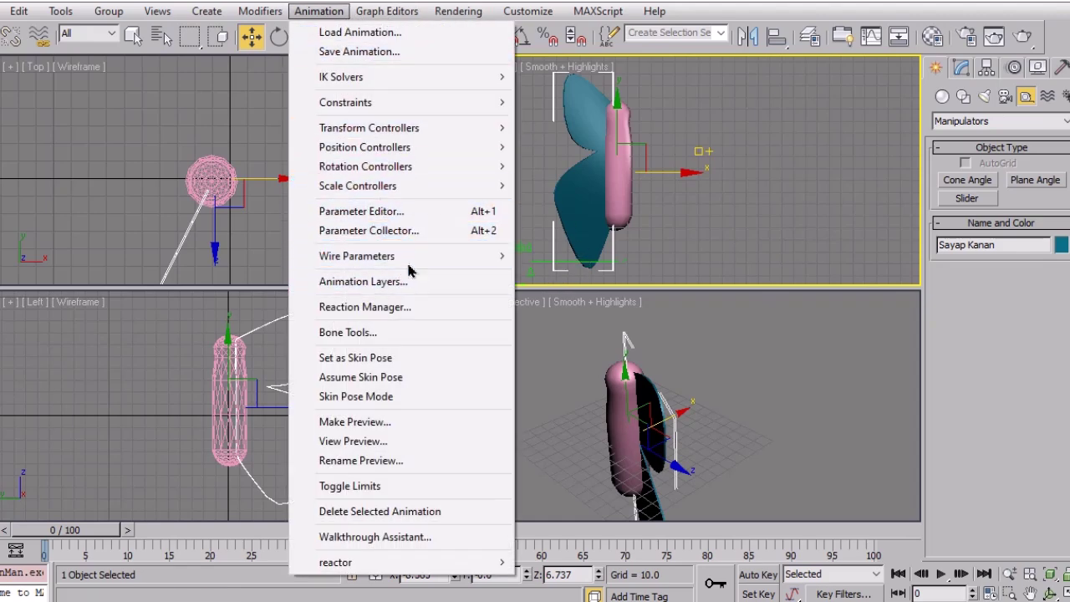
pyautogui.moveTo(485, 258)
pyautogui.click(576, 276)
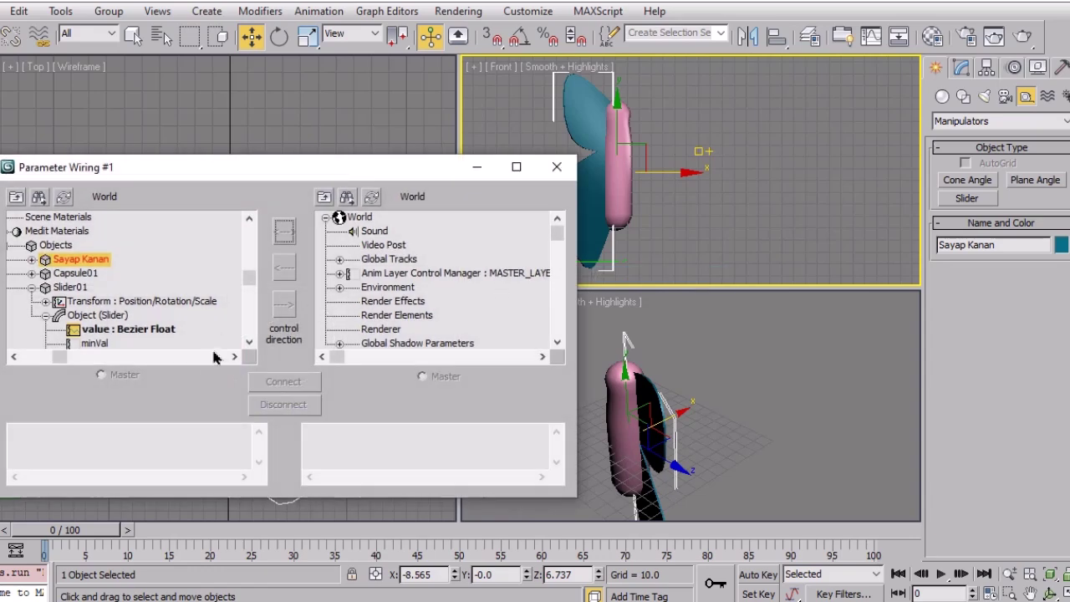
pyautogui.click(139, 335)
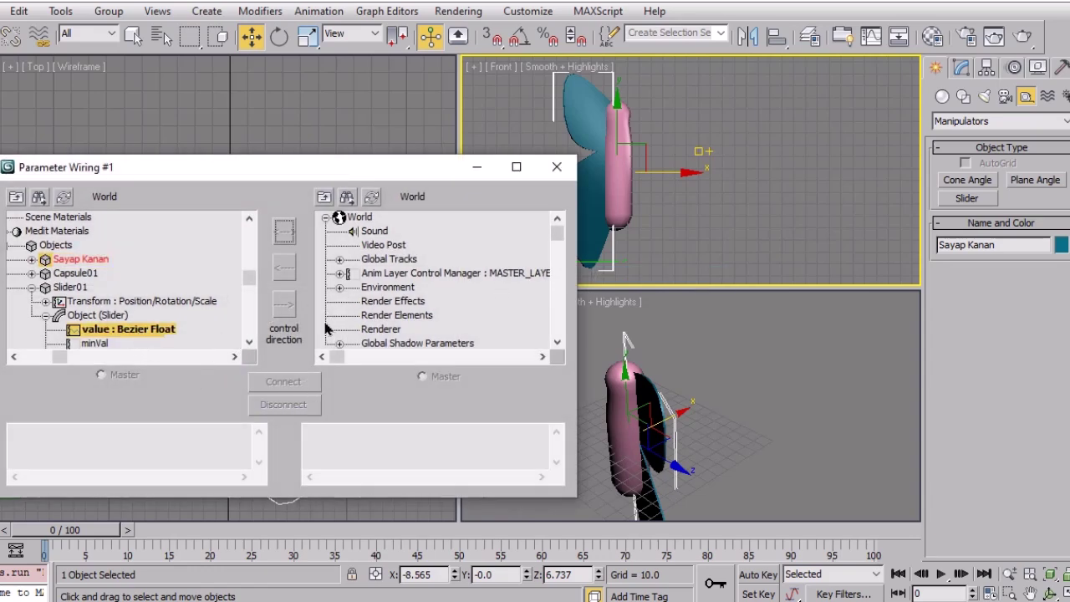
# Select Sayap Kanan's Z Rotation and update its wire expression to value*(pi/180)
pyautogui.scroll(-3, 326, 326)
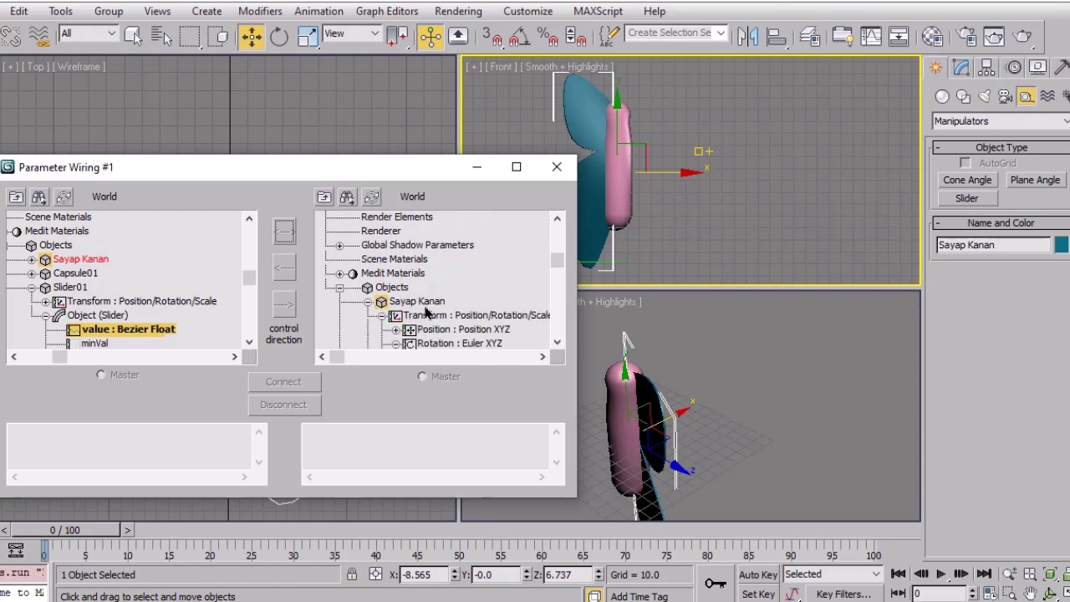
pyautogui.click(425, 303)
pyautogui.scroll(-3, 557, 342)
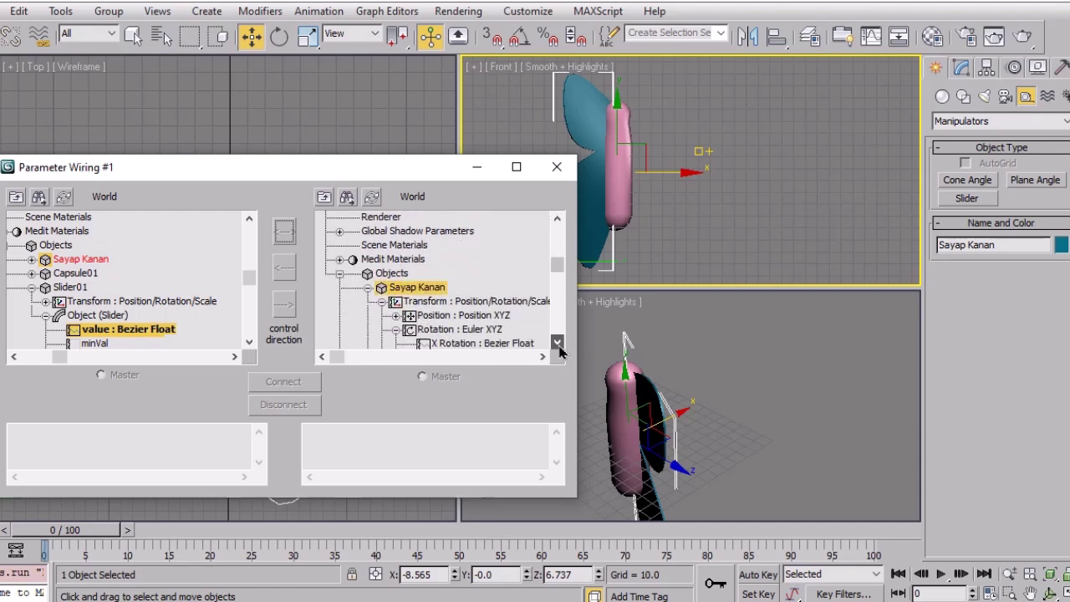
pyautogui.click(485, 276)
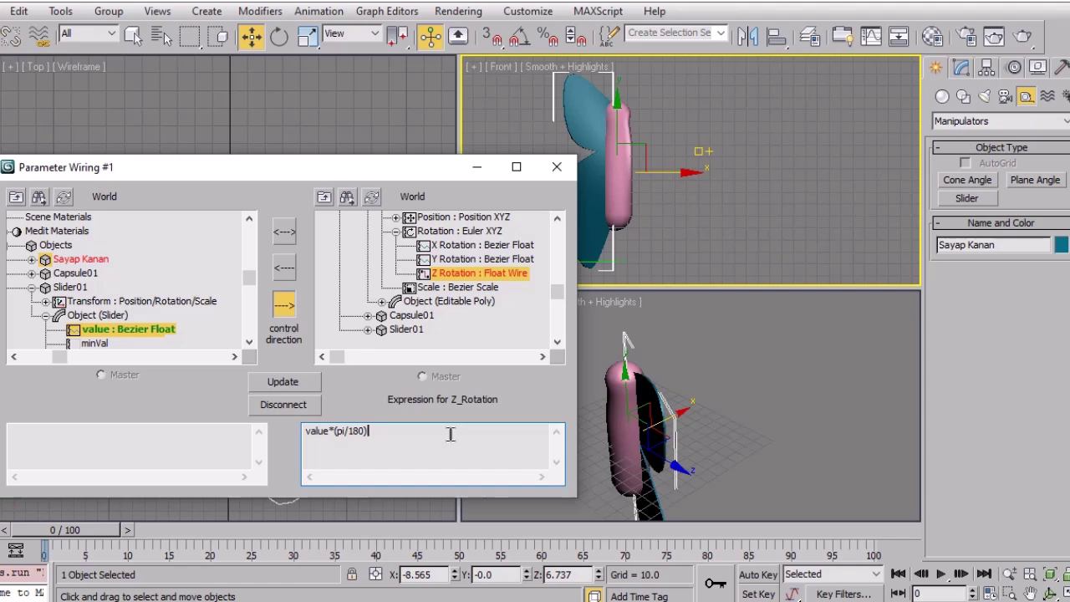
pyautogui.click(301, 384)
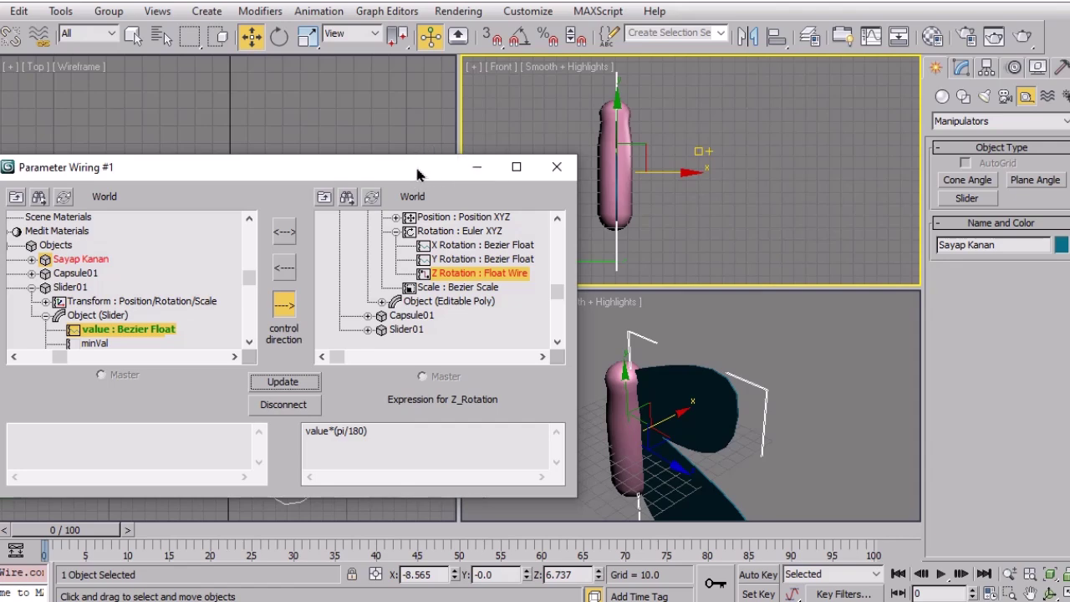
# Raise the slider to its maximum in the Front view to open the wing, and close the wiring dialog
pyautogui.moveTo(419, 174); pyautogui.dragTo(414, 601)
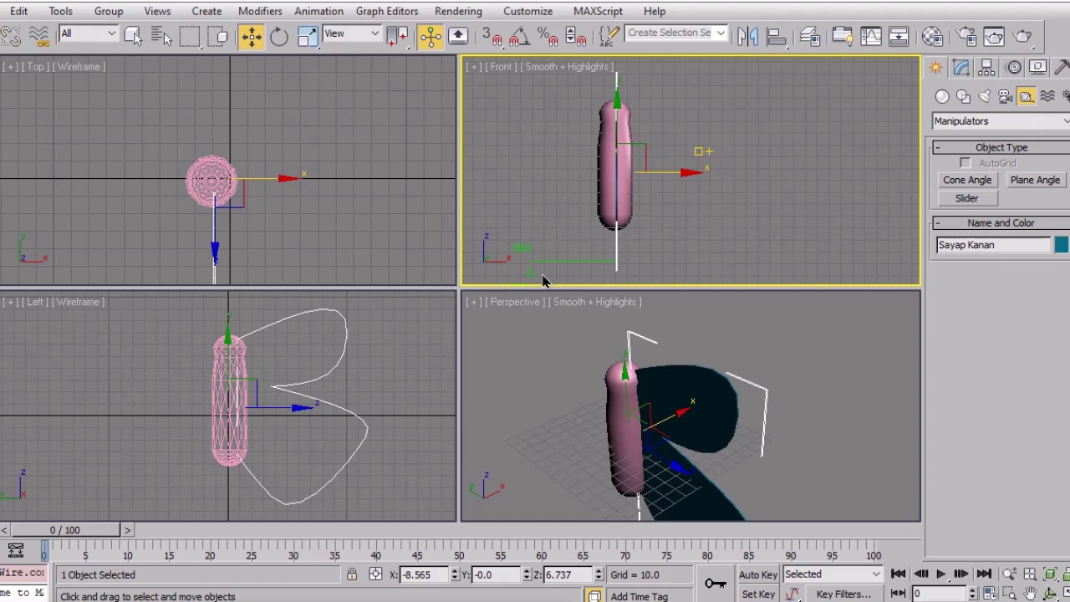
pyautogui.moveTo(529, 272); pyautogui.dragTo(676, 270)
pyautogui.hotkey('alt', '5')
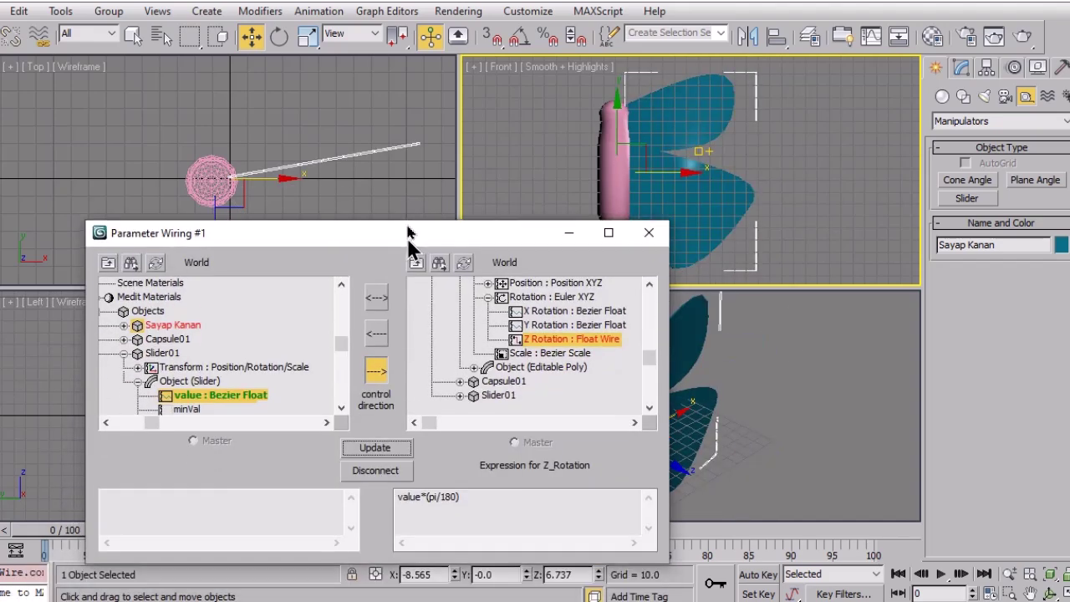
pyautogui.moveTo(409, 237); pyautogui.dragTo(410, 142)
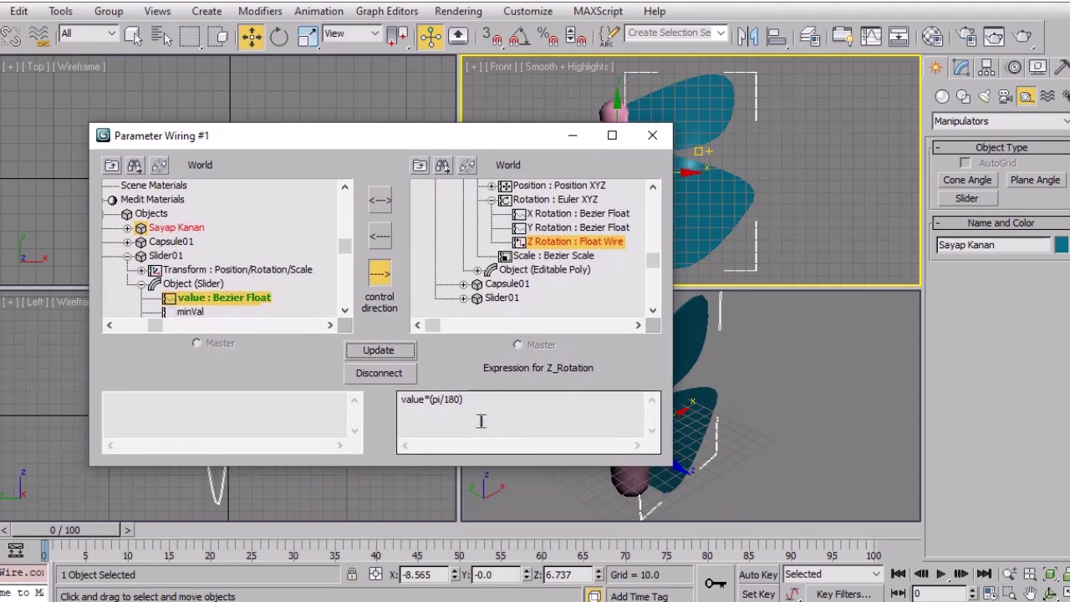
pyautogui.click(652, 134)
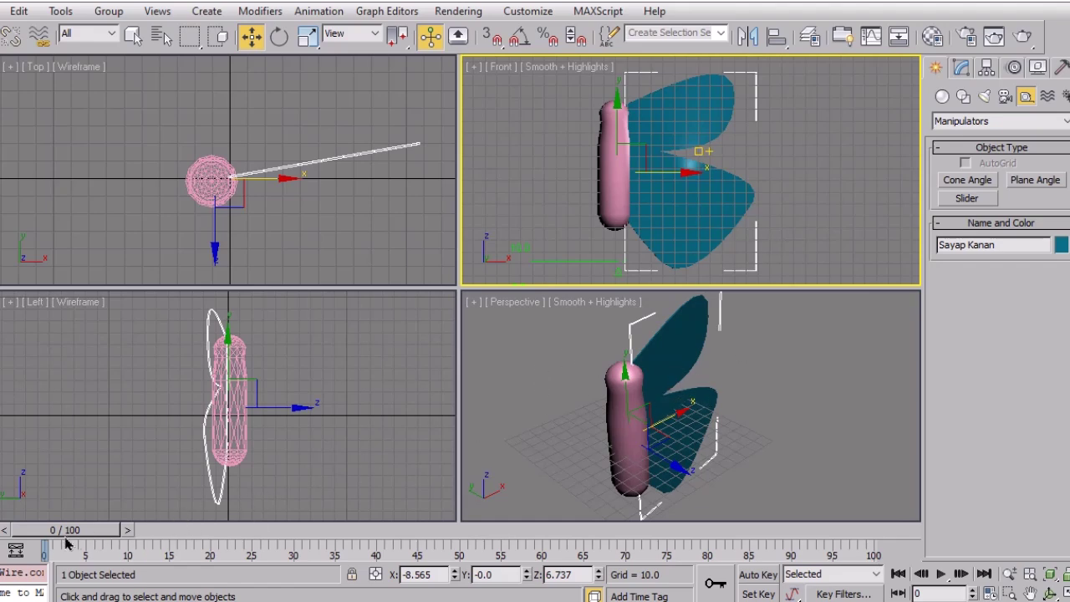
# Use Auto Key to key the slider at its minimum at frame 20, turn Auto Key off and return to frame 0
pyautogui.moveTo(71, 539)
pyautogui.mouseDown()
pyautogui.moveTo(132, 539)
pyautogui.moveTo(50, 539)
pyautogui.mouseUp()
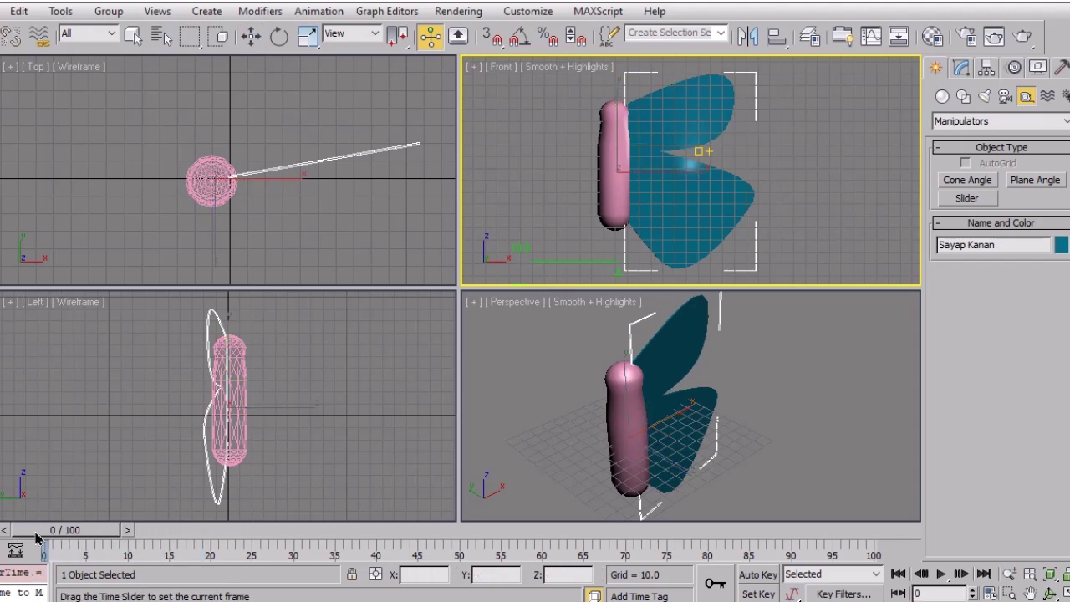
pyautogui.click(749, 575)
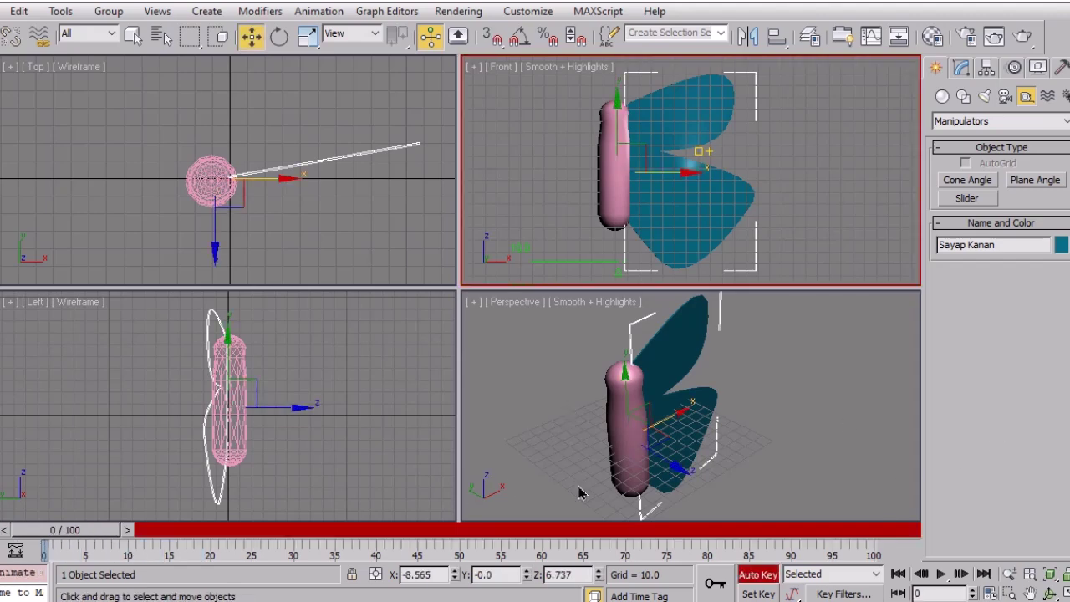
pyautogui.moveTo(70, 530); pyautogui.dragTo(220, 527)
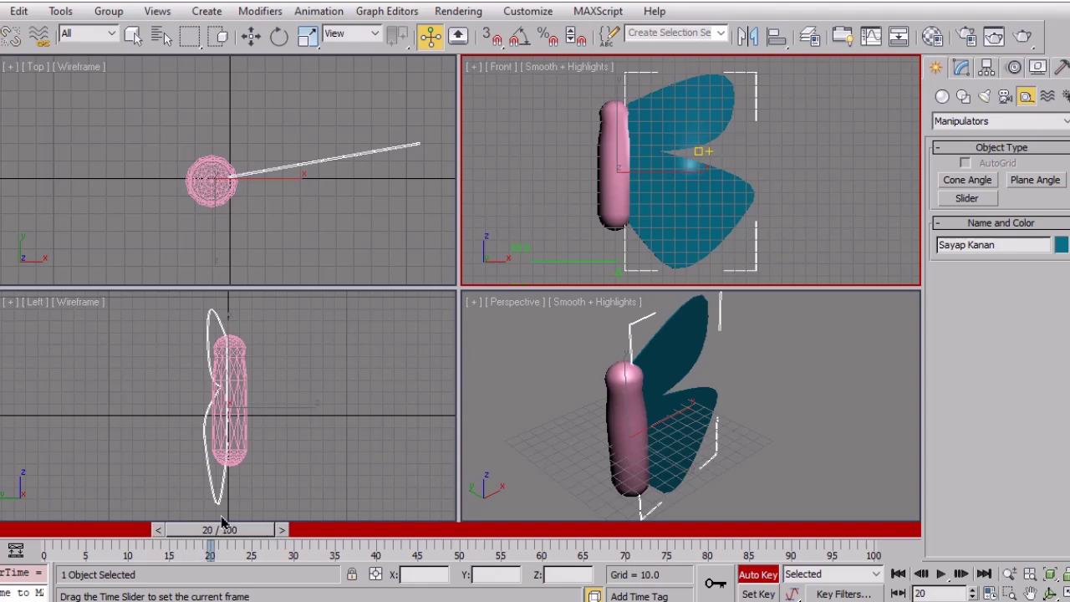
pyautogui.press('w')
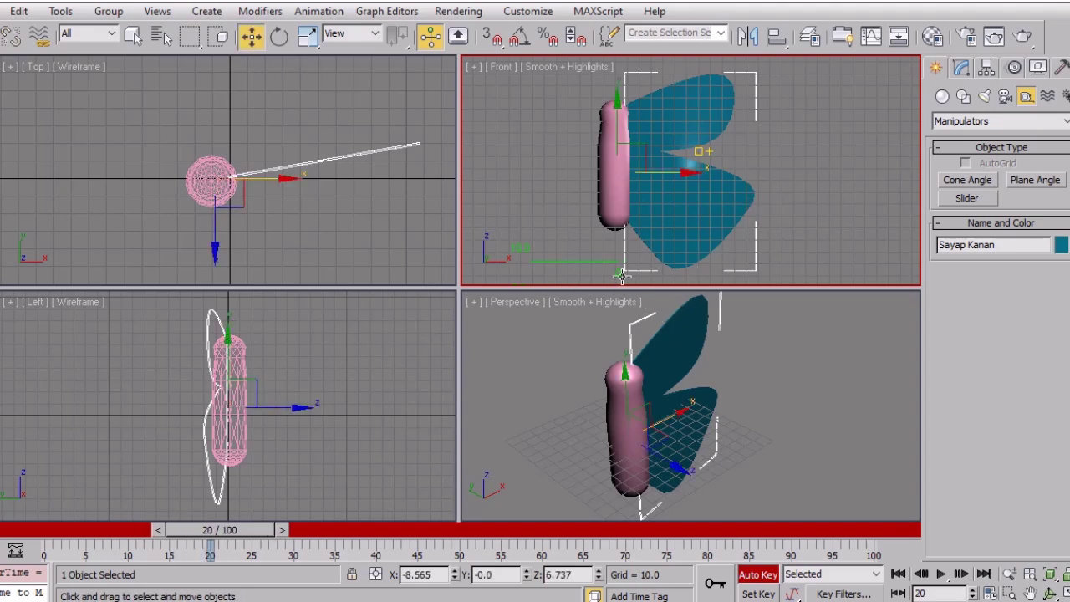
pyautogui.moveTo(617, 273); pyautogui.dragTo(494, 279)
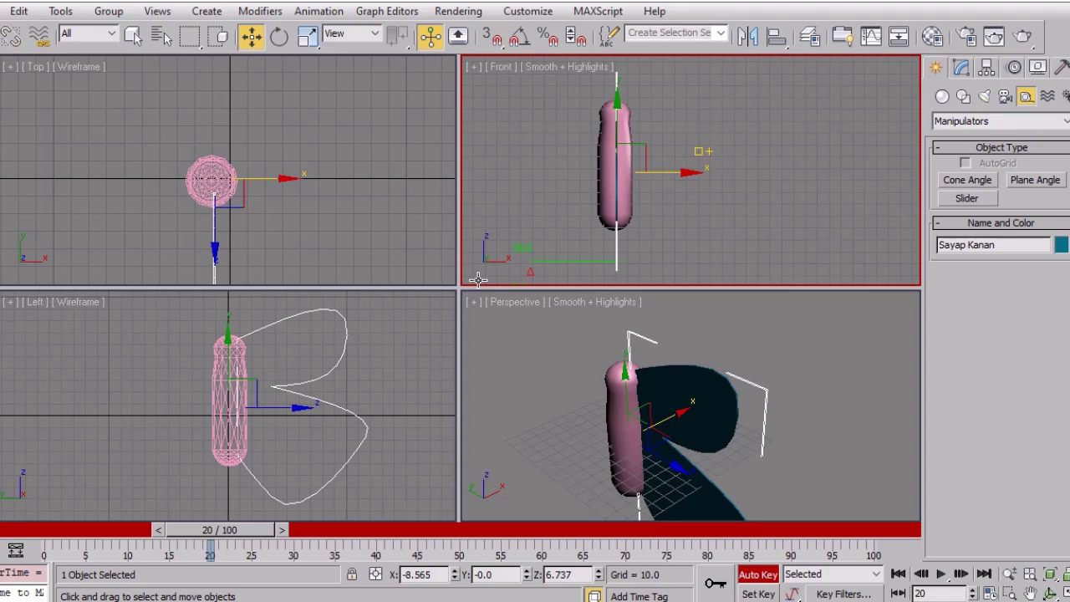
pyautogui.click(758, 574)
pyautogui.moveTo(219, 529); pyautogui.dragTo(50, 548)
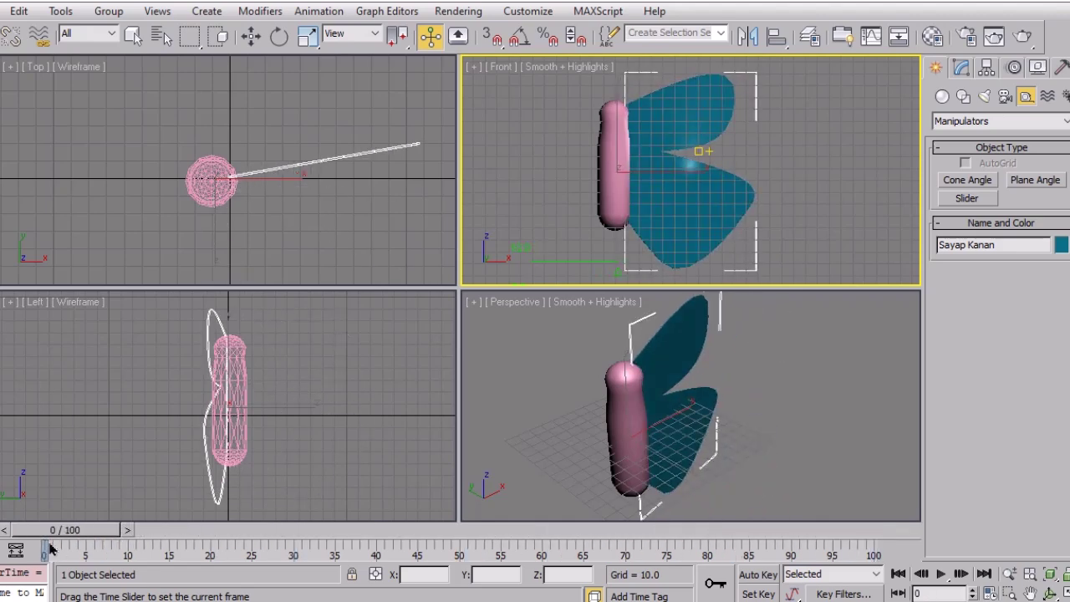
# Turn off manipulator mode and open the Curve Editor with its window enlarged
pyautogui.press('w')
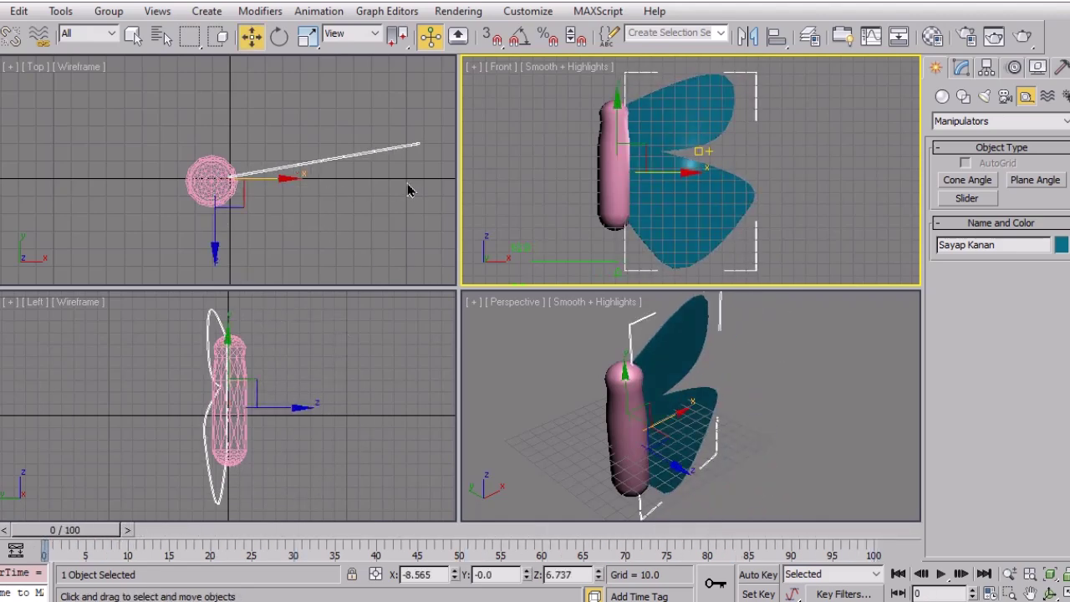
pyautogui.click(432, 36)
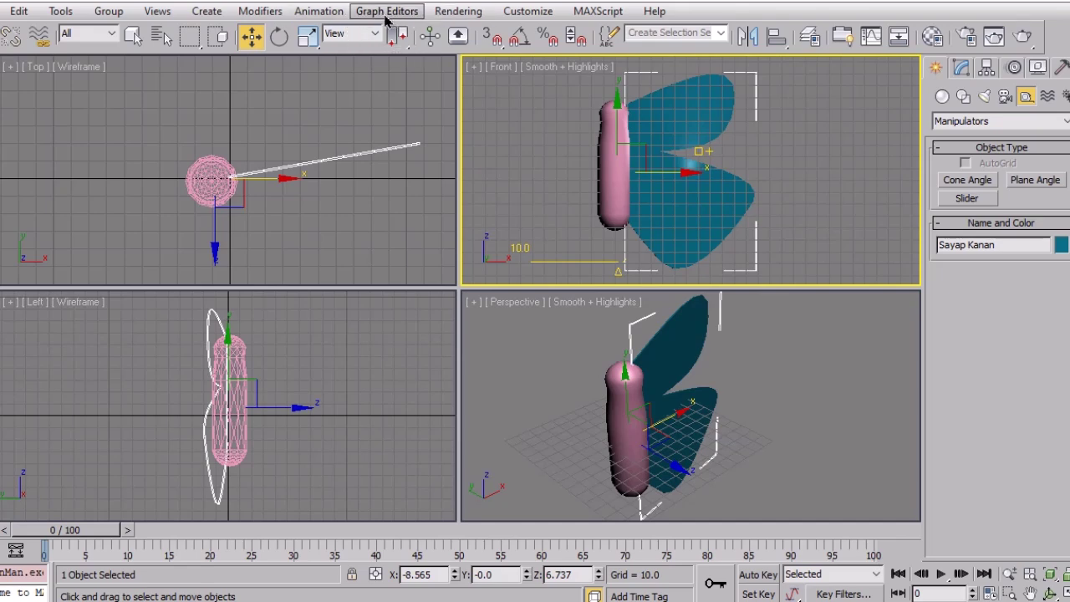
pyautogui.click(322, 11)
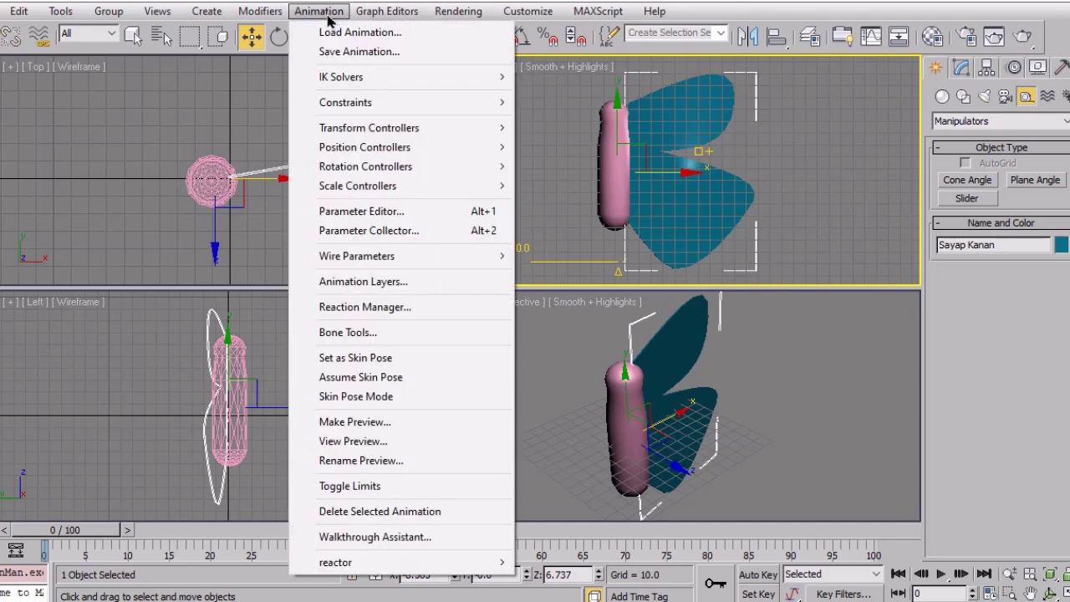
pyautogui.moveTo(450, 18)
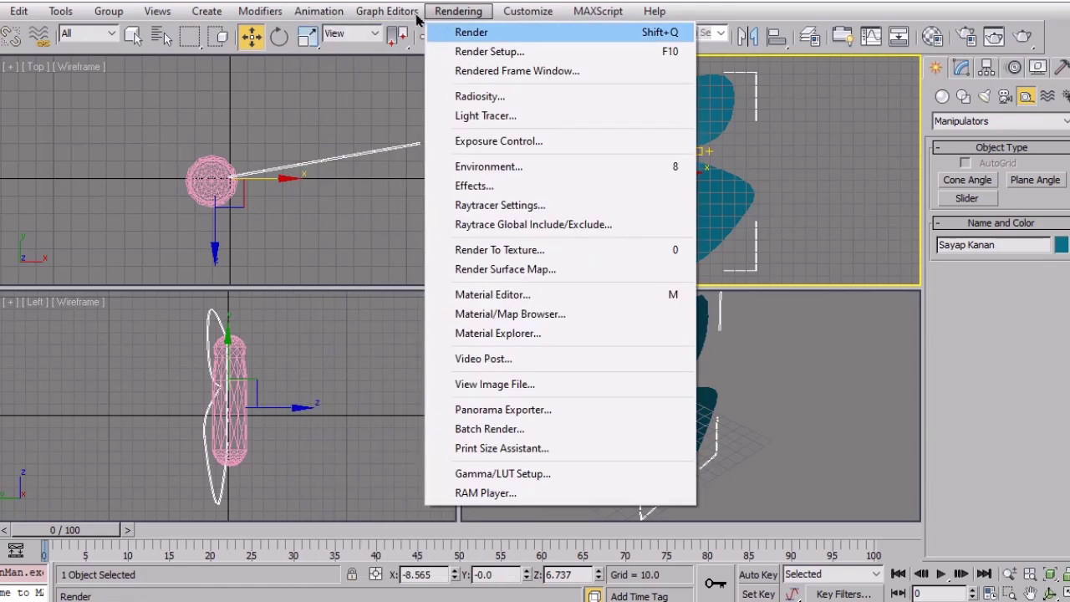
pyautogui.moveTo(333, 19)
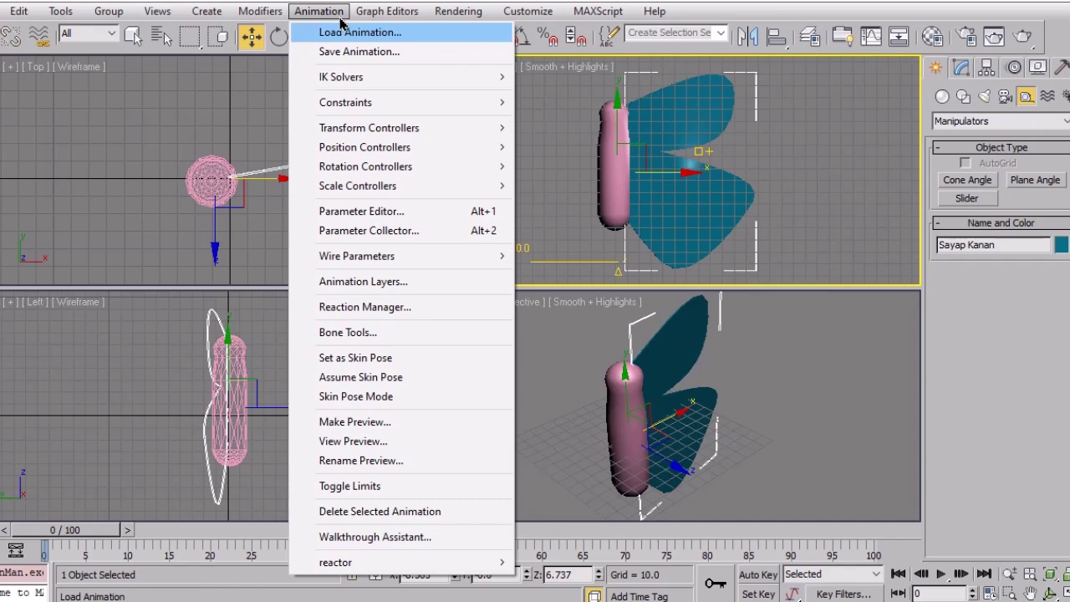
pyautogui.click(382, 34)
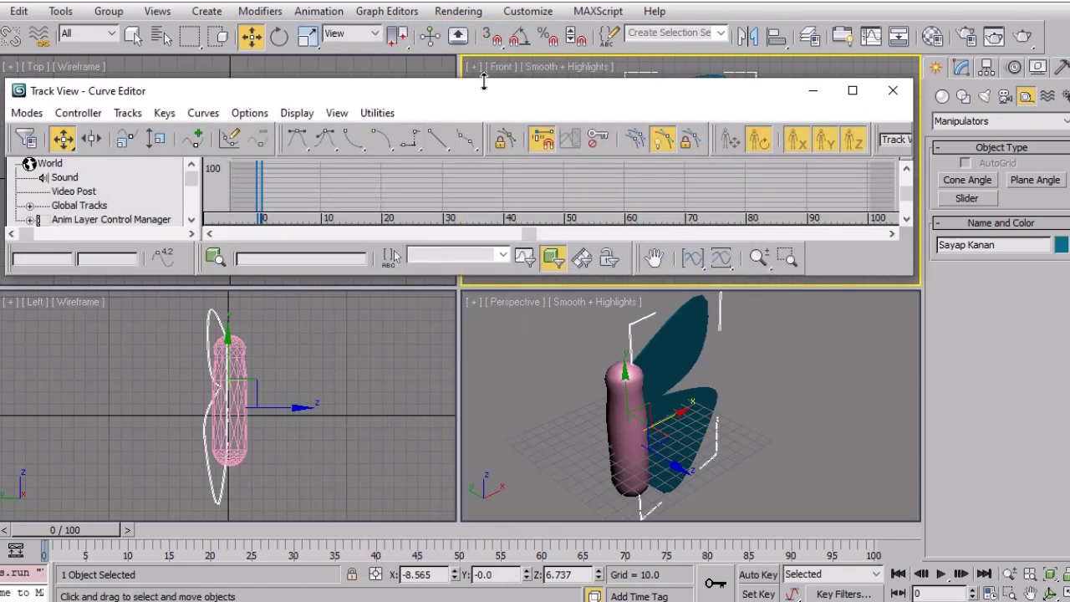
pyautogui.moveTo(483, 82); pyautogui.dragTo(485, 0)
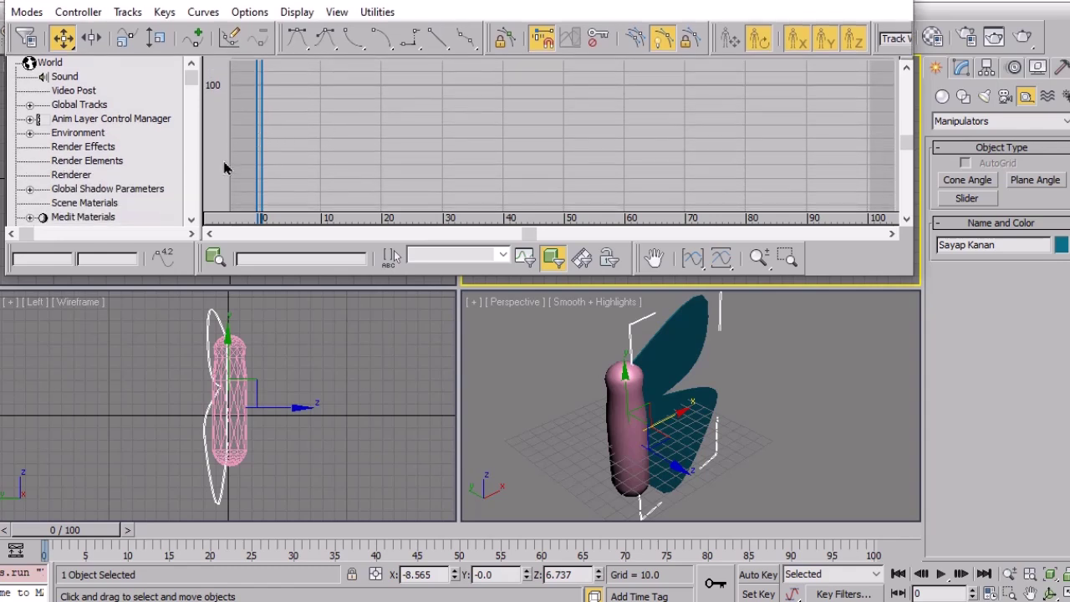
# Clear the wing selection, move the Curve Editor clear of the Front view and select Slider01 there
pyautogui.click(523, 389)
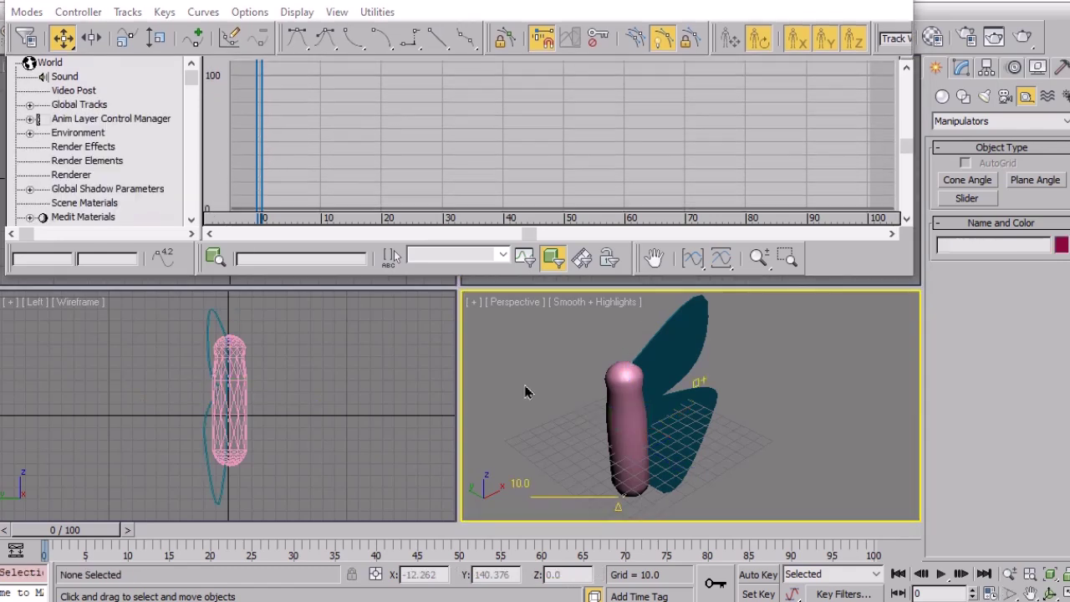
pyautogui.click(191, 220)
pyautogui.click(191, 220)
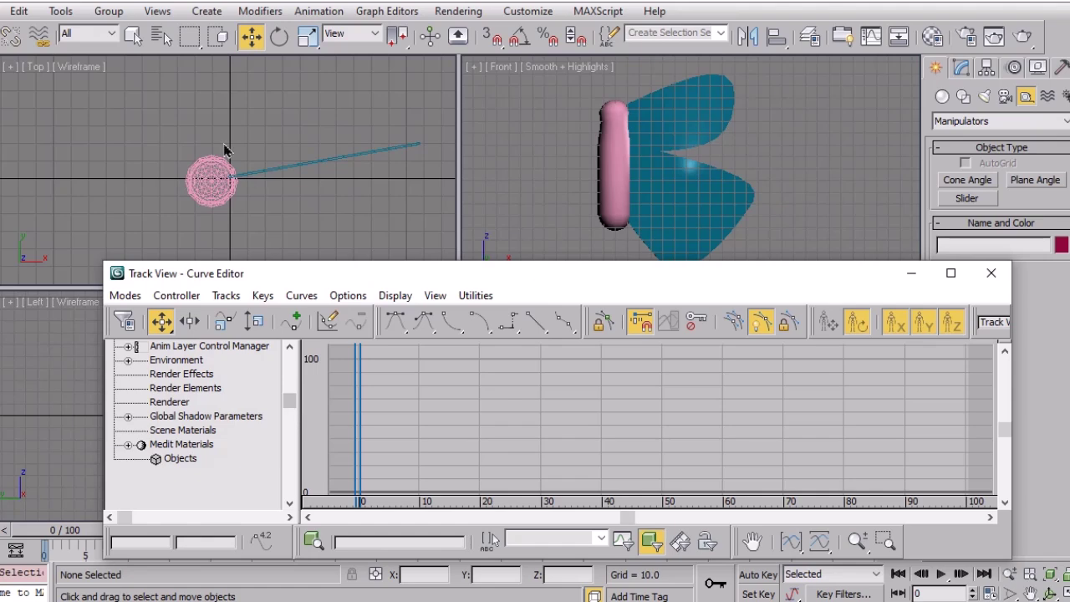
pyautogui.click(134, 35)
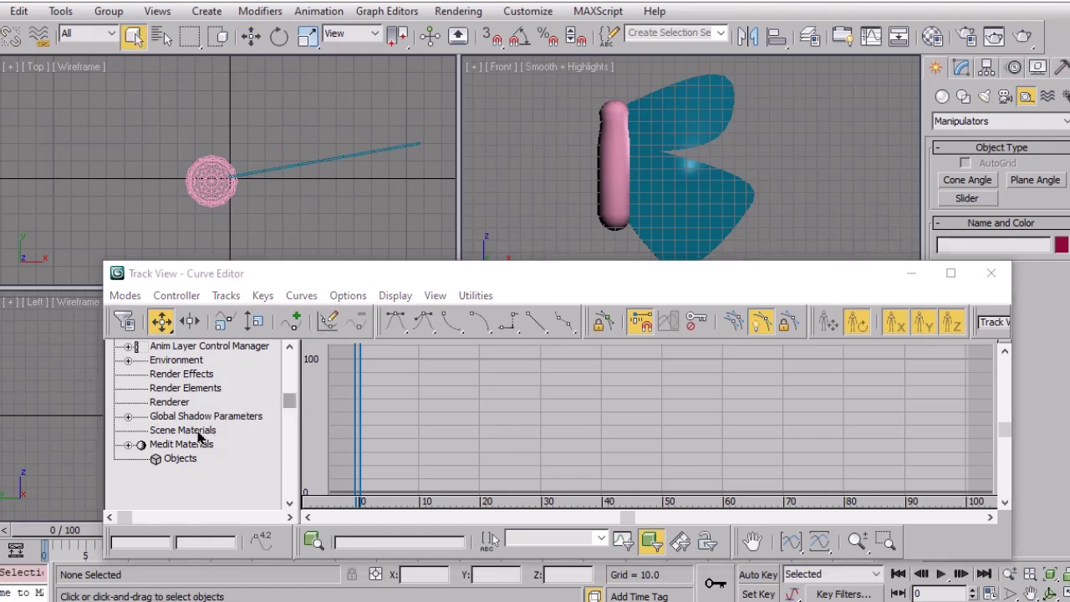
pyautogui.click(194, 460)
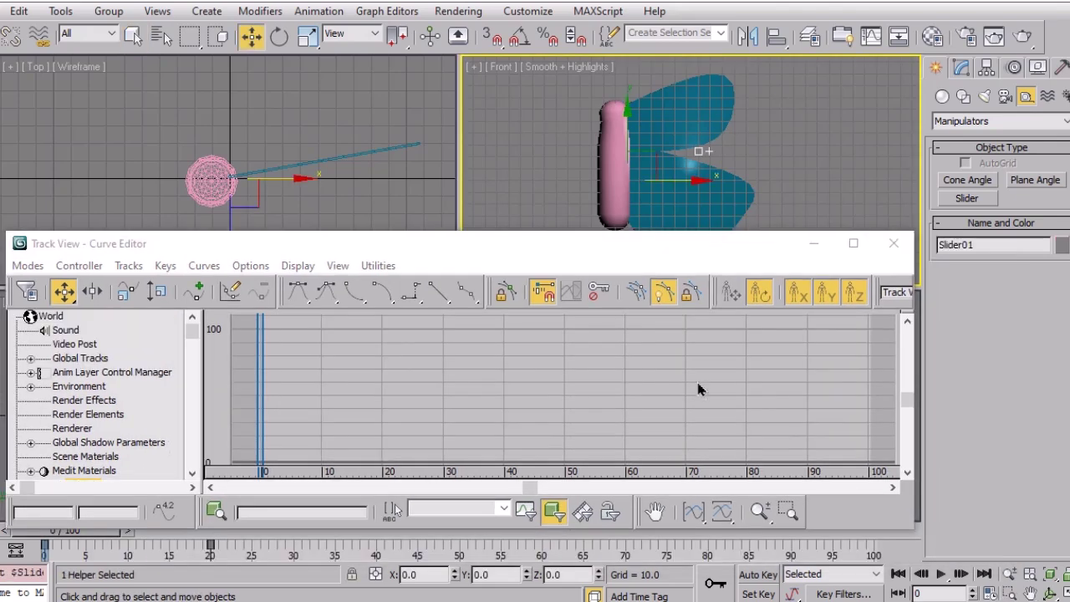
pyautogui.click(136, 38)
pyautogui.click(516, 150)
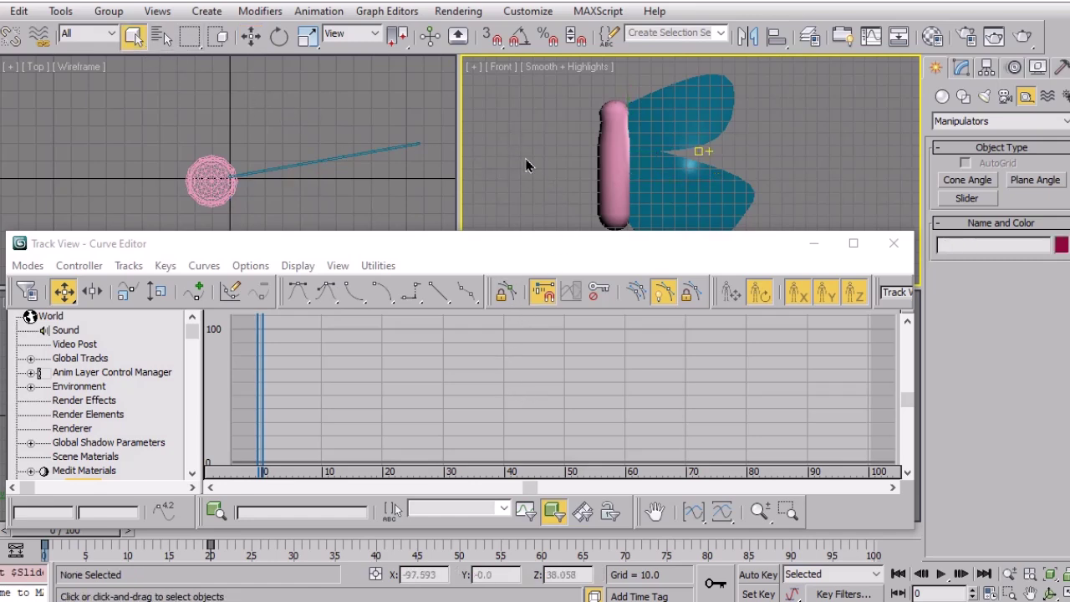
pyautogui.click(558, 248)
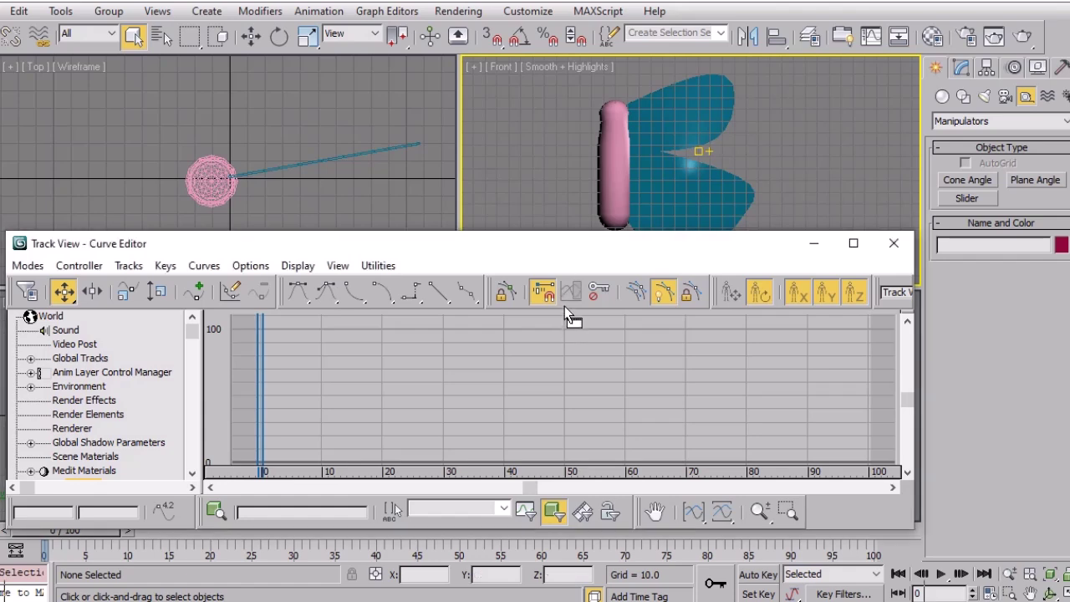
pyautogui.moveTo(565, 307); pyautogui.dragTo(566, 310)
pyautogui.click(576, 261)
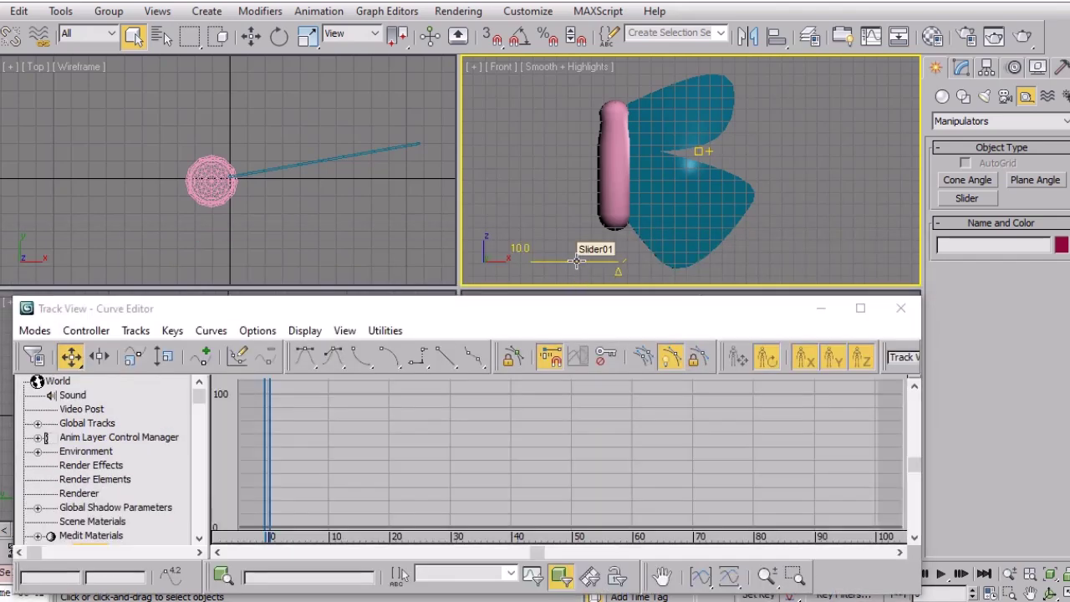
# Expand Slider01's Object (Slider) track in the Curve Editor and display its value curve
pyautogui.click(200, 538)
pyautogui.click(200, 539)
pyautogui.click(200, 539)
pyautogui.click(200, 538)
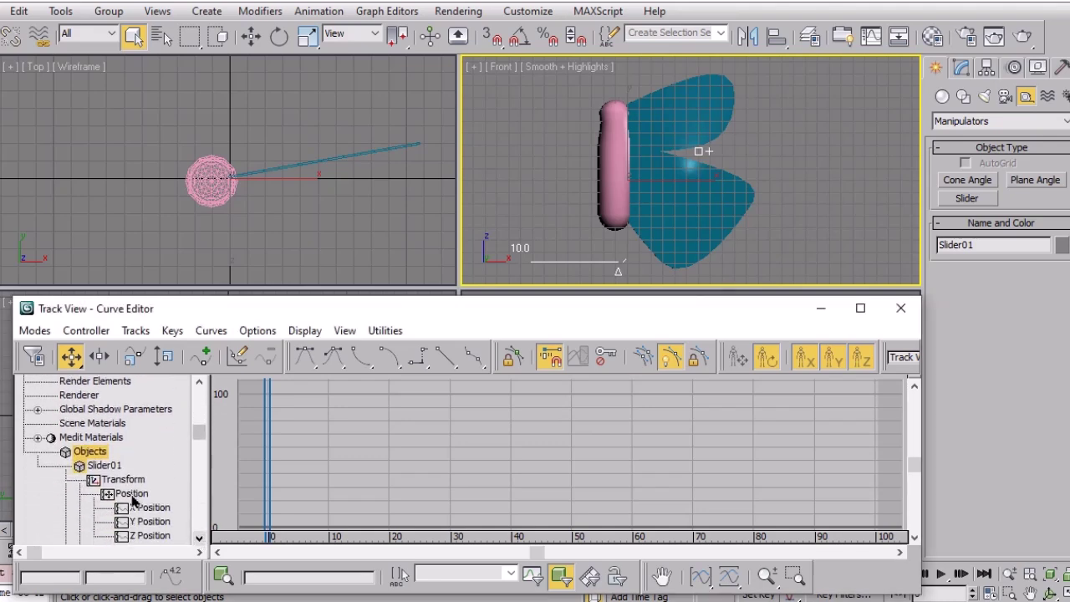
pyautogui.click(105, 466)
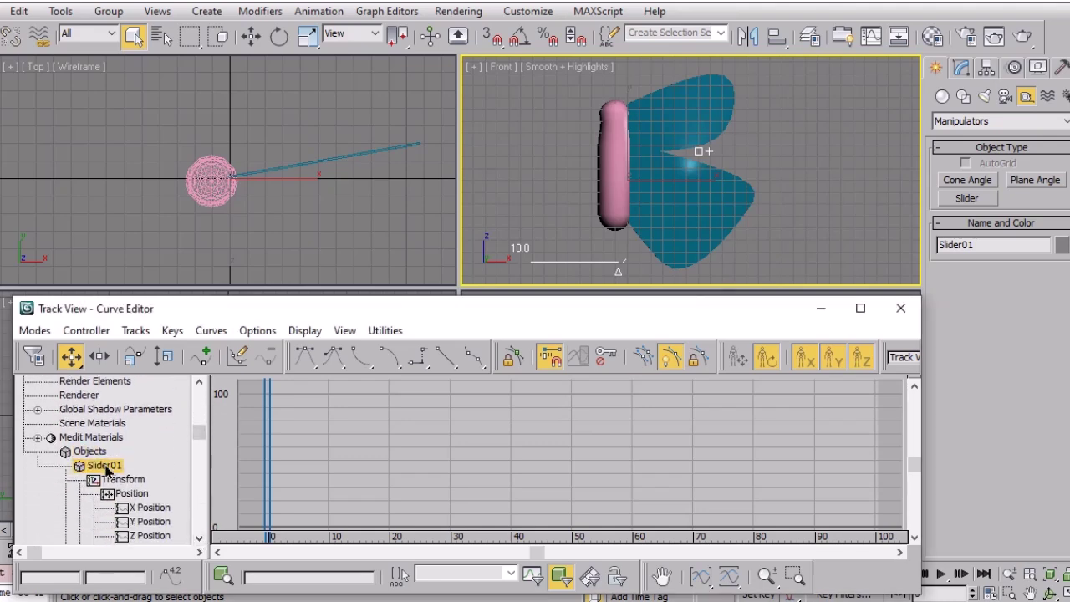
pyautogui.click(199, 539)
pyautogui.click(199, 539)
pyautogui.click(199, 539)
pyautogui.click(199, 539)
pyautogui.click(199, 539)
pyautogui.click(199, 539)
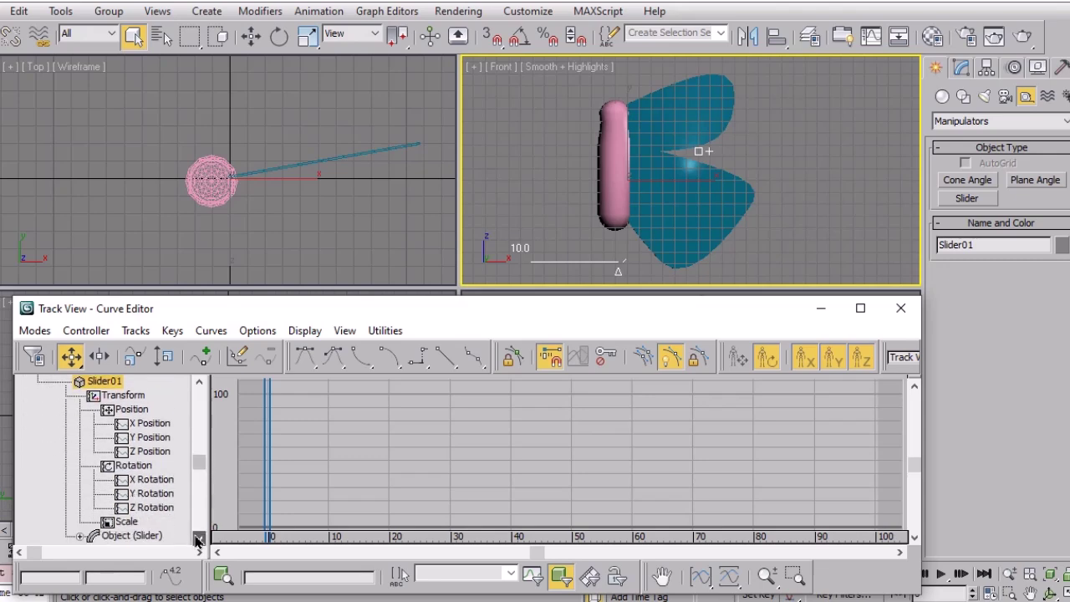
pyautogui.click(199, 539)
pyautogui.click(199, 539)
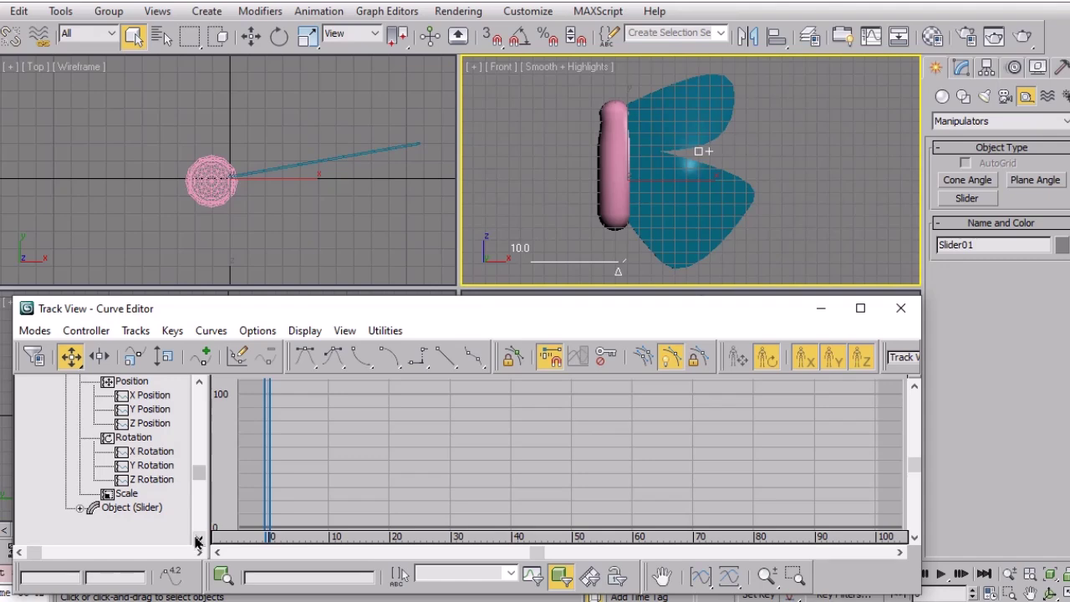
pyautogui.click(81, 509)
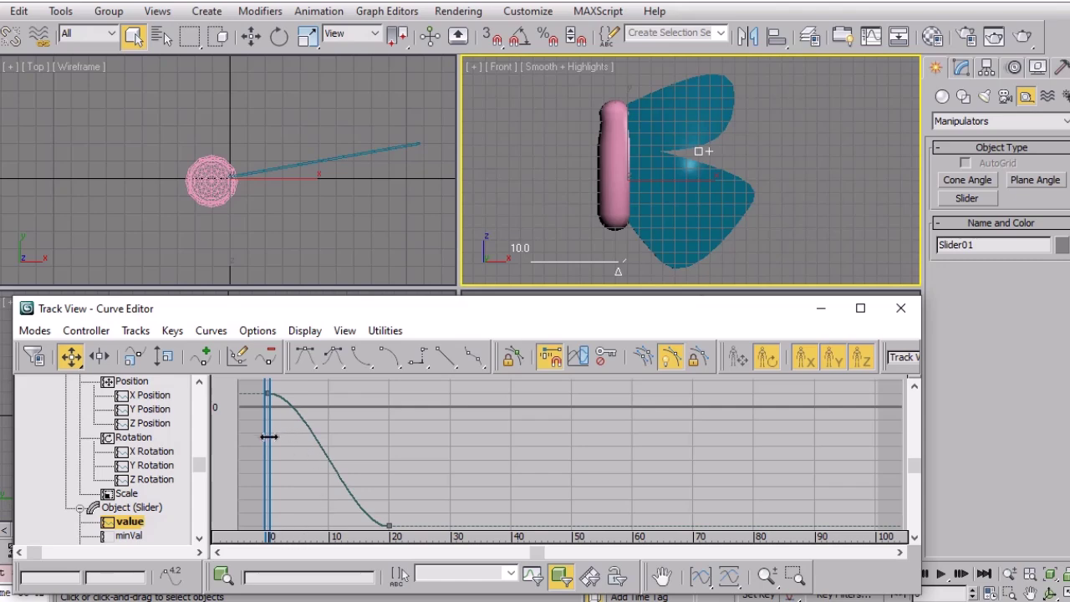
# Scrub the time to frame 5 and back to frame 0, and inspect the value curve's keys at frames 0 and 20
pyautogui.moveTo(269, 437); pyautogui.dragTo(296, 444)
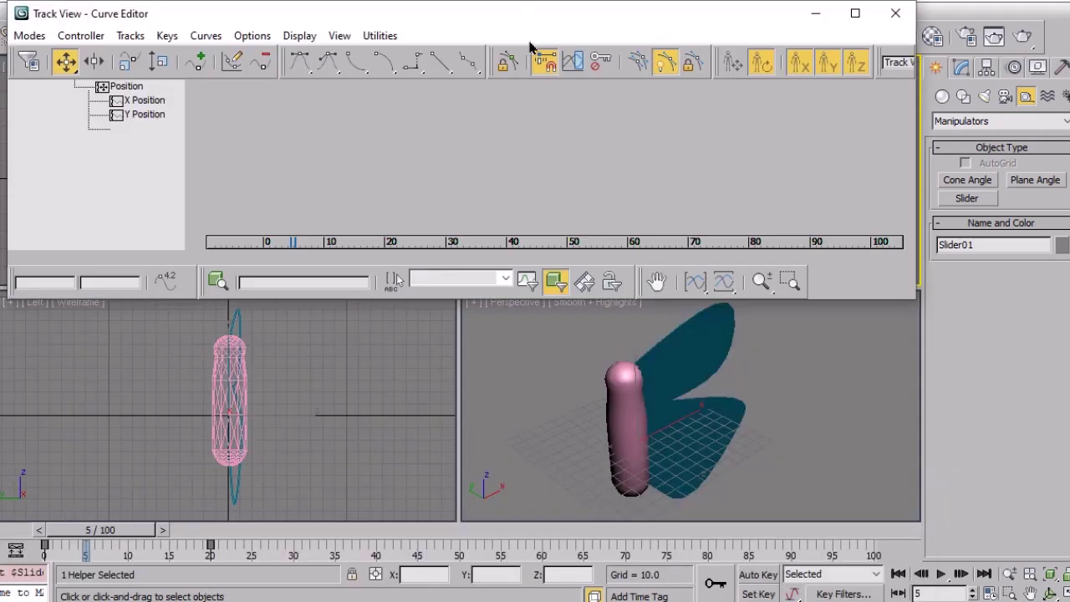
pyautogui.moveTo(291, 217); pyautogui.dragTo(194, 224)
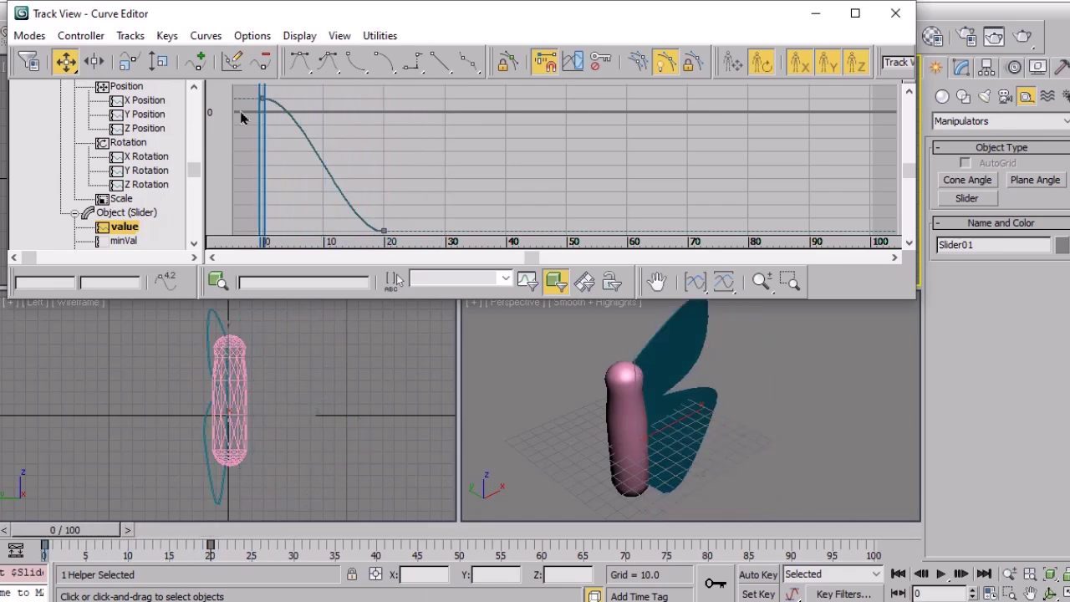
pyautogui.moveTo(242, 99); pyautogui.dragTo(273, 119)
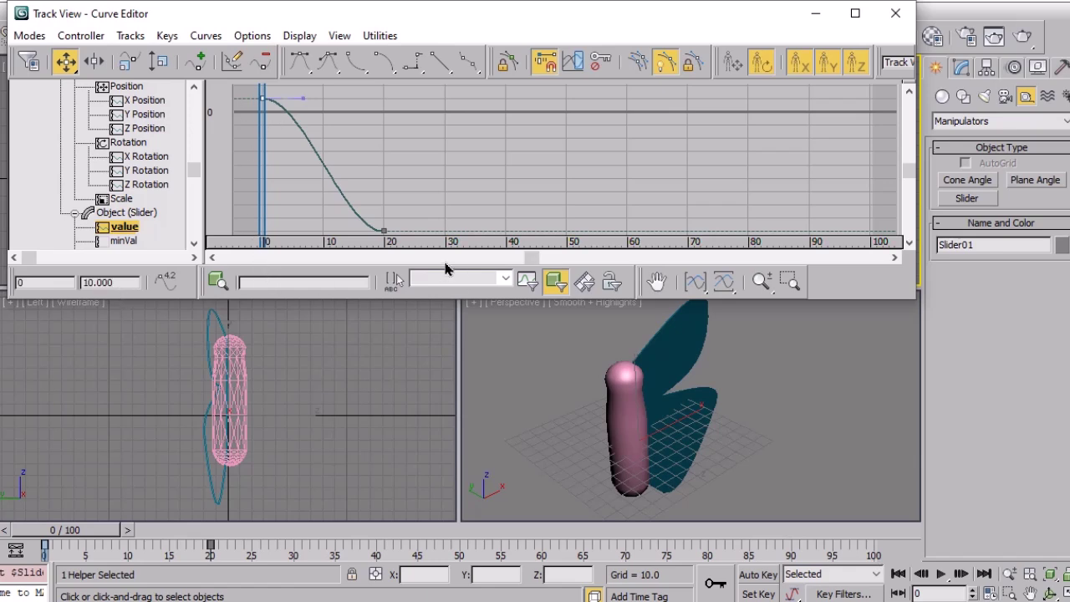
pyautogui.click(384, 230)
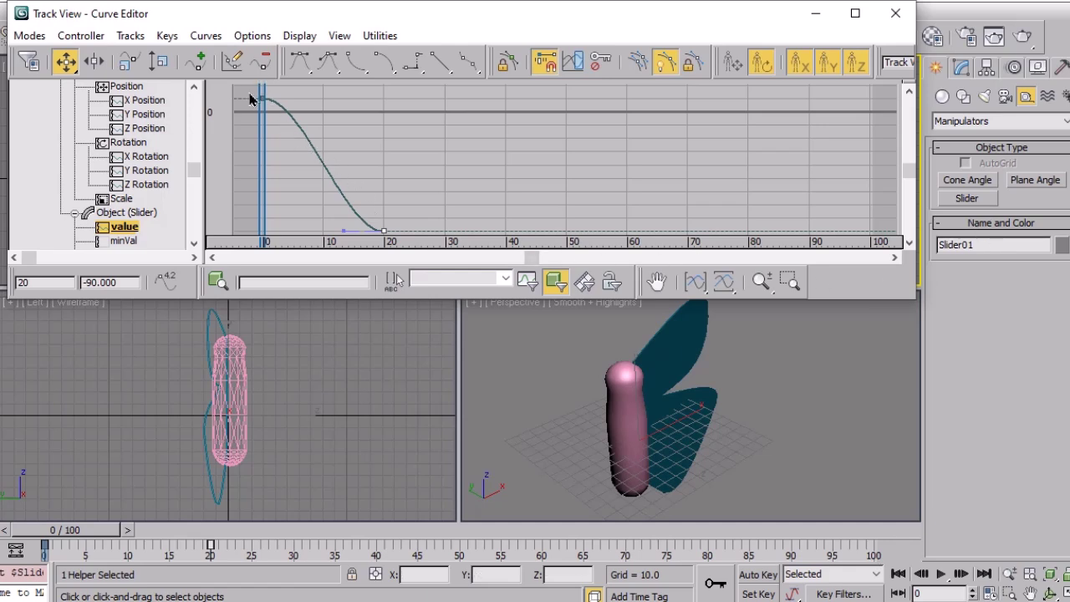
# Select both keys on the slider's value curve and set its out-of-range type to Loop in both directions
pyautogui.hotkey('ctrl', 'a')
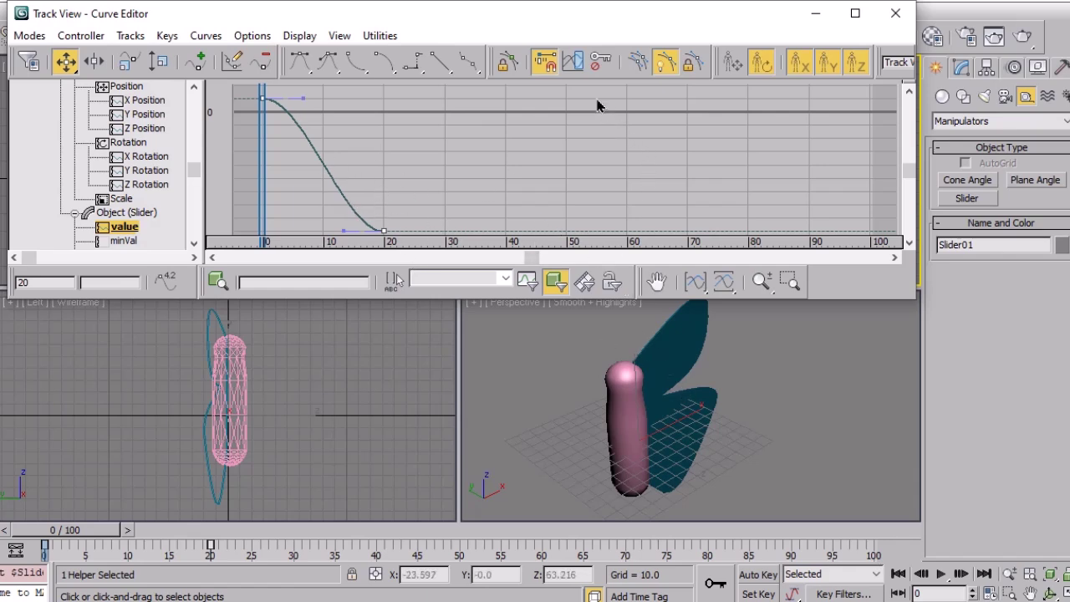
pyautogui.click(573, 63)
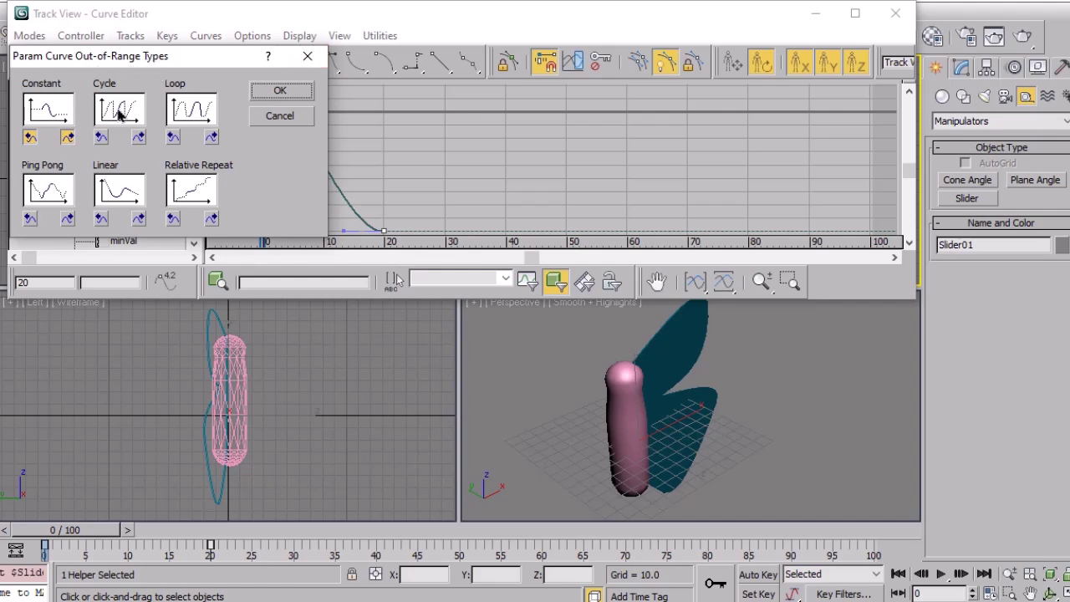
pyautogui.click(181, 113)
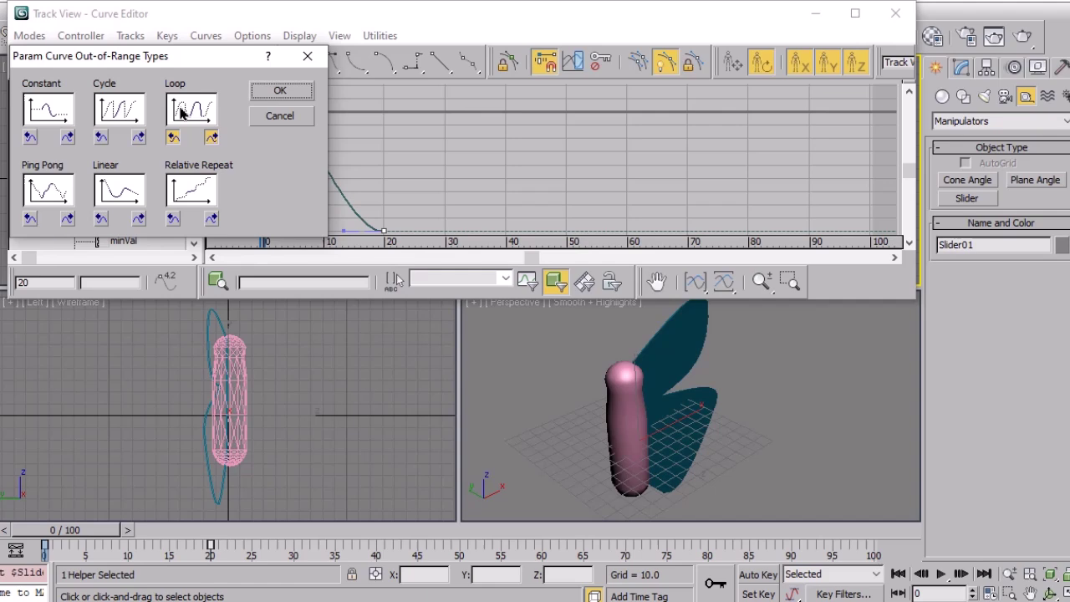
pyautogui.click(282, 92)
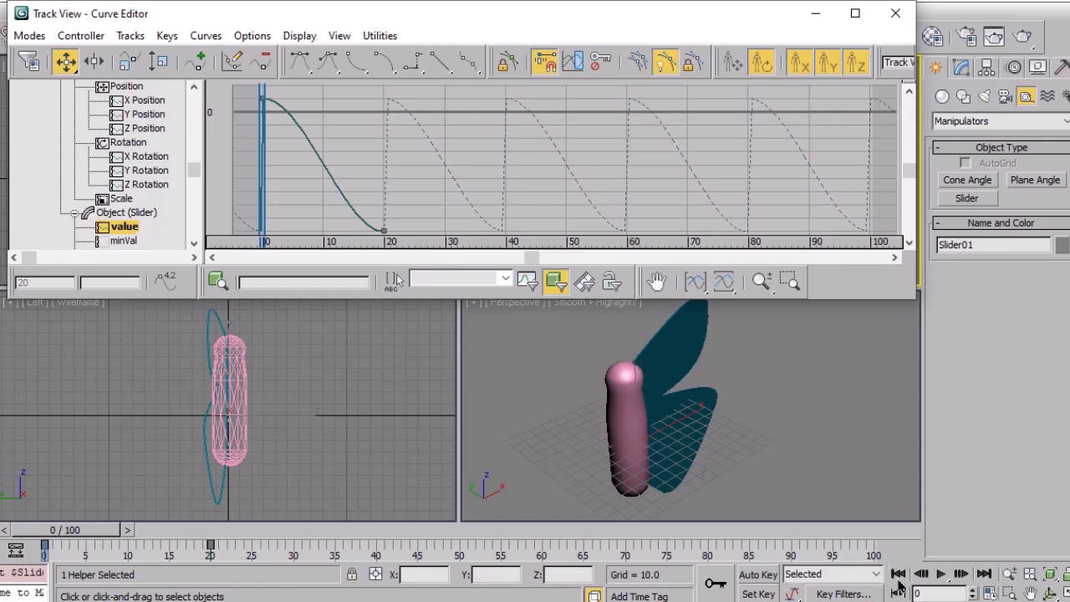
# Play the looping animation in the Perspective view and close the Curve Editor
pyautogui.click(940, 574)
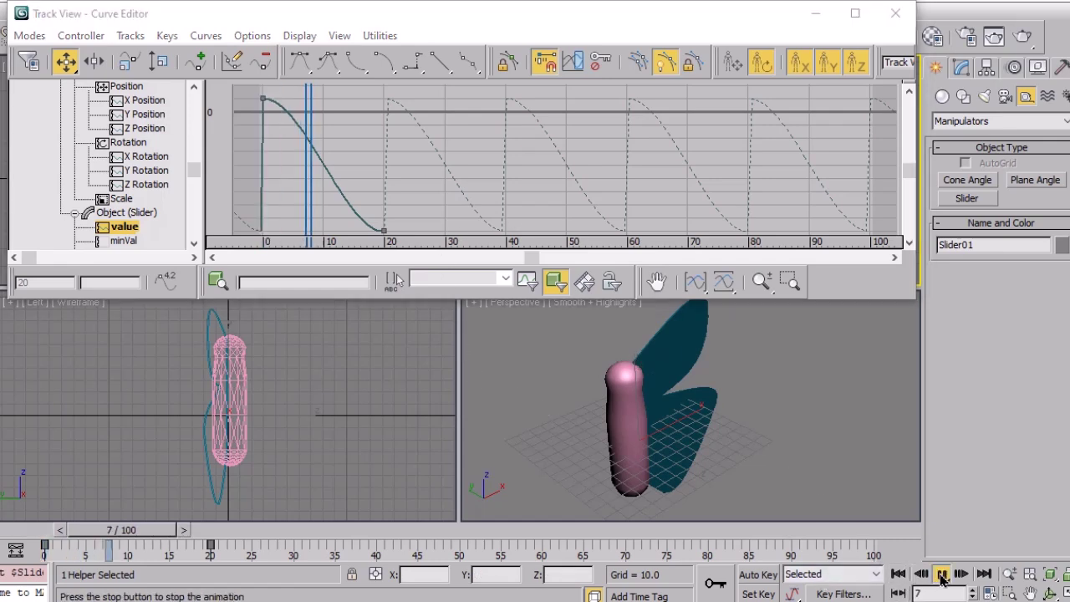
pyautogui.rightClick(799, 477)
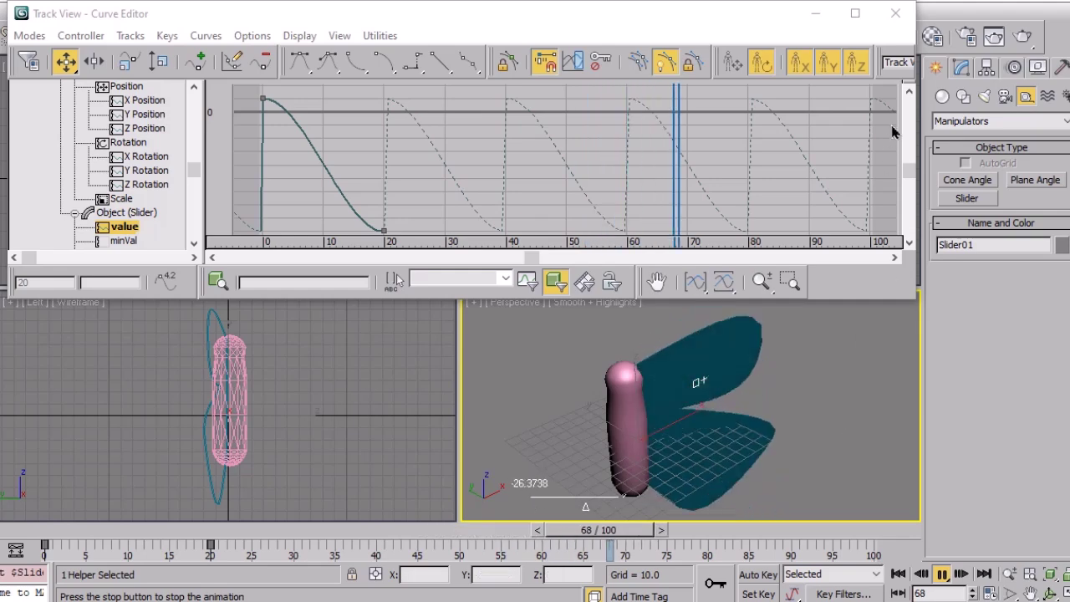
pyautogui.click(894, 14)
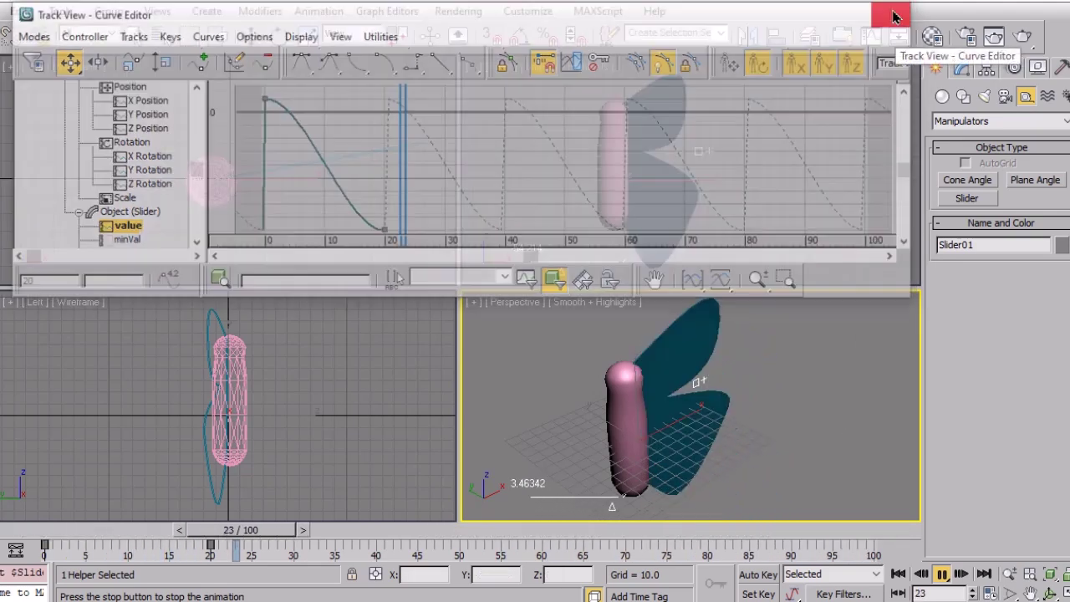
pyautogui.click(328, 15)
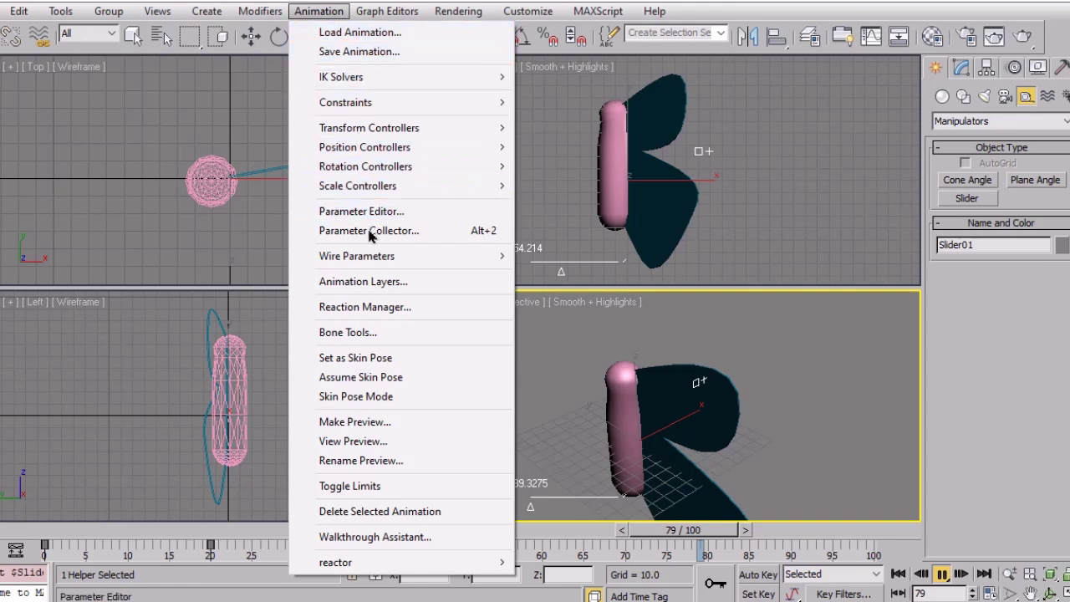
pyautogui.moveTo(318, 256)
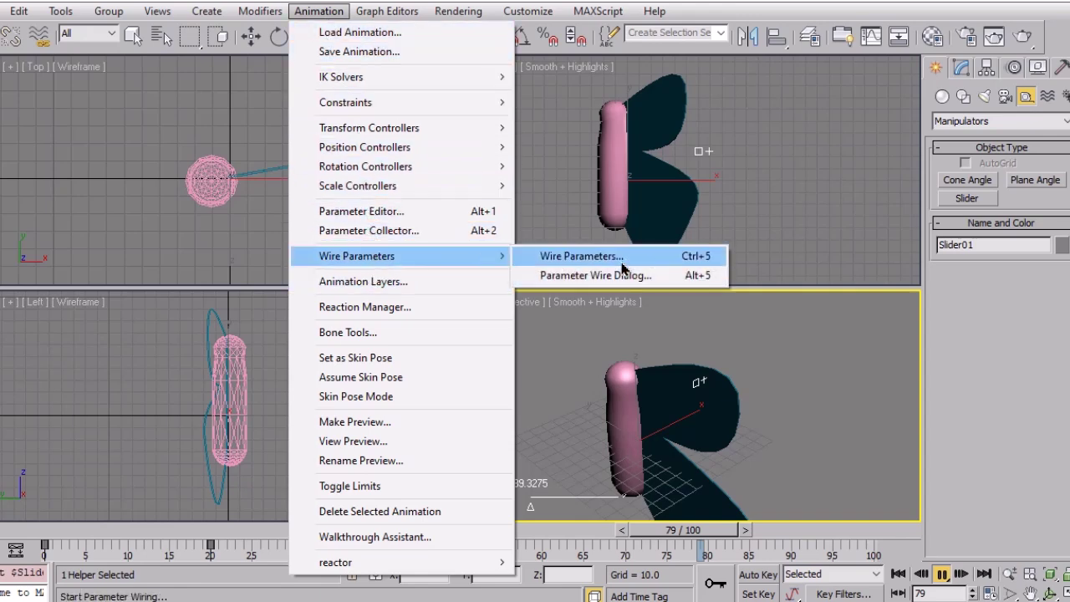
pyautogui.click(614, 255)
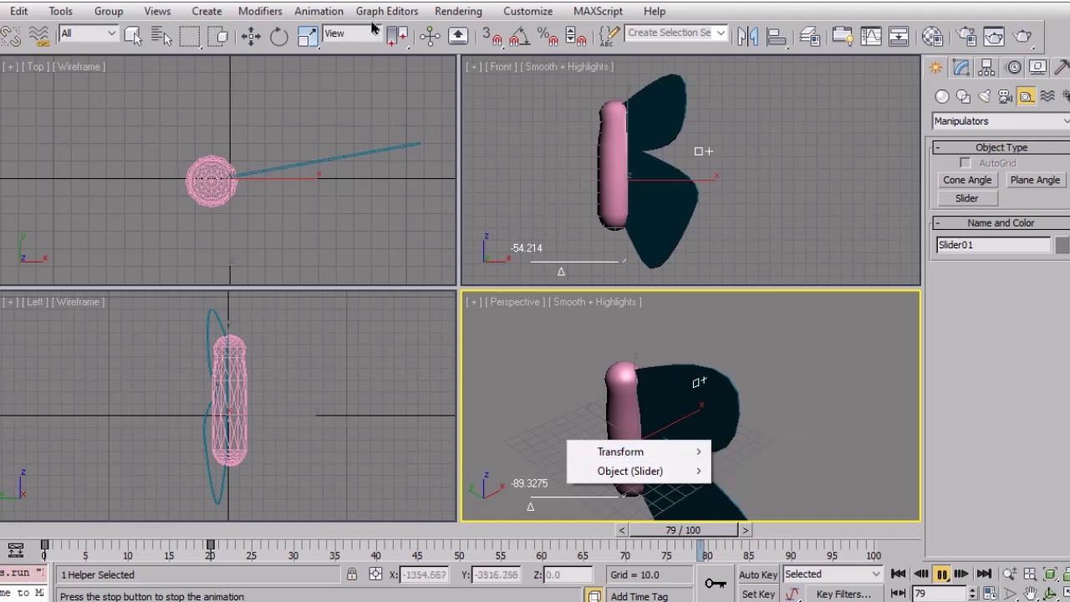
pyautogui.click(318, 11)
# Continue the playback in the Front view and rewind the animation to frame 0
pyautogui.click(752, 251)
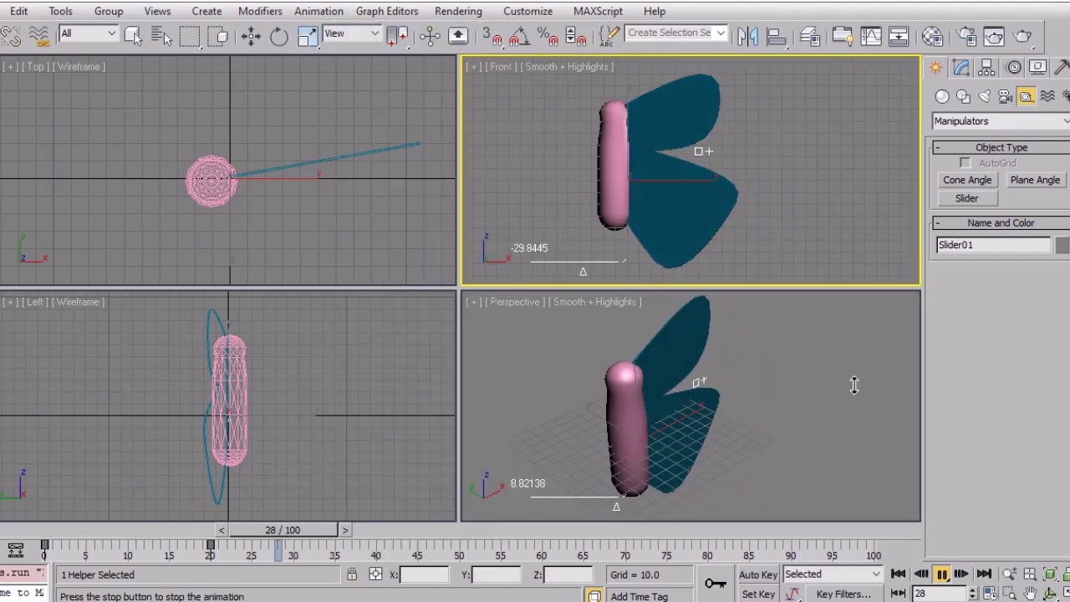
pyautogui.click(898, 573)
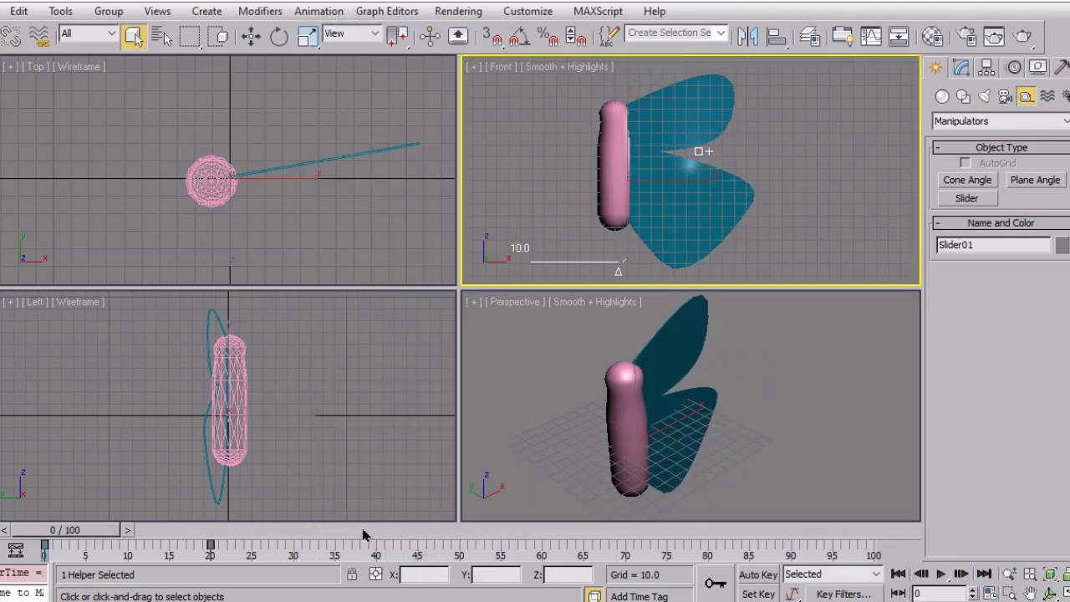
# Scrub the time from frame 0 to frame 42 to examine the looping wing motion
pyautogui.moveTo(47, 540); pyautogui.dragTo(194, 540)
pyautogui.moveTo(293, 544)
pyautogui.mouseDown()
pyautogui.moveTo(870, 544)
pyautogui.moveTo(293, 548)
pyautogui.mouseUp()
pyautogui.moveTo(107, 543); pyautogui.dragTo(366, 533)
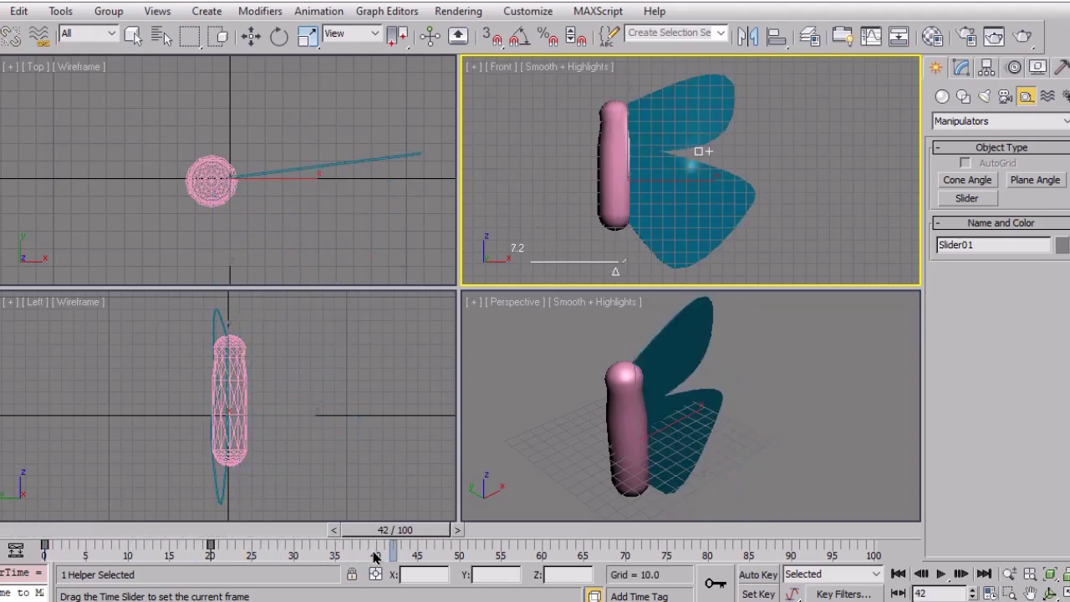
# Open Parameter Wiring and select Slider01's value as source and Sayap Kanan's Z Rotation as target to review their connection
pyautogui.click(319, 11)
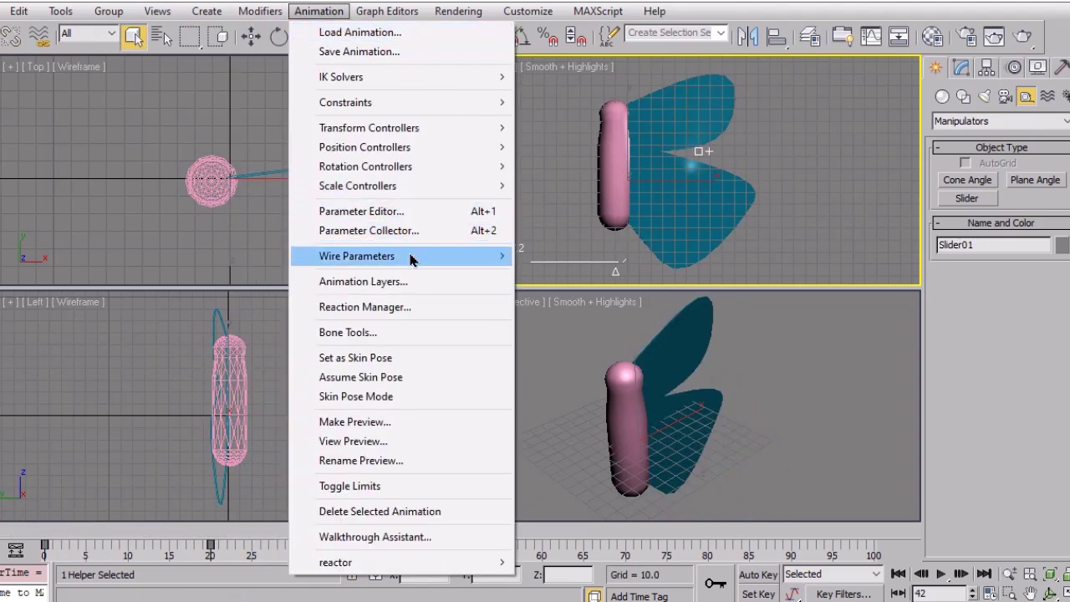
pyautogui.moveTo(408, 258)
pyautogui.click(598, 275)
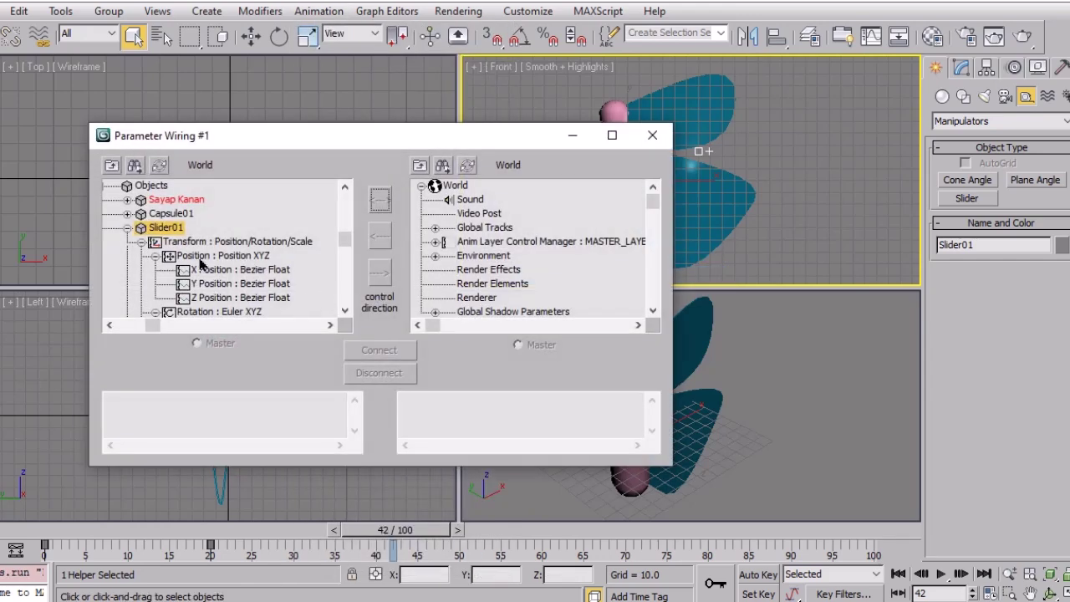
pyautogui.click(174, 202)
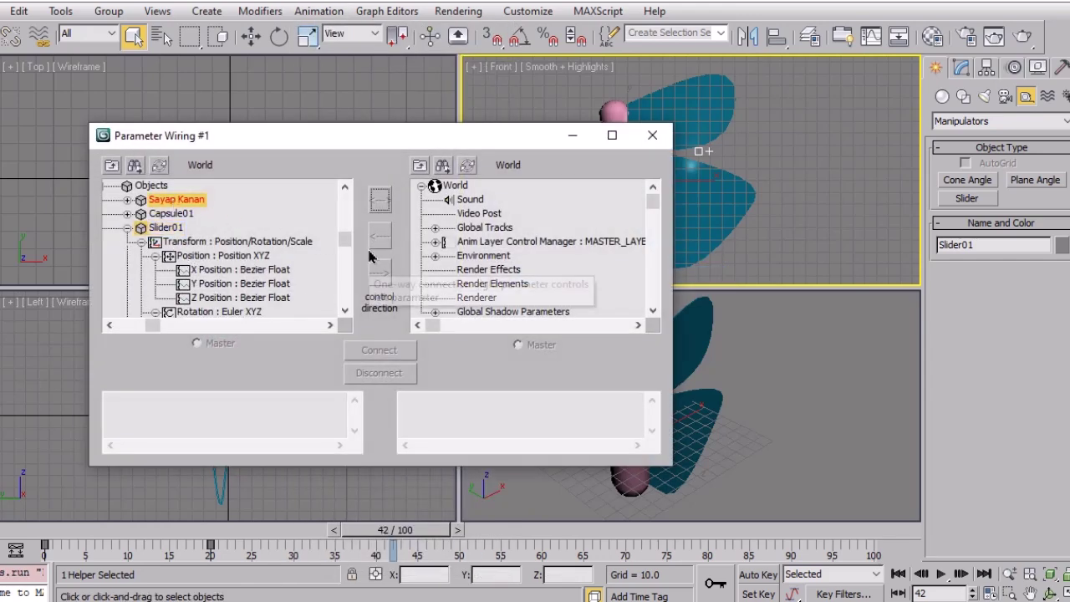
pyautogui.click(166, 228)
pyautogui.click(344, 310)
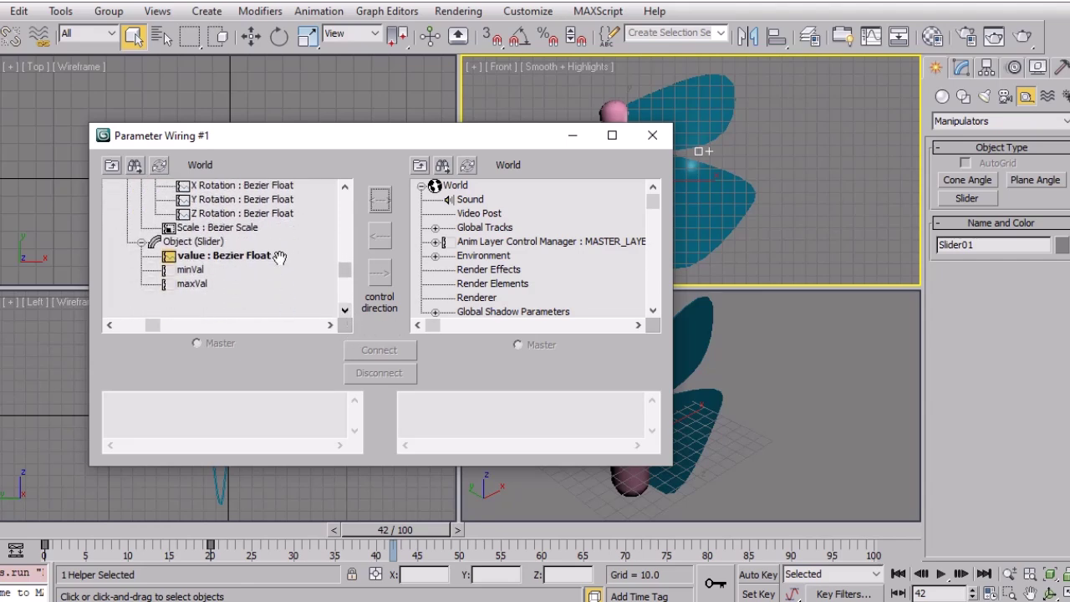
pyautogui.click(266, 256)
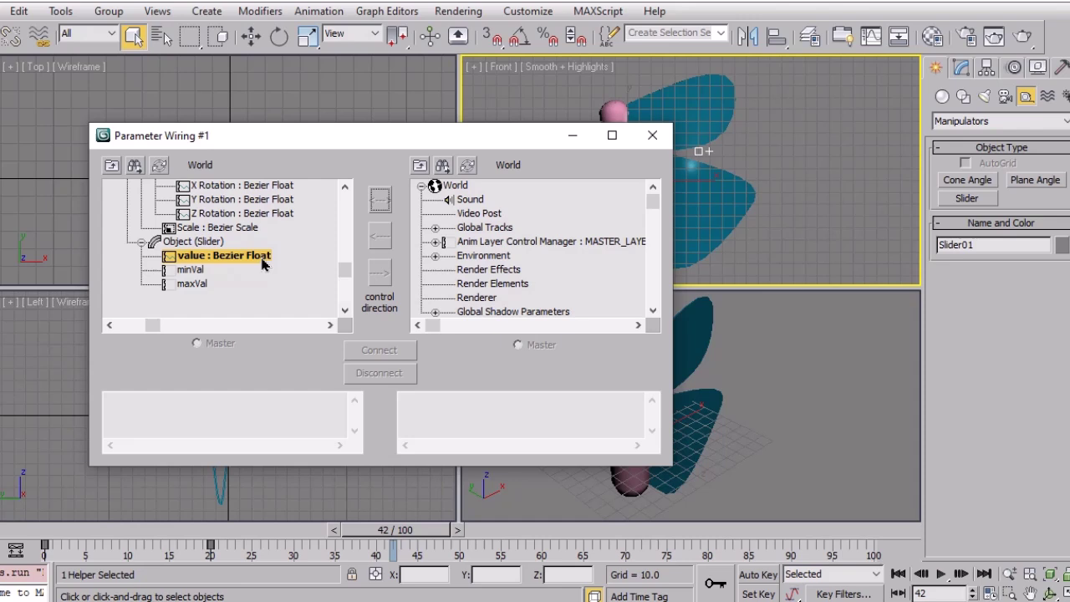
pyautogui.click(653, 311)
pyautogui.click(652, 311)
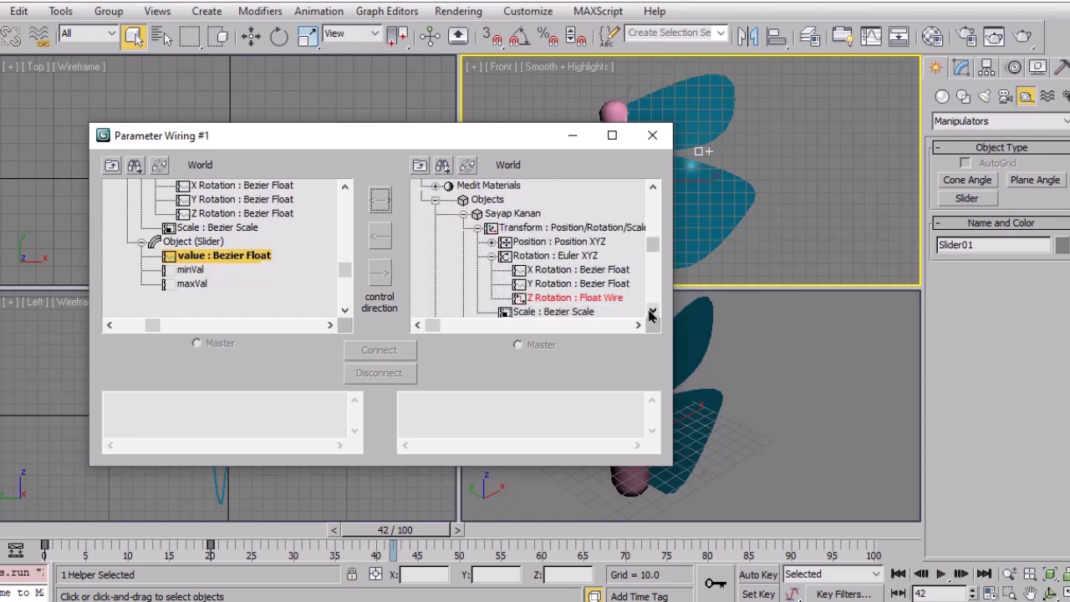
pyautogui.click(607, 299)
# Try a leading minus in the Z_Rotation expression value*(pi/180), remove it again and close the Parameter Wiring dialog
pyautogui.click(403, 408)
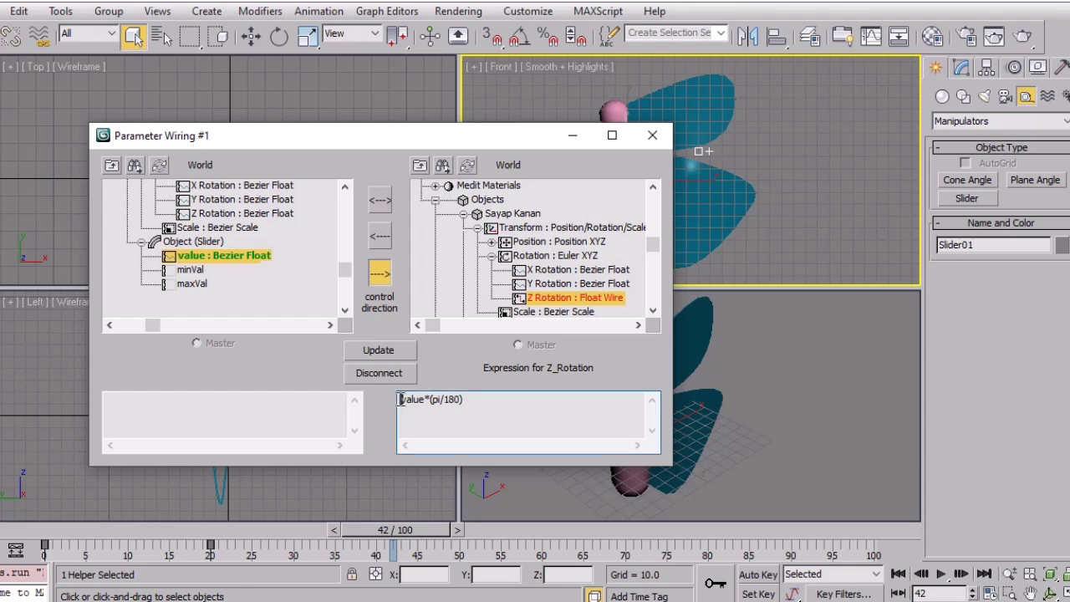
pyautogui.write('-')
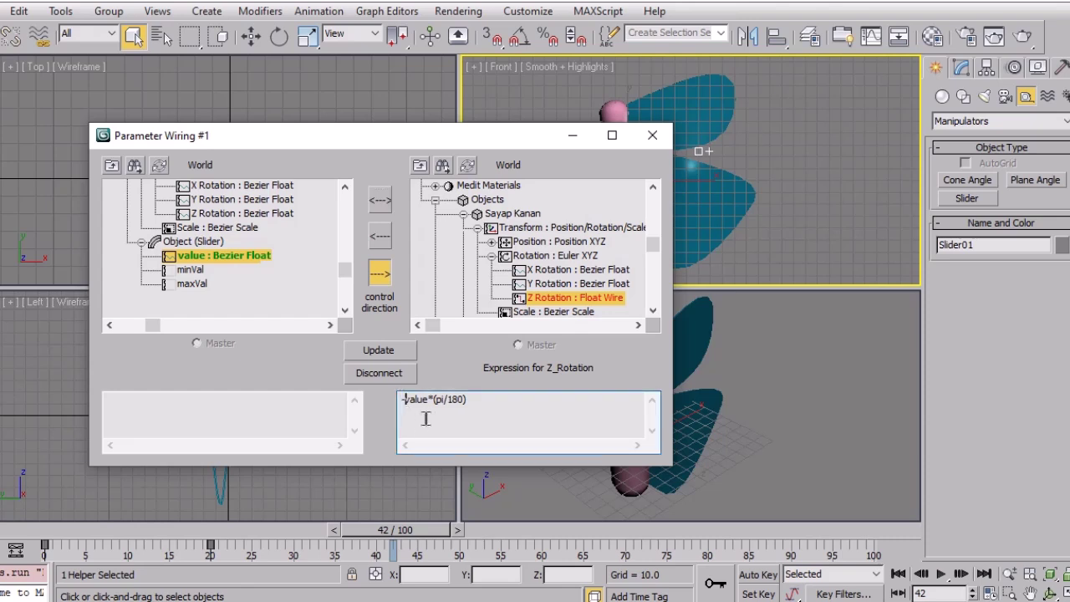
pyautogui.press('BackSpace')
pyautogui.click(652, 135)
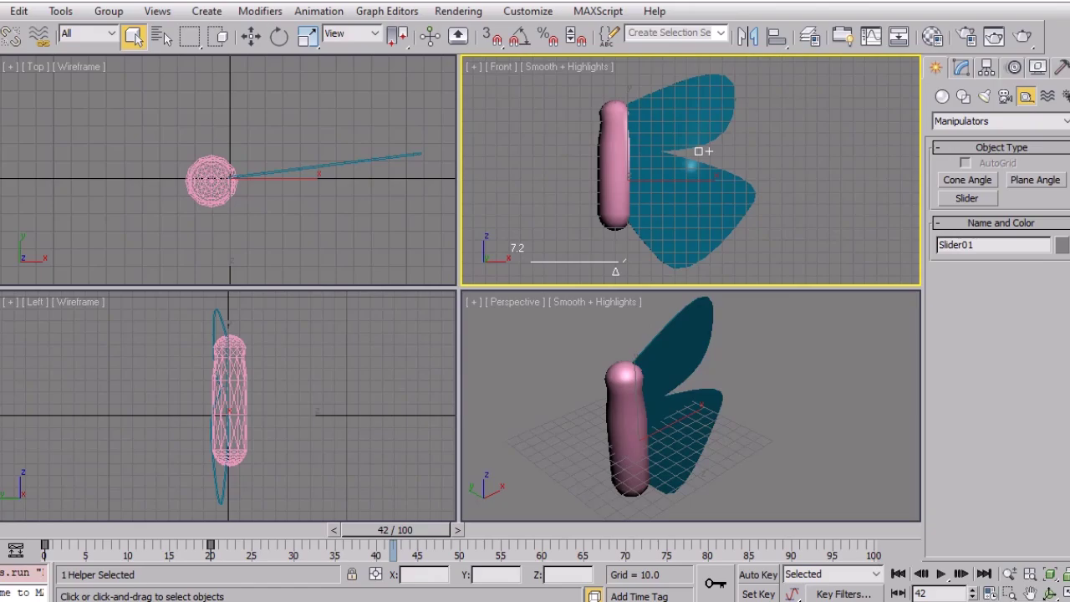
# Switch to the ISBN Animasi3D 2018 PDF and read the butterfly instructions from step 4 through the left-wing expression in step 11
pyautogui.hotkey('alt', 'Tab')
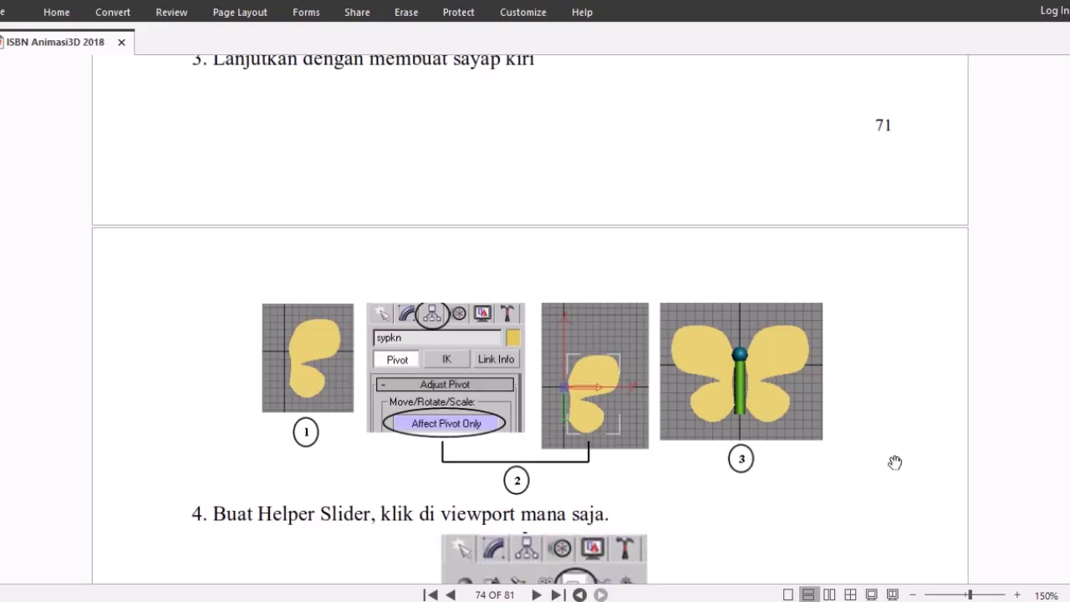
pyautogui.scroll(-5, 894, 462)
pyautogui.scroll(-3, 894, 463)
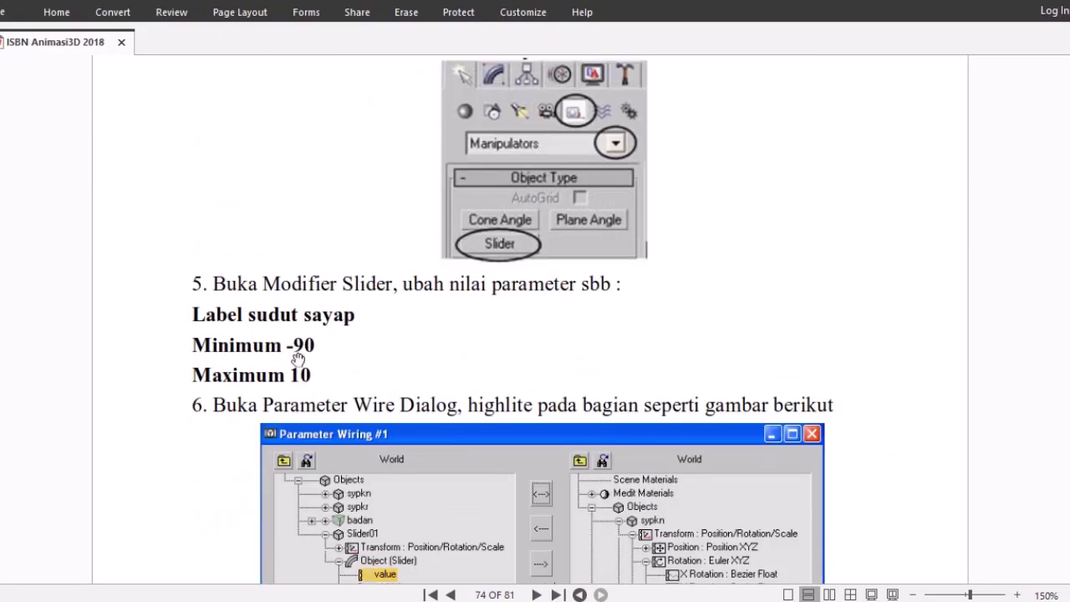
pyautogui.scroll(-5, 502, 433)
pyautogui.scroll(-10, 502, 433)
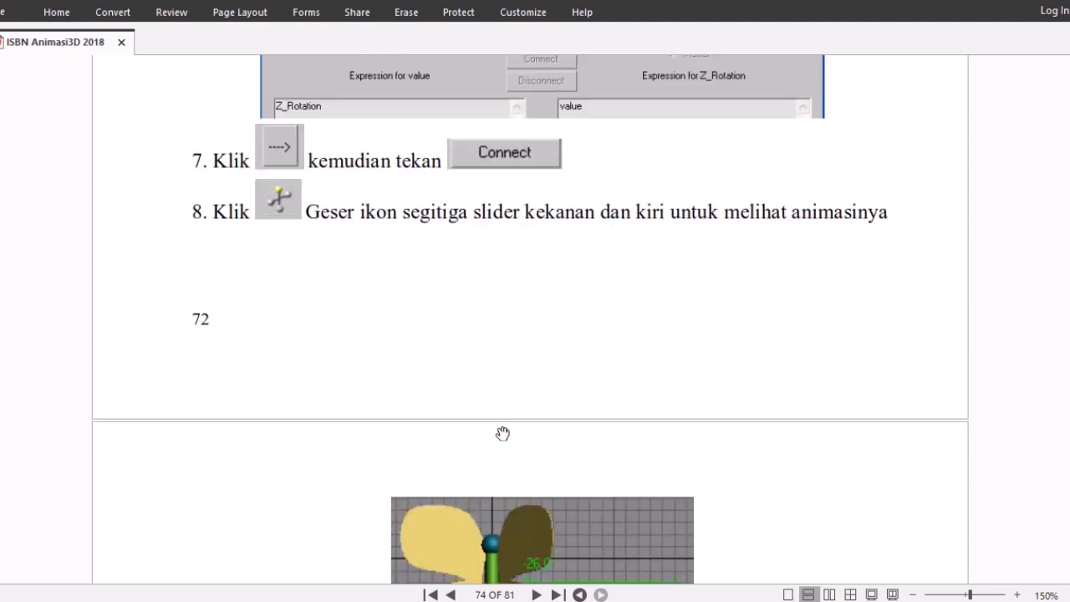
pyautogui.scroll(-1, 501, 435)
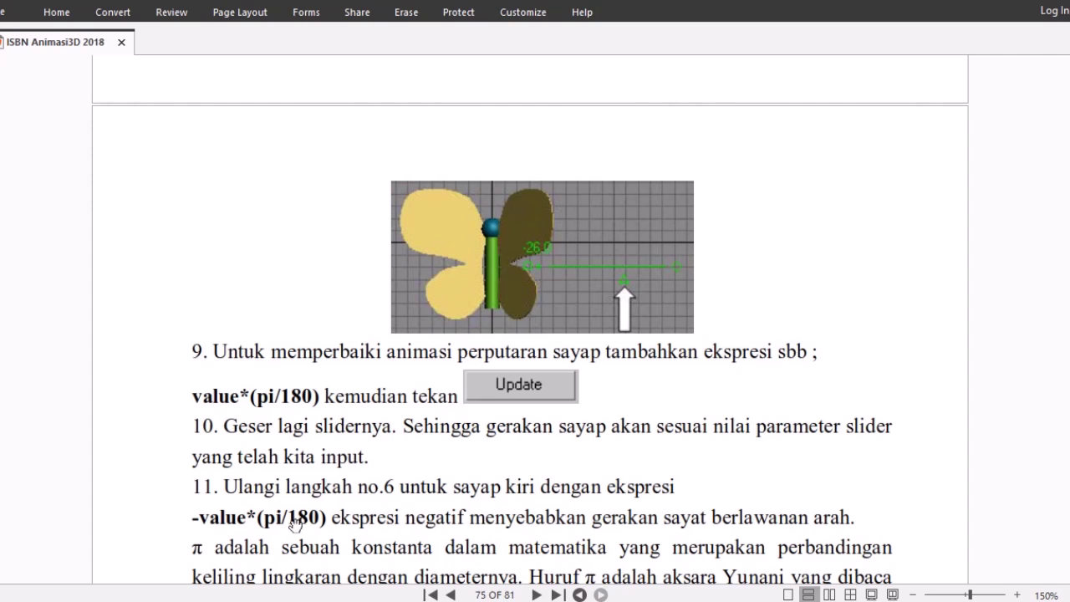
pyautogui.scroll(-3, 869, 558)
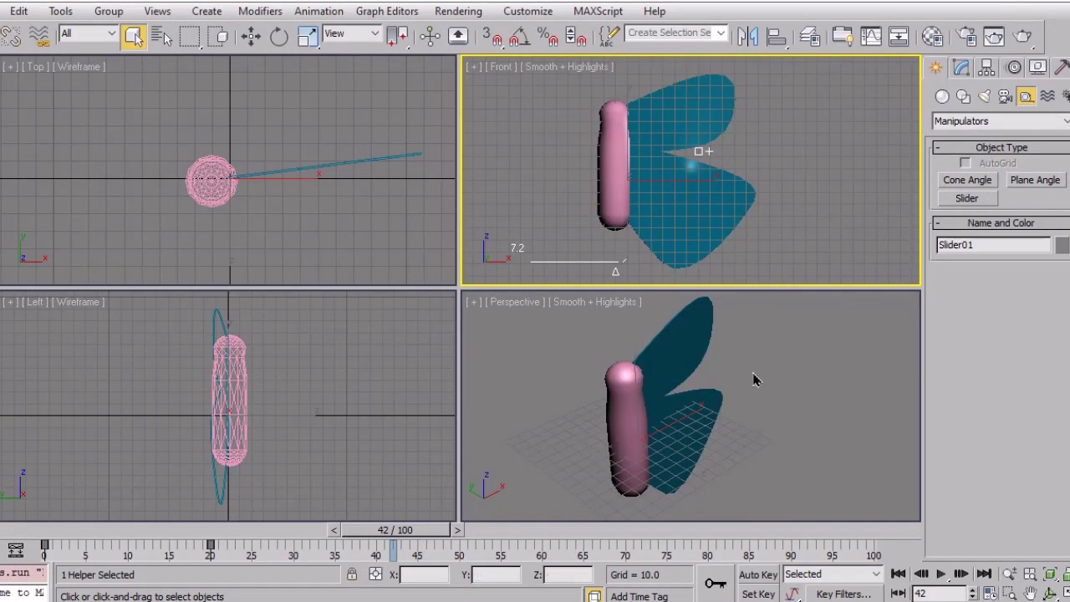
# Return to 3ds Max, deselect the slider, rewind to frame 0 and play the animation in a maximized Perspective view
pyautogui.click(844, 468)
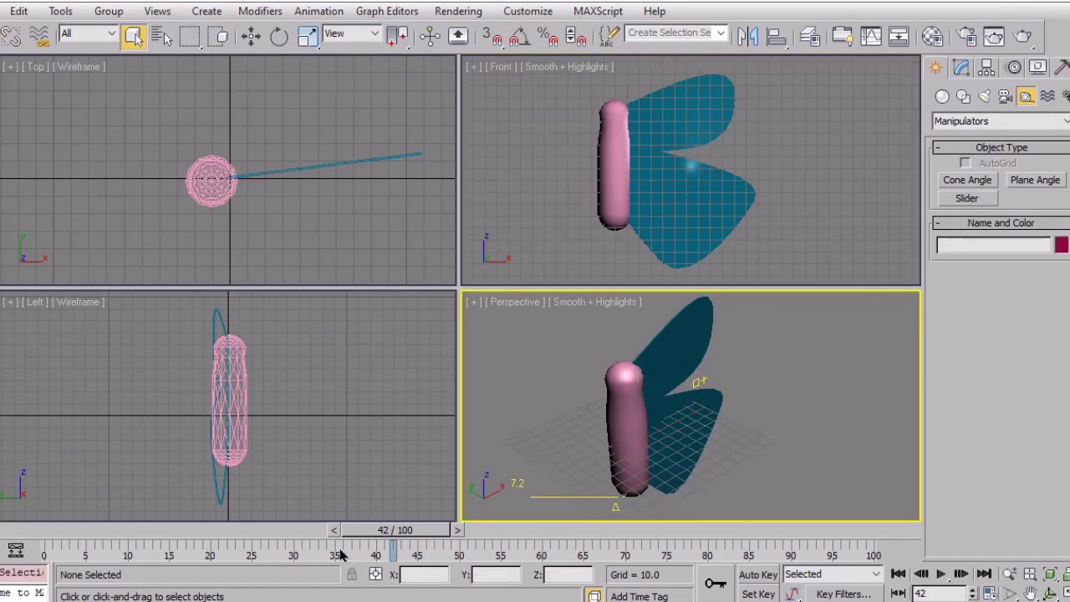
pyautogui.moveTo(380, 537); pyautogui.dragTo(55, 583)
pyautogui.press('q')
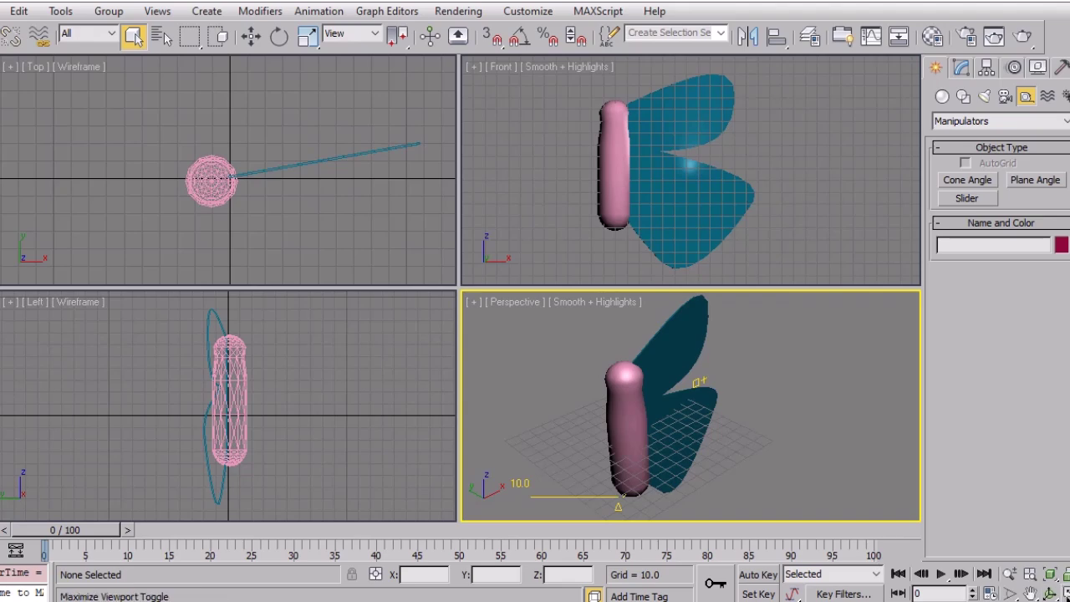
pyautogui.click(1063, 593)
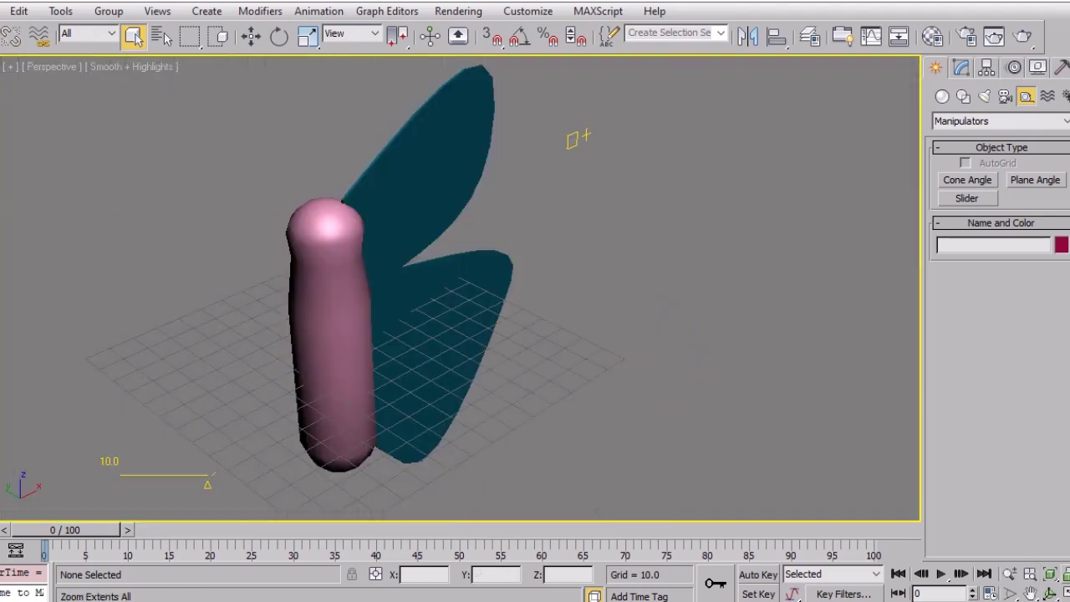
pyautogui.click(1062, 573)
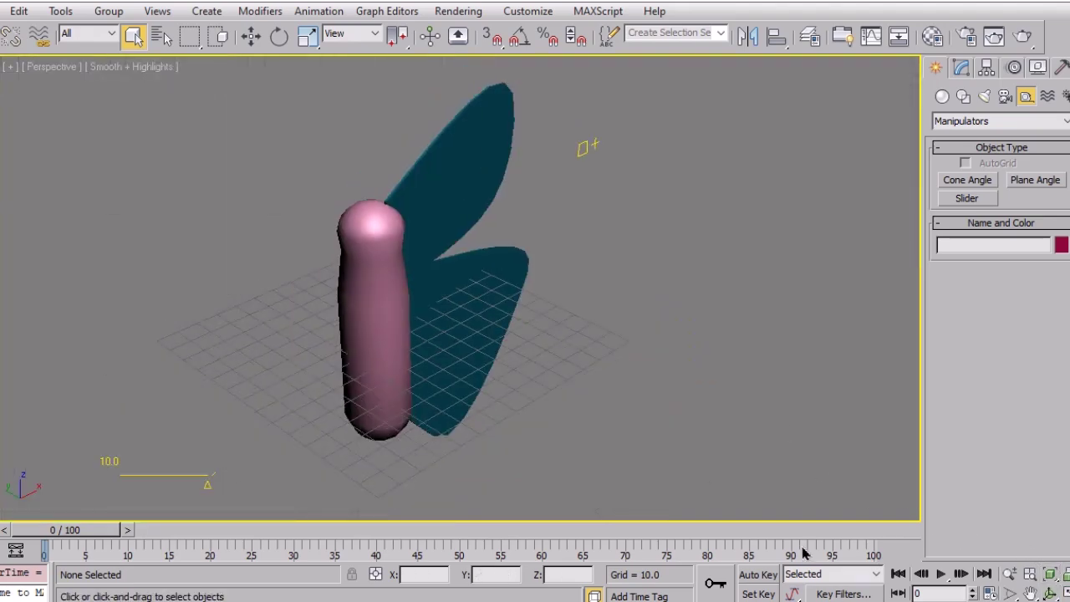
pyautogui.click(941, 575)
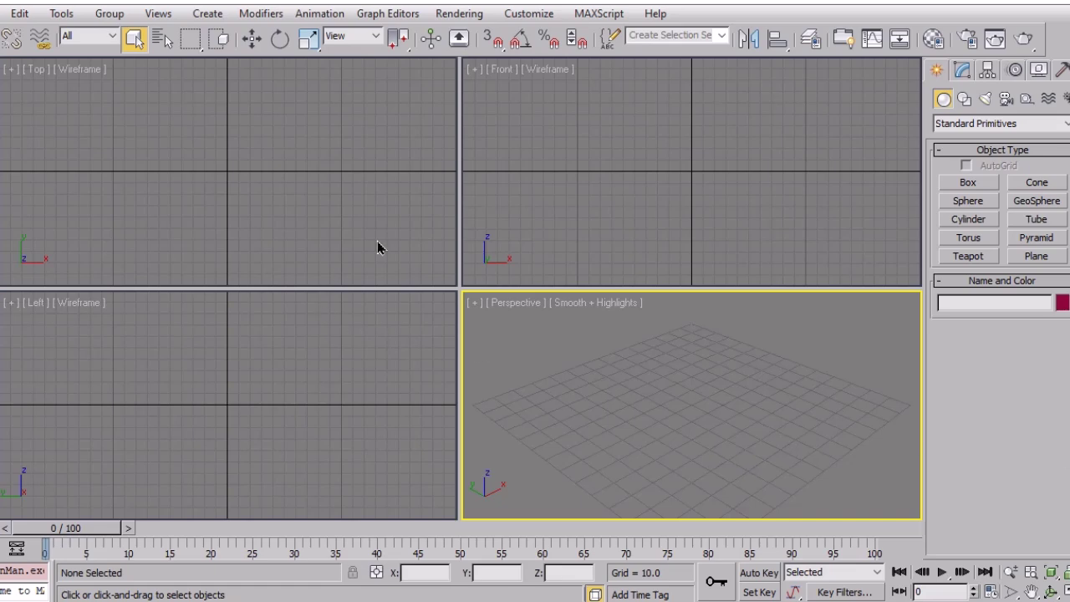
# Create a sphere with a radius of about 27 in the upper-left quadrant of the empty scene's Top view
pyautogui.click(340, 206)
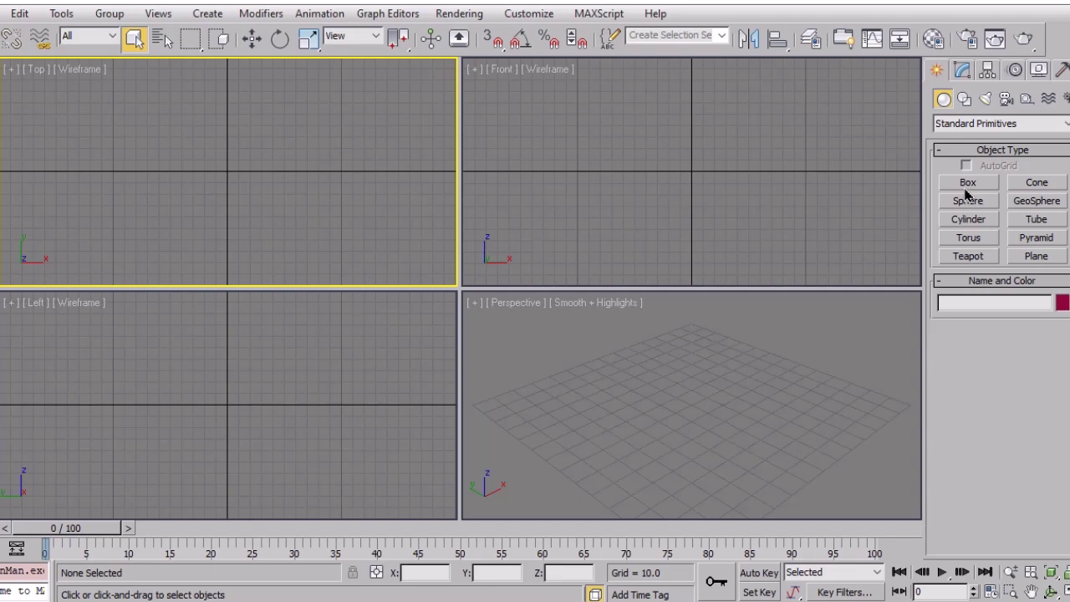
pyautogui.click(970, 201)
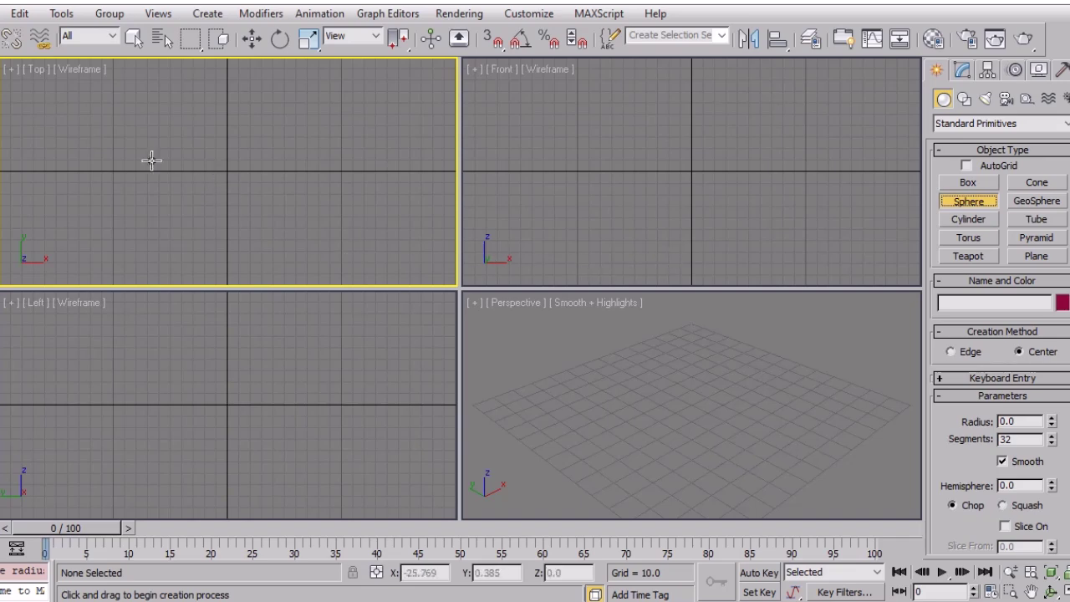
pyautogui.moveTo(138, 126); pyautogui.dragTo(151, 154)
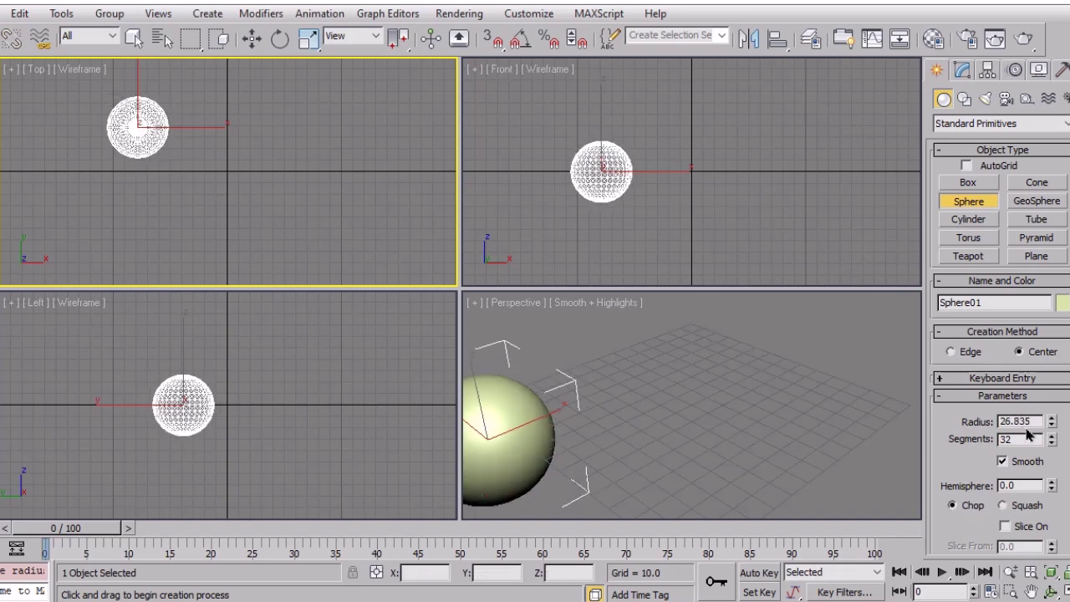
pyautogui.moveTo(952, 443); pyautogui.dragTo(983, 365)
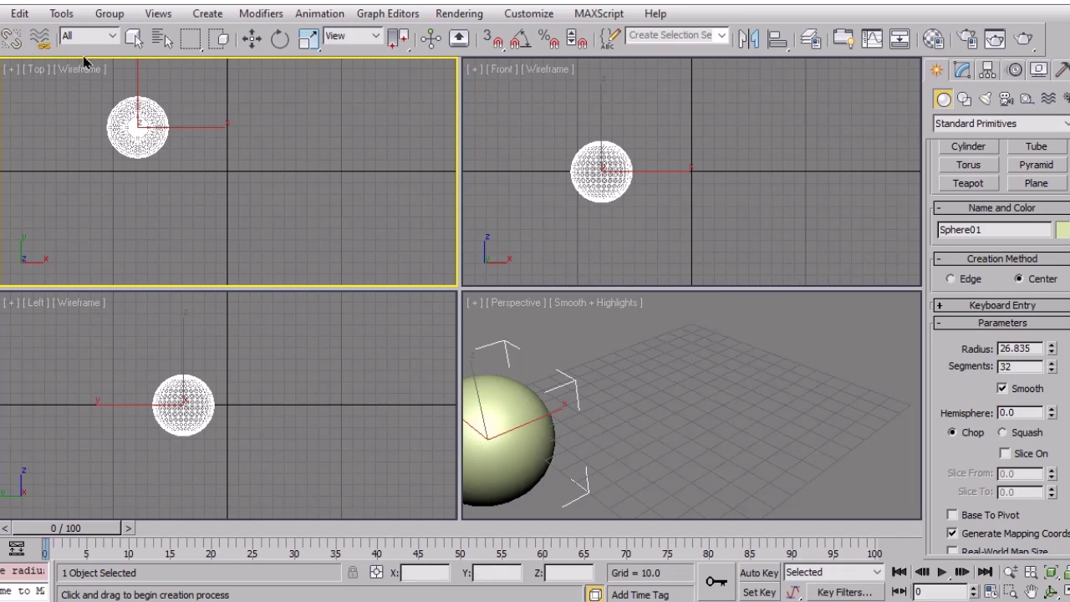
pyautogui.click(134, 38)
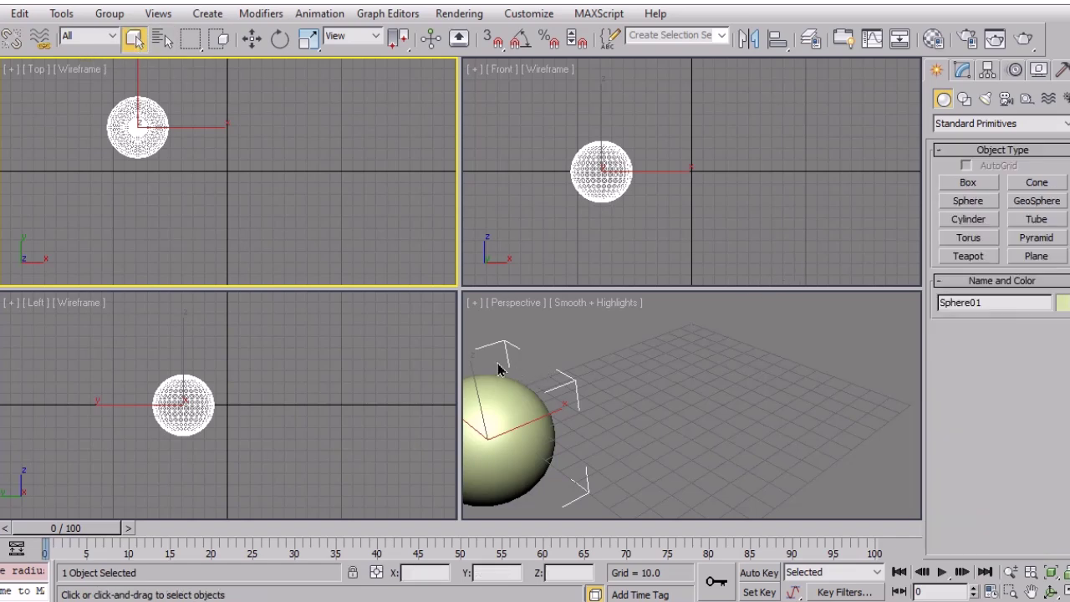
# Move the sphere in the Top view to about X -40, Y -0.5 and show its parameters for modification
pyautogui.click(252, 38)
pyautogui.moveTo(166, 113); pyautogui.dragTo(209, 159)
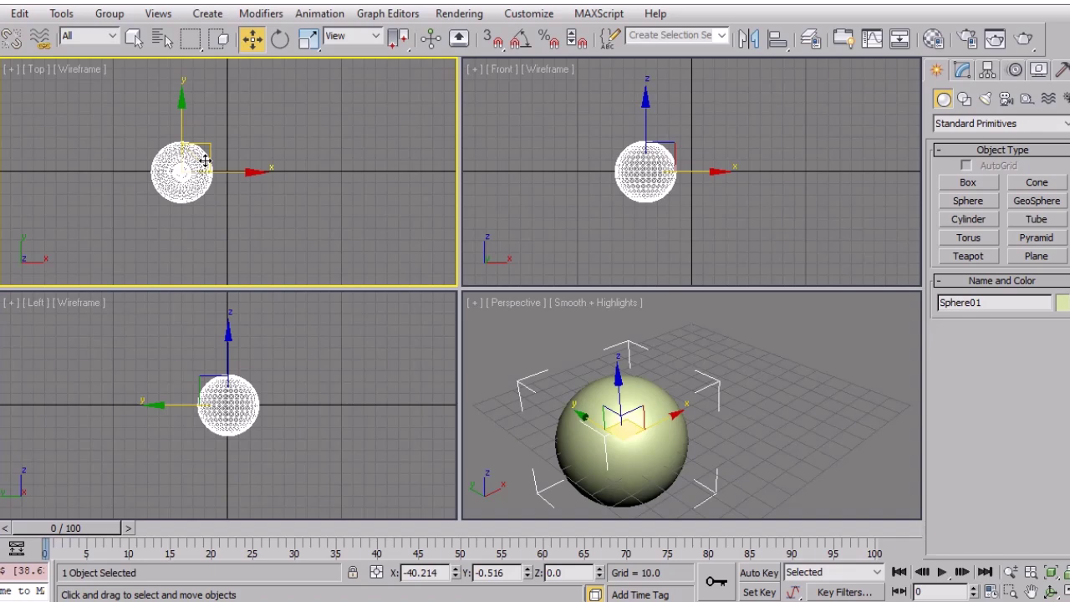
pyautogui.click(964, 69)
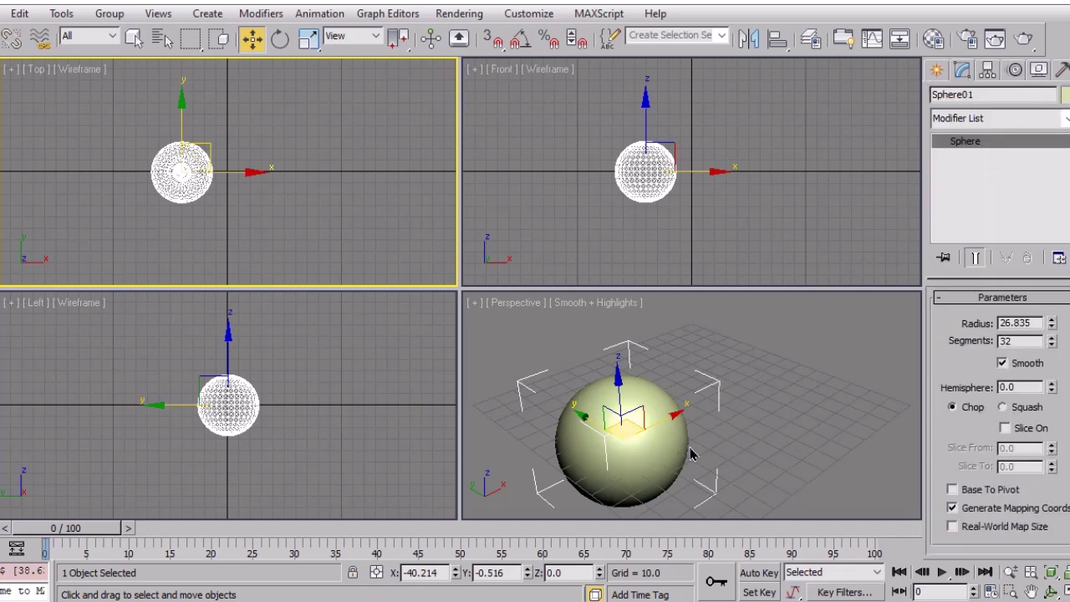
# Select the sphere in the Top view, delete it and undo the deletion
pyautogui.click(755, 444)
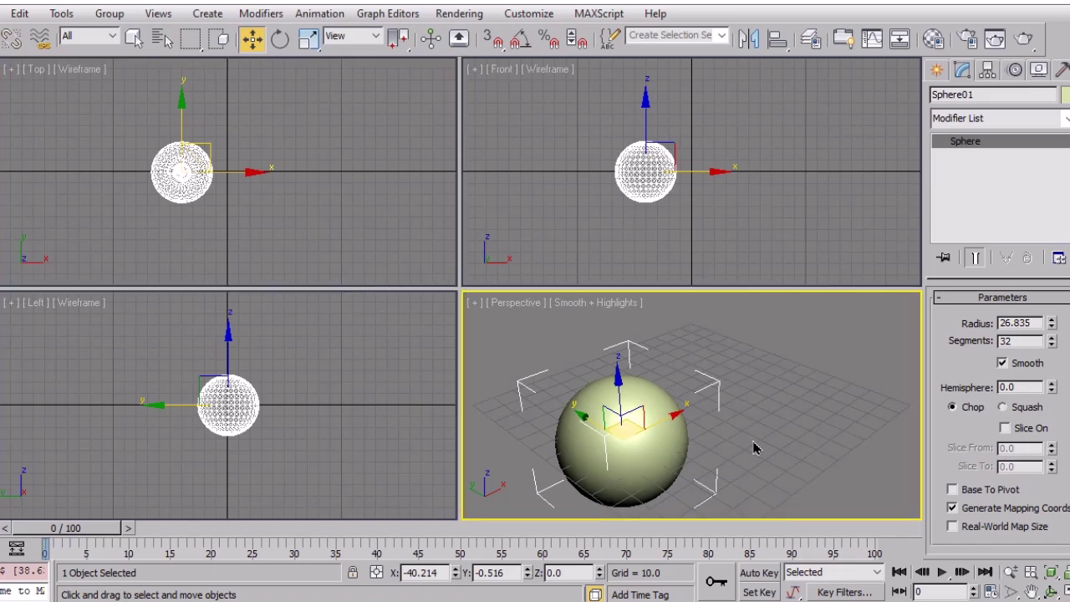
pyautogui.click(608, 436)
pyautogui.click(232, 226)
pyautogui.click(197, 185)
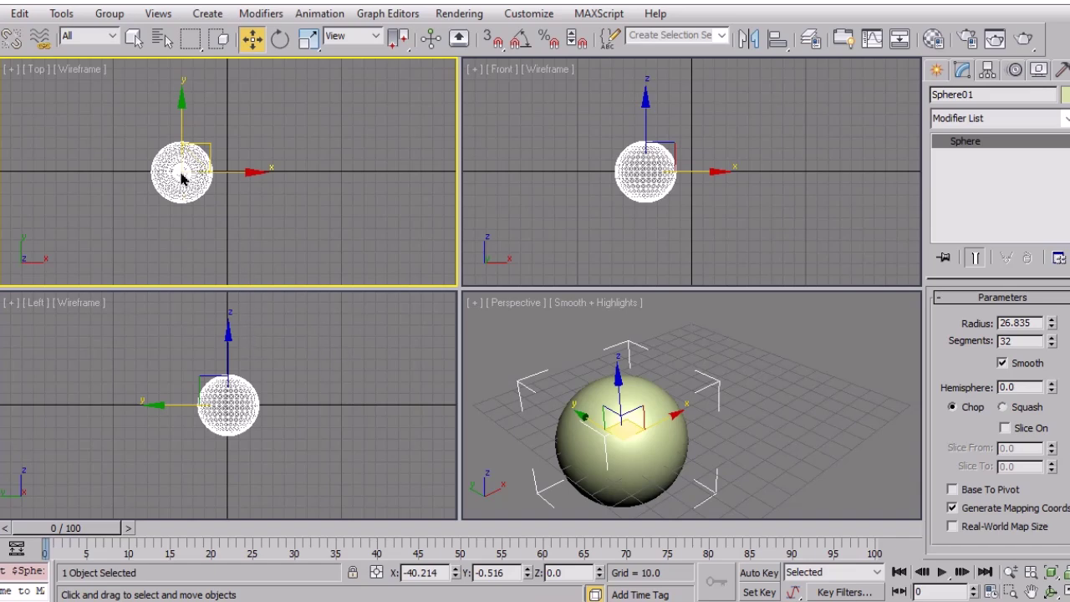
pyautogui.press('Delete')
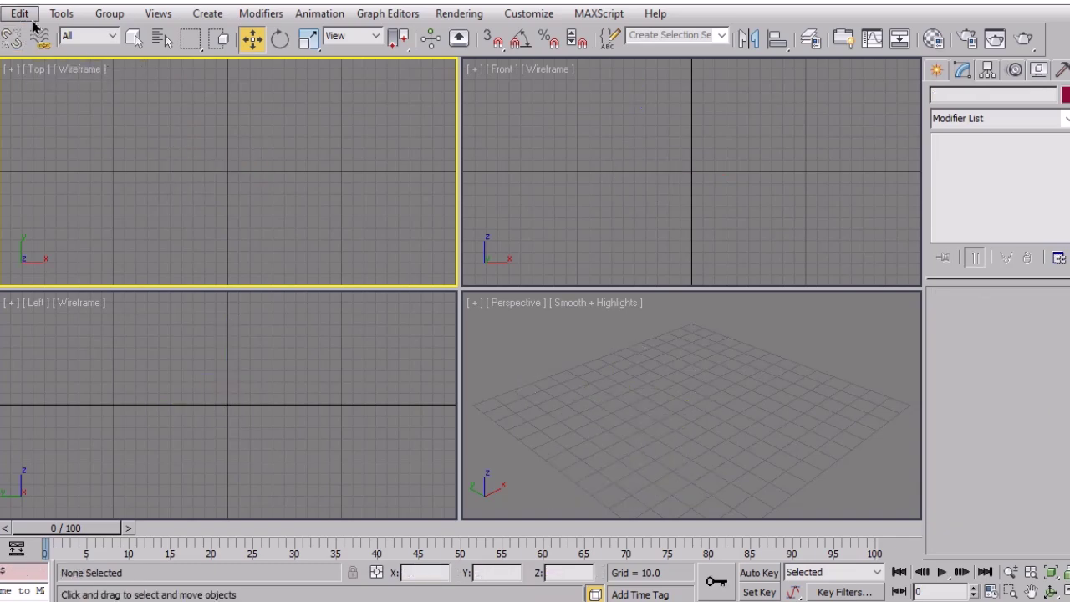
pyautogui.hotkey('ctrl', 'z')
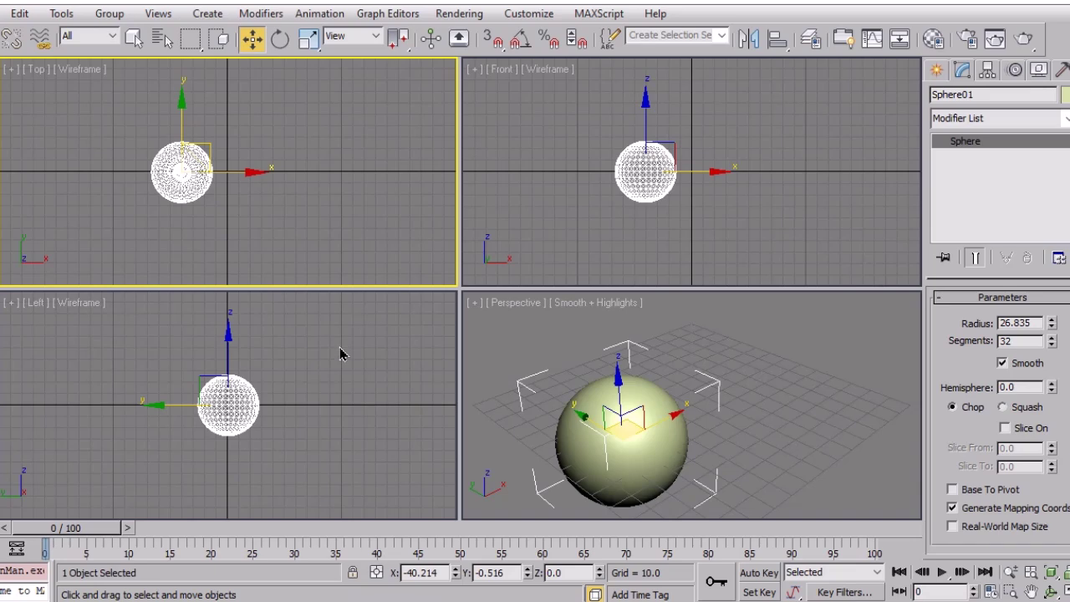
# Convert the sphere to an Editable Poly and clone it as one Copy about 107 units along positive X
pyautogui.hotkey('alt', 'c')
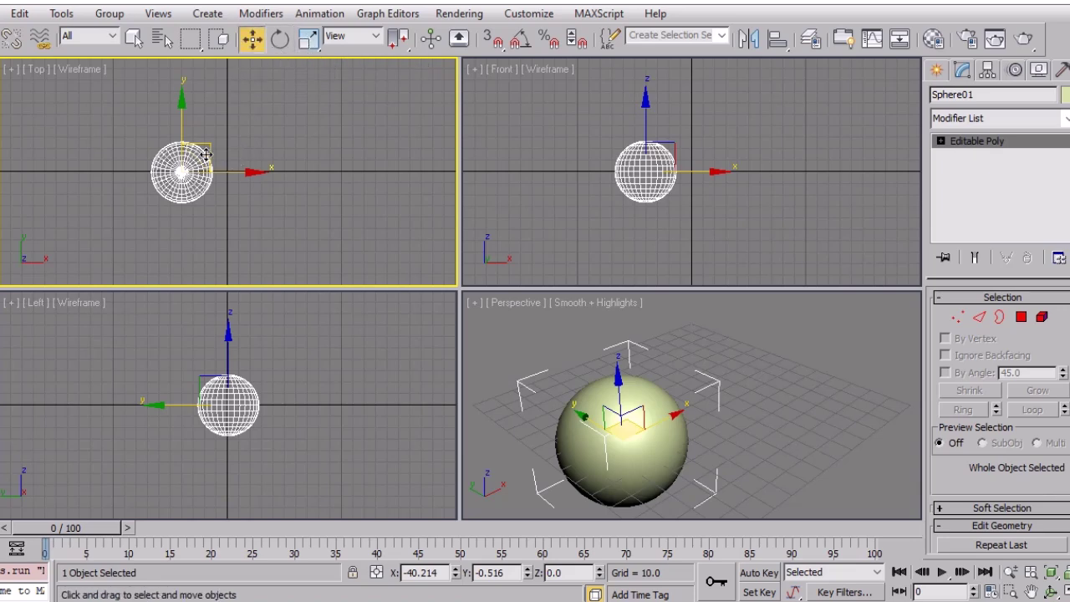
pyautogui.keyDown('shift'); pyautogui.moveTo(233, 173); pyautogui.dragTo(355, 177); pyautogui.keyUp('shift')
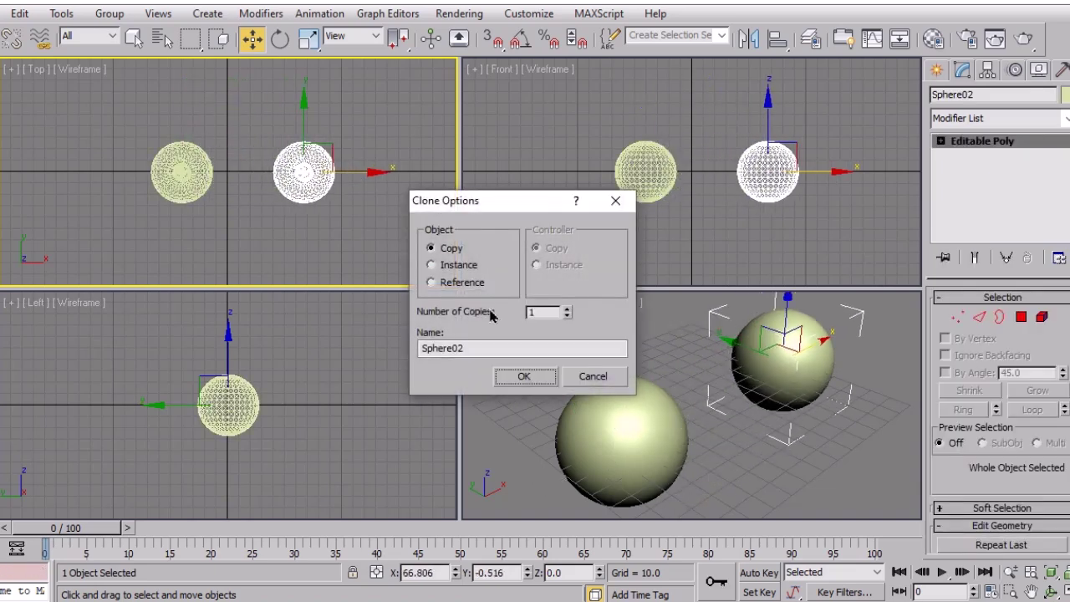
pyautogui.click(523, 376)
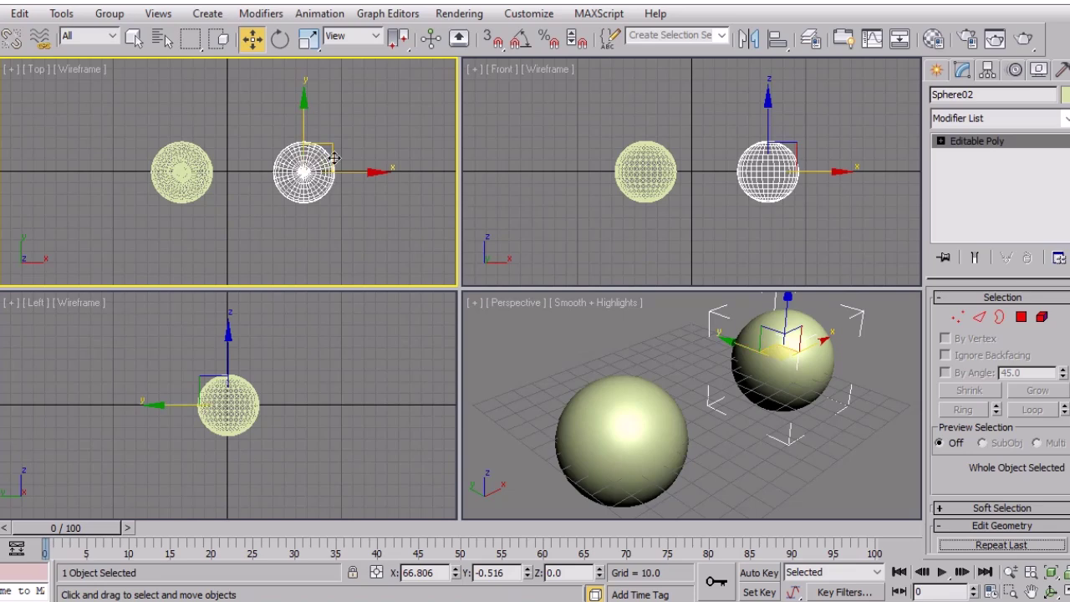
# Clone the second sphere as one Copy about 87 units along negative Y in the Top view and clear the selection
pyautogui.keyDown('shift'); pyautogui.moveTo(302, 129); pyautogui.dragTo(291, 231); pyautogui.keyUp('shift')
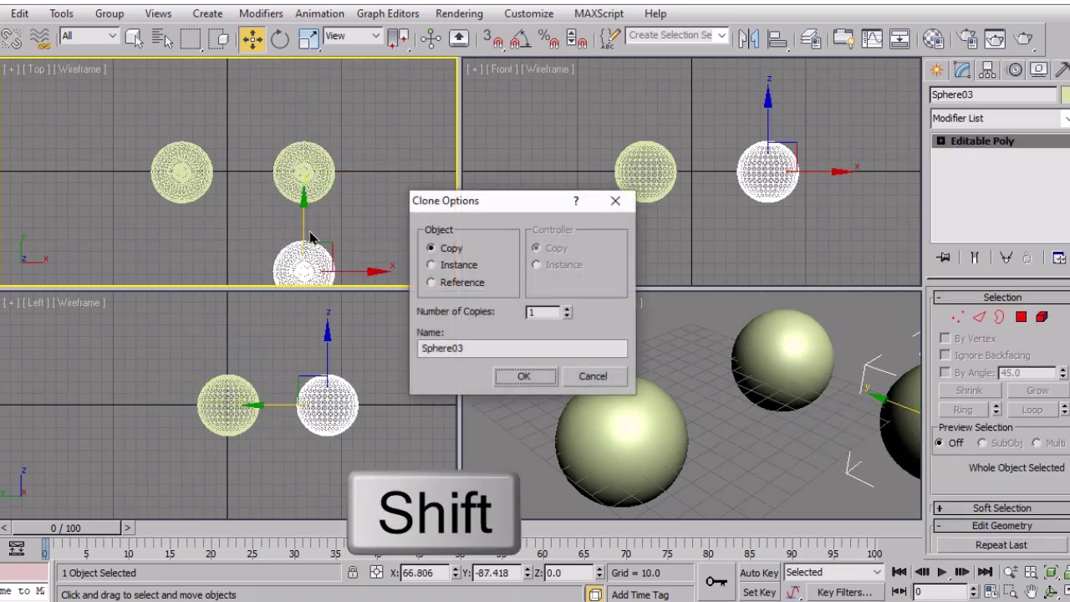
pyautogui.click(517, 378)
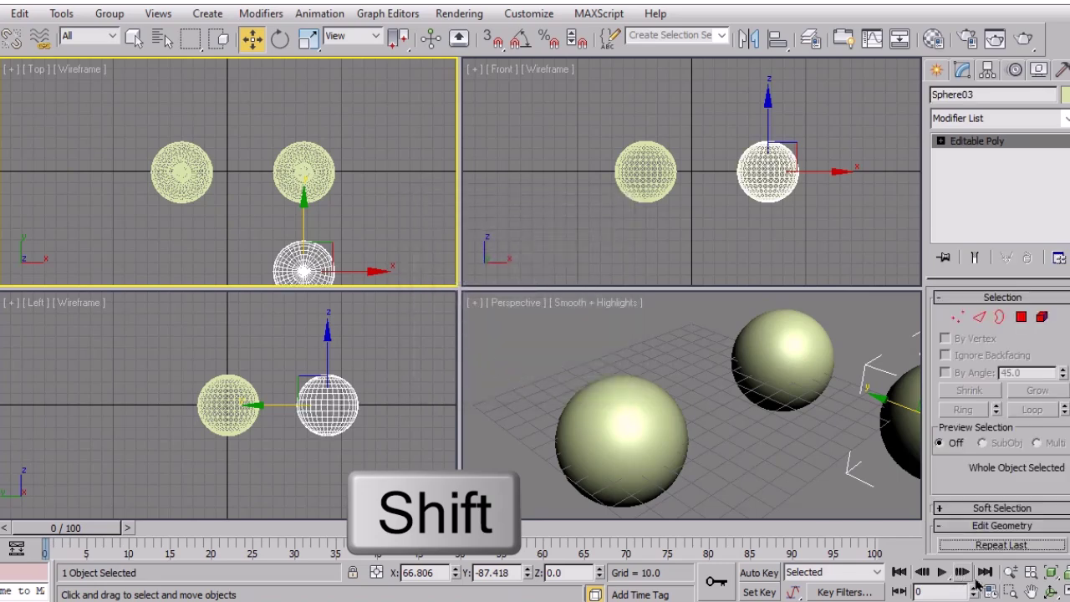
pyautogui.click(1067, 574)
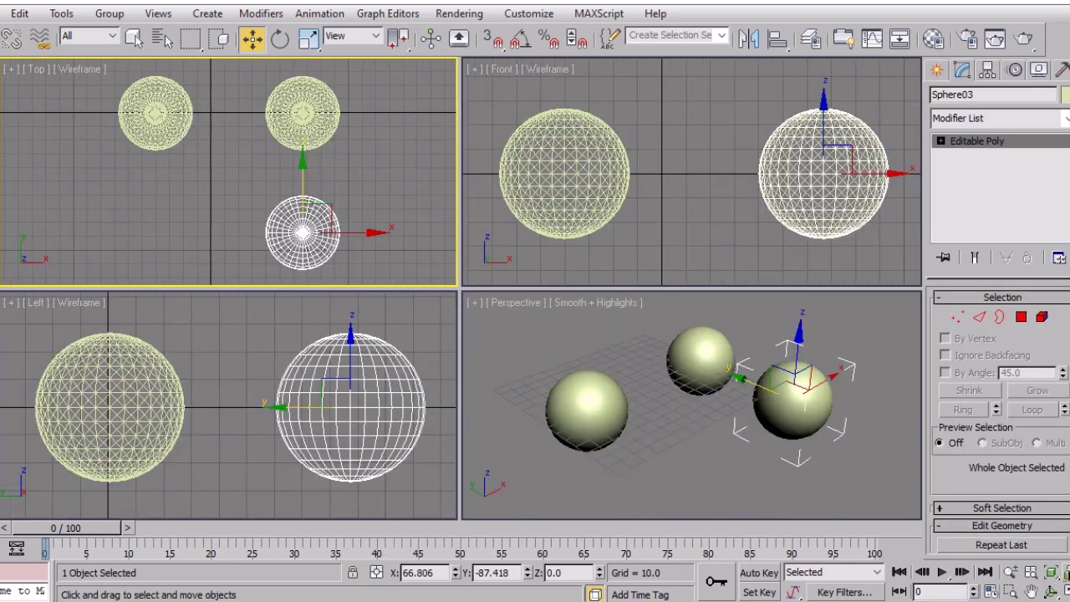
pyautogui.click(829, 468)
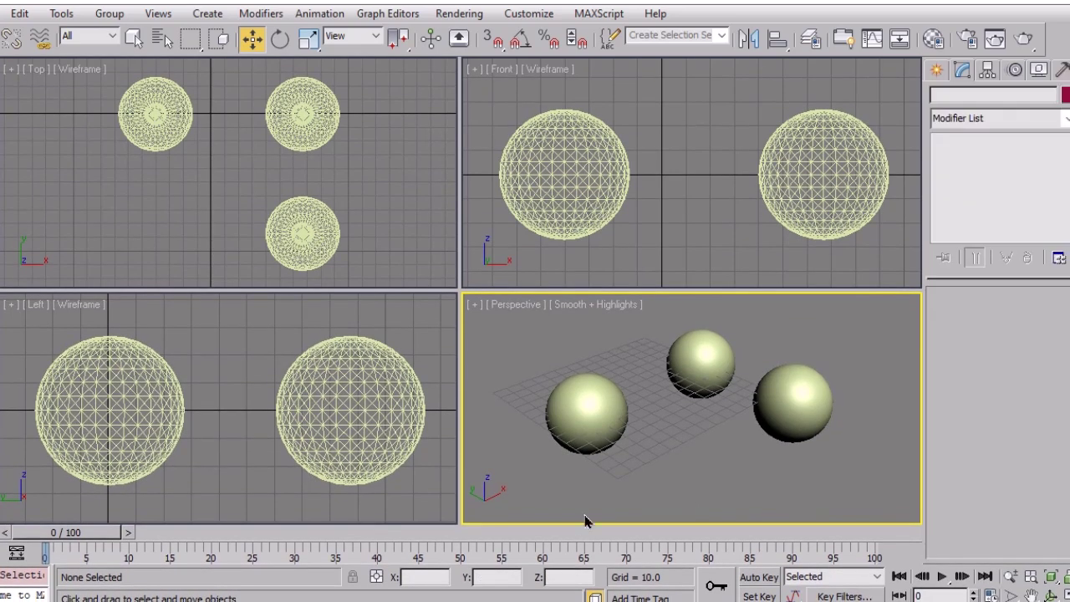
# Select the band of polygons around the equator of the second sphere, using a region across its middle in the Front view
pyautogui.click(587, 418)
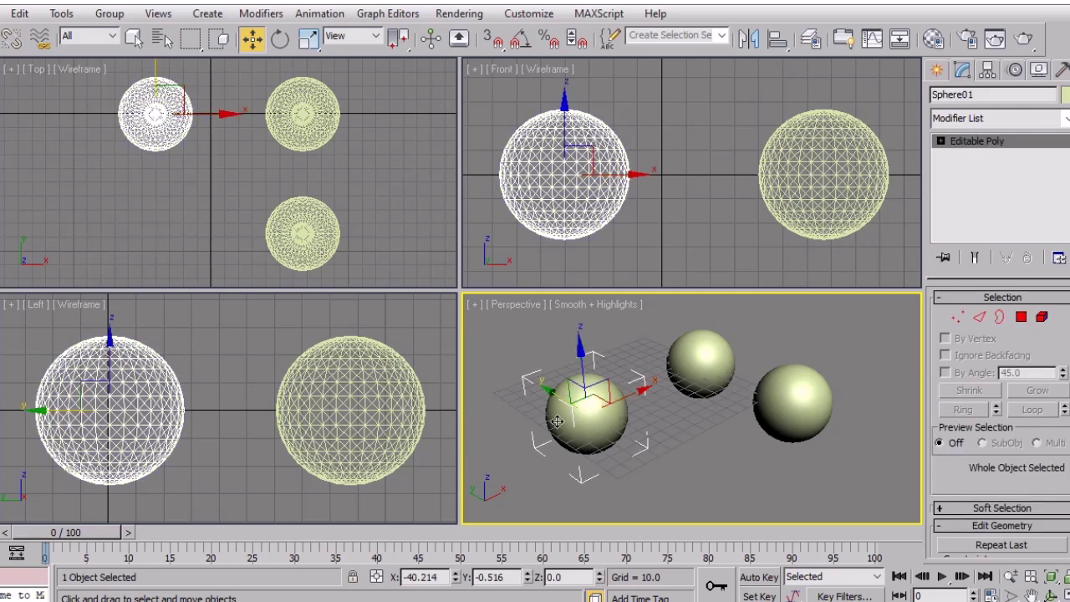
pyautogui.click(696, 346)
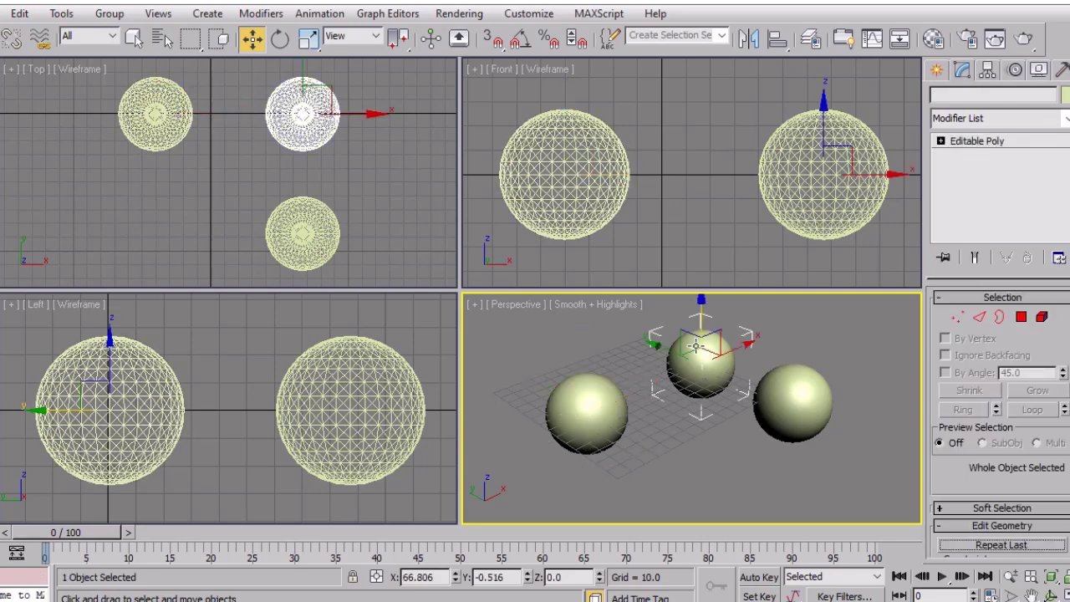
pyautogui.click(1020, 318)
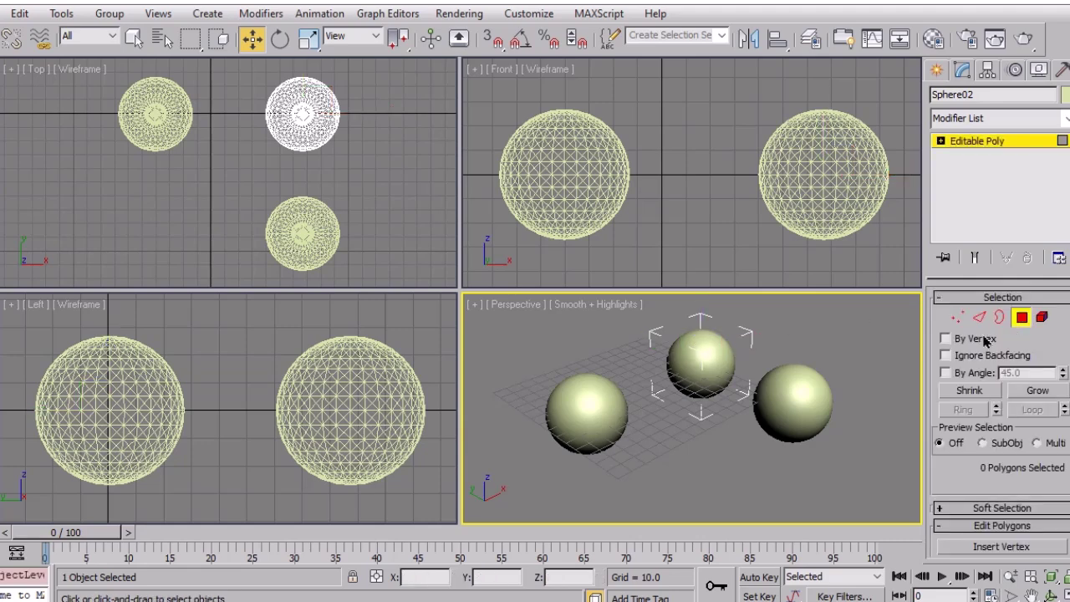
pyautogui.click(748, 178)
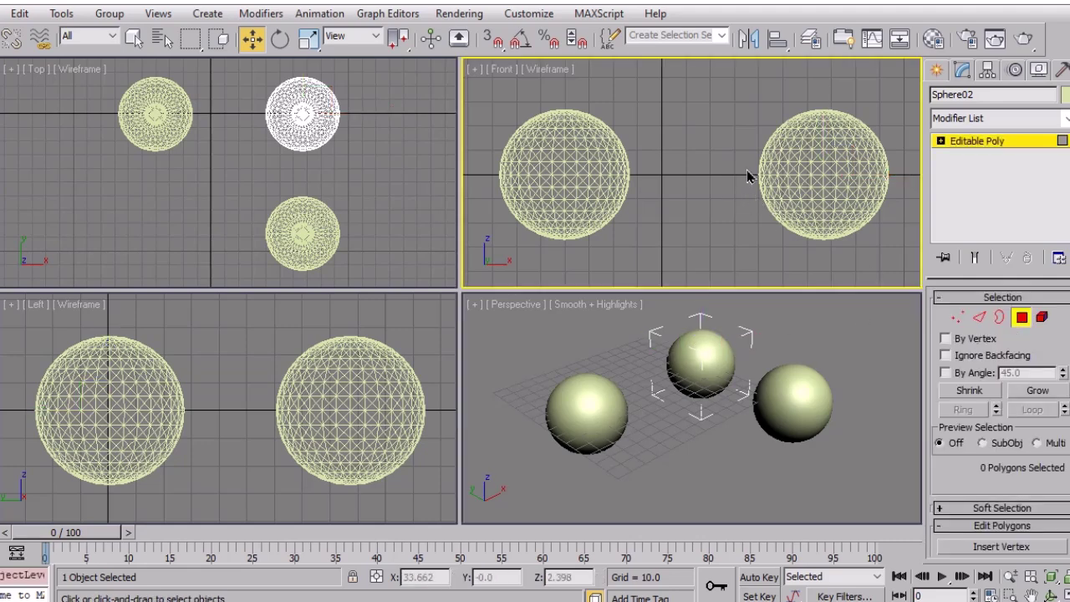
pyautogui.moveTo(748, 177); pyautogui.dragTo(898, 188)
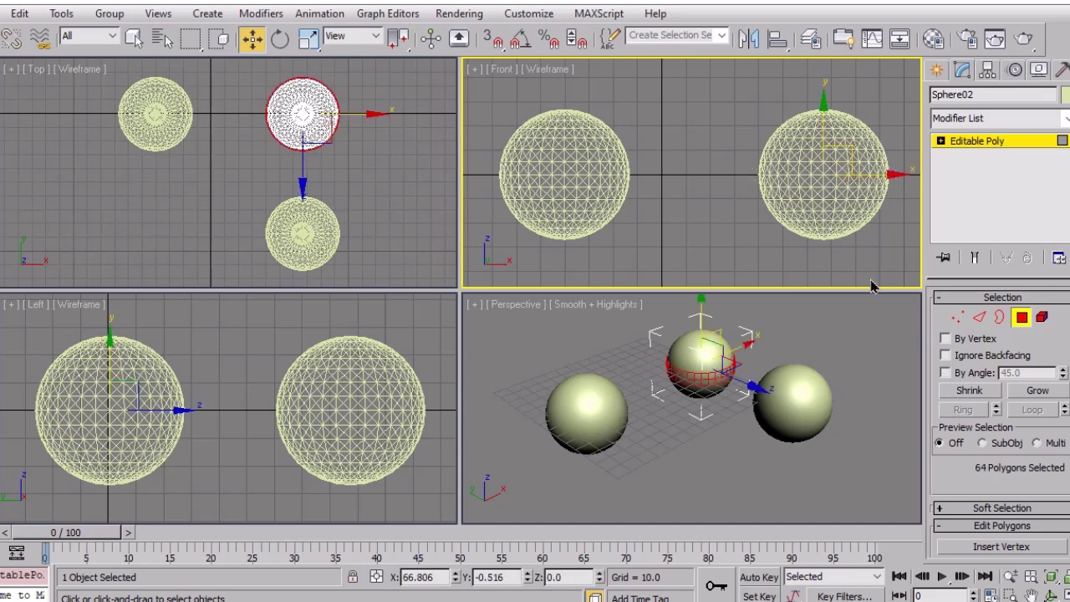
pyautogui.middleClick(721, 480)
pyautogui.scroll(5, 732, 420)
pyautogui.scroll(1, 734, 418)
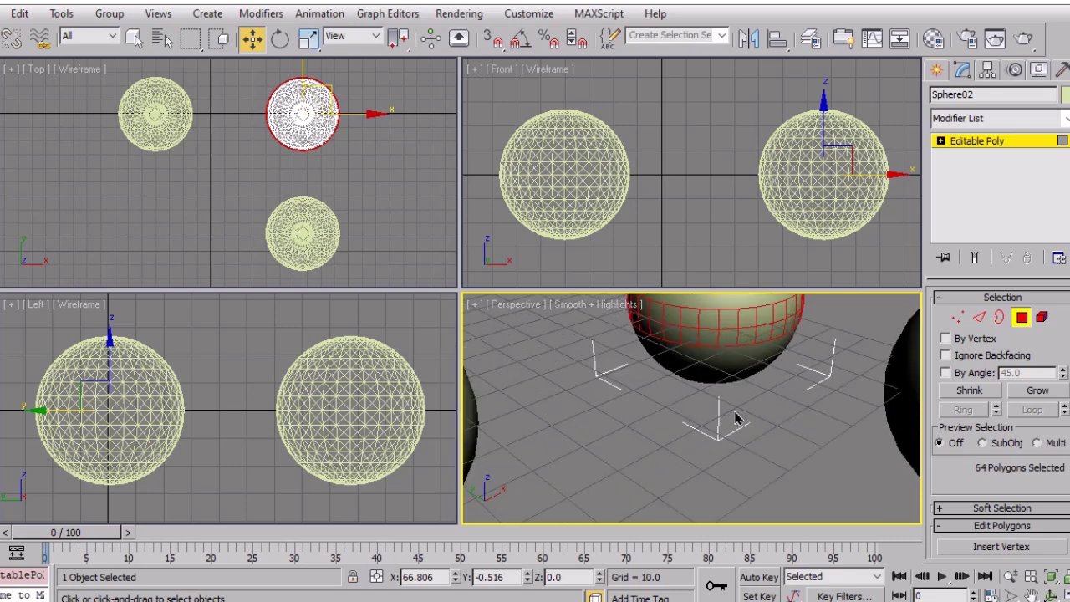
pyautogui.scroll(-6, 736, 414)
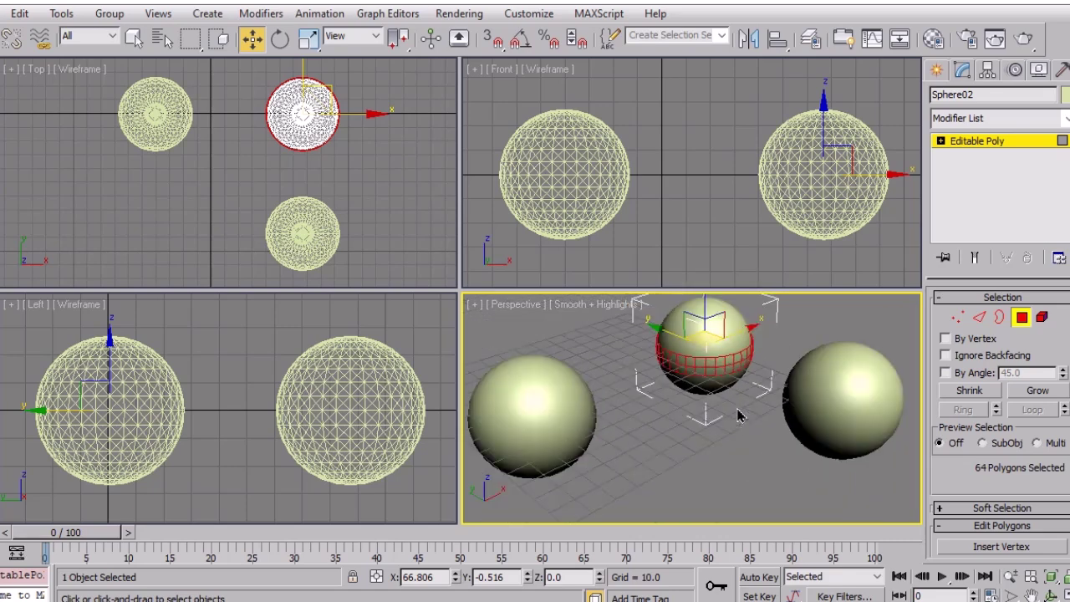
# Scale the selected equator polygons outward into a wide saucer-like rim and leave polygon editing
pyautogui.click(309, 38)
pyautogui.moveTo(703, 378); pyautogui.dragTo(752, 410)
pyautogui.click(782, 494)
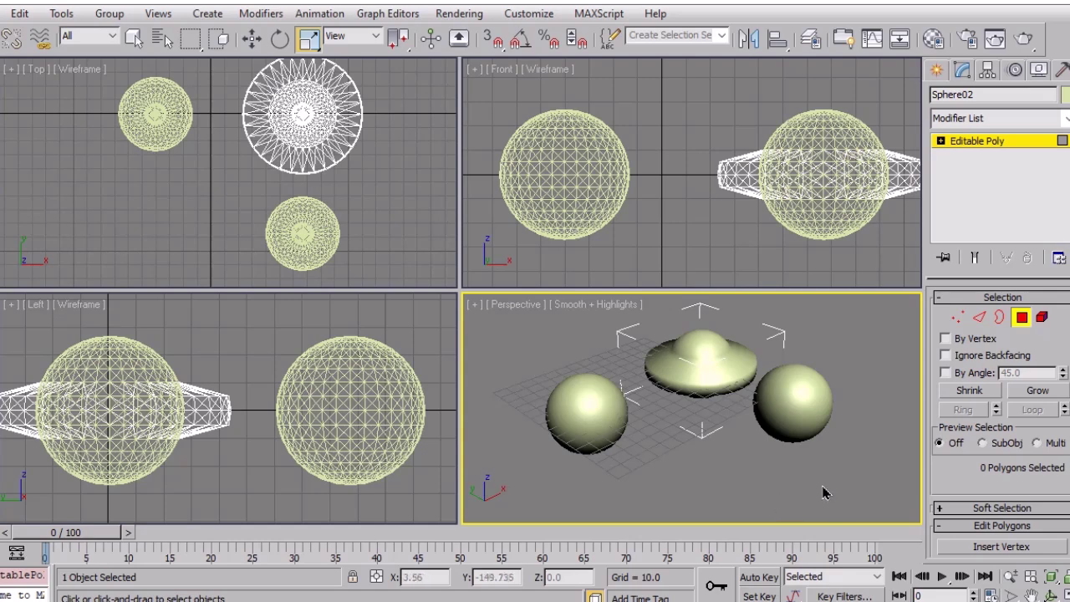
pyautogui.click(976, 141)
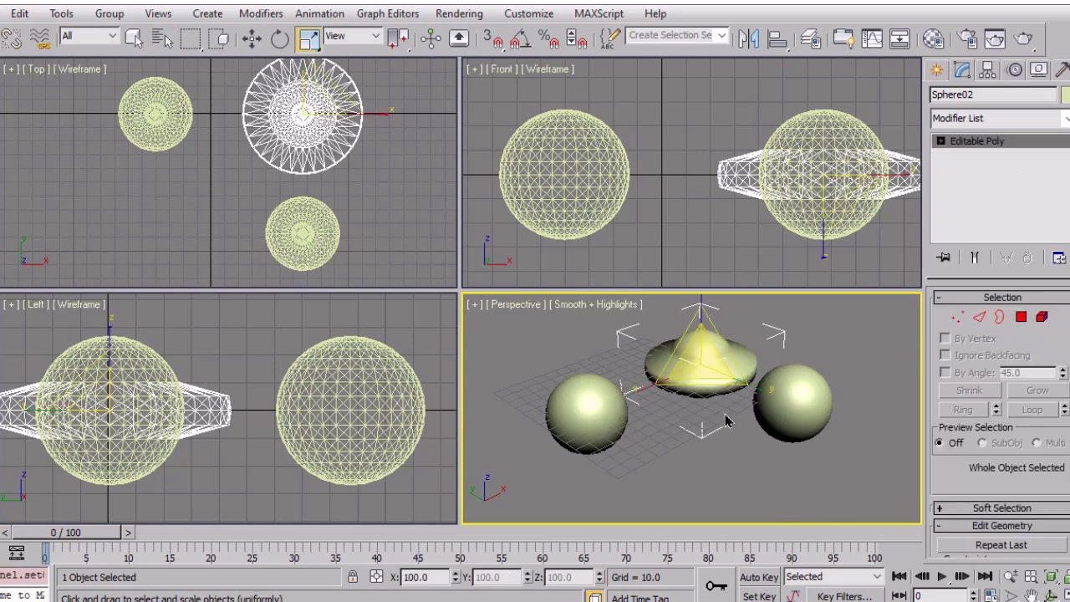
# Move the third sphere in the Perspective view to about X 2, Y -85.5
pyautogui.click(809, 412)
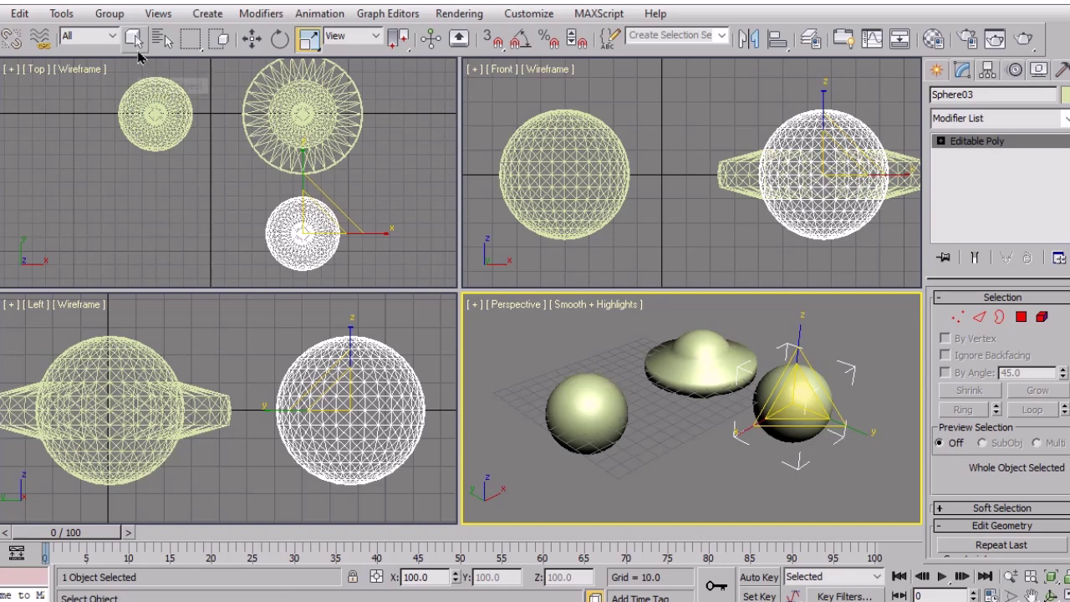
pyautogui.click(136, 42)
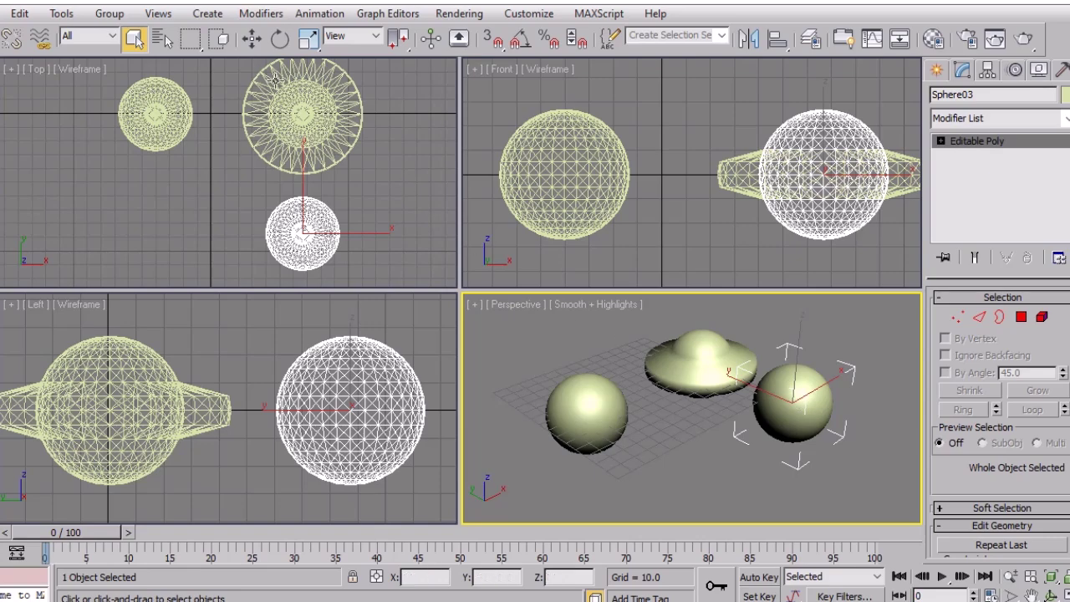
pyautogui.click(251, 38)
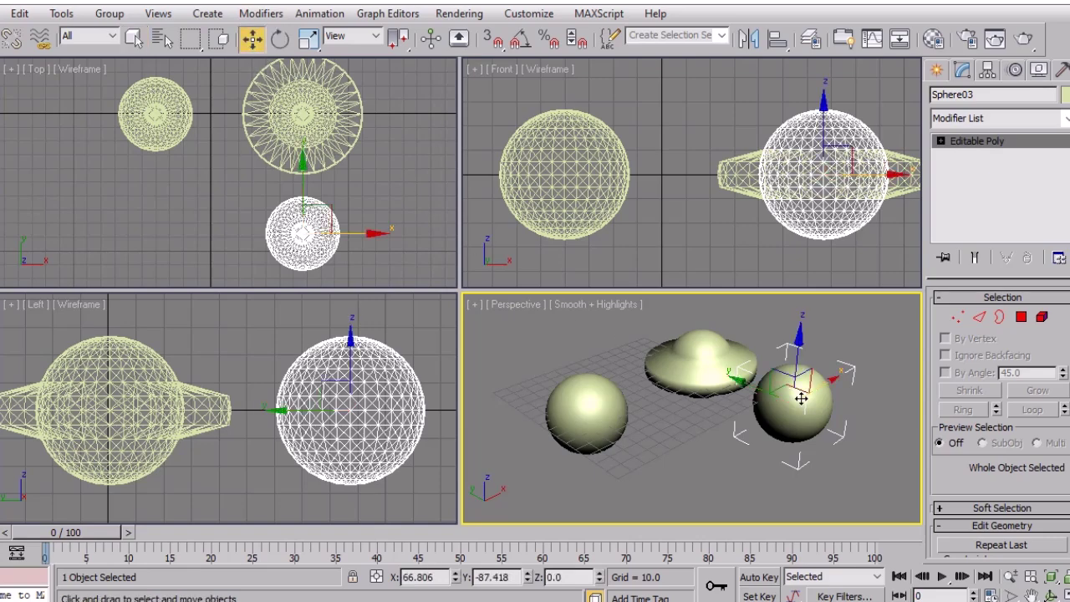
pyautogui.moveTo(801, 399); pyautogui.dragTo(732, 428)
pyautogui.click(779, 435)
pyautogui.click(714, 444)
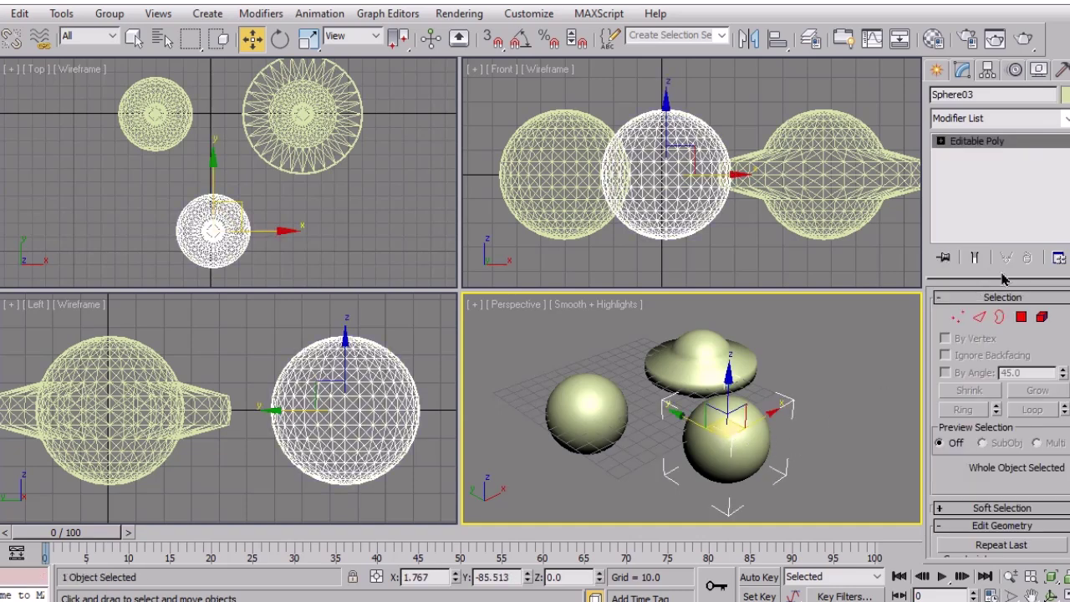
# Select the whole third sphere as an element and apply a Noise modifier to it
pyautogui.click(1042, 317)
pyautogui.click(771, 446)
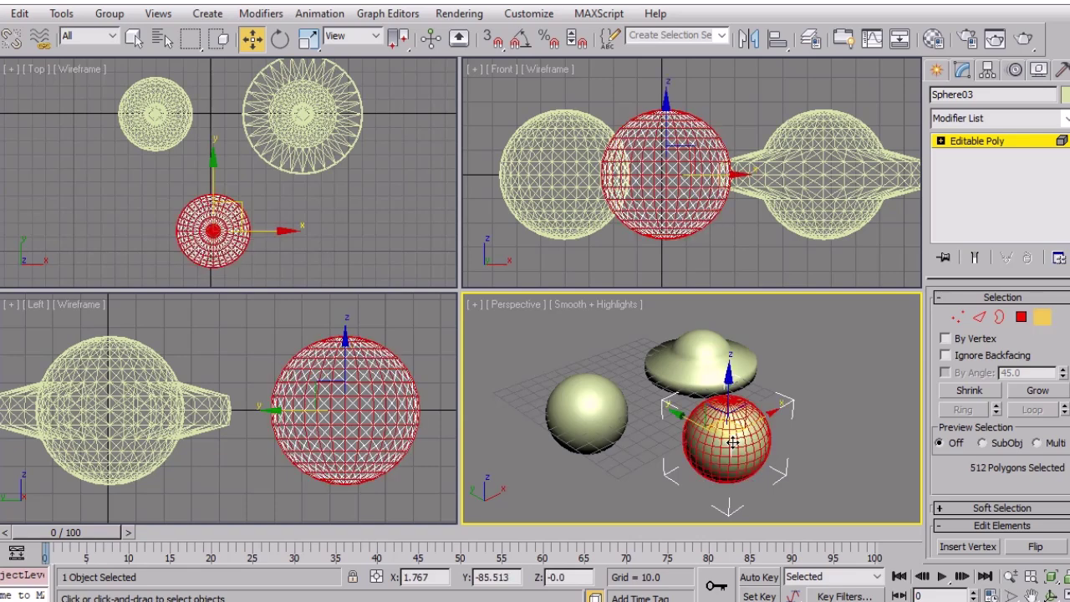
pyautogui.click(1063, 122)
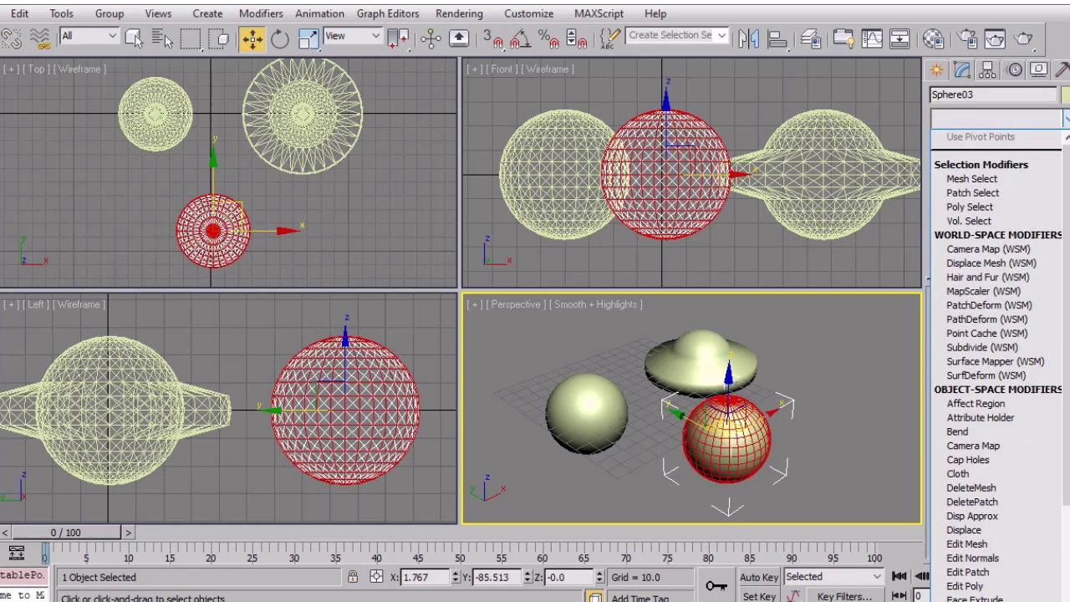
pyautogui.press('n')
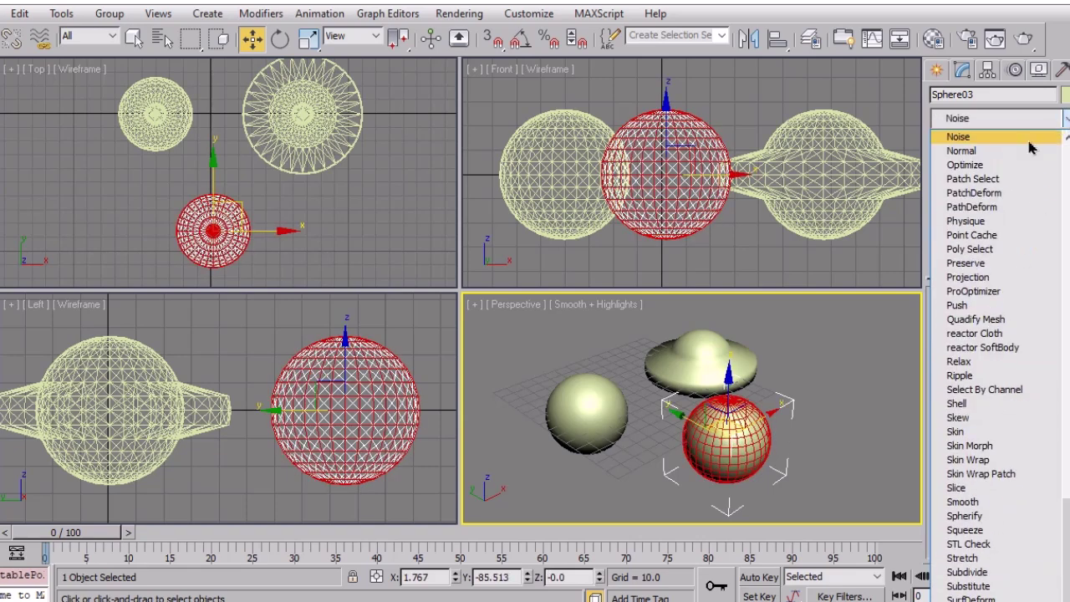
pyautogui.click(1030, 141)
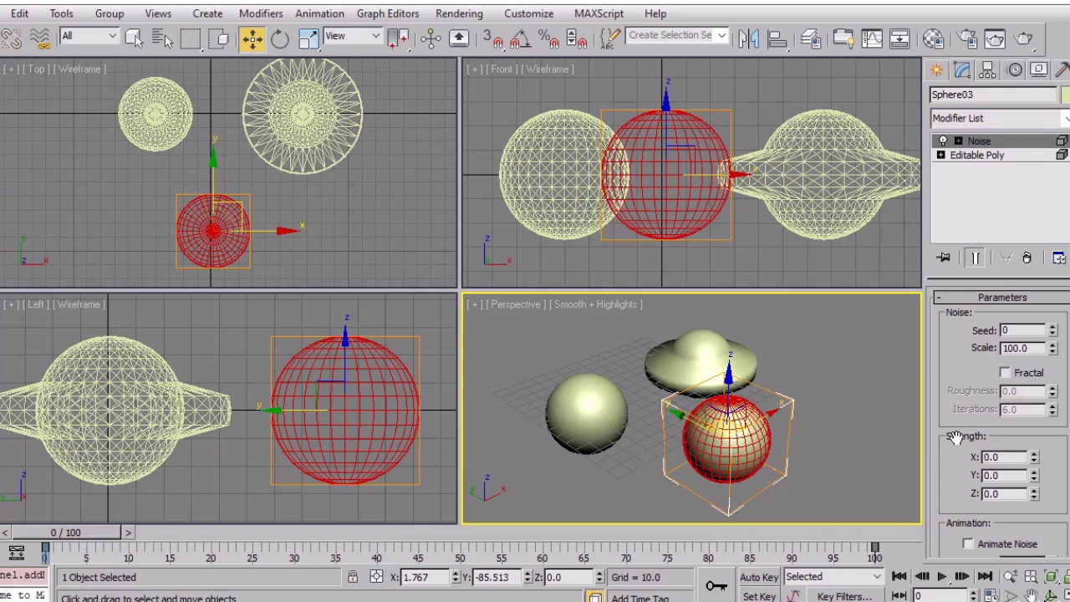
# Turn on Fractal in the Noise modifier's parameters
pyautogui.scroll(-2, 1055, 501)
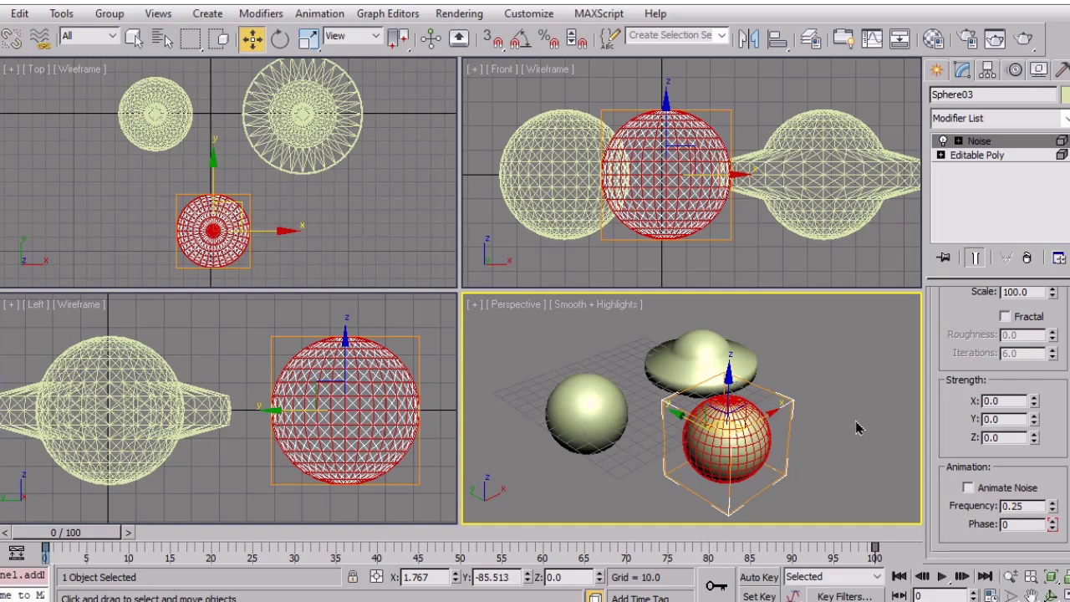
pyautogui.moveTo(951, 334); pyautogui.dragTo(958, 465)
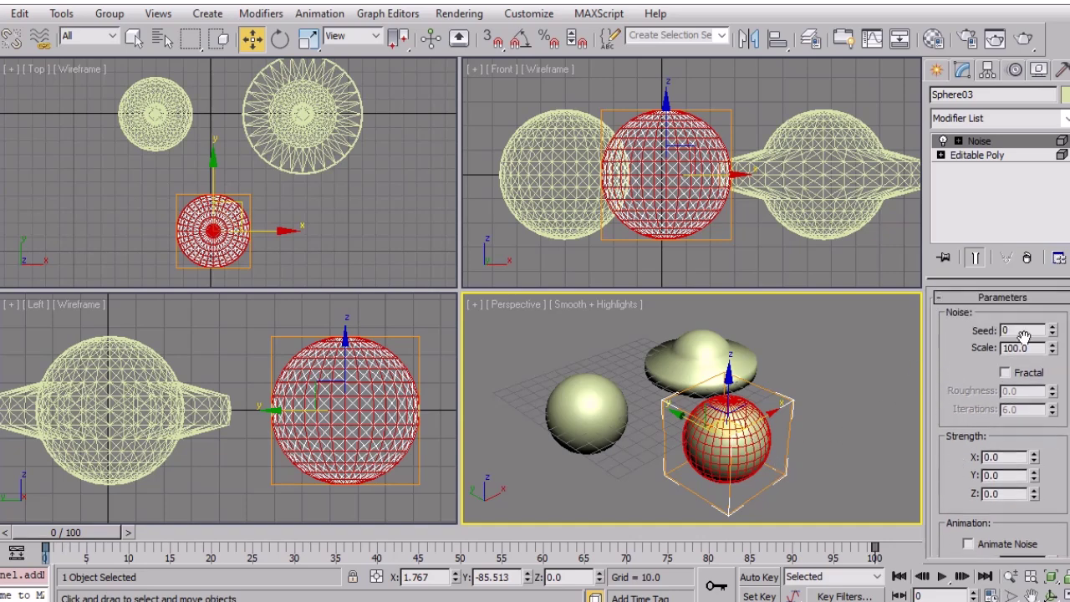
pyautogui.click(1006, 373)
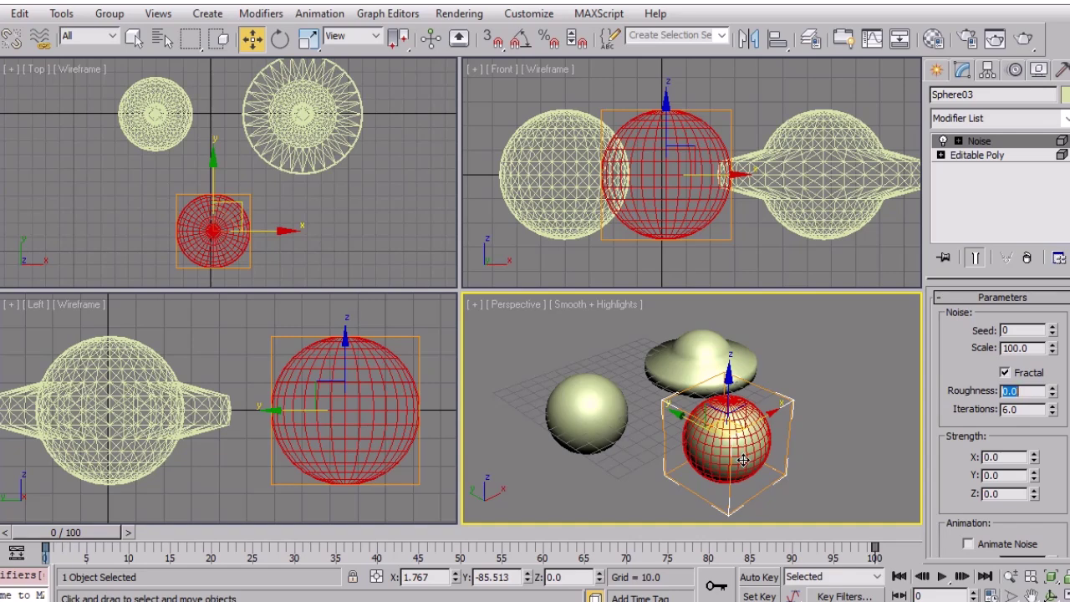
# Set the noisy sphere's Noise roughness to 0.8 and its X, Y and Z strength to 11, then deselect it
pyautogui.write('.8')
pyautogui.press('Tab')
pyautogui.doubleClick(1003, 457)
pyautogui.write('11')
pyautogui.doubleClick(1006, 475)
pyautogui.write('11')
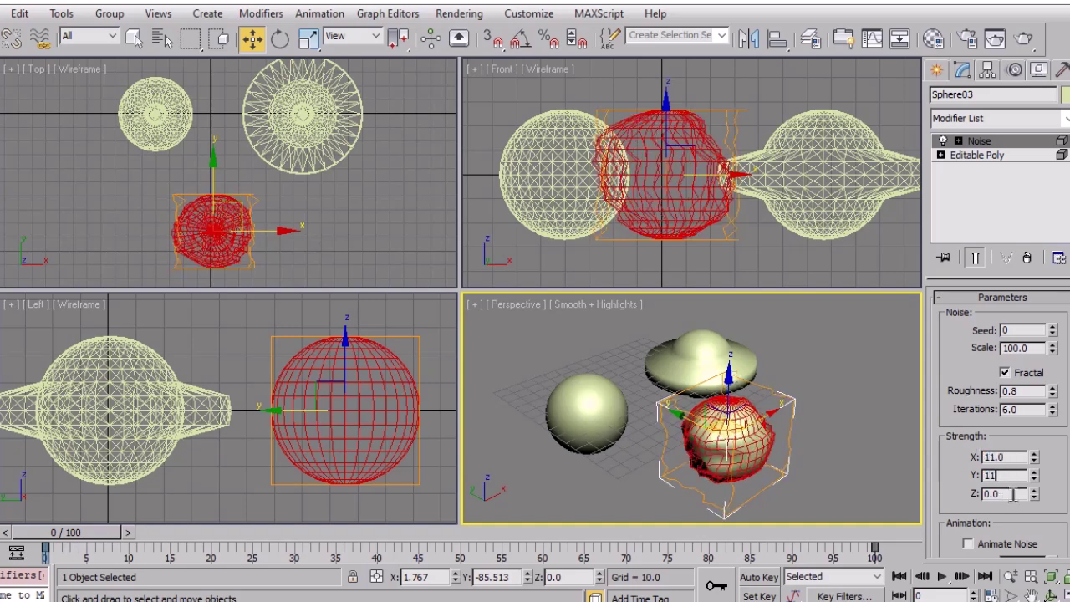
pyautogui.doubleClick(1014, 494)
pyautogui.write('11')
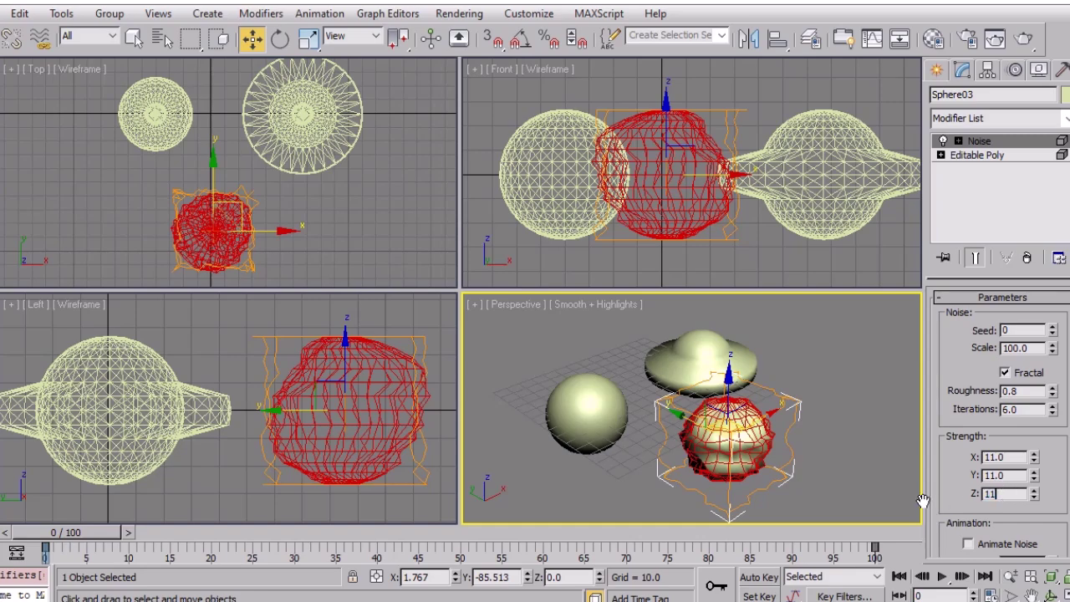
pyautogui.click(857, 481)
# Examine the noise-deformed sphere up close and beside the other two objects, both selected and deselected
pyautogui.scroll(5, 750, 452)
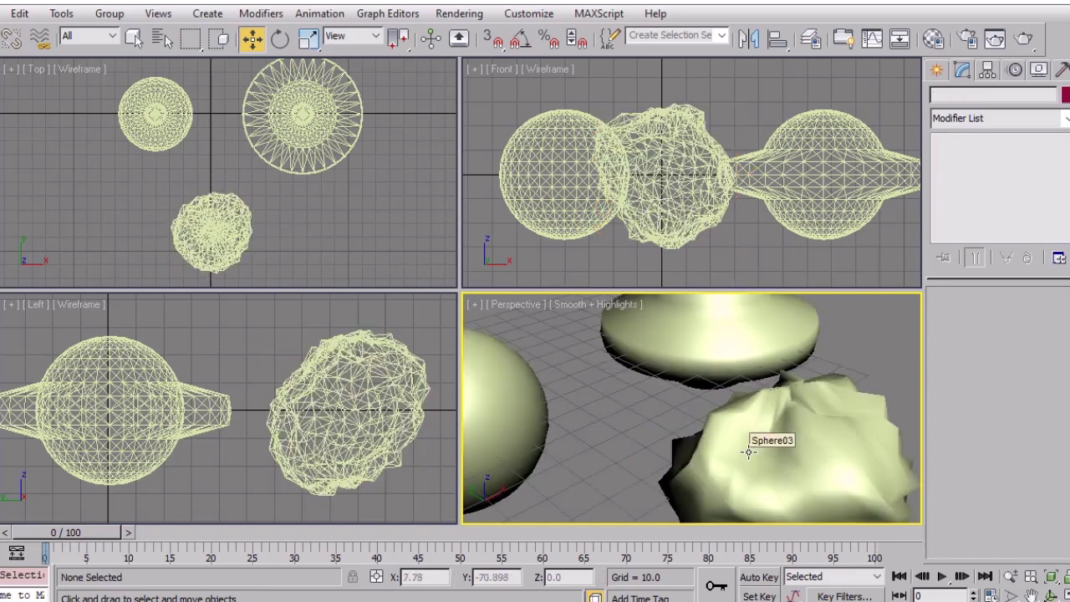
pyautogui.scroll(-4, 750, 453)
pyautogui.click(750, 452)
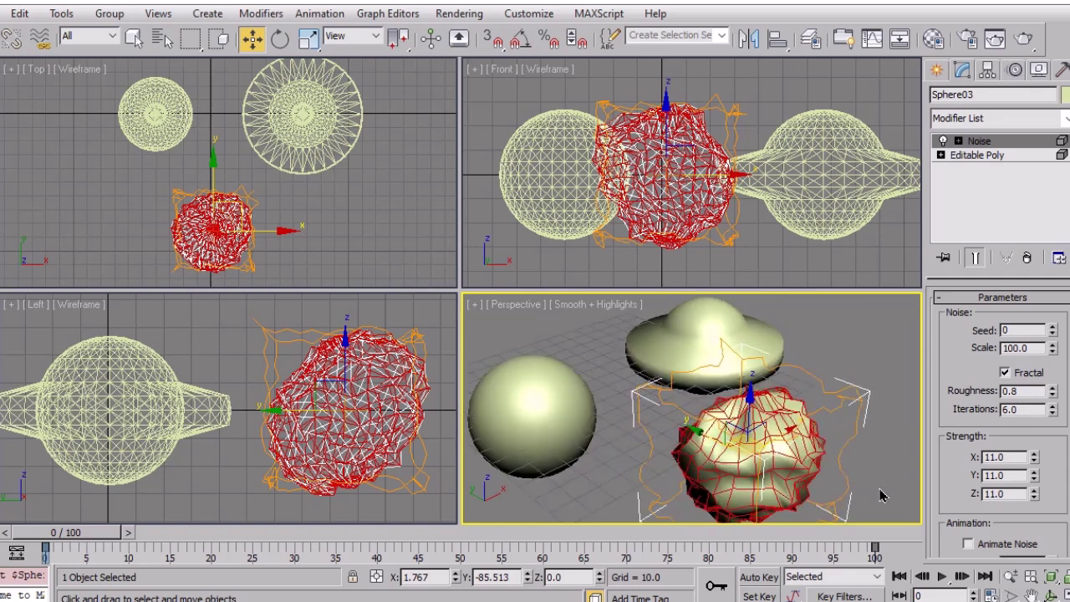
pyautogui.scroll(-2, 804, 466)
pyautogui.click(817, 469)
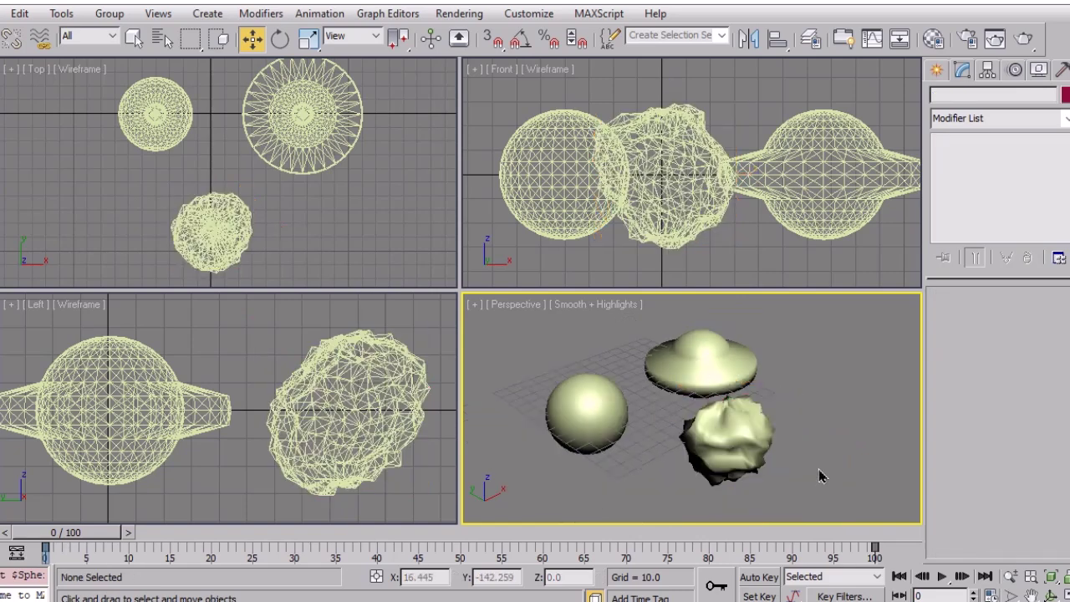
pyautogui.click(764, 443)
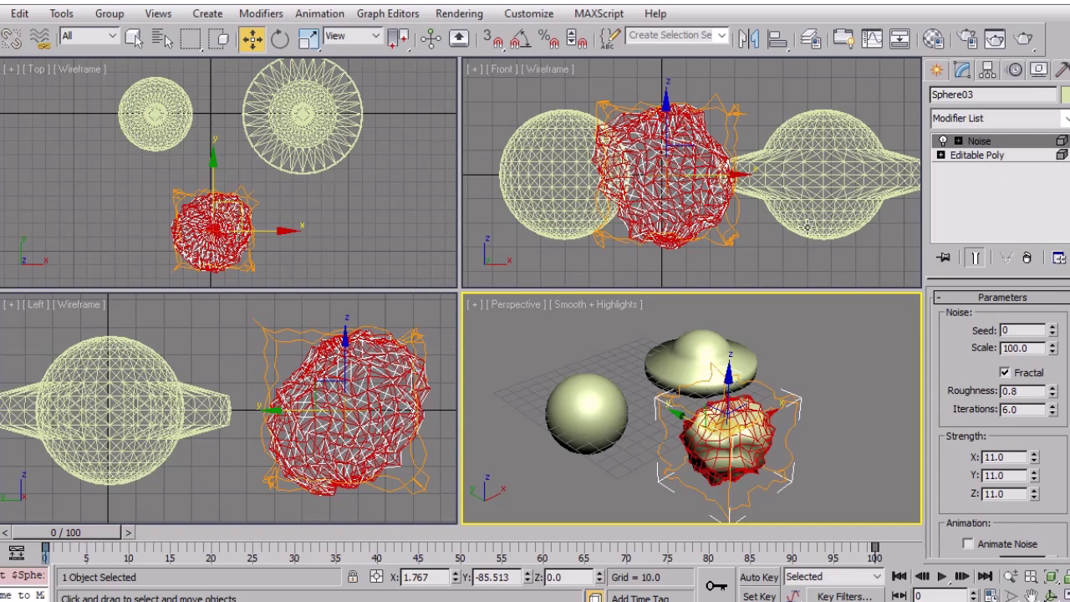
pyautogui.click(133, 37)
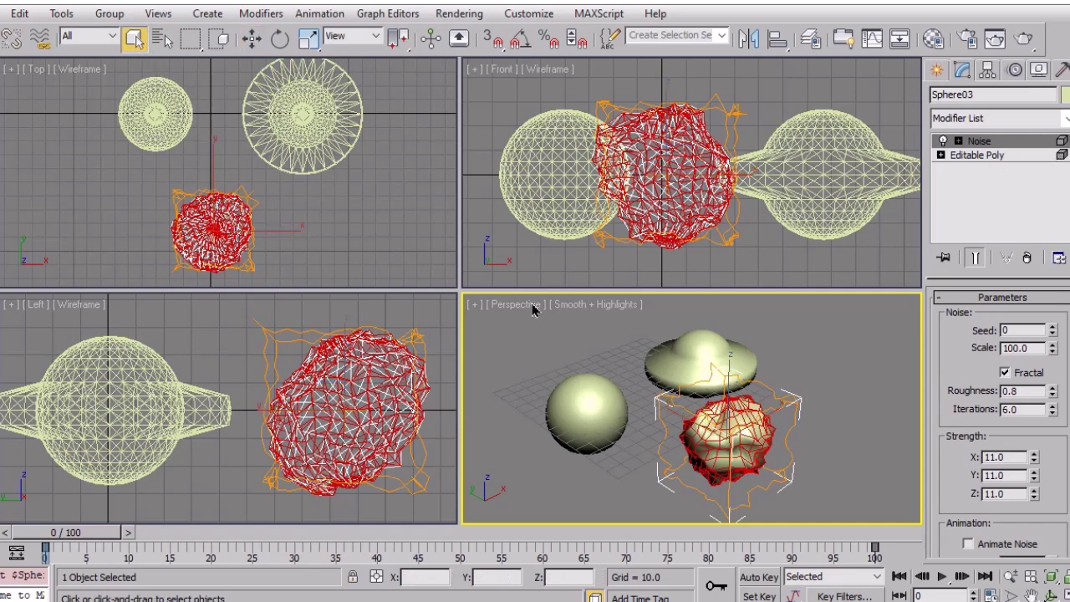
pyautogui.click(806, 375)
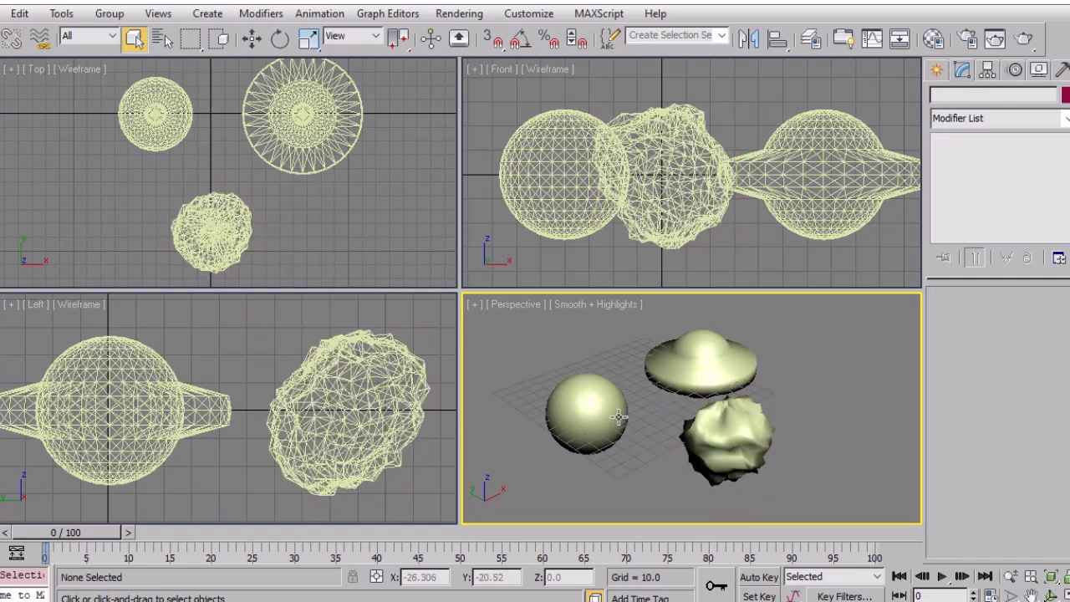
# Add a Morpher modifier to the plain sphere and pick the noise-deformed sphere as the first channel's target
pyautogui.click(567, 409)
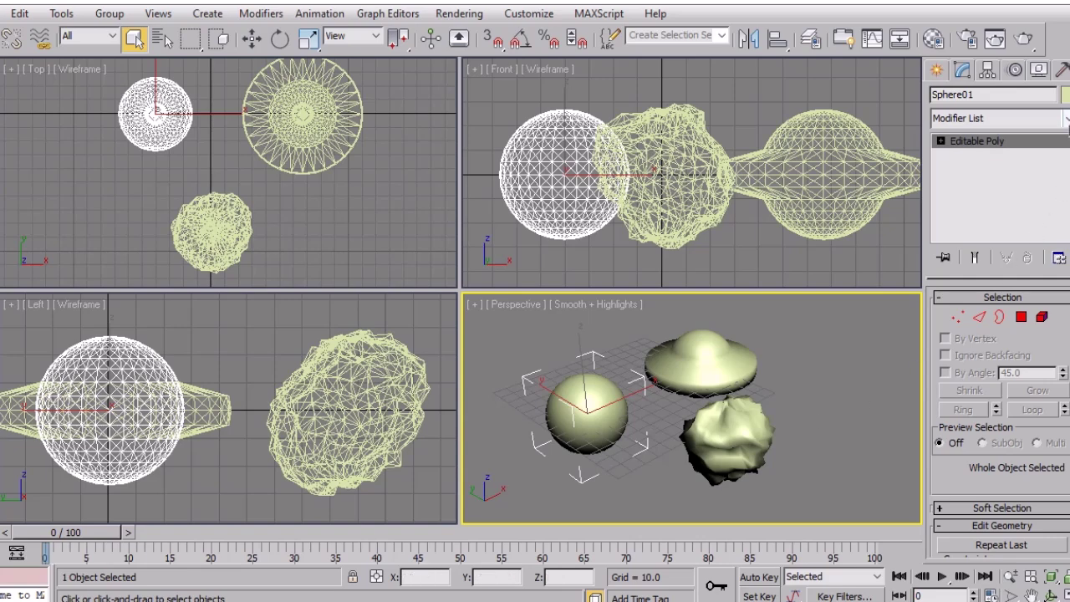
pyautogui.click(1067, 121)
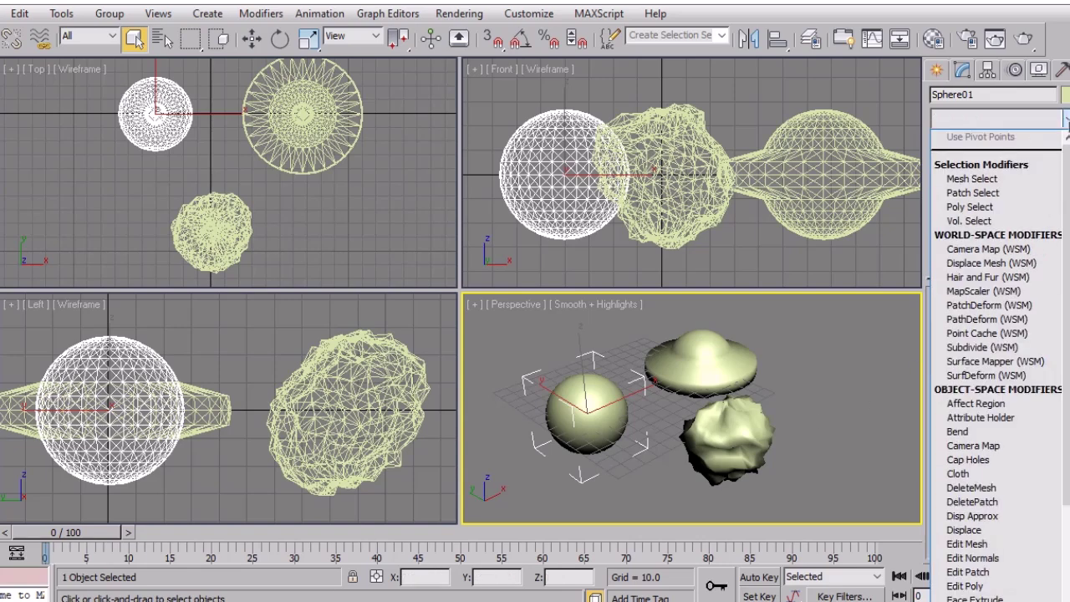
pyautogui.write('mo')
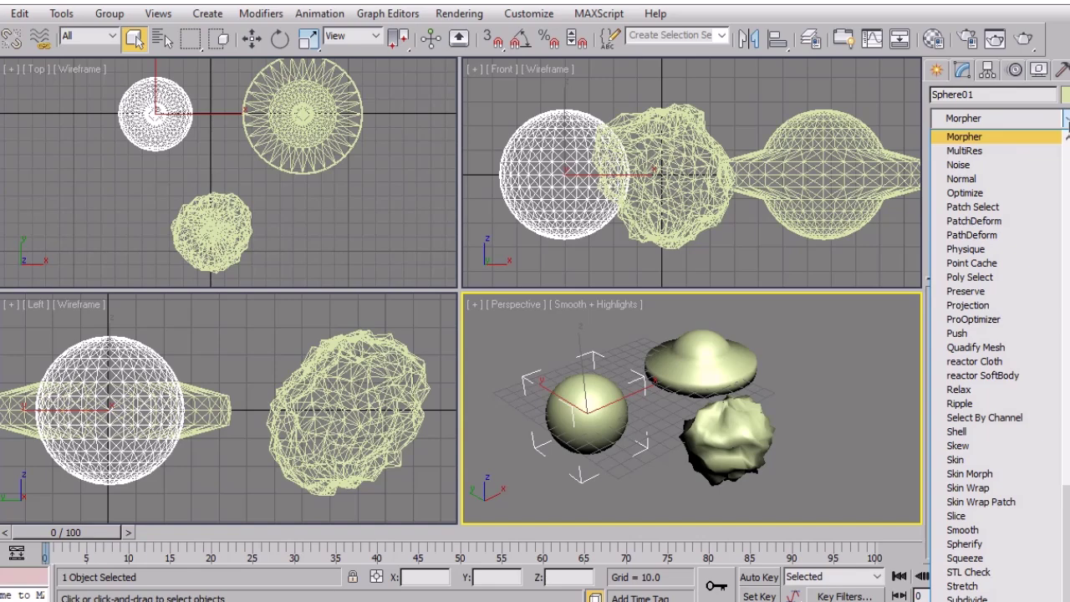
pyautogui.click(1011, 138)
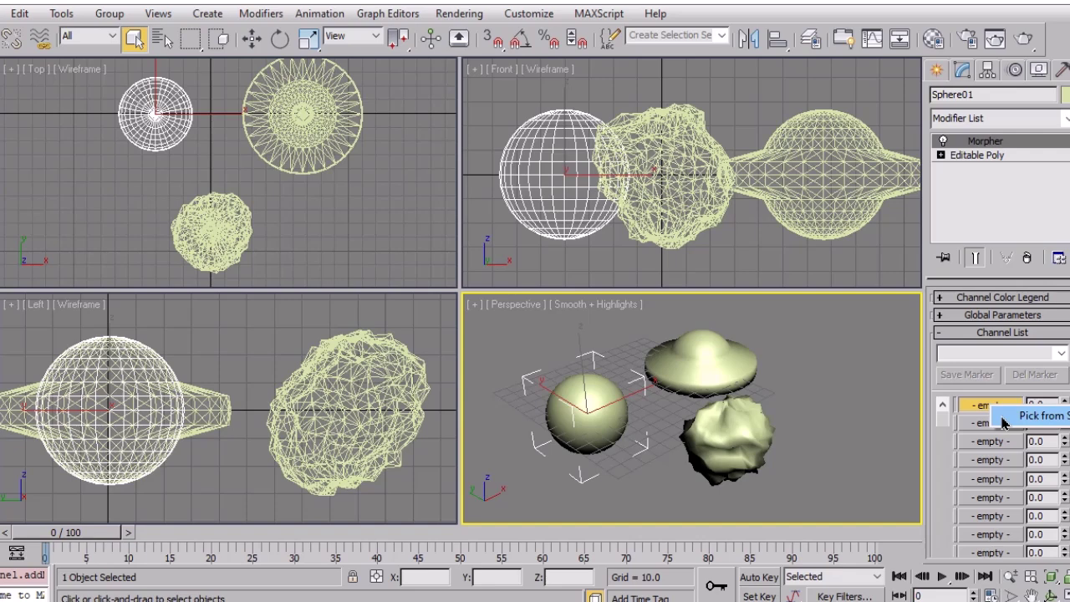
pyautogui.click(1003, 423)
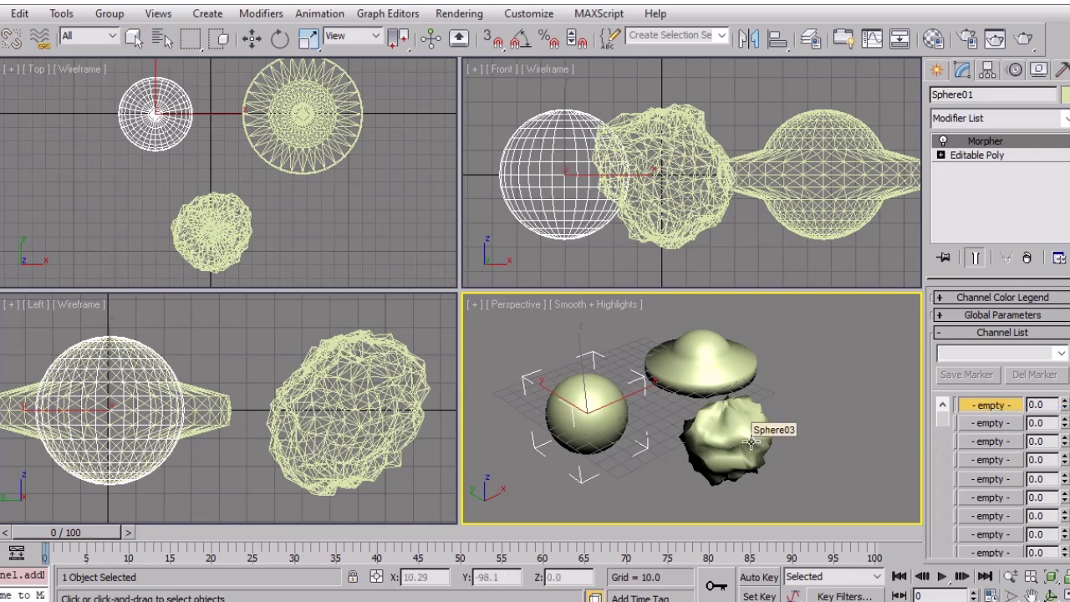
pyautogui.click(751, 443)
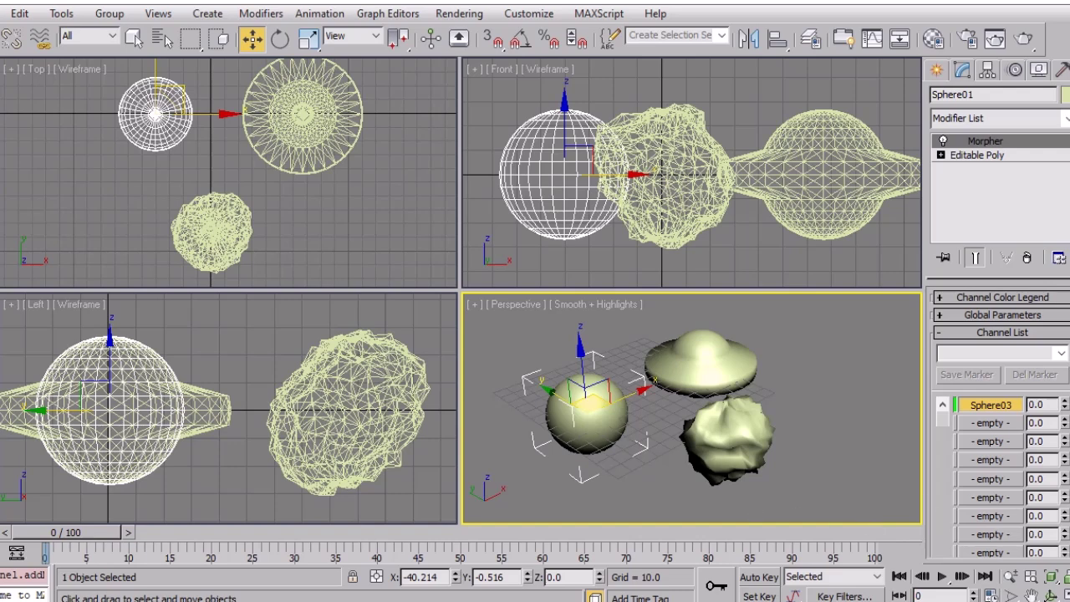
# Test the first morph channel by raising it to 100, resetting it to 0 and raising it back to 100
pyautogui.click(1051, 404)
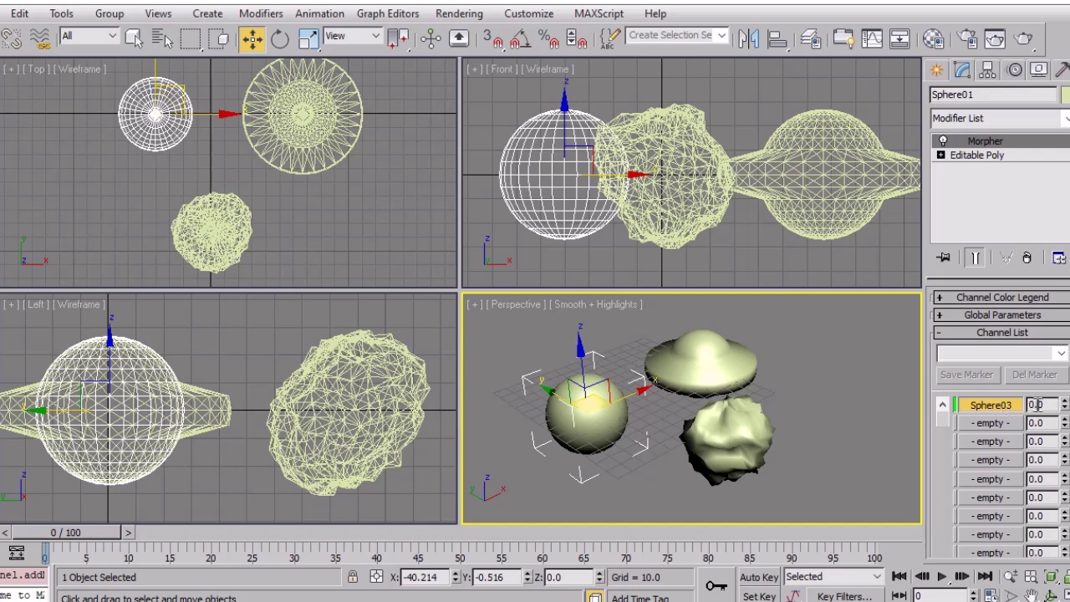
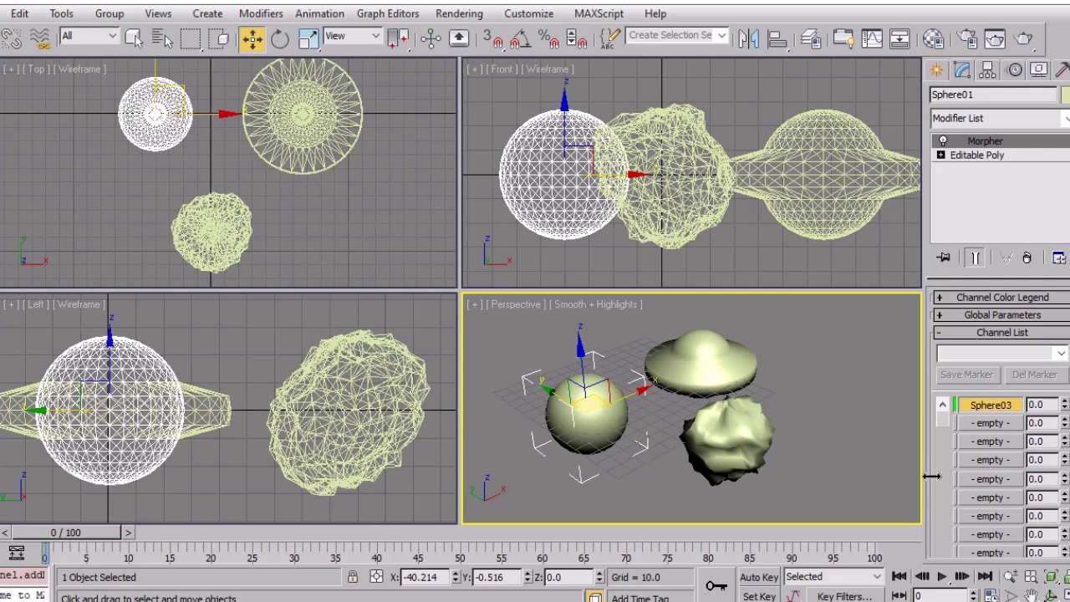
pyautogui.moveTo(1062, 404); pyautogui.dragTo(1062, 339)
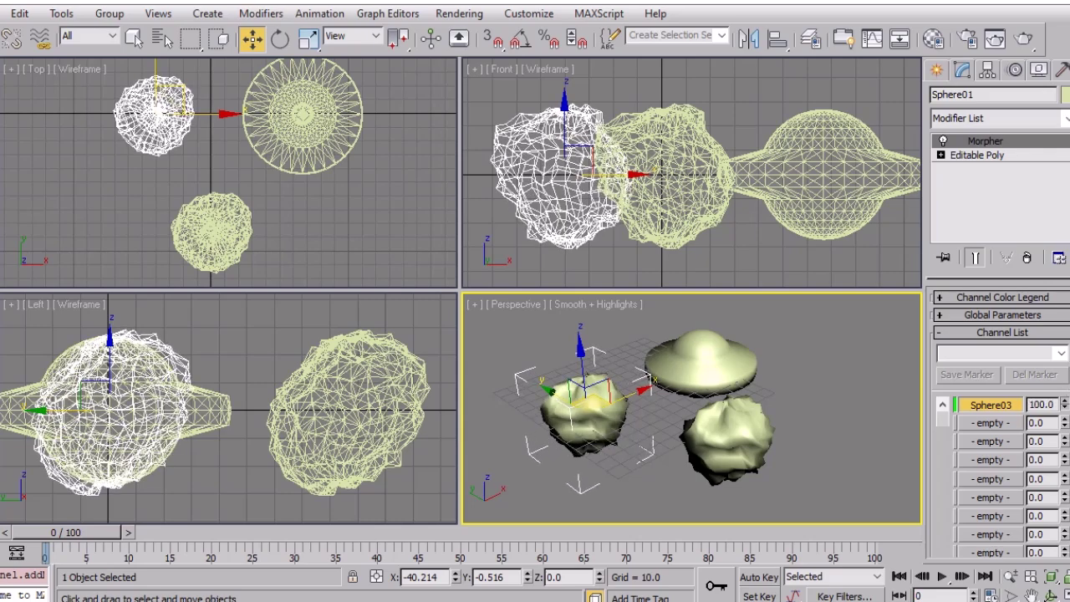
pyautogui.rightClick(1065, 405)
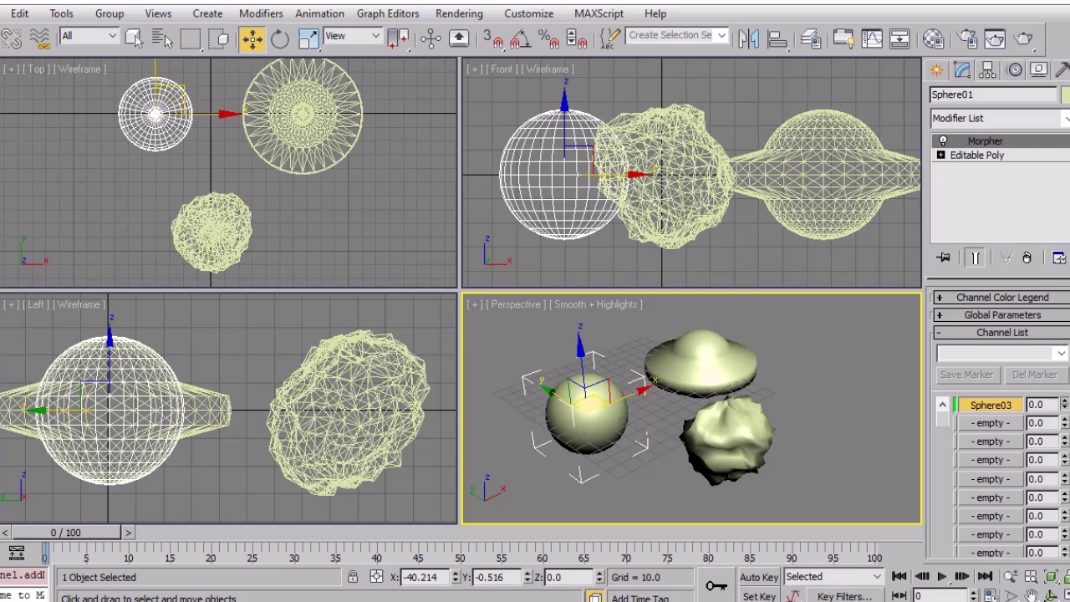
pyautogui.moveTo(1064, 404); pyautogui.dragTo(1065, 373)
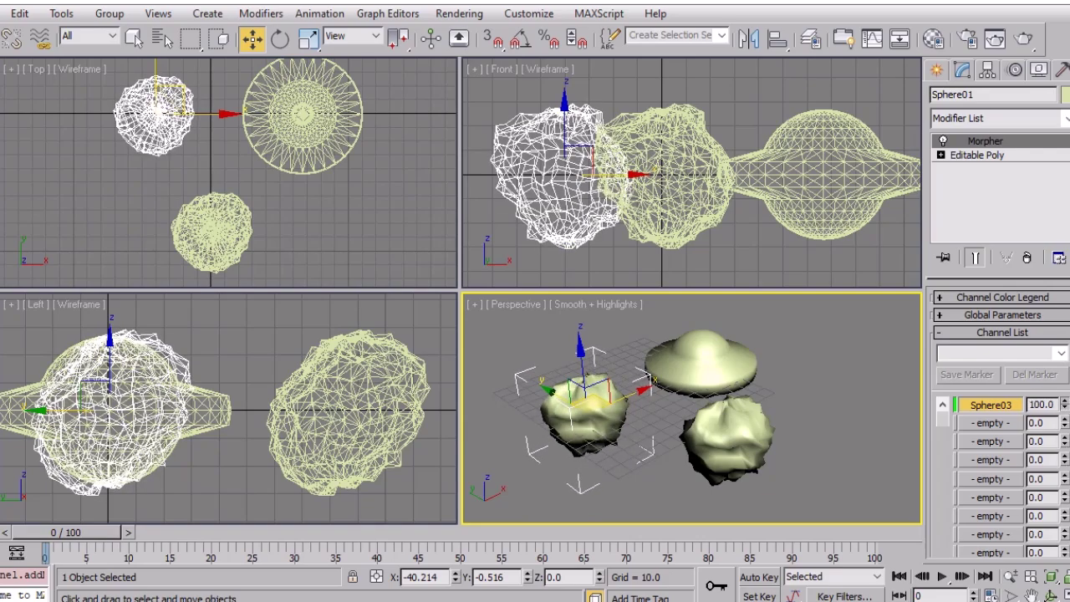
# Pick the saucer-shaped sphere from the scene as the target of the second Morpher channel
pyautogui.click(987, 427)
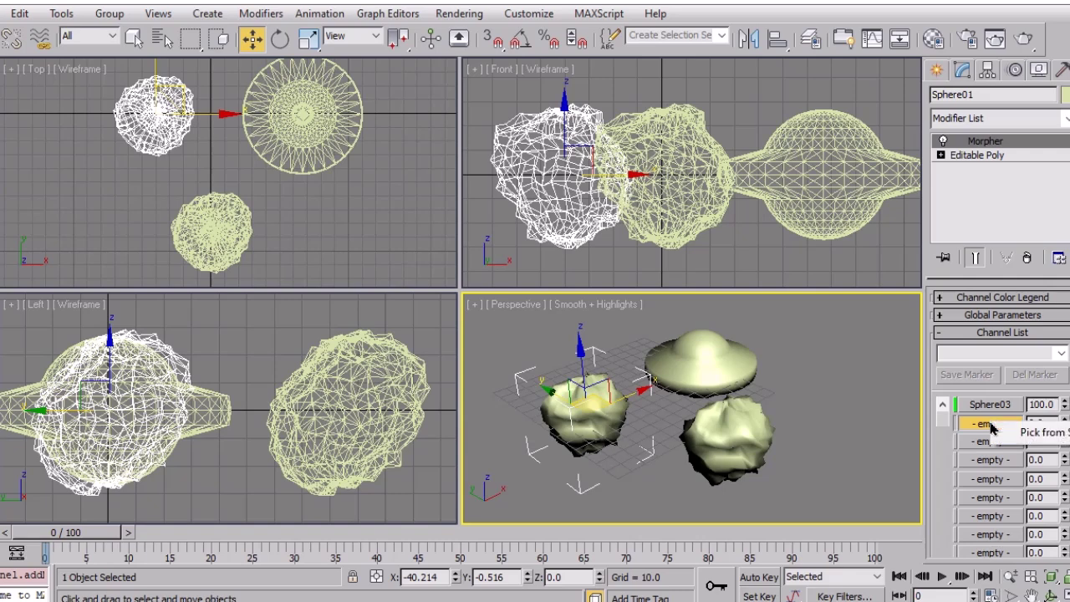
pyautogui.click(991, 426)
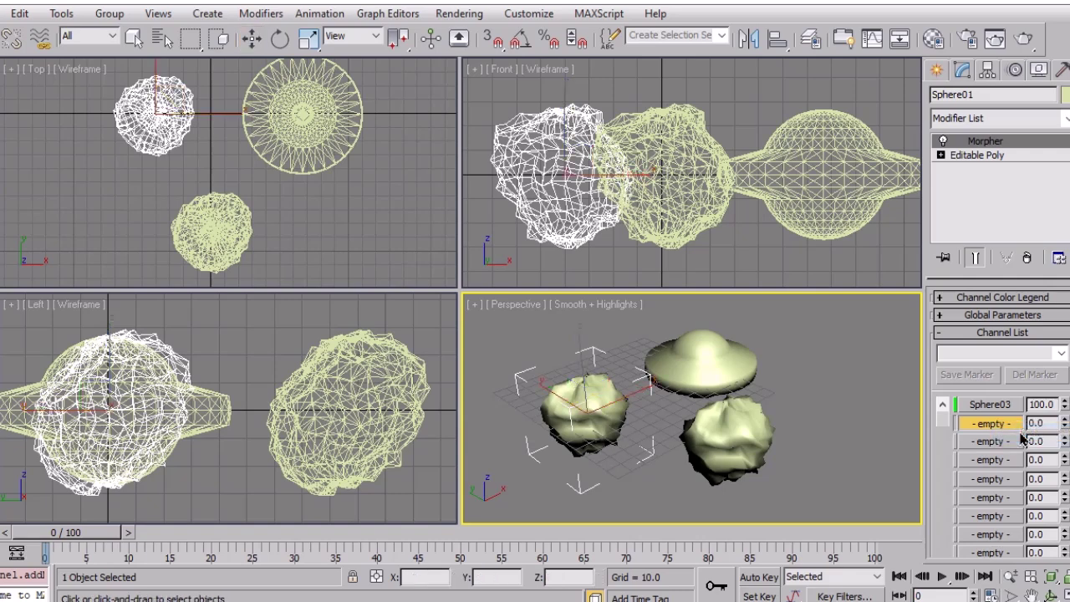
pyautogui.click(726, 356)
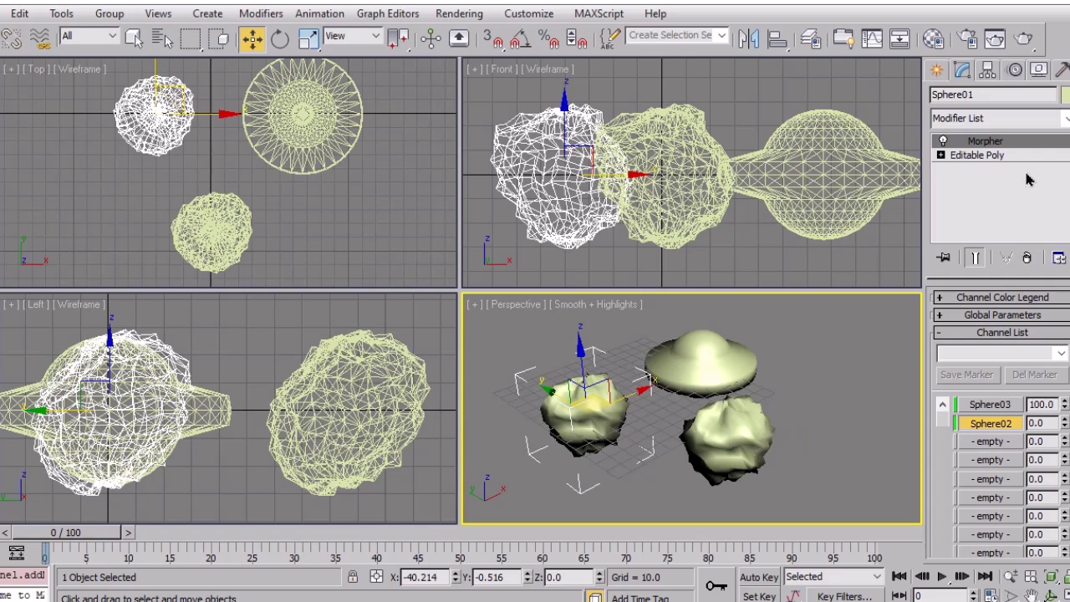
# Give the saucer-shaped sphere a descriptive object name containing "ring"
pyautogui.click(990, 98)
pyautogui.moveTo(990, 98); pyautogui.dragTo(938, 120)
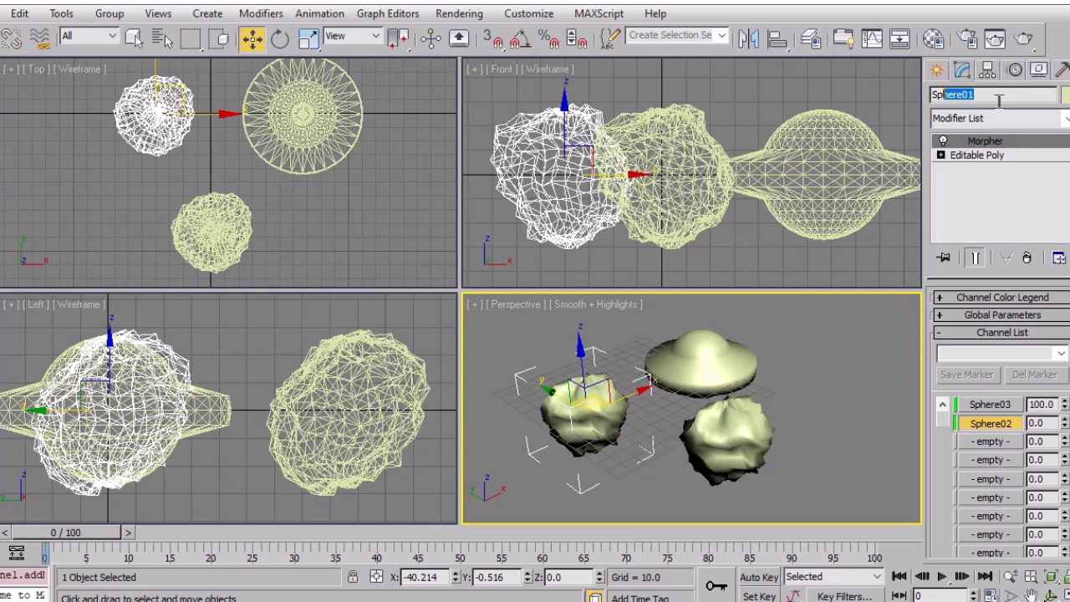
pyautogui.moveTo(999, 99); pyautogui.dragTo(897, 107)
pyautogui.click(734, 362)
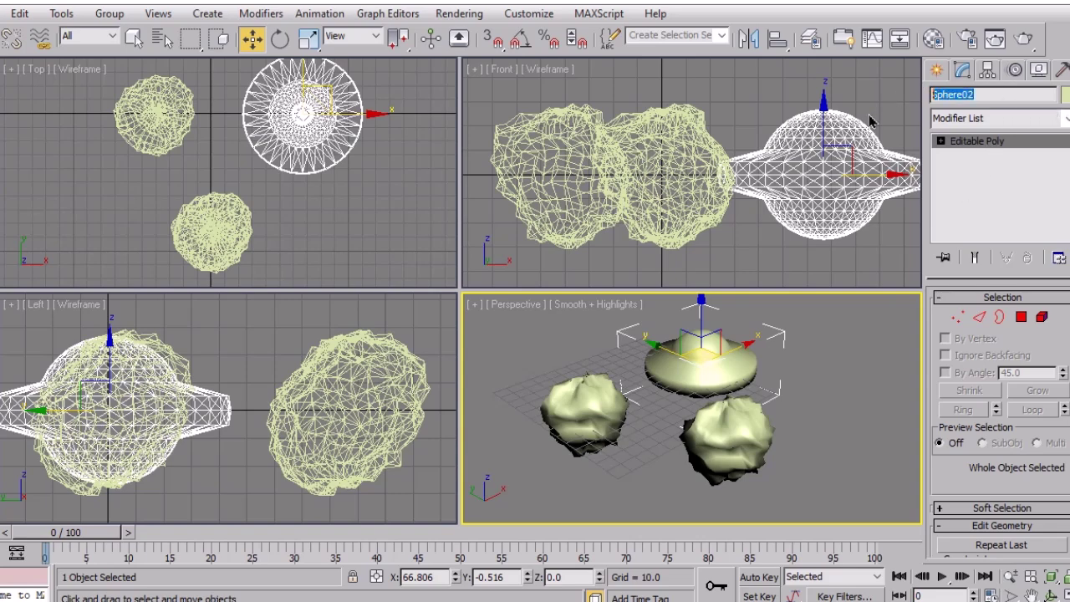
pyautogui.write('Pl')
pyautogui.write('ring')
# Rename the noise-deformed sphere as Asteroid
pyautogui.click(748, 439)
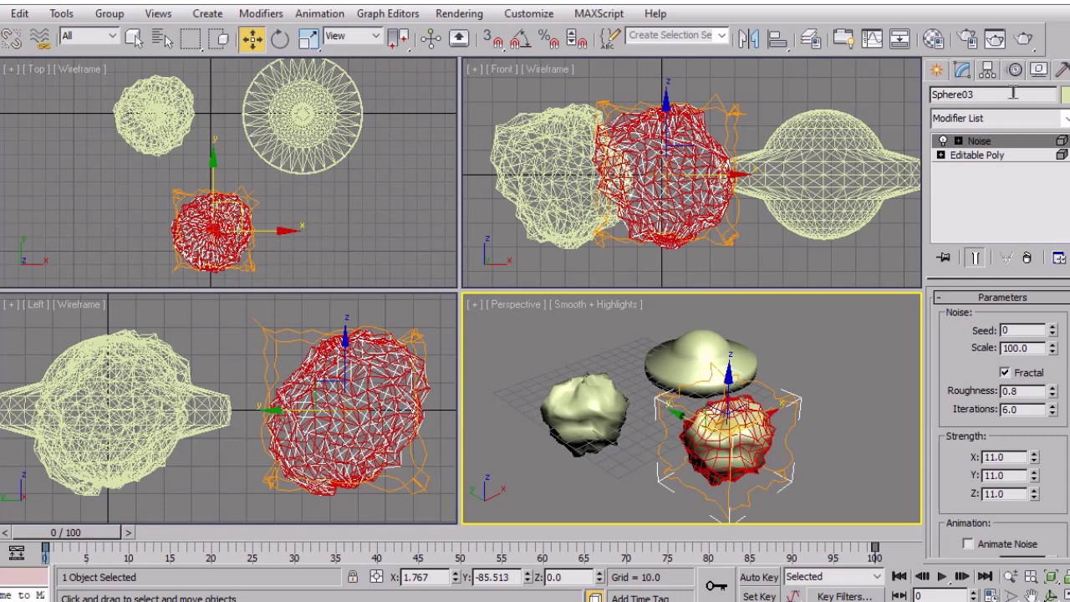
pyautogui.moveTo(1014, 93); pyautogui.dragTo(920, 90)
pyautogui.write('Asteroid')
pyautogui.press('Return')
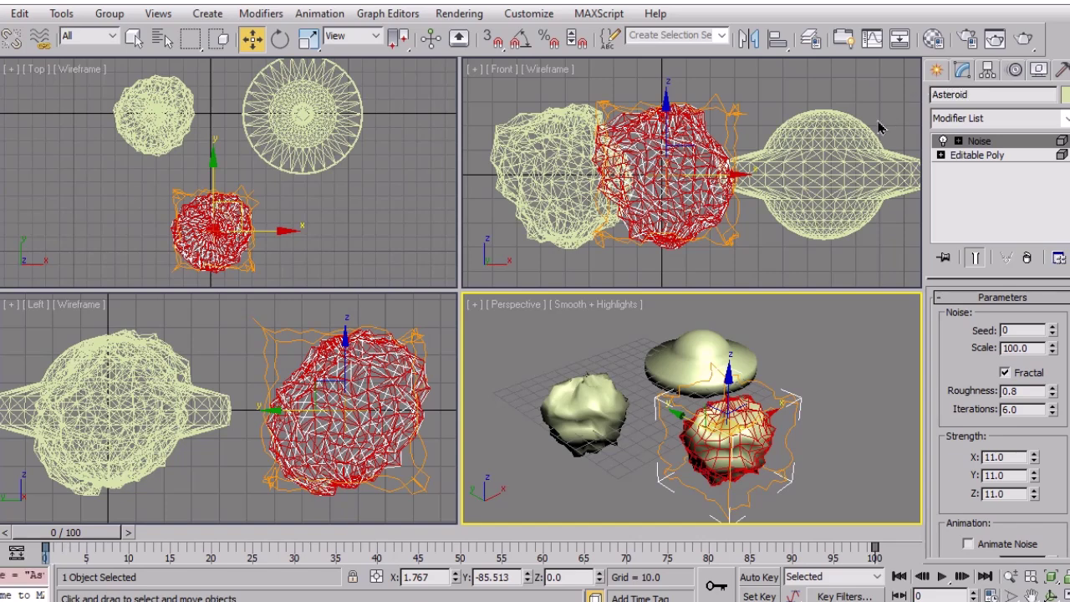
# Try to refresh the first Morpher channel's name on the base sphere by reloading its target and starting a new pick
pyautogui.click(565, 405)
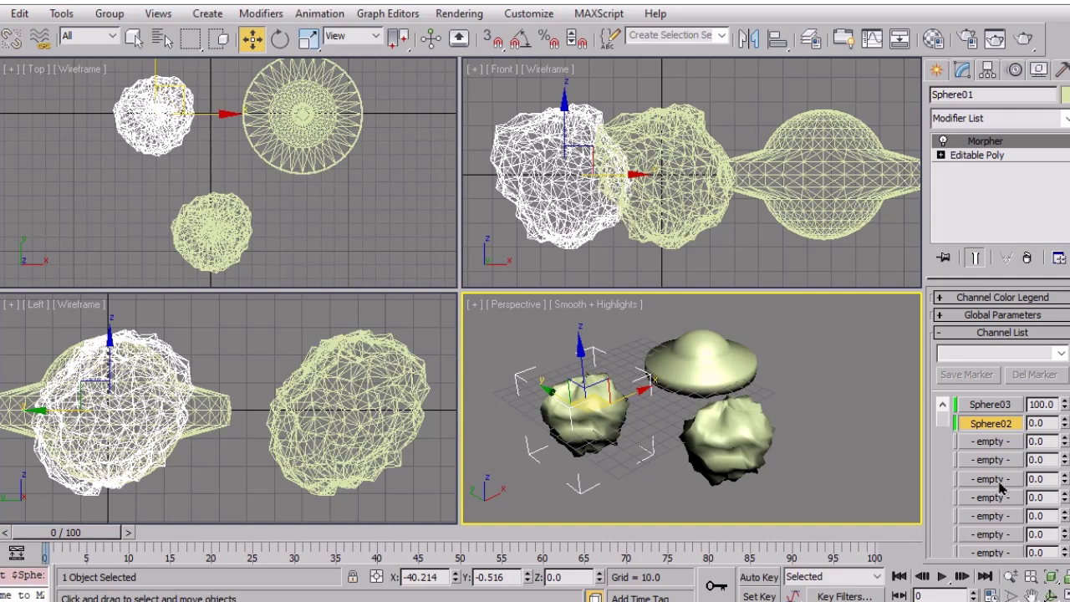
pyautogui.click(1001, 408)
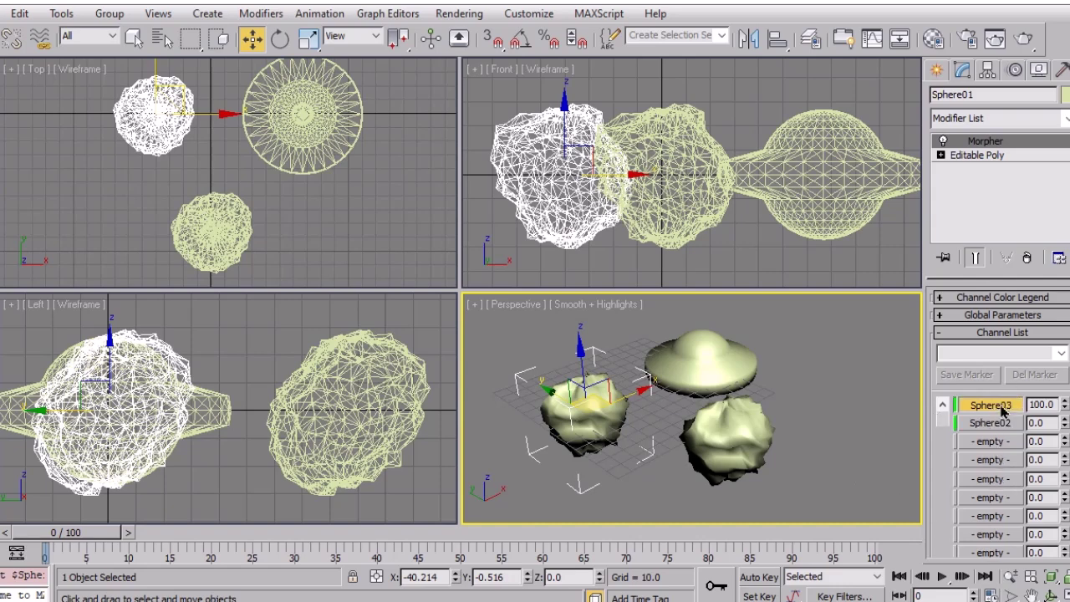
pyautogui.rightClick(1002, 408)
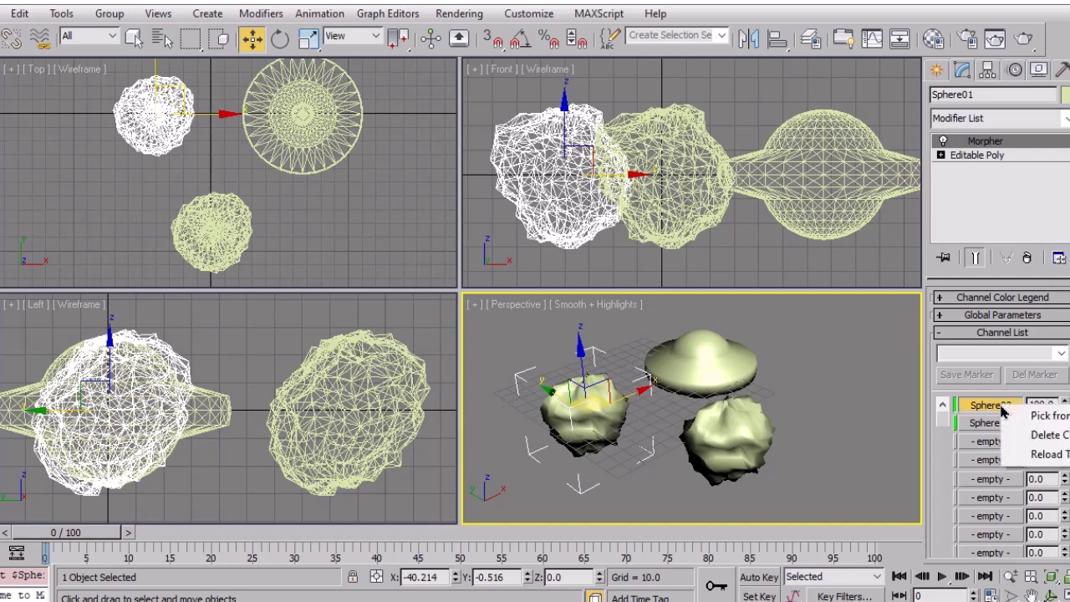
pyautogui.click(1027, 458)
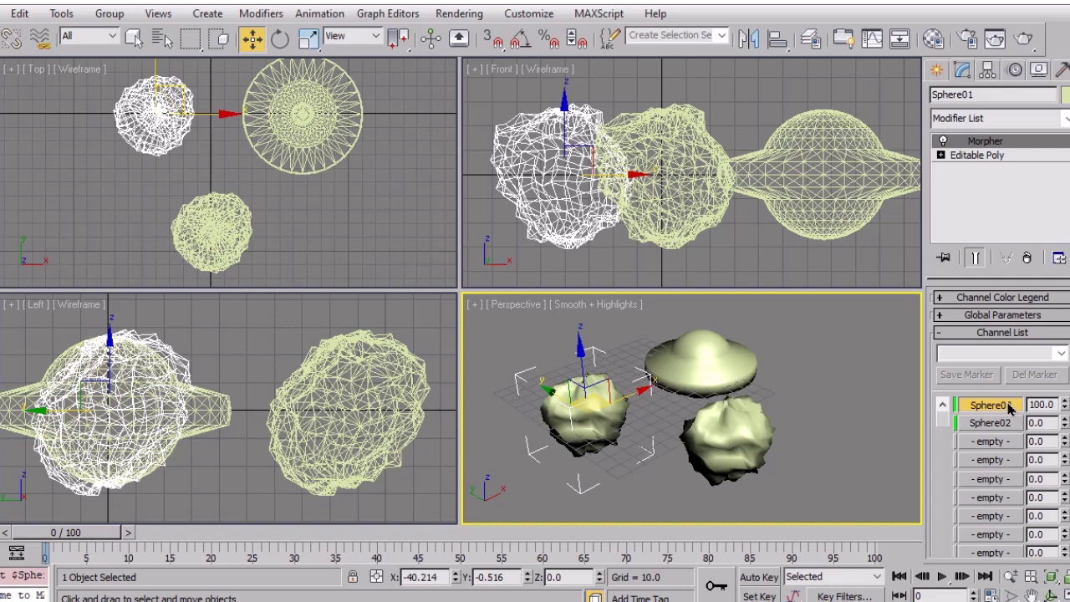
pyautogui.rightClick(1021, 409)
pyautogui.click(1025, 413)
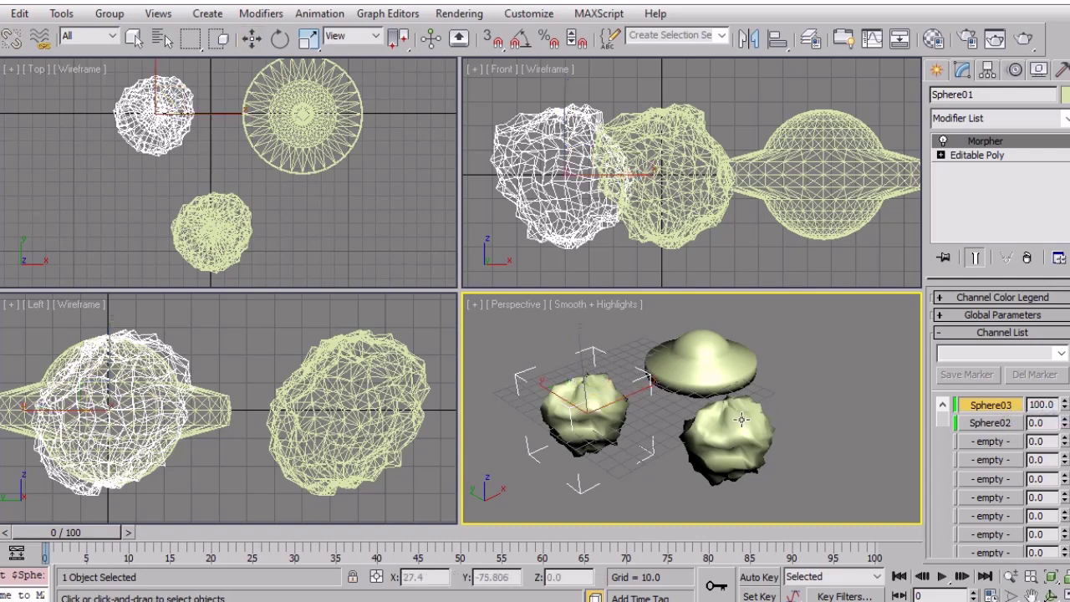
pyautogui.press('w')
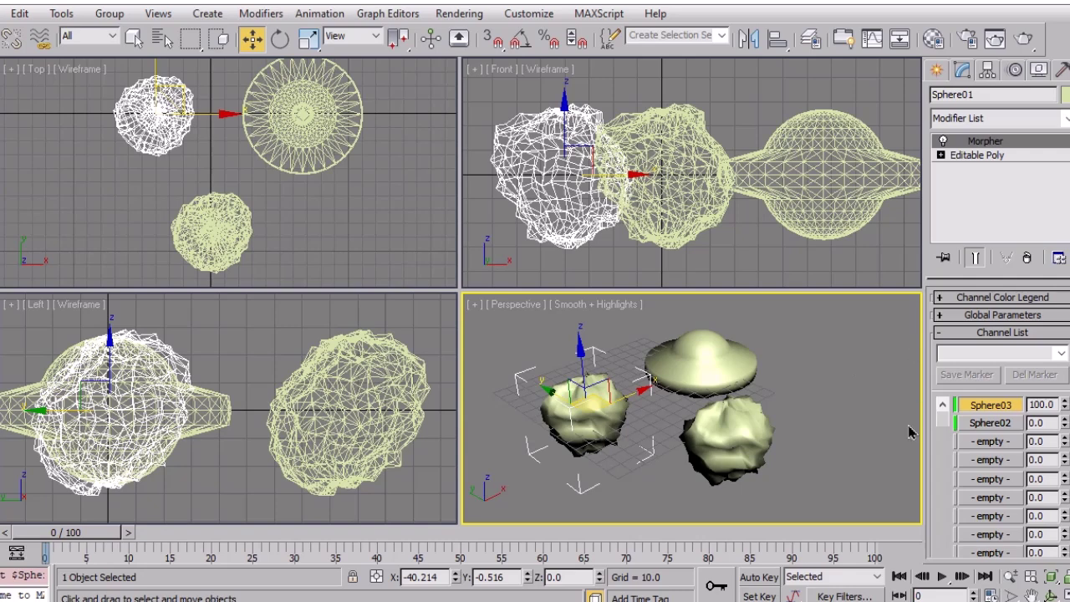
# Check the asteroid's object name and remove the Morpher modifier from the base sphere
pyautogui.click(856, 428)
pyautogui.click(784, 451)
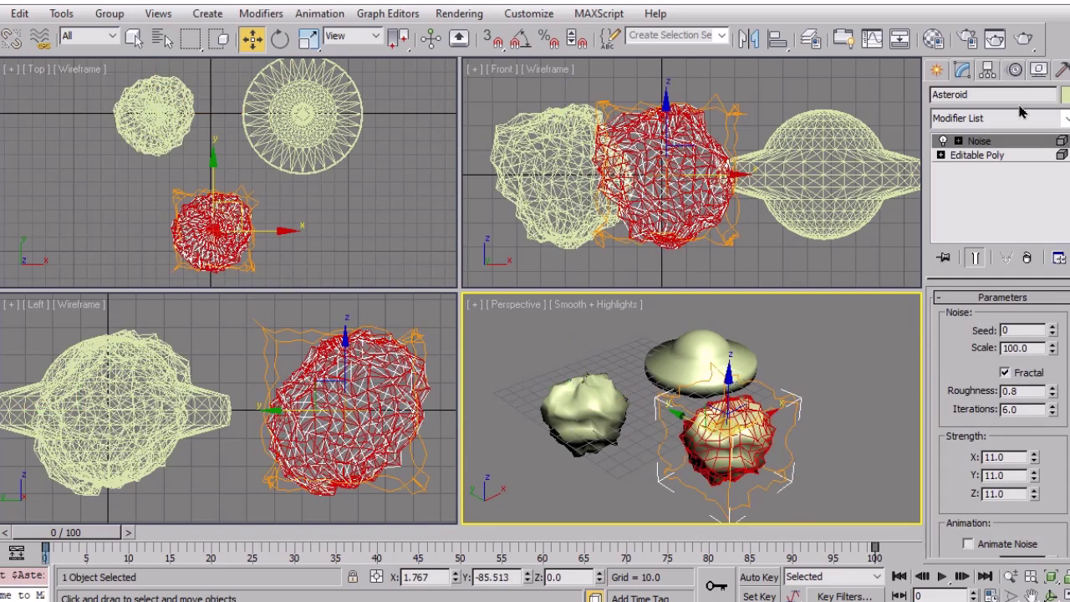
pyautogui.click(596, 401)
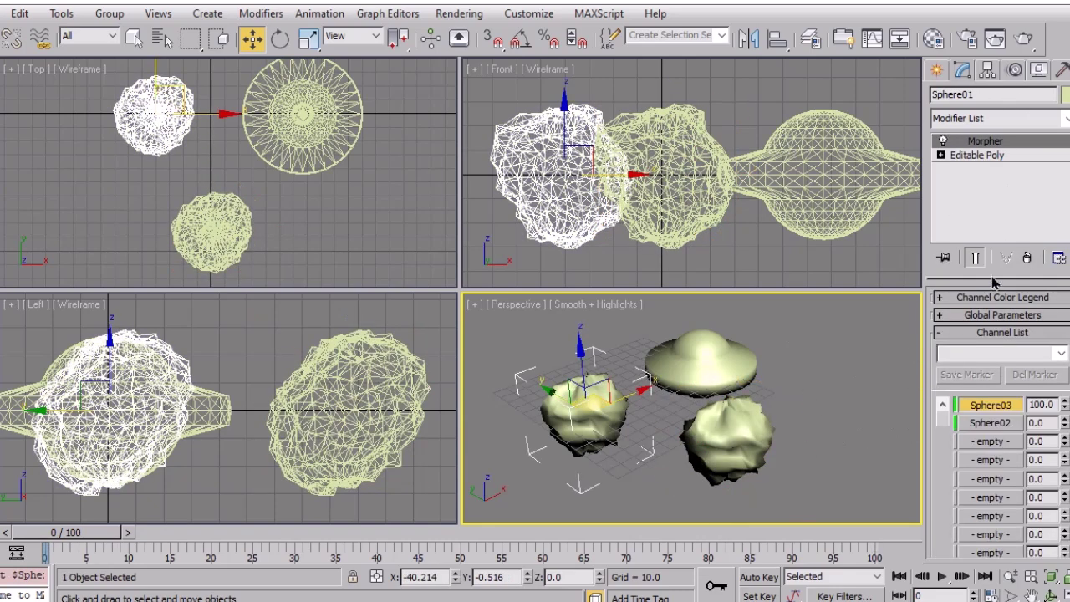
pyautogui.click(1027, 258)
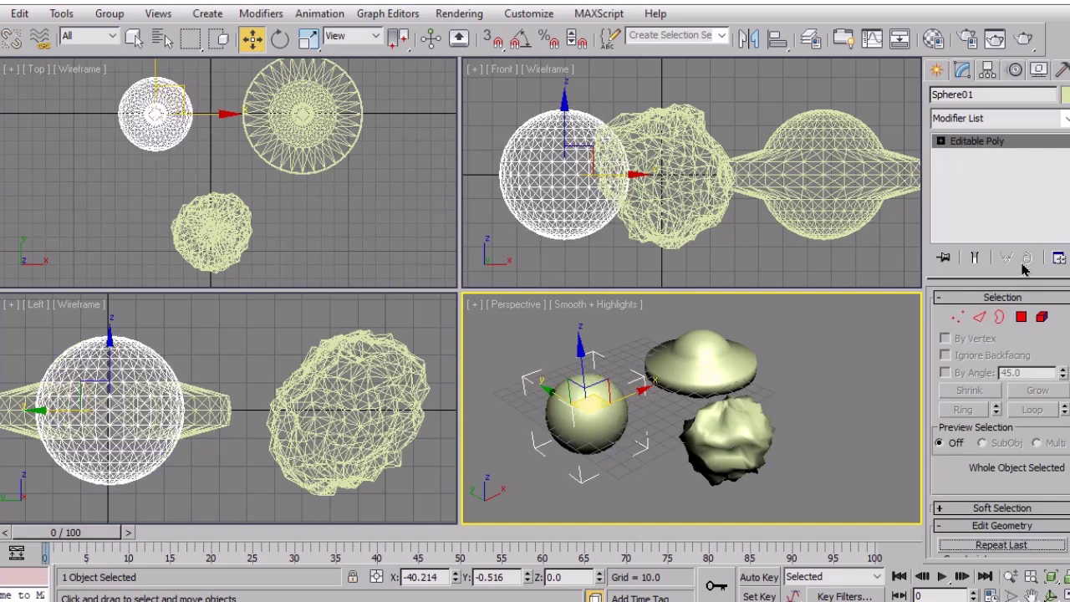
# Apply a Morpher modifier to the base sphere, above its Editable Poly
pyautogui.click(995, 118)
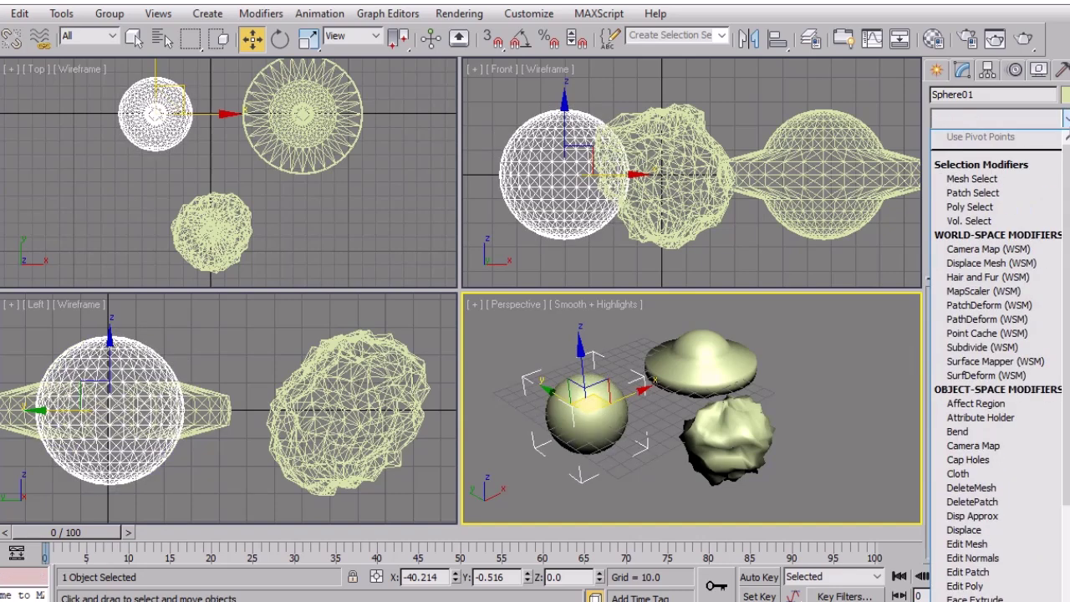
pyautogui.press('m')
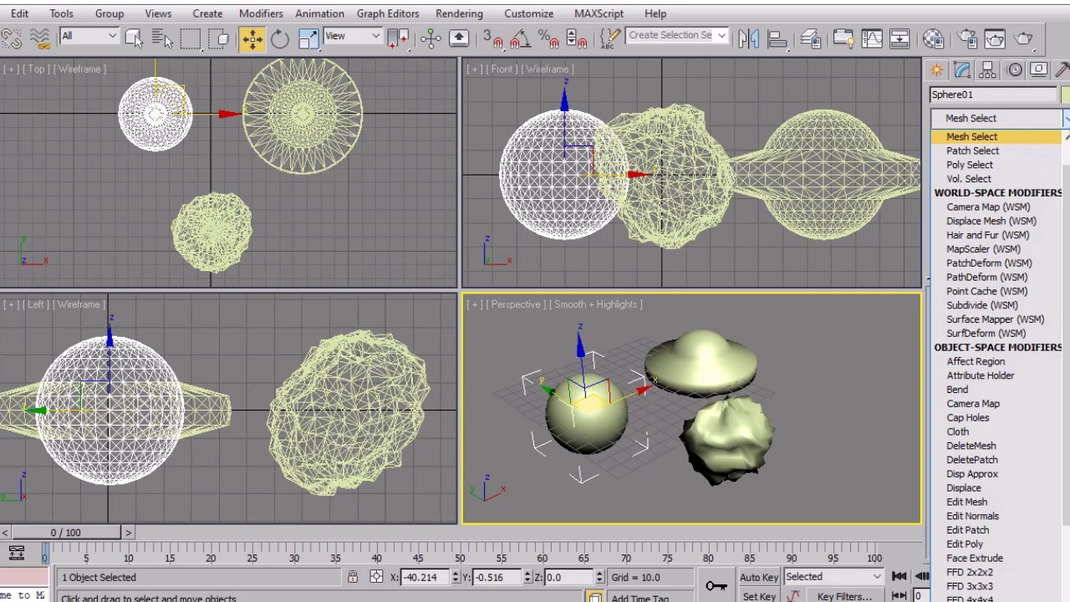
pyautogui.press('o')
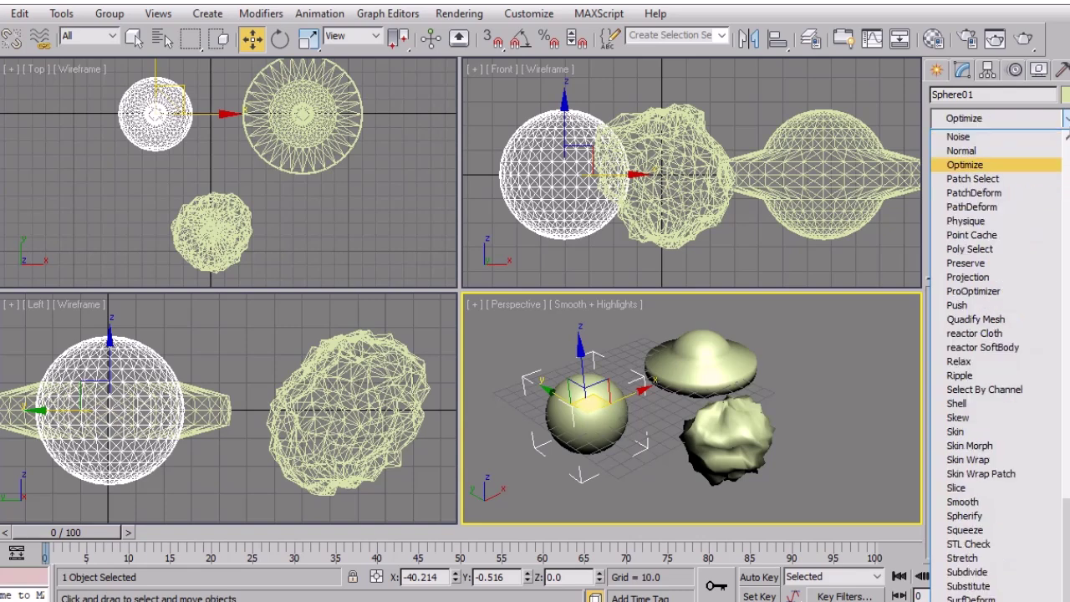
pyautogui.click(1017, 94)
pyautogui.click(1047, 120)
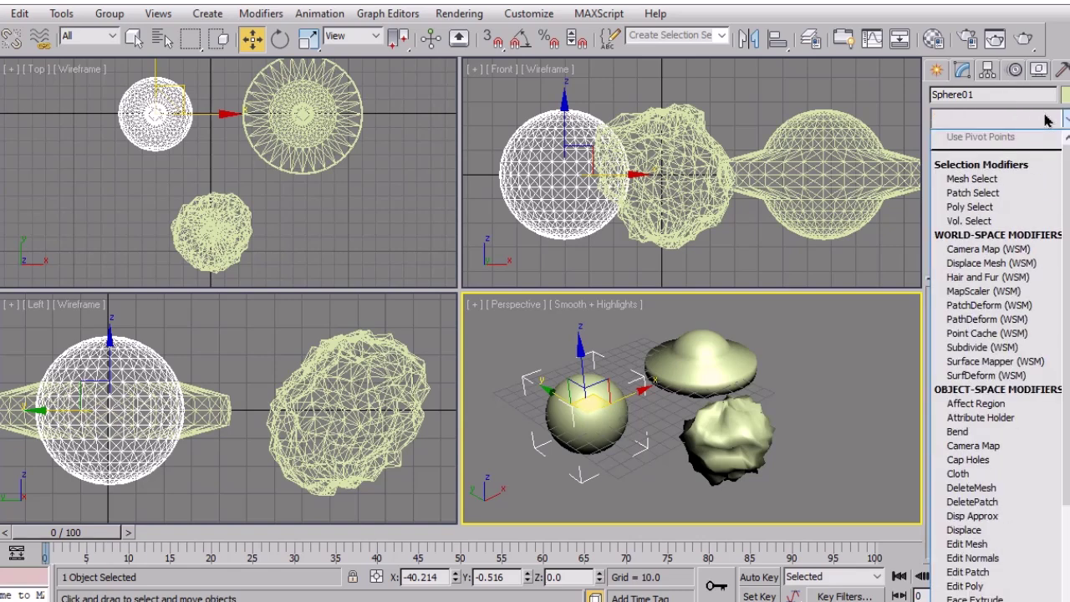
pyautogui.press('m')
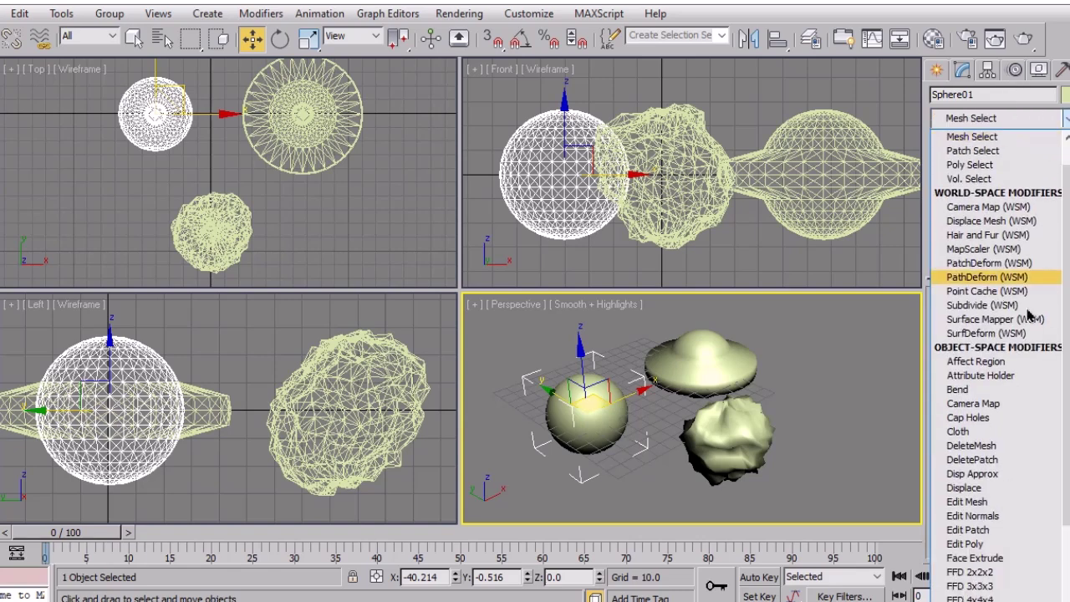
pyautogui.scroll(-2, 997, 469)
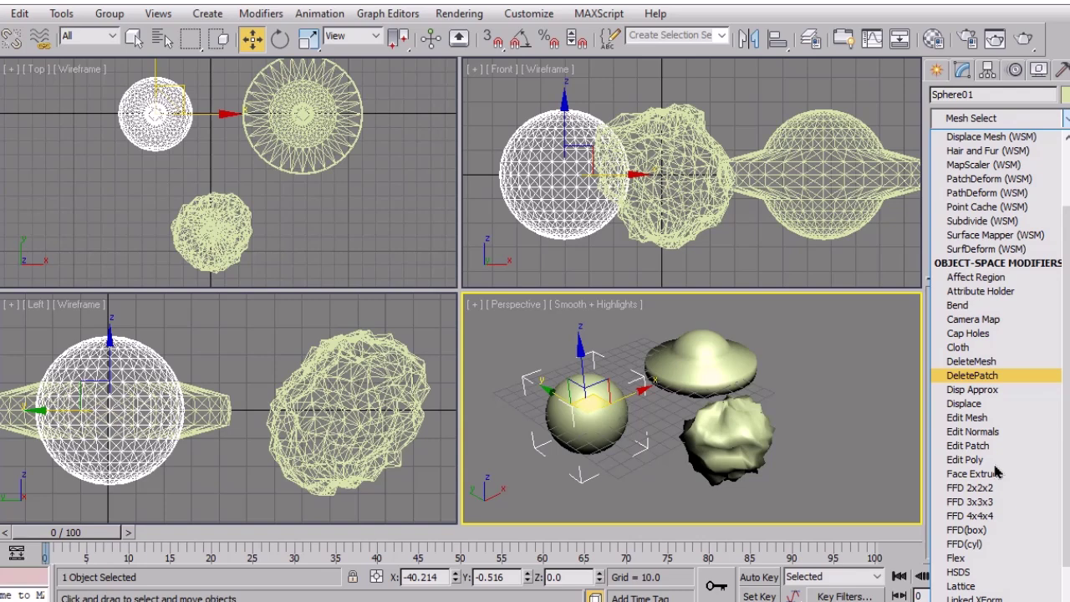
pyautogui.press('m')
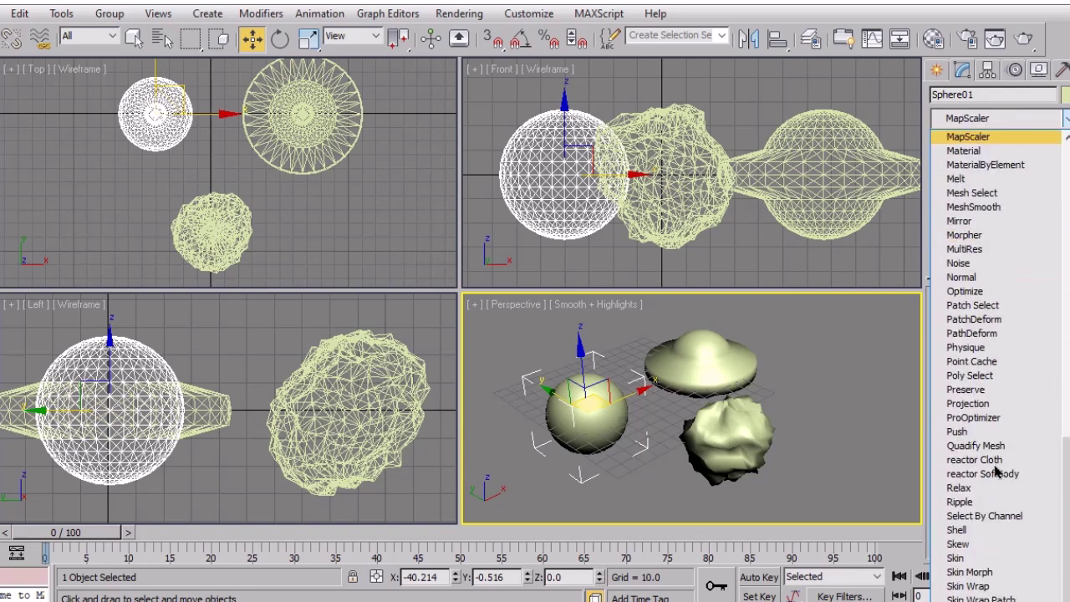
pyautogui.click(995, 235)
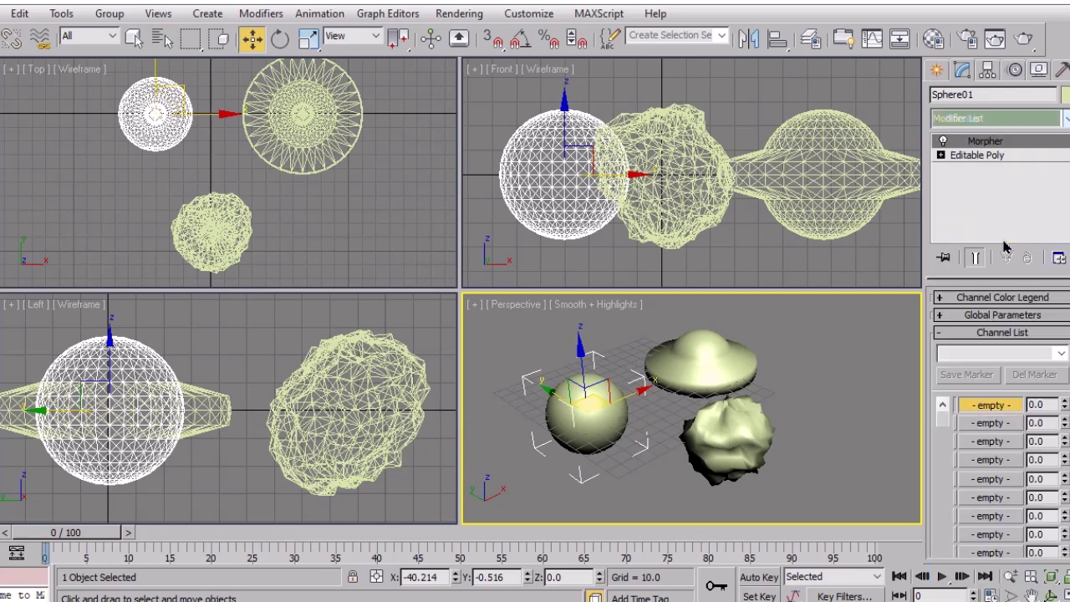
# Load the asteroid from the scene as the target of the first Morpher channel
pyautogui.rightClick(992, 407)
pyautogui.click(1019, 411)
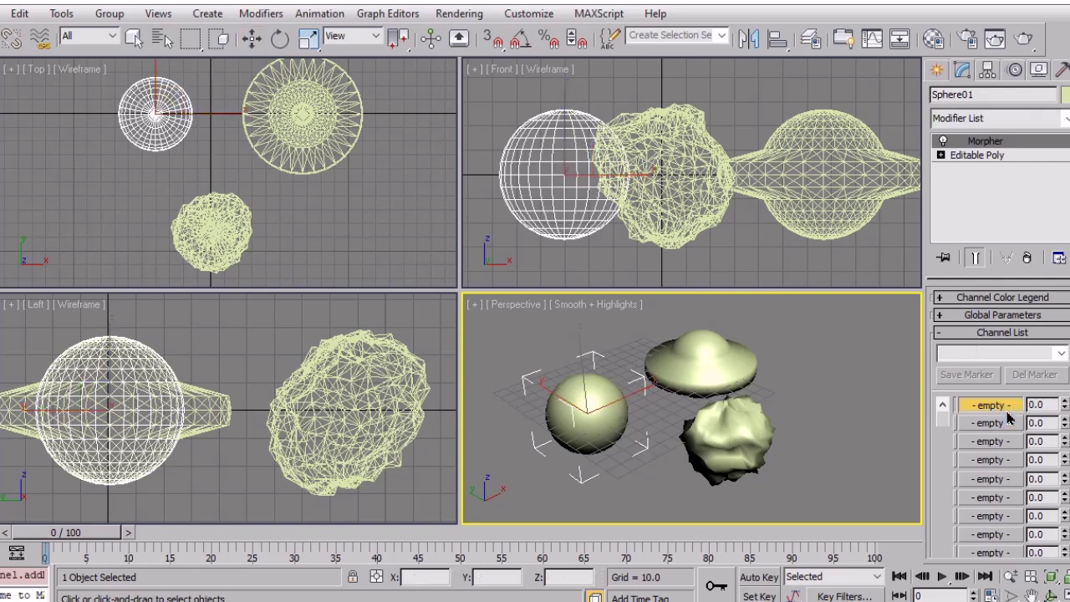
pyautogui.click(741, 447)
pyautogui.press('w')
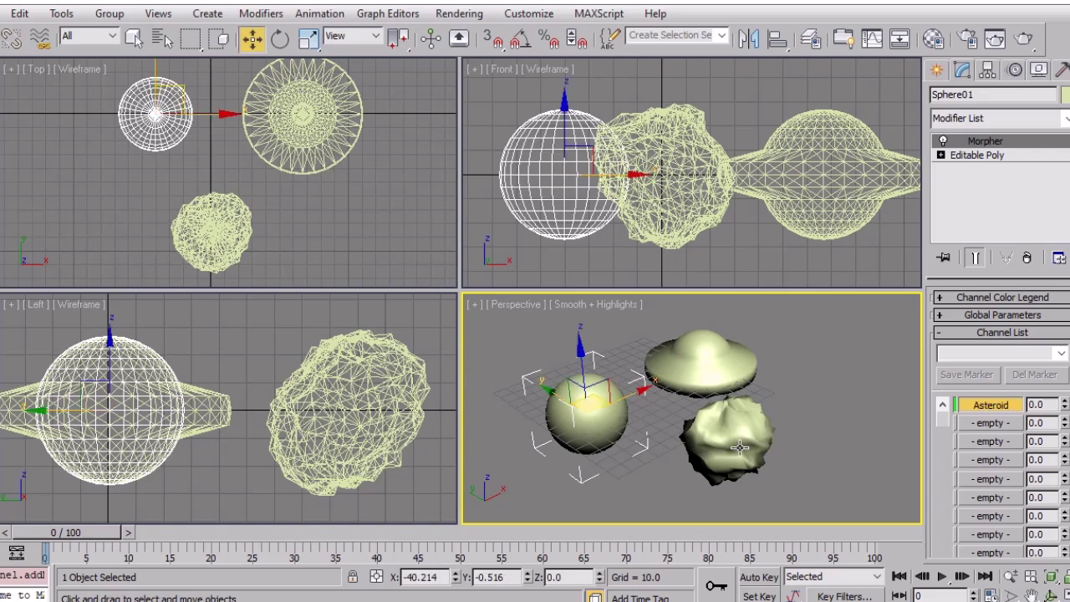
# Load the saucer-shaped sphere from the scene as the target of the second Morpher channel
pyautogui.click(990, 423)
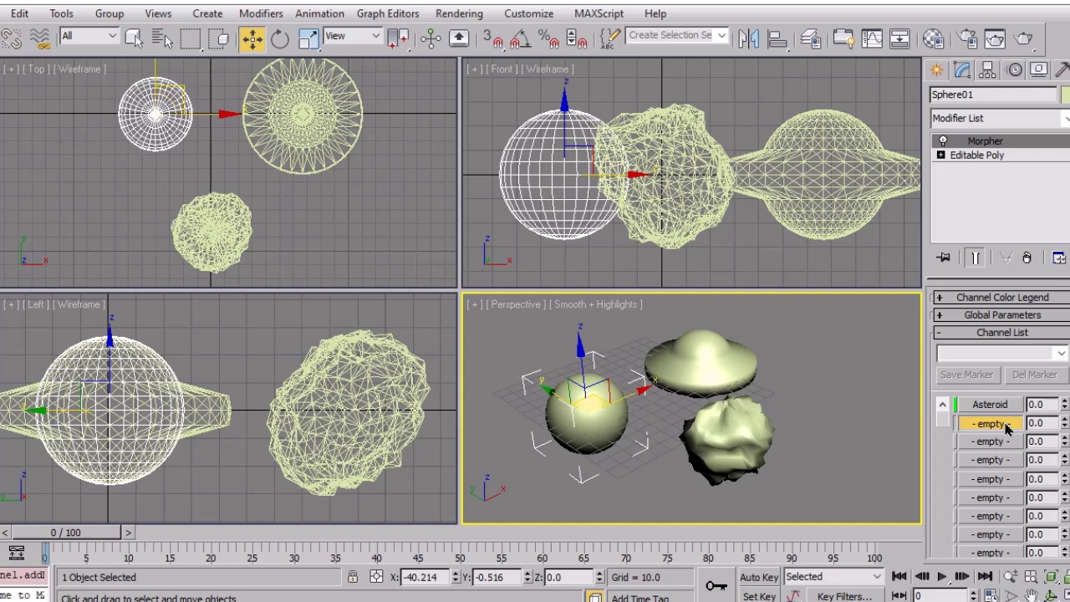
pyautogui.rightClick(1008, 427)
pyautogui.click(1046, 432)
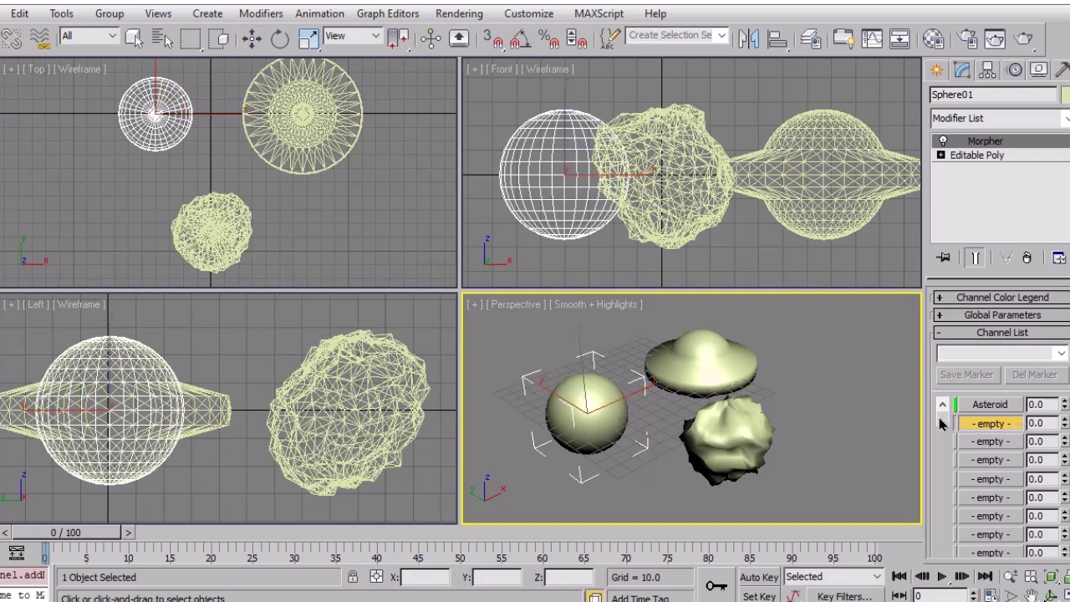
pyautogui.click(717, 356)
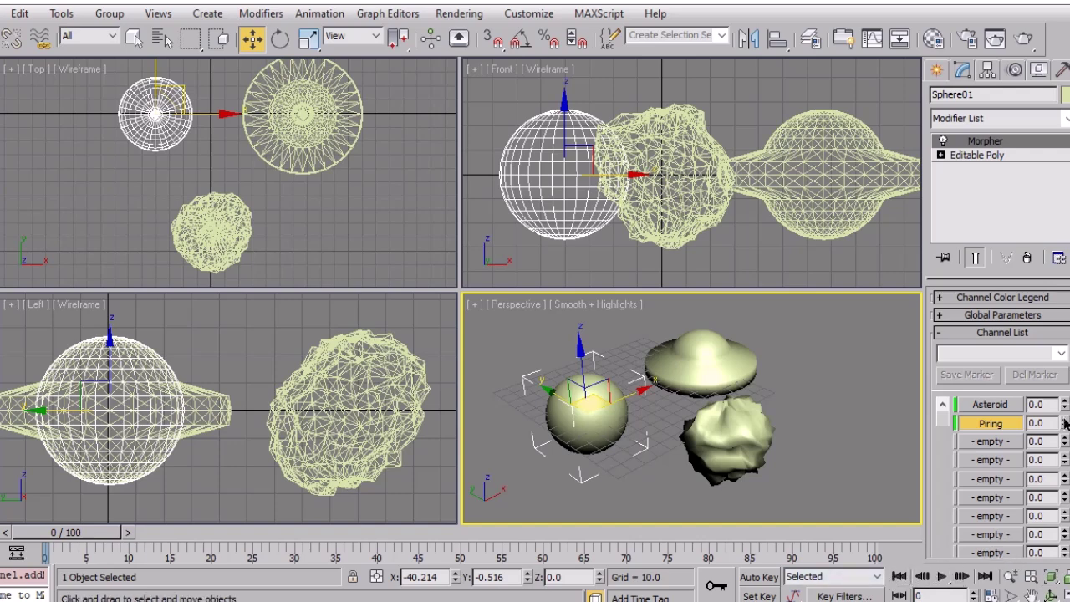
# Test the Piring channel at 100 and the Asteroid channel slightly above 0, returning both to 0
pyautogui.moveTo(1066, 423); pyautogui.dragTo(1065, 301)
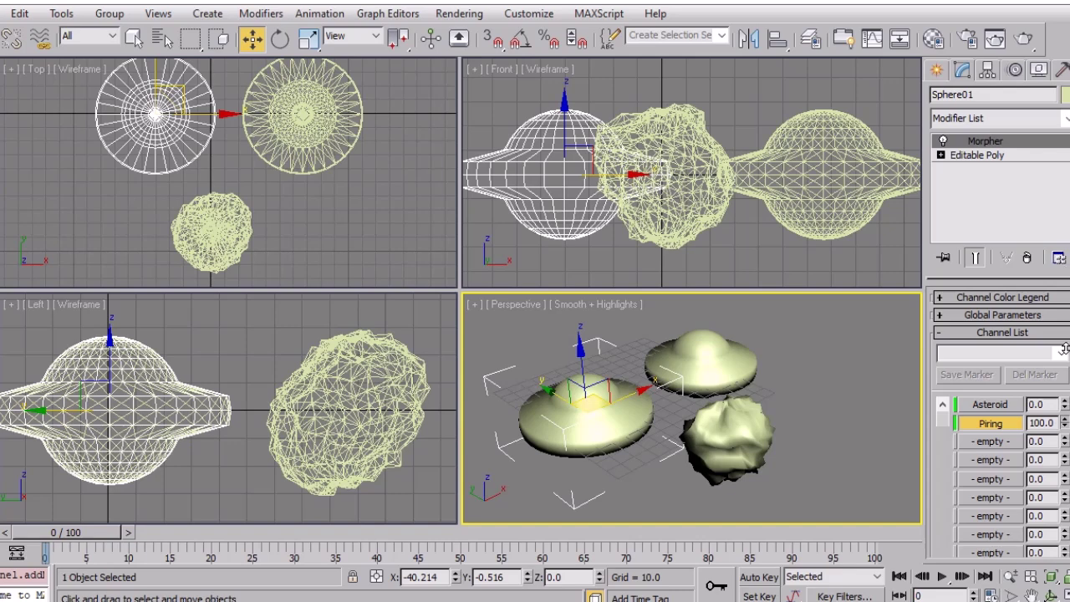
pyautogui.moveTo(1063, 349); pyautogui.dragTo(1063, 439)
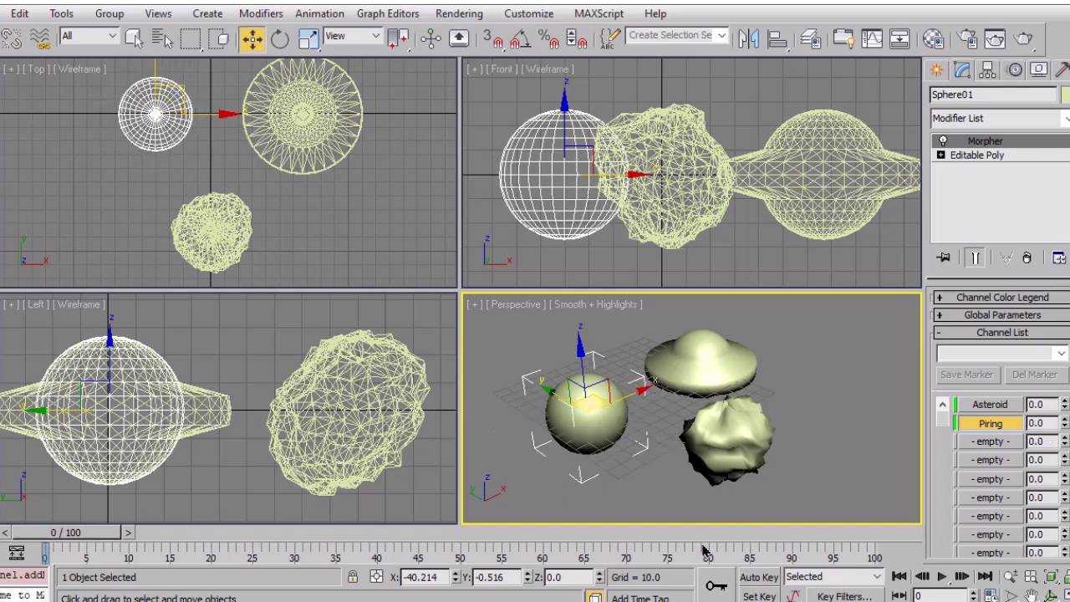
pyautogui.click(995, 404)
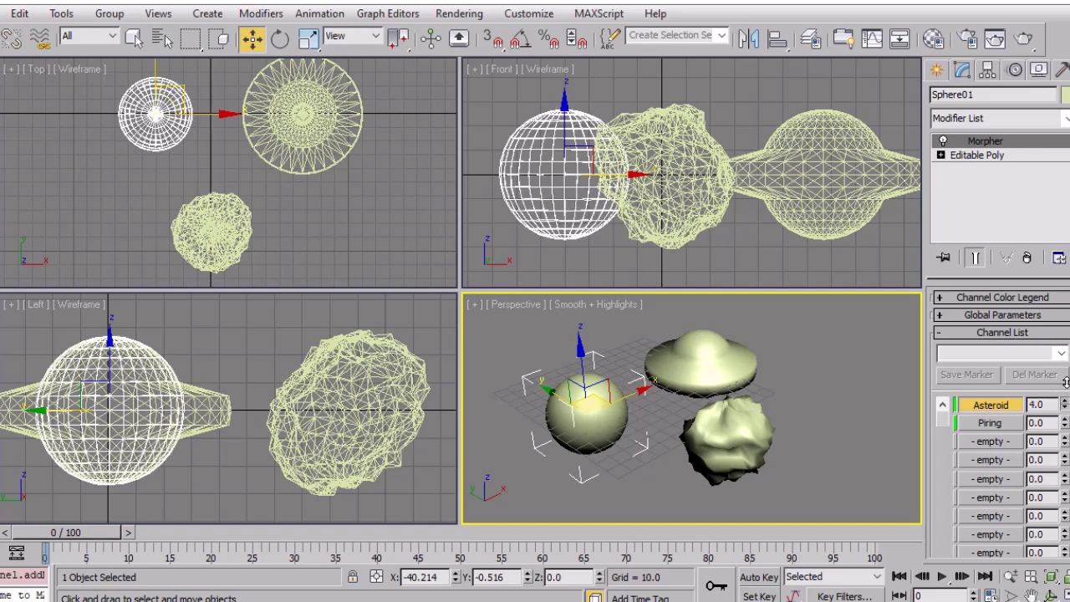
pyautogui.moveTo(1067, 404); pyautogui.dragTo(1046, 415)
pyautogui.rightClick(1047, 415)
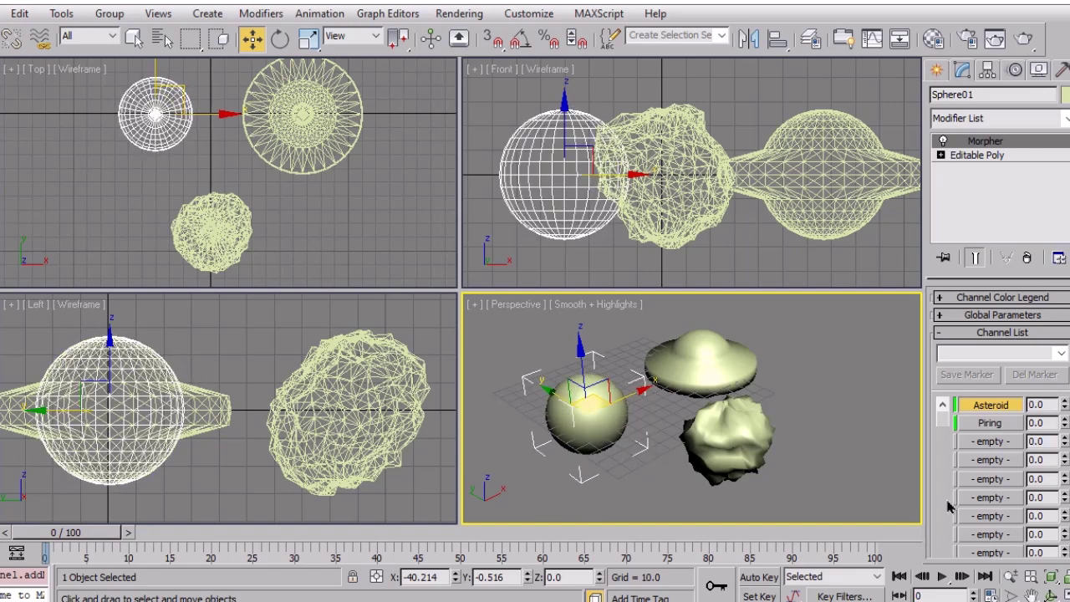
# Turn on automatic keying at frame 0 with the Asteroid channel set to 0
pyautogui.click(920, 577)
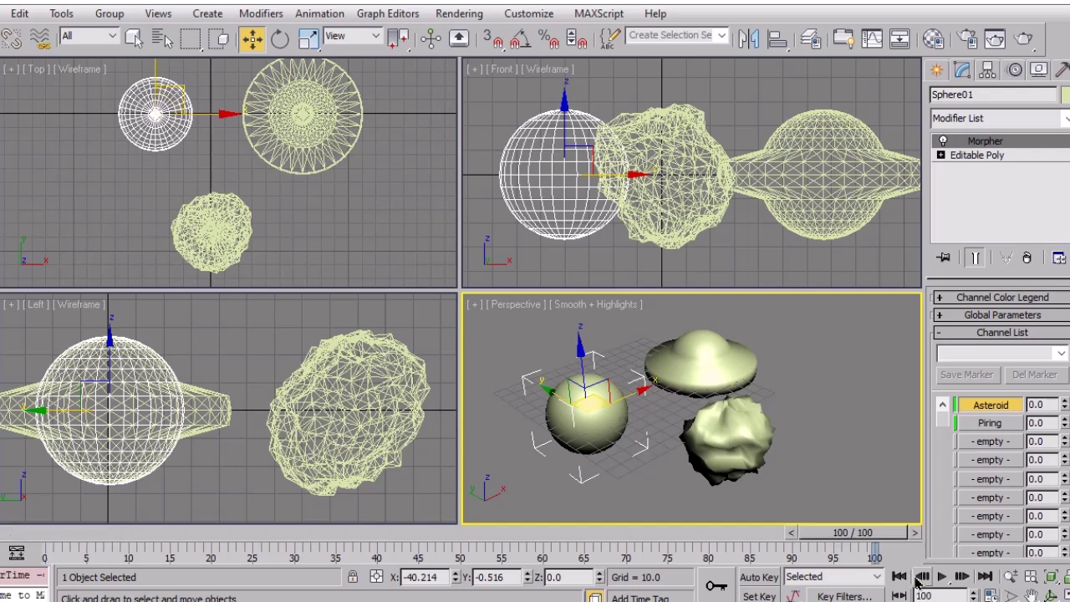
pyautogui.click(899, 577)
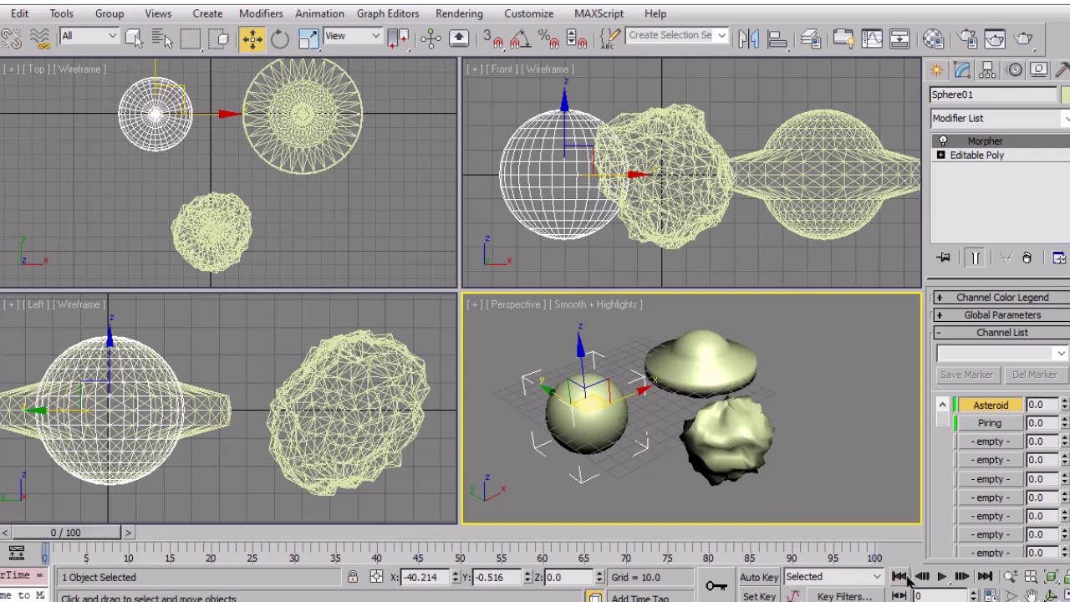
pyautogui.click(758, 577)
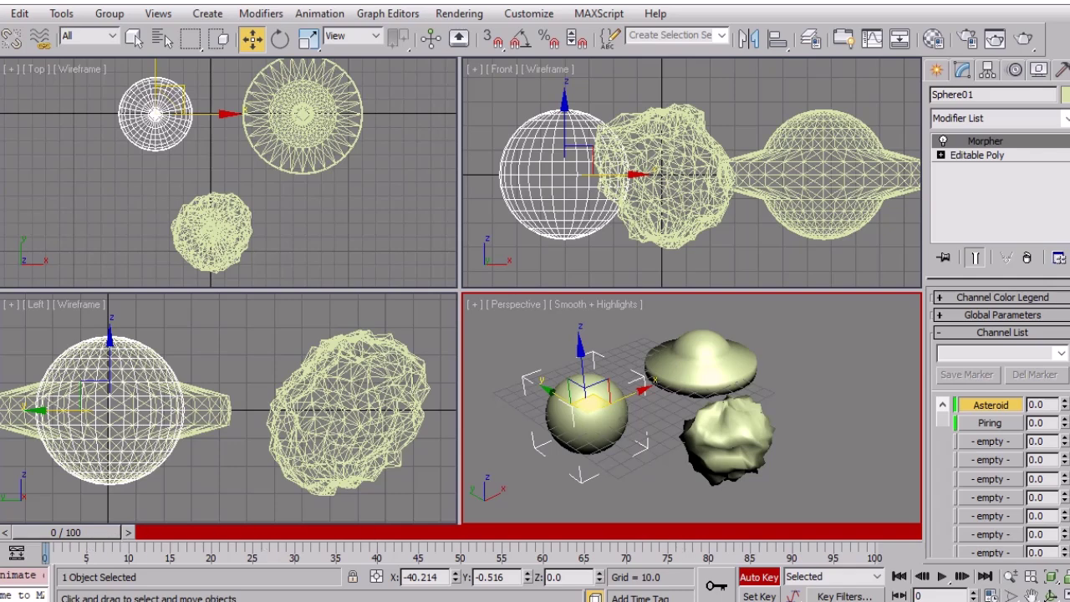
pyautogui.click(1066, 402)
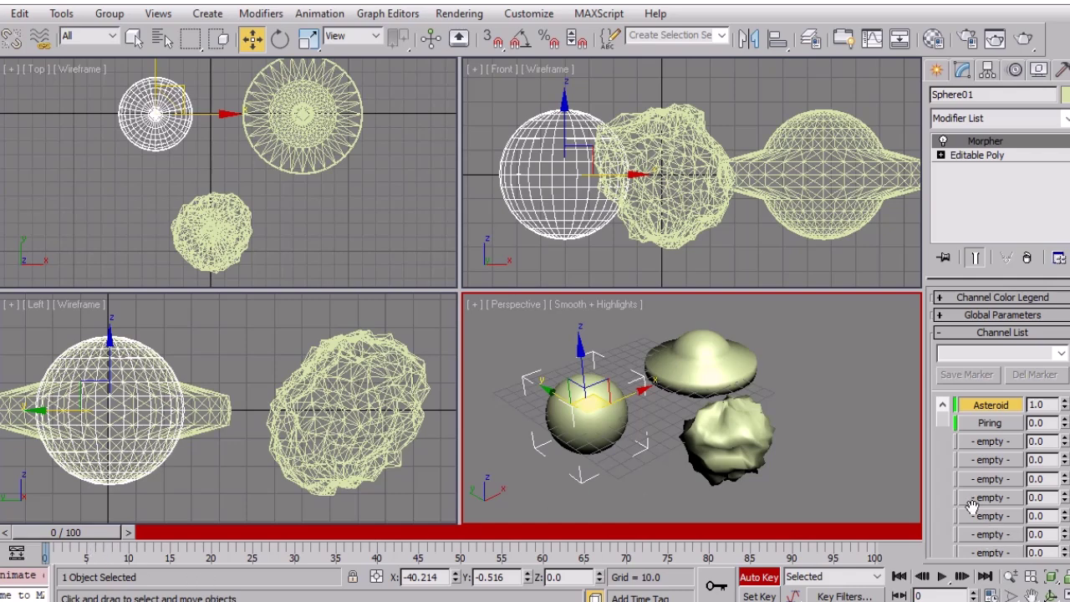
pyautogui.click(1066, 408)
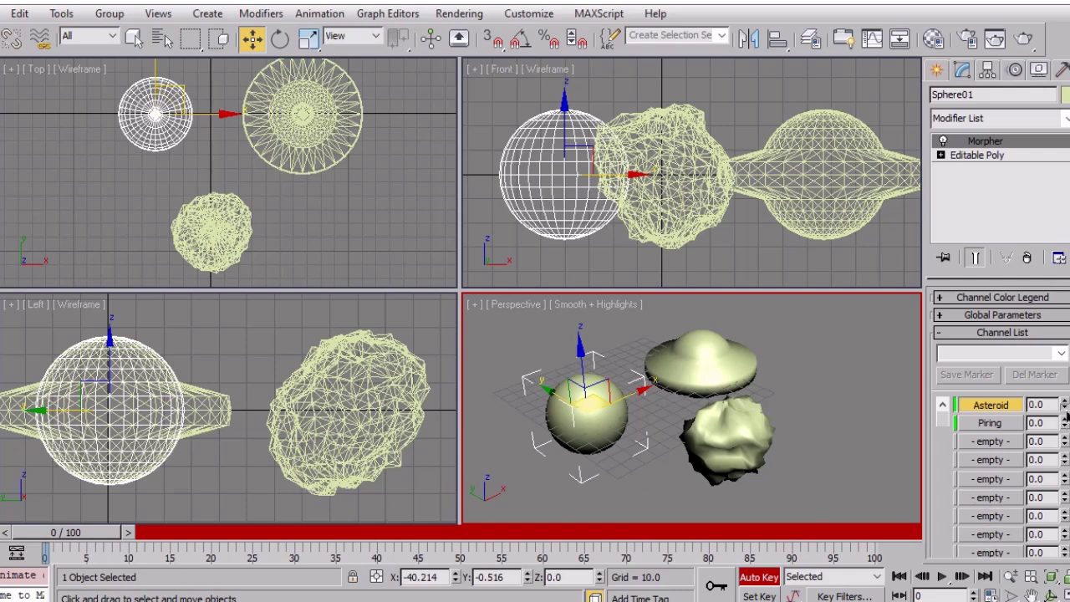
# Key the Asteroid morph channel at 100 on frame 50
pyautogui.moveTo(72, 537); pyautogui.dragTo(462, 577)
pyautogui.press('w')
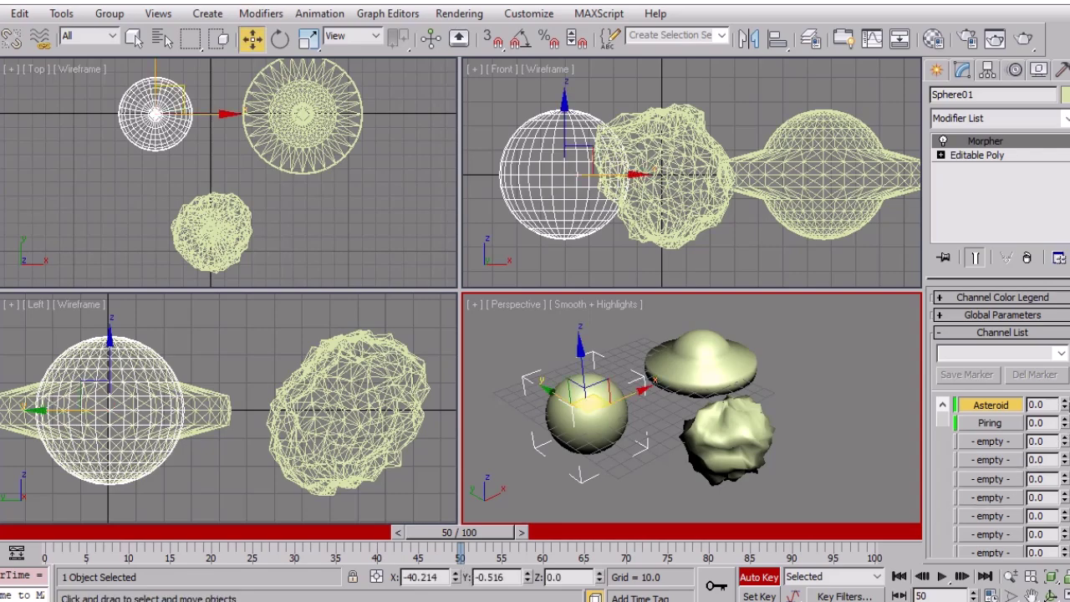
pyautogui.moveTo(1066, 404); pyautogui.dragTo(1065, 321)
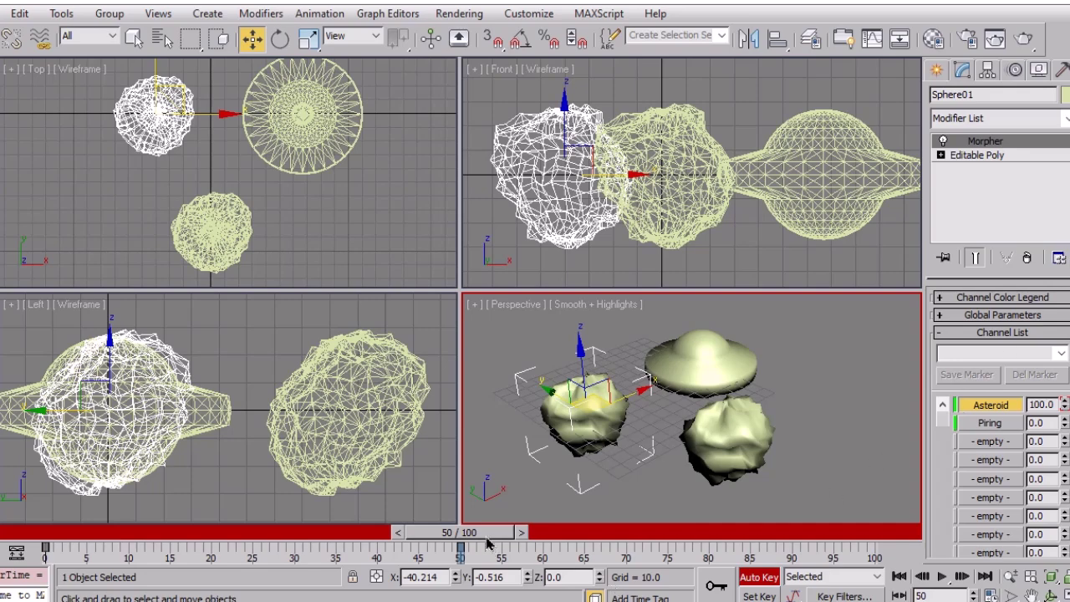
# Key the Piring channel at 100 and the Asteroid channel at 0 on frame 100
pyautogui.moveTo(463, 535); pyautogui.dragTo(861, 537)
pyautogui.press('w')
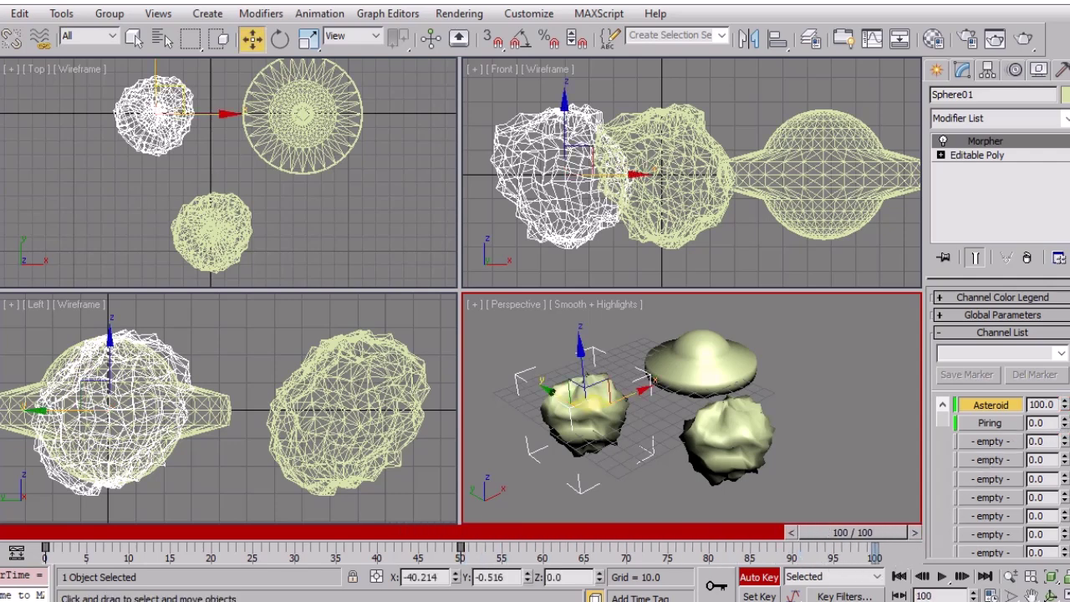
pyautogui.moveTo(1065, 427); pyautogui.dragTo(1059, 303)
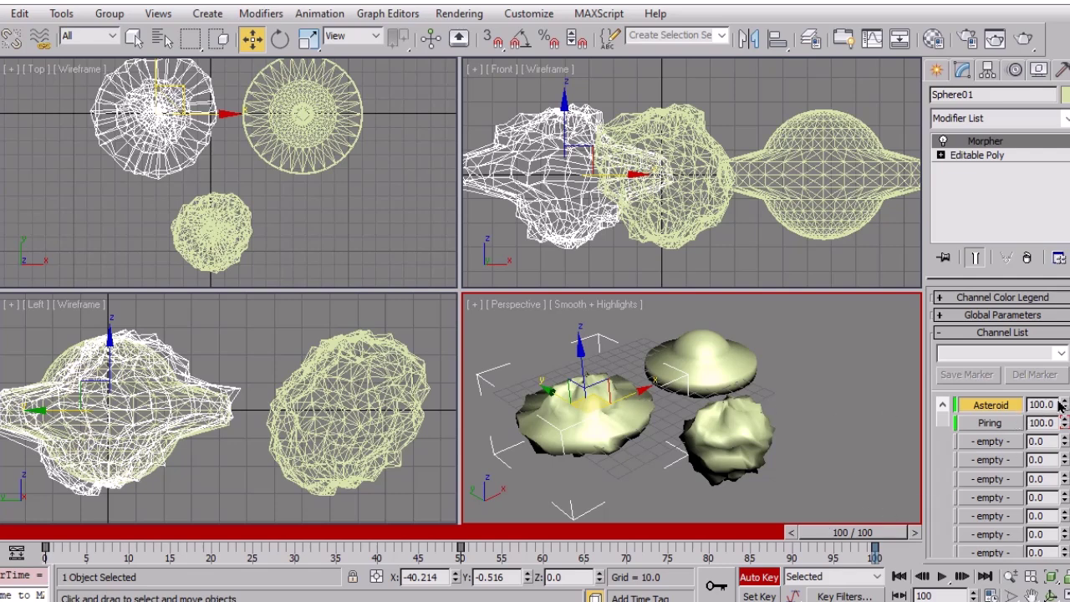
pyautogui.moveTo(1065, 408); pyautogui.dragTo(1066, 544)
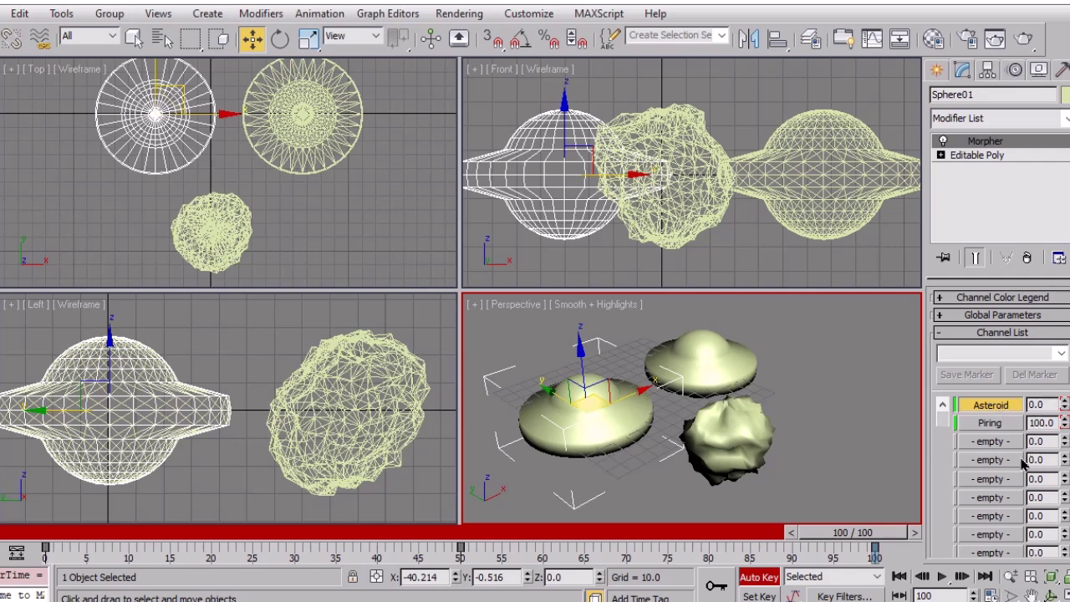
# Turn off automatic keying and play the morph animation from frame 0 in a maximized Perspective view
pyautogui.click(776, 583)
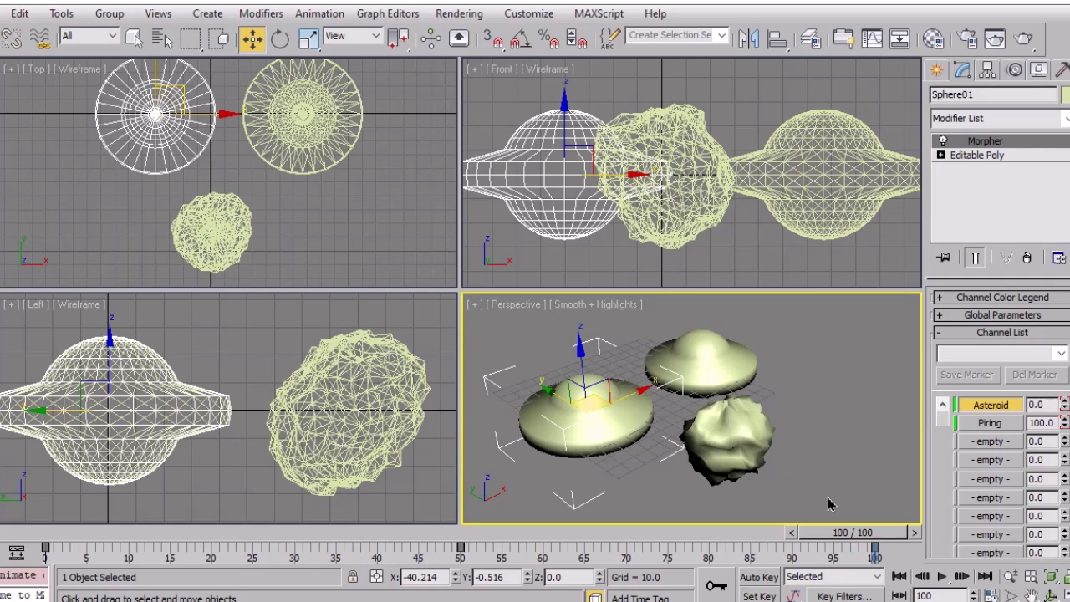
pyautogui.click(898, 576)
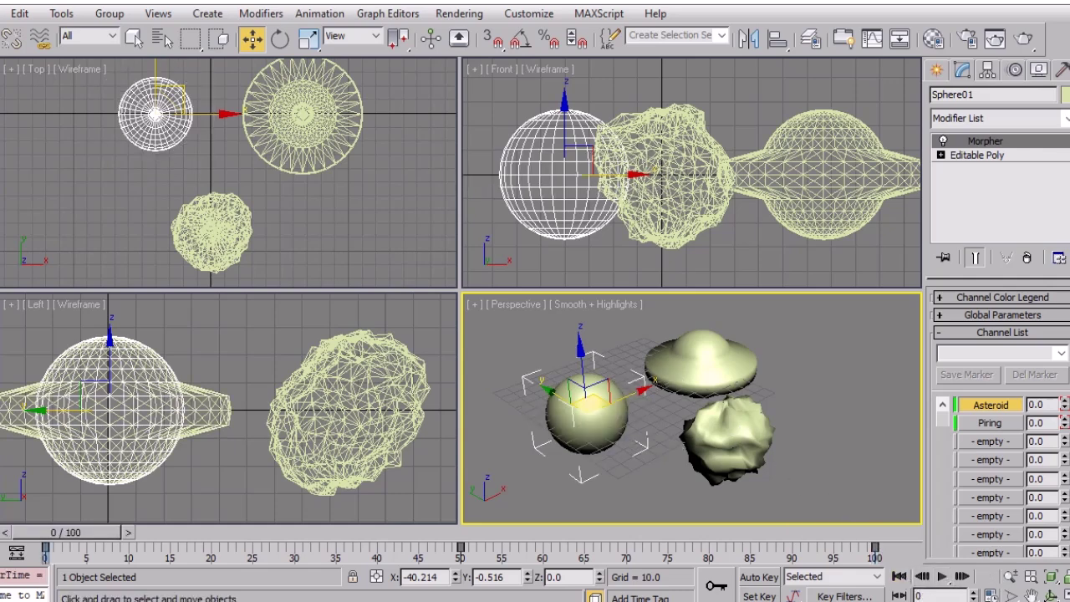
pyautogui.click(1064, 595)
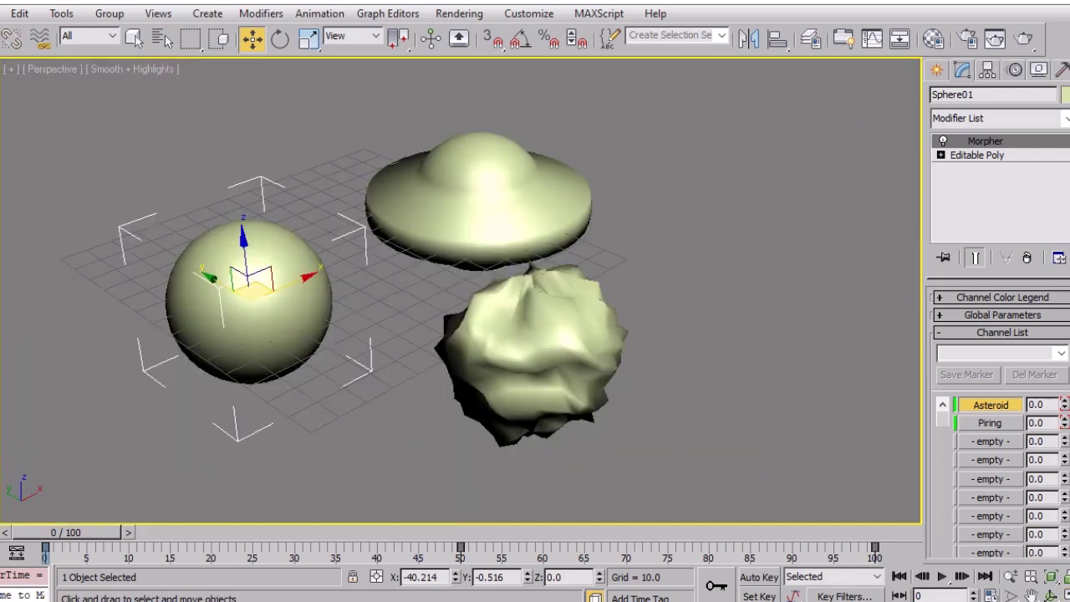
pyautogui.click(941, 576)
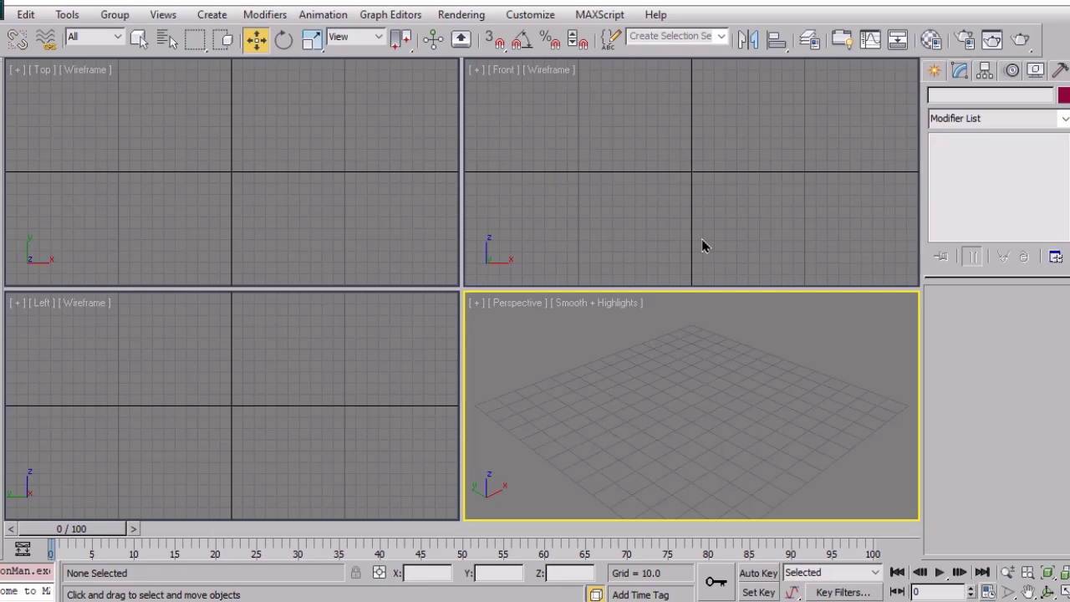
# Create a sphere with a radius of about 29 near the origin in the Top view of the empty scene
pyautogui.click(269, 210)
pyautogui.click(931, 74)
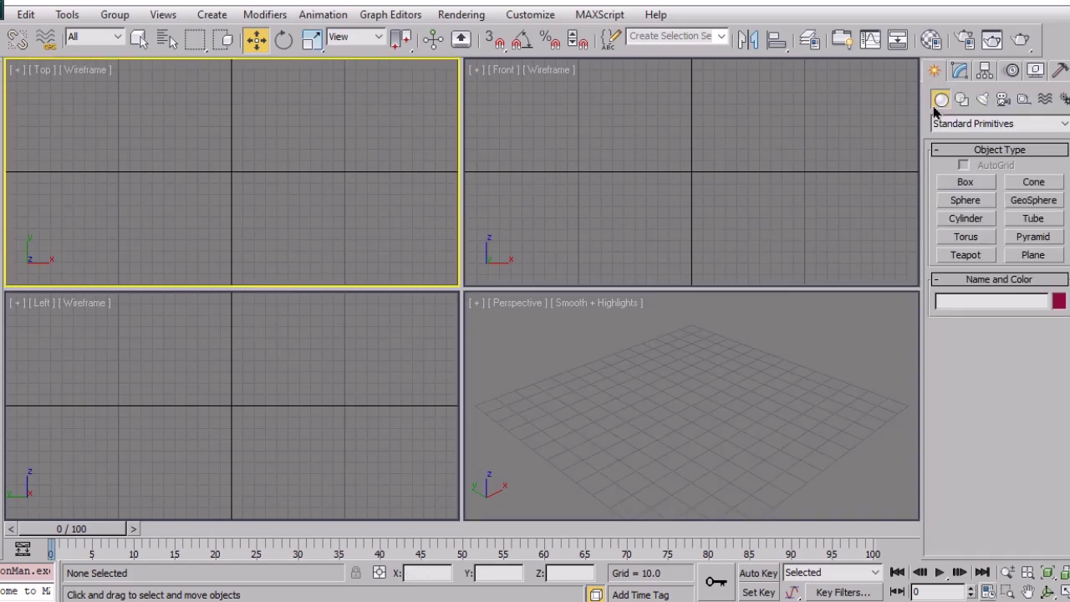
pyautogui.click(961, 201)
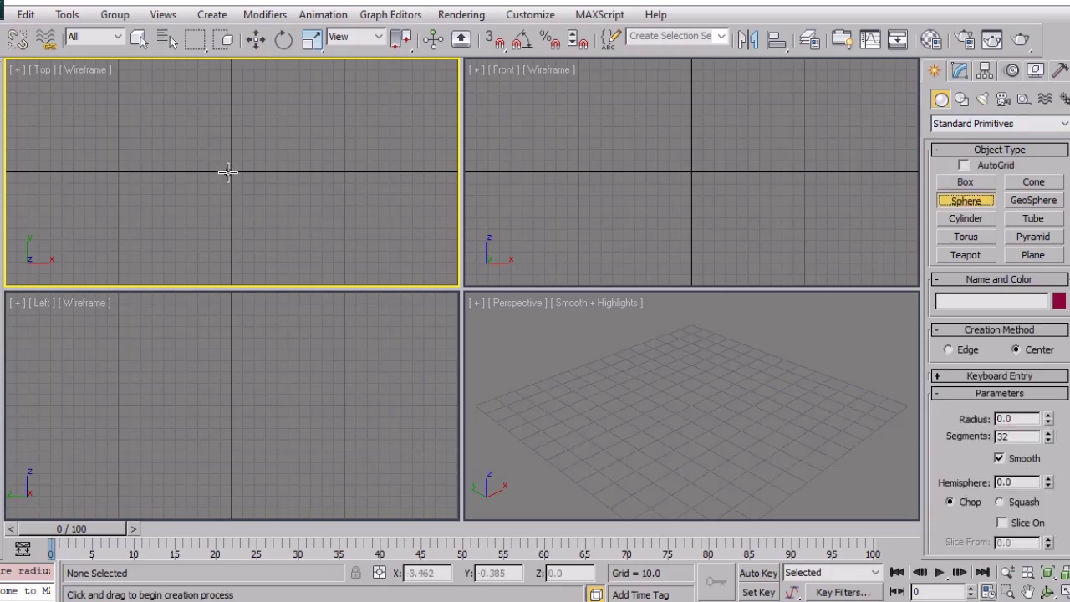
pyautogui.moveTo(228, 171); pyautogui.dragTo(248, 201)
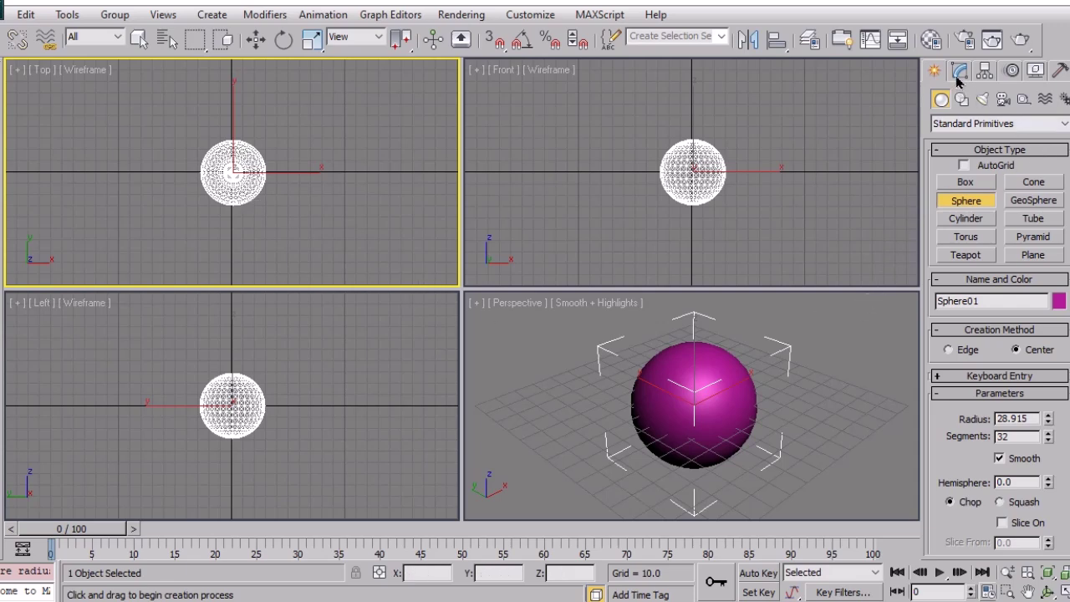
# Apply a Noise modifier to the sphere and enable Fractal with a roughness of 0.8
pyautogui.click(959, 71)
pyautogui.click(1065, 120)
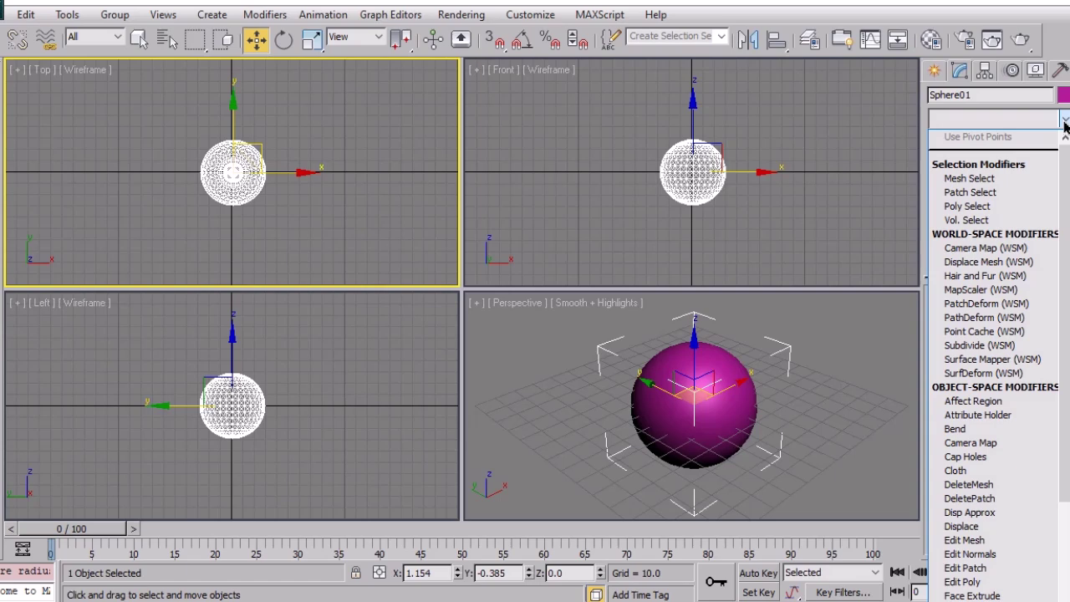
pyautogui.press('n')
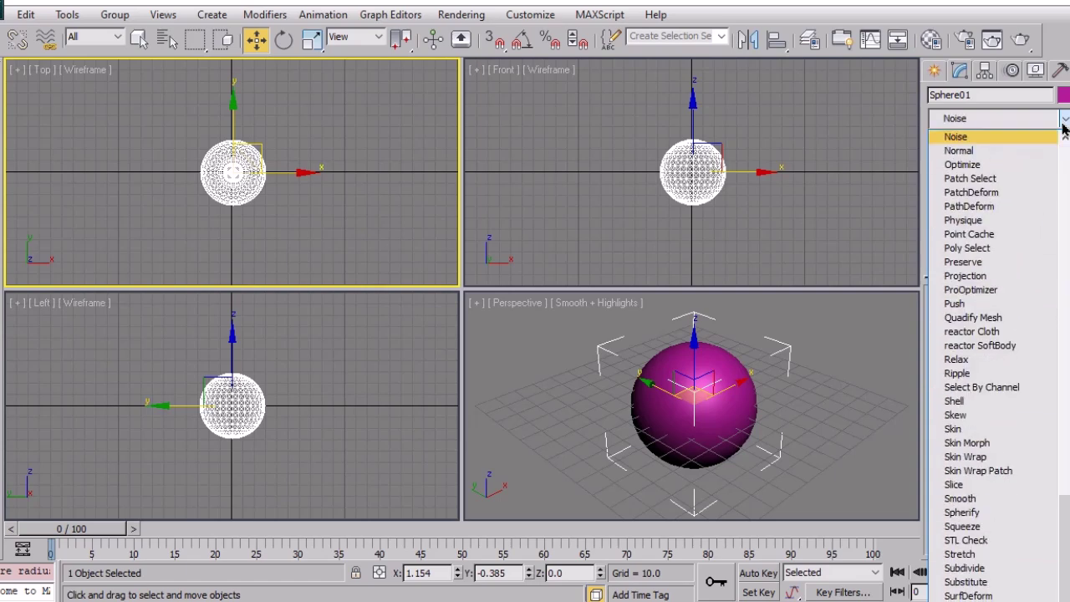
pyautogui.click(1035, 138)
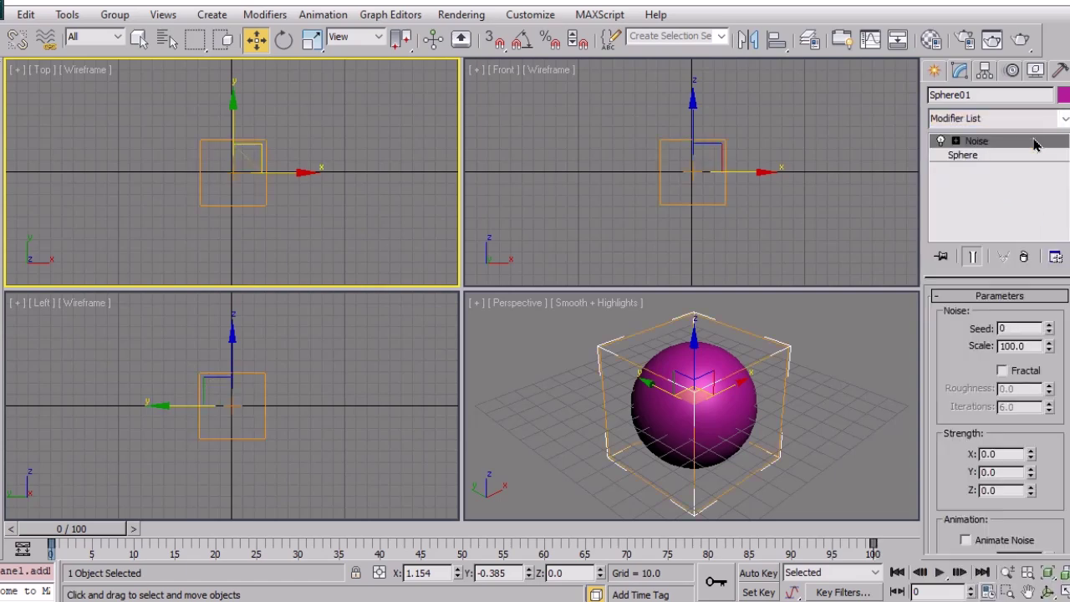
pyautogui.click(1025, 373)
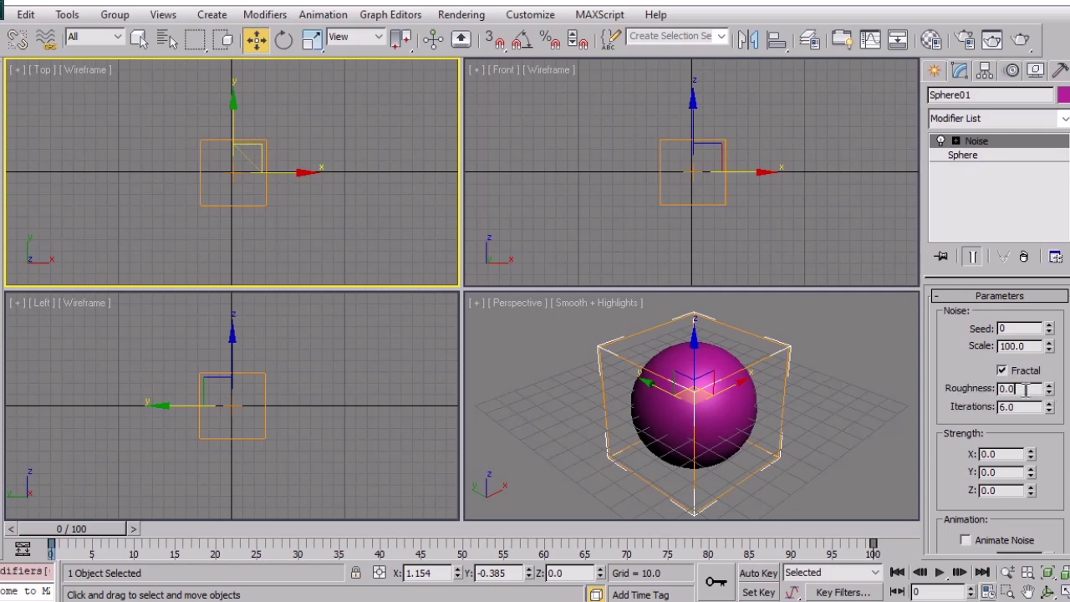
pyautogui.moveTo(1025, 388); pyautogui.dragTo(962, 391)
pyautogui.write('.8')
# Set the Noise strength to 22 on the X, Y and Z axes
pyautogui.doubleClick(1011, 454)
pyautogui.write('22')
pyautogui.doubleClick(1011, 473)
pyautogui.write('22')
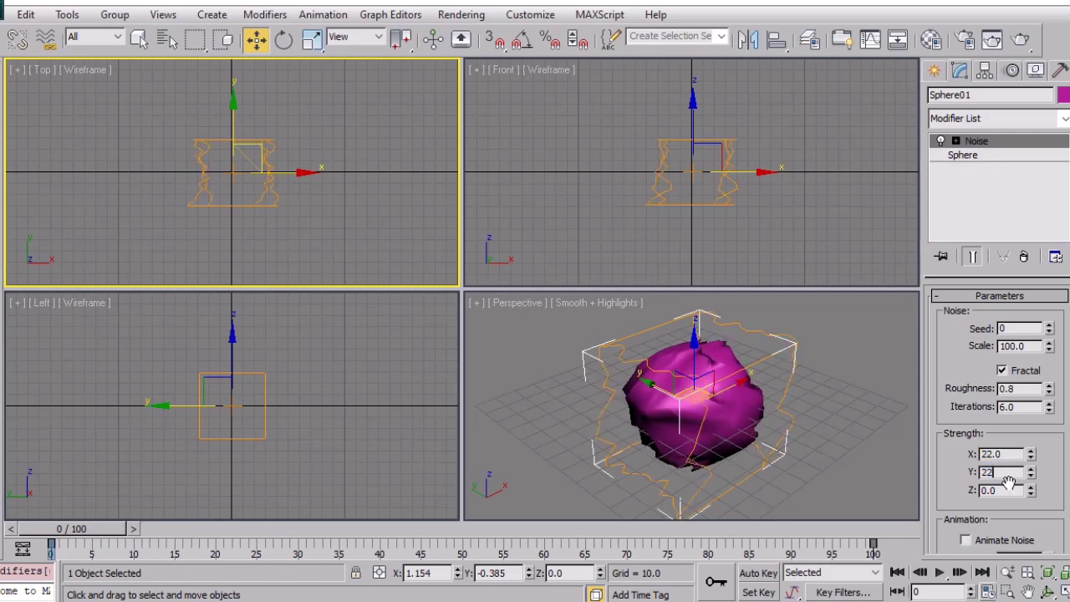
pyautogui.doubleClick(1007, 491)
pyautogui.write('22')
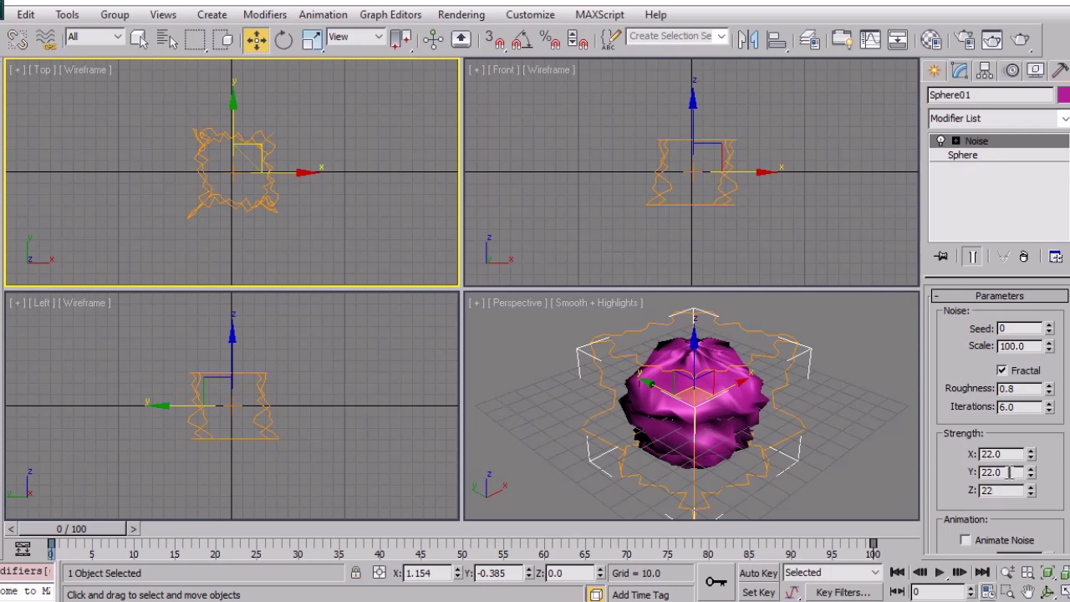
pyautogui.press('Return')
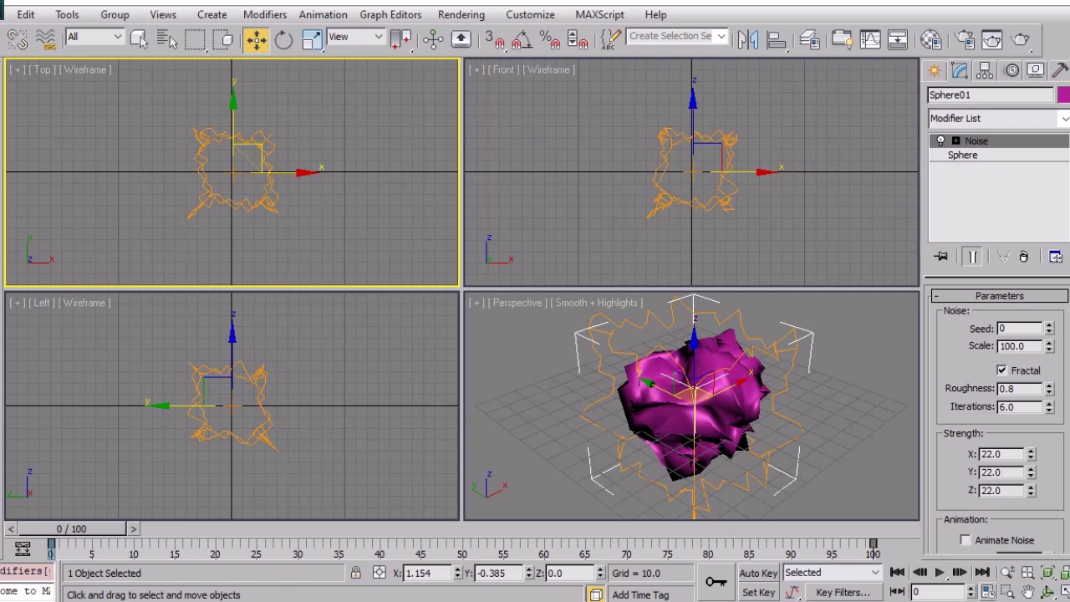
# Scrub the timeline from frame 0 to frame 100 to examine the sphere's noise and phase before animating it
pyautogui.scroll(-3, 1060, 436)
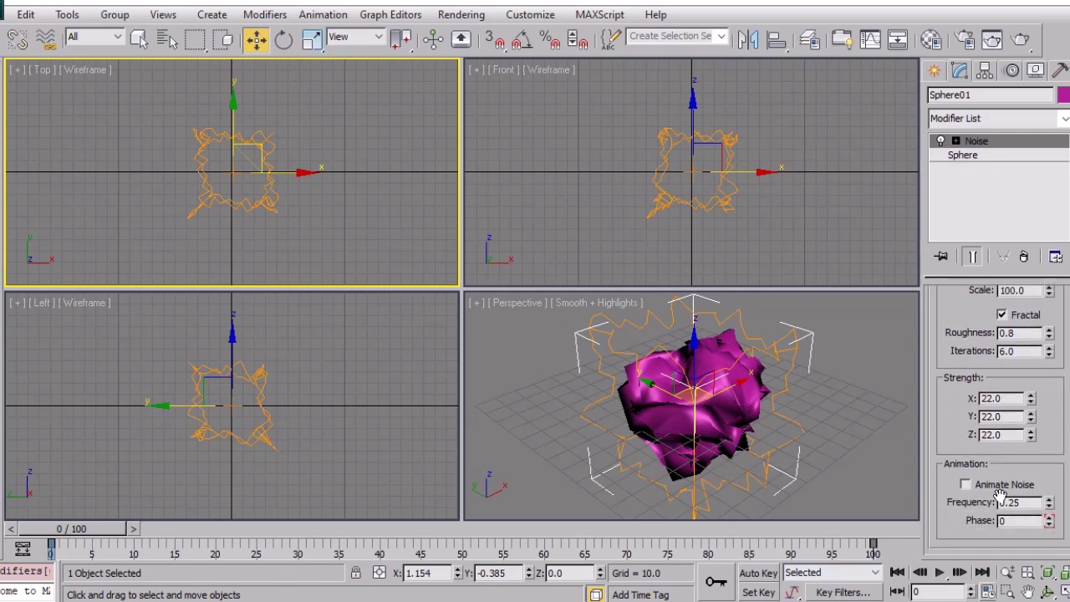
pyautogui.moveTo(1048, 524); pyautogui.dragTo(1047, 517)
pyautogui.moveTo(50, 544); pyautogui.dragTo(184, 559)
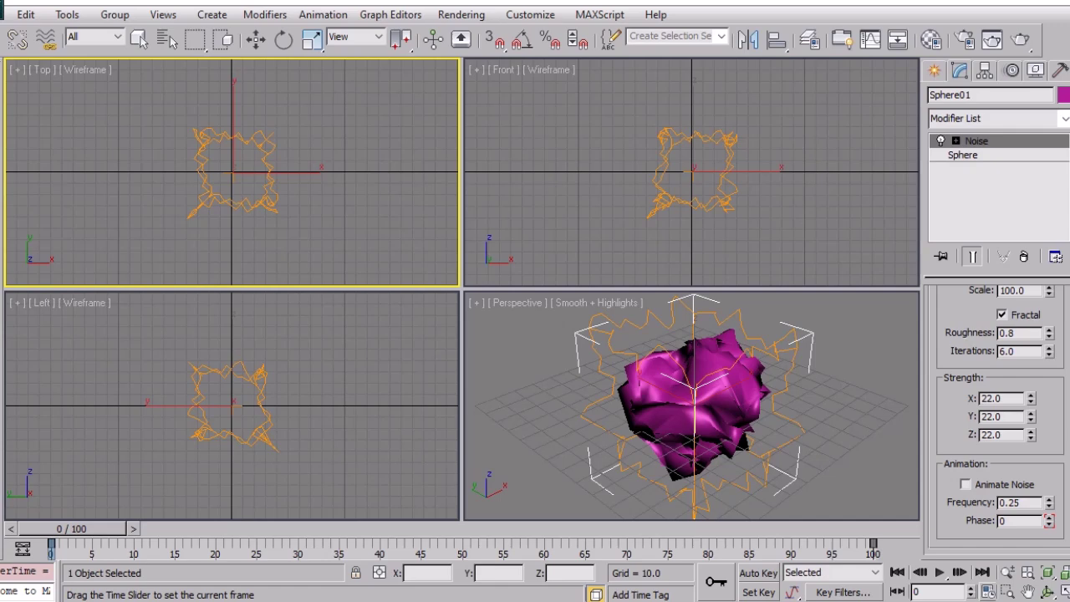
pyautogui.moveTo(71, 528); pyautogui.dragTo(857, 577)
pyautogui.press('w')
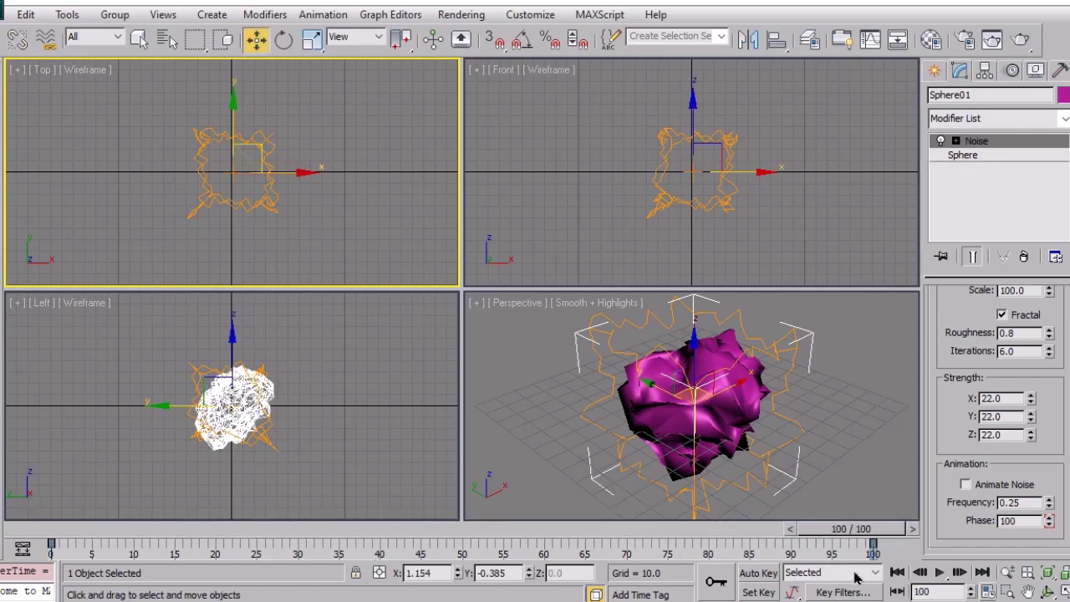
pyautogui.rightClick(833, 451)
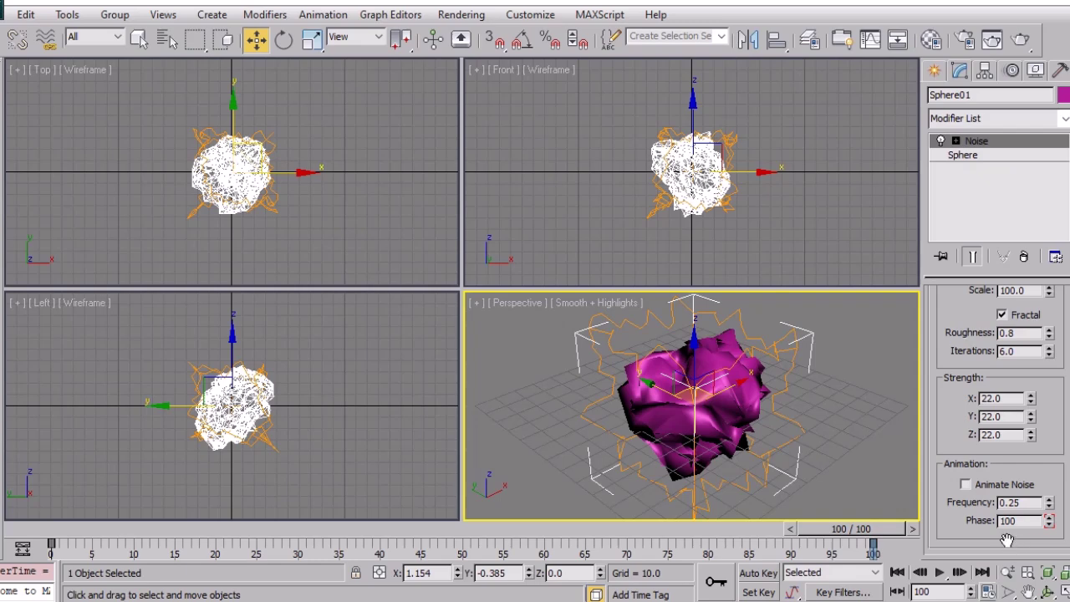
# Enable Animate Noise on the sphere's Noise modifier and scrub the timeline to preview the animation
pyautogui.moveTo(1045, 420); pyautogui.dragTo(1053, 478)
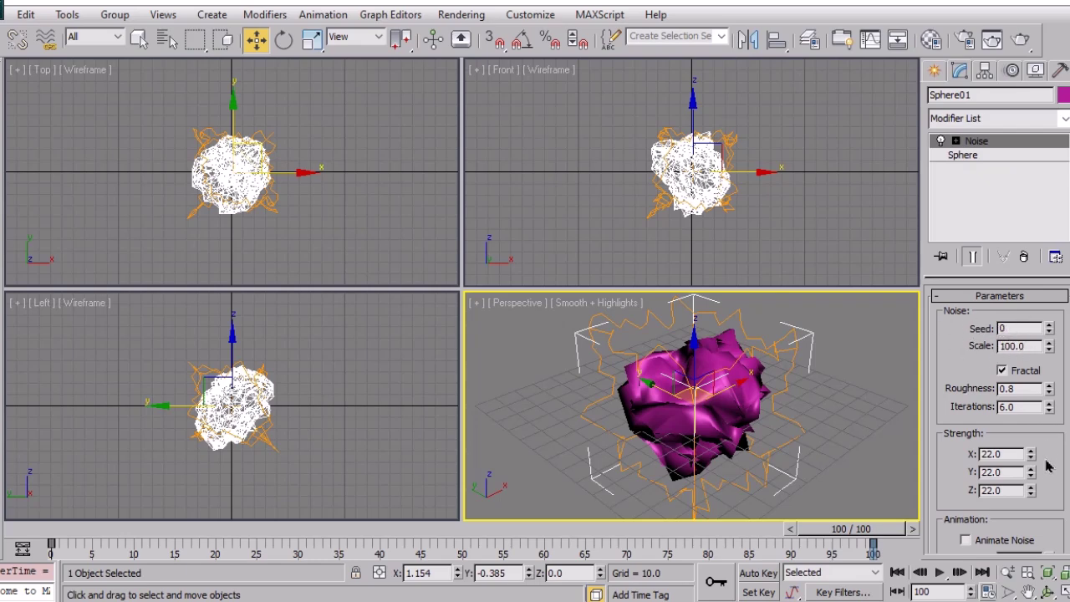
pyautogui.moveTo(950, 509); pyautogui.dragTo(963, 428)
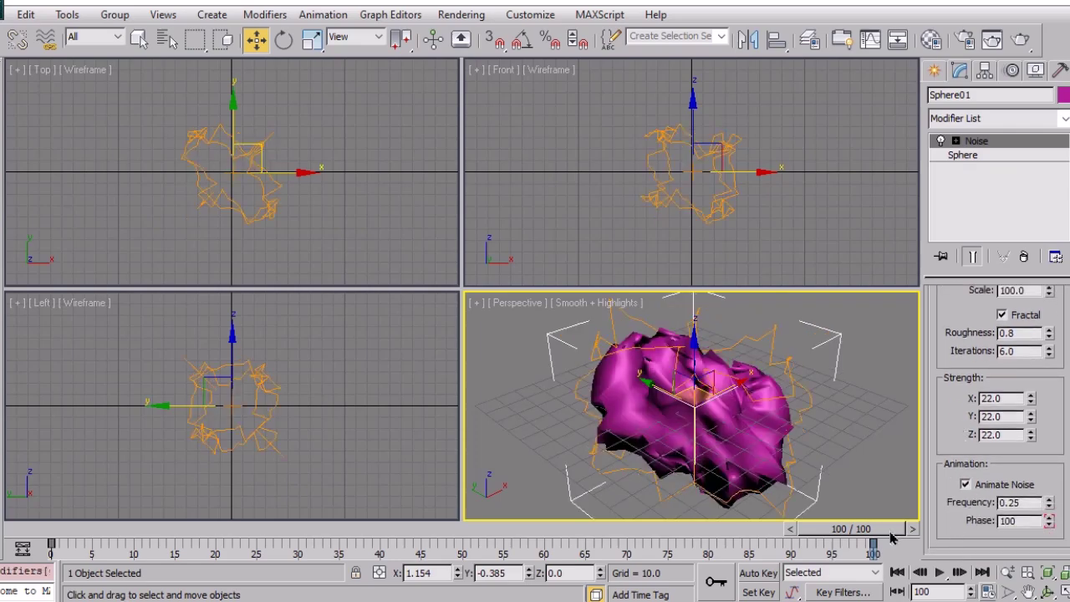
pyautogui.moveTo(872, 536)
pyautogui.mouseDown()
pyautogui.moveTo(105, 530)
pyautogui.moveTo(873, 557)
pyautogui.mouseUp()
pyautogui.press('w')
# Turn off Fractal on the Noise modifier and scrub the timeline to preview the smoother deformation
pyautogui.click(1002, 316)
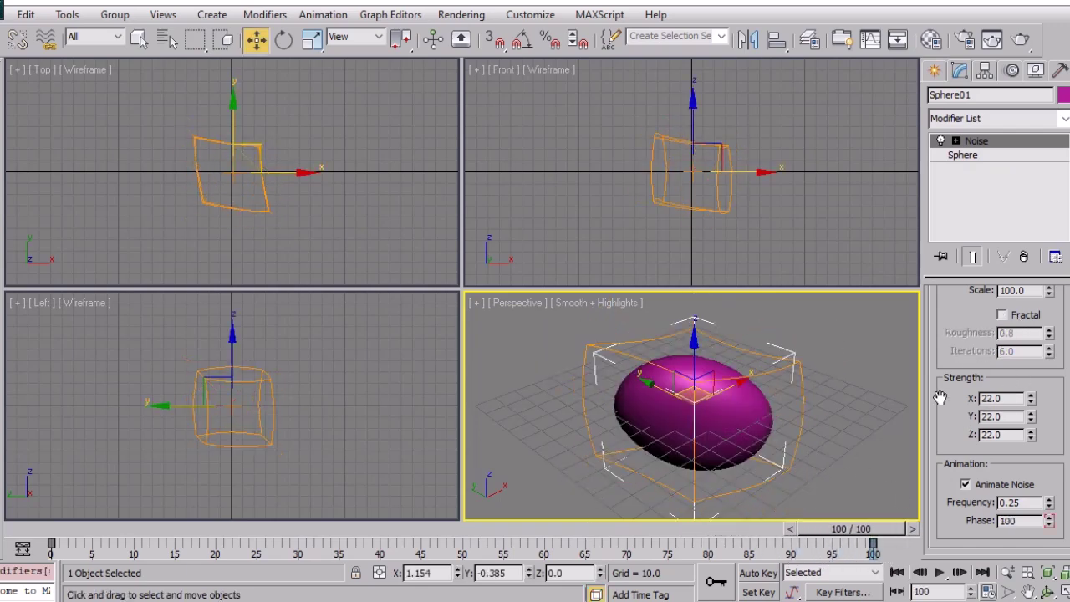
pyautogui.moveTo(826, 530); pyautogui.dragTo(870, 534)
pyautogui.press('w')
# Reset the scene to start with an empty one
pyautogui.hotkey('alt', 'f')
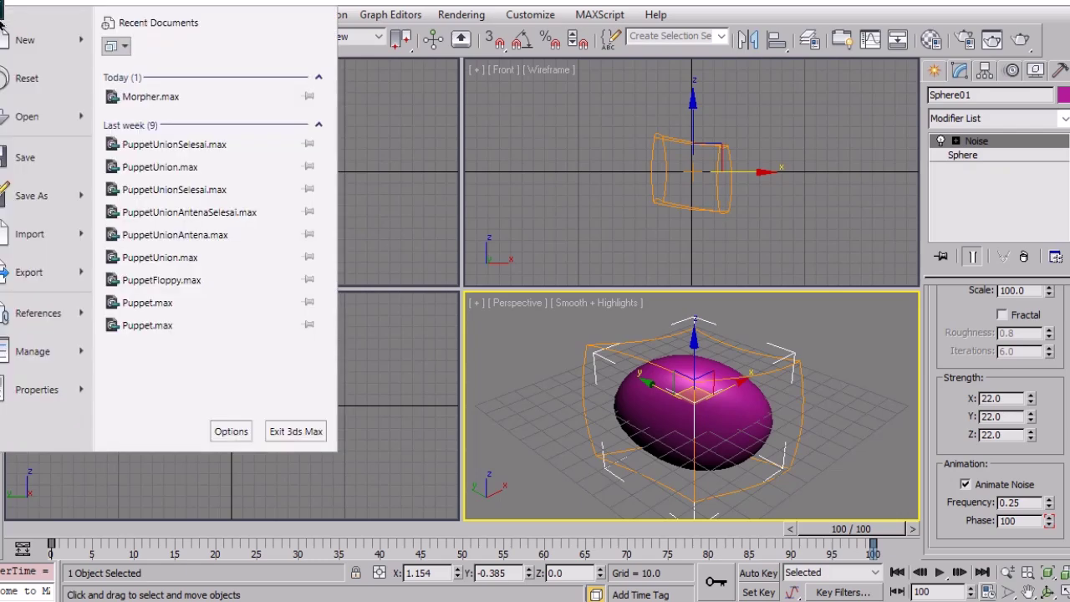
pyautogui.click(31, 72)
pyautogui.click(811, 494)
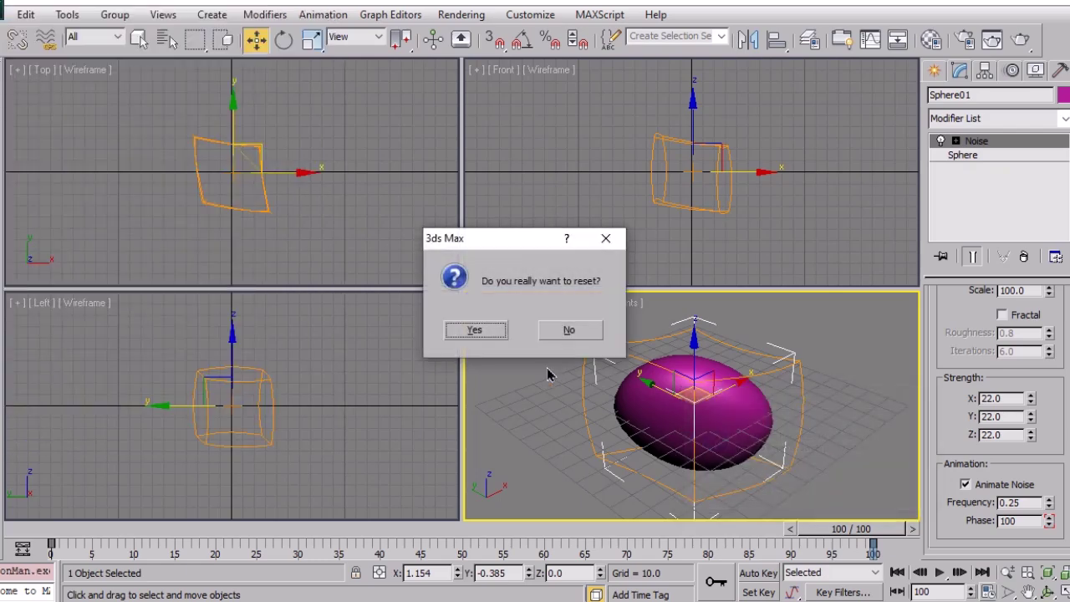
pyautogui.click(485, 333)
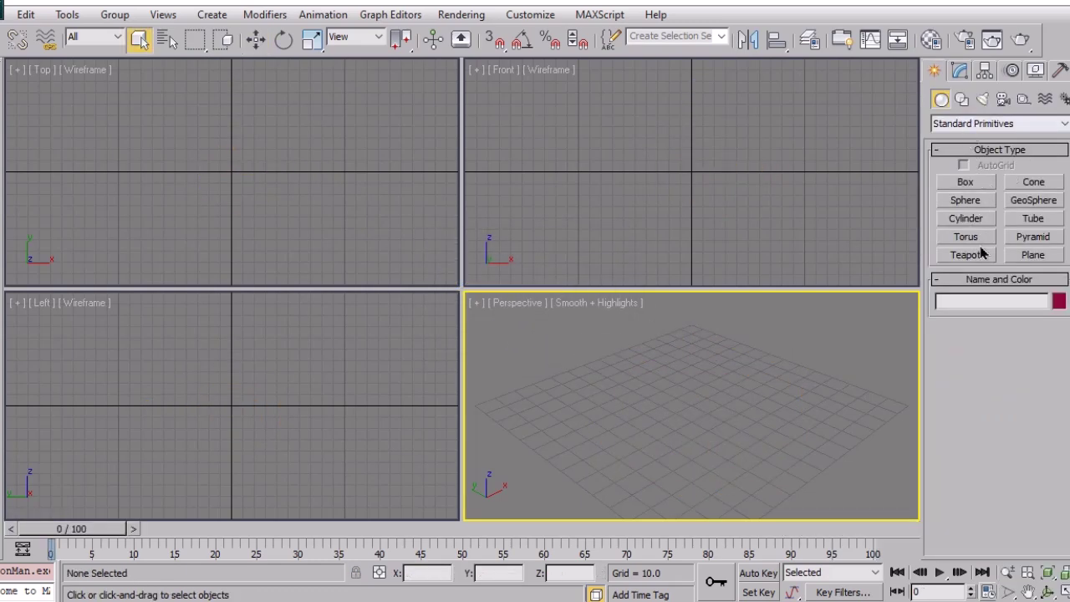
# Create a plane in the Top view with a length and width of 400
pyautogui.click(1034, 255)
pyautogui.moveTo(150, 115); pyautogui.dragTo(372, 233)
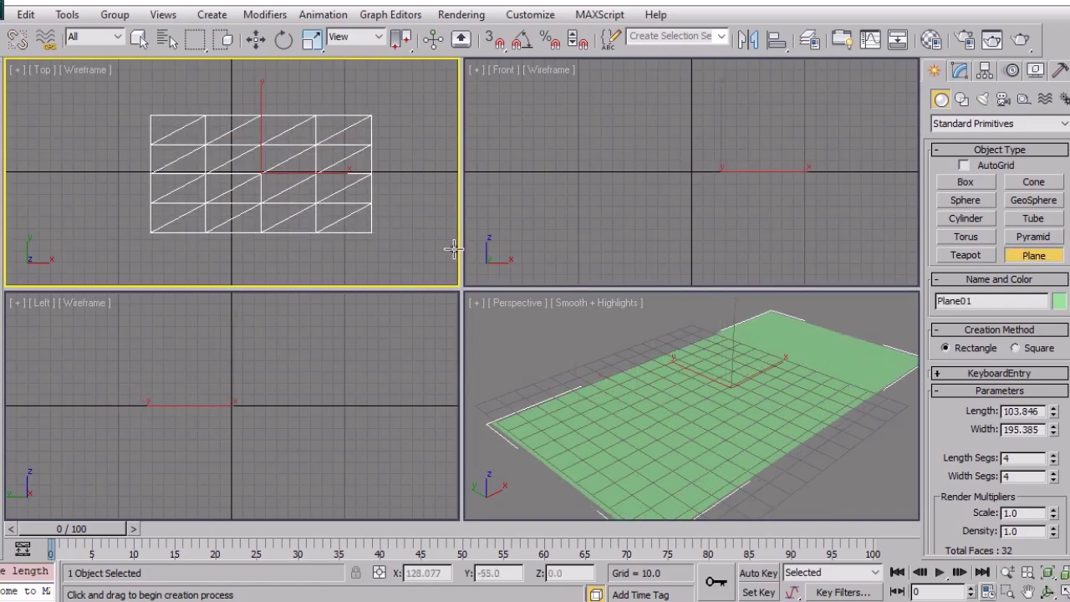
pyautogui.doubleClick(1019, 412)
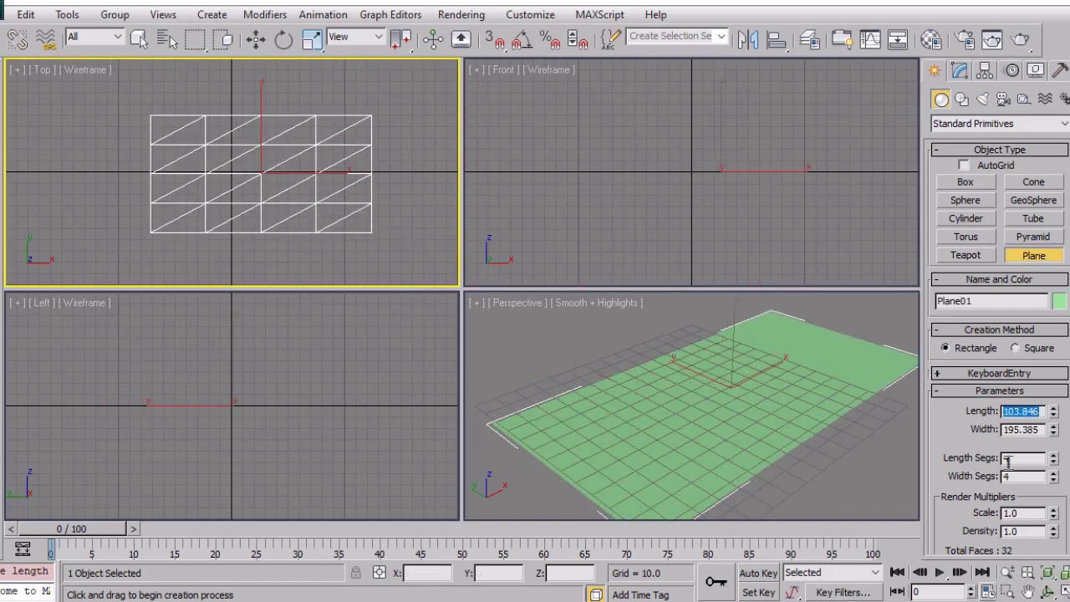
pyautogui.write('400')
pyautogui.doubleClick(1035, 430)
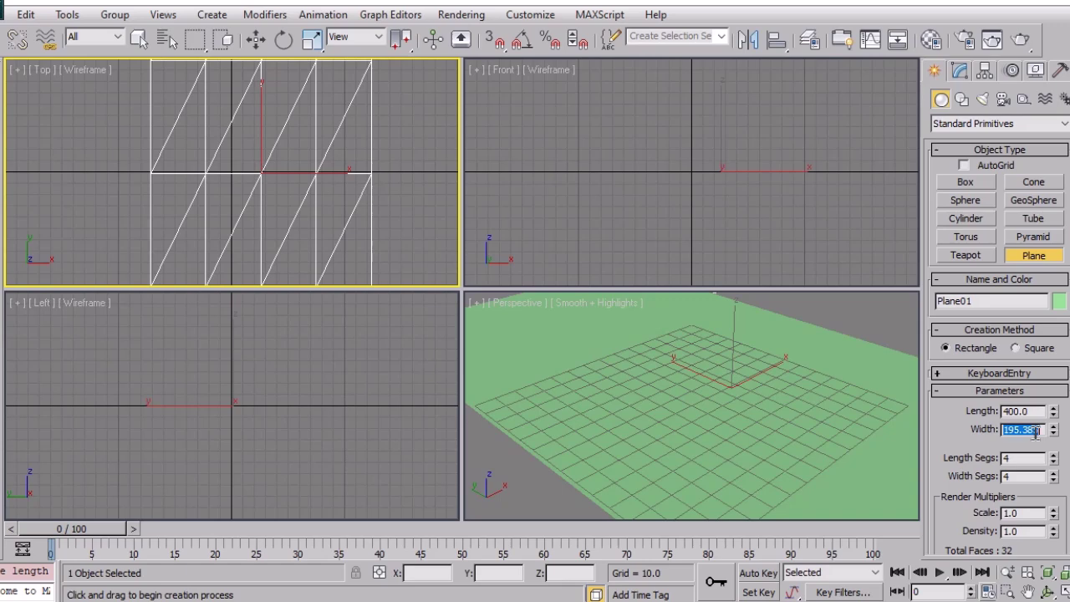
pyautogui.write('400')
pyautogui.press('Return')
# Display edged faces in the Perspective view with the whole plane in sight
pyautogui.click(735, 407)
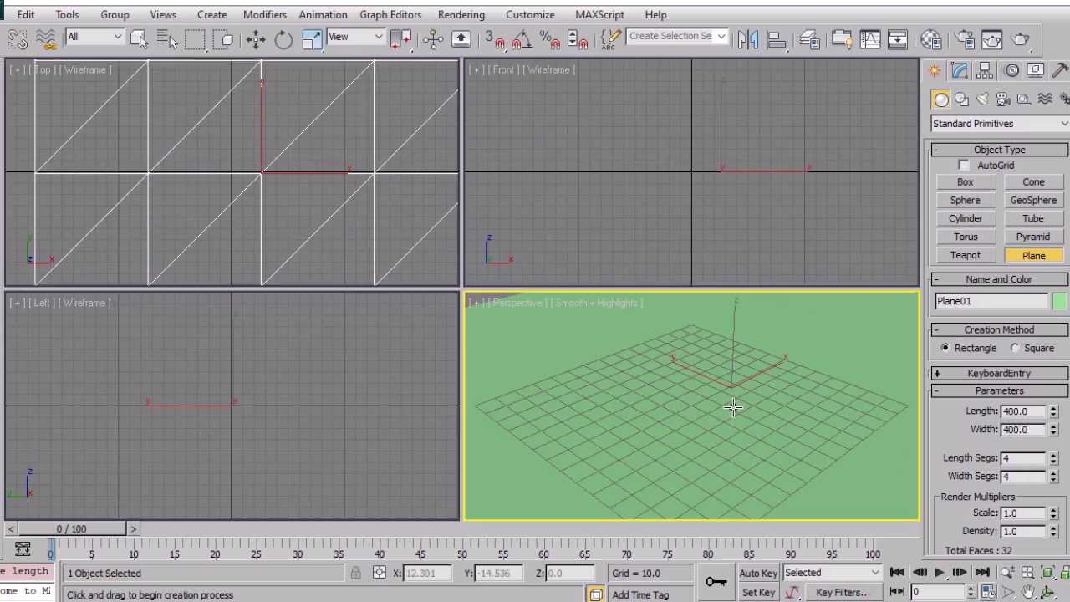
pyautogui.scroll(-3, 732, 408)
pyautogui.scroll(-2, 732, 407)
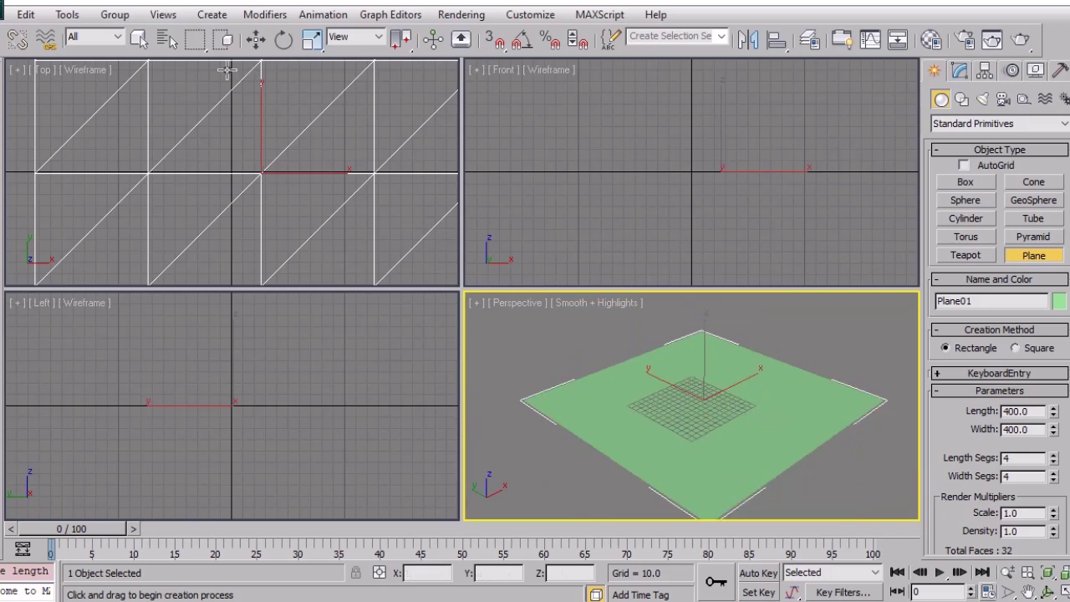
pyautogui.click(139, 39)
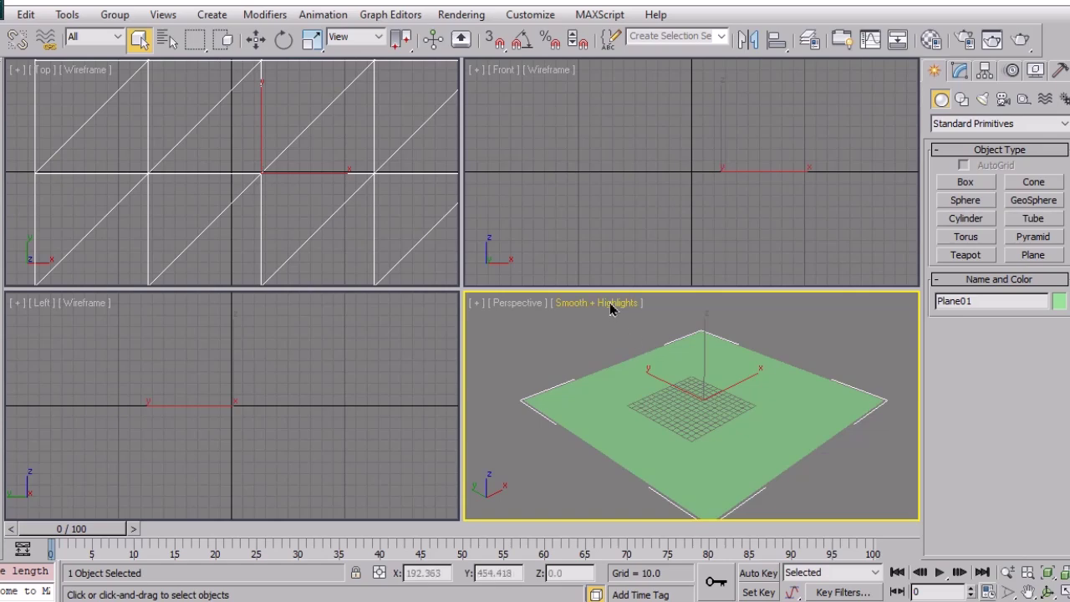
pyautogui.click(611, 304)
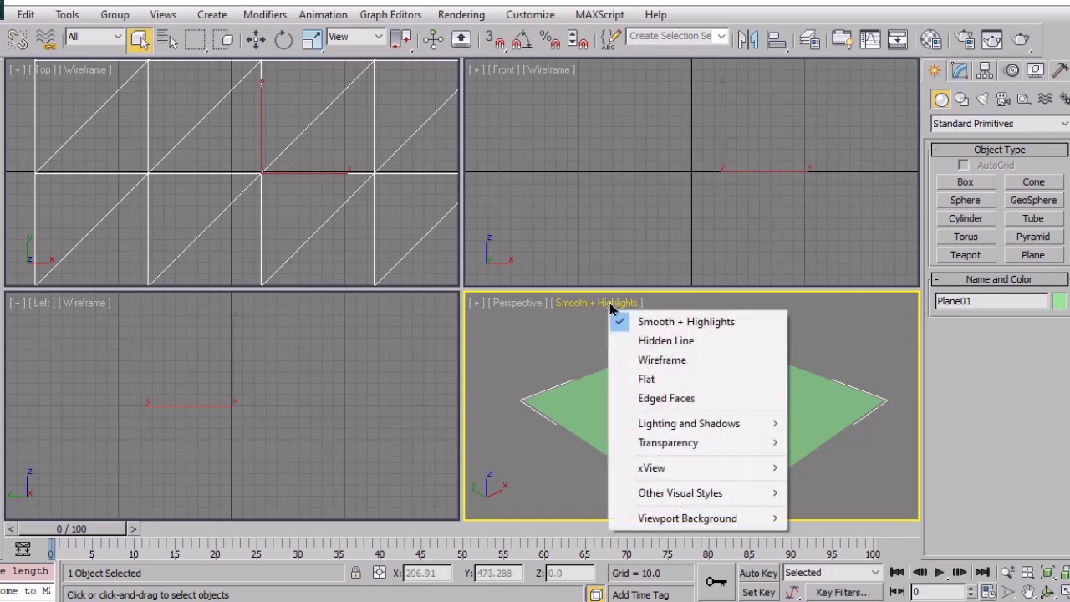
pyautogui.click(667, 398)
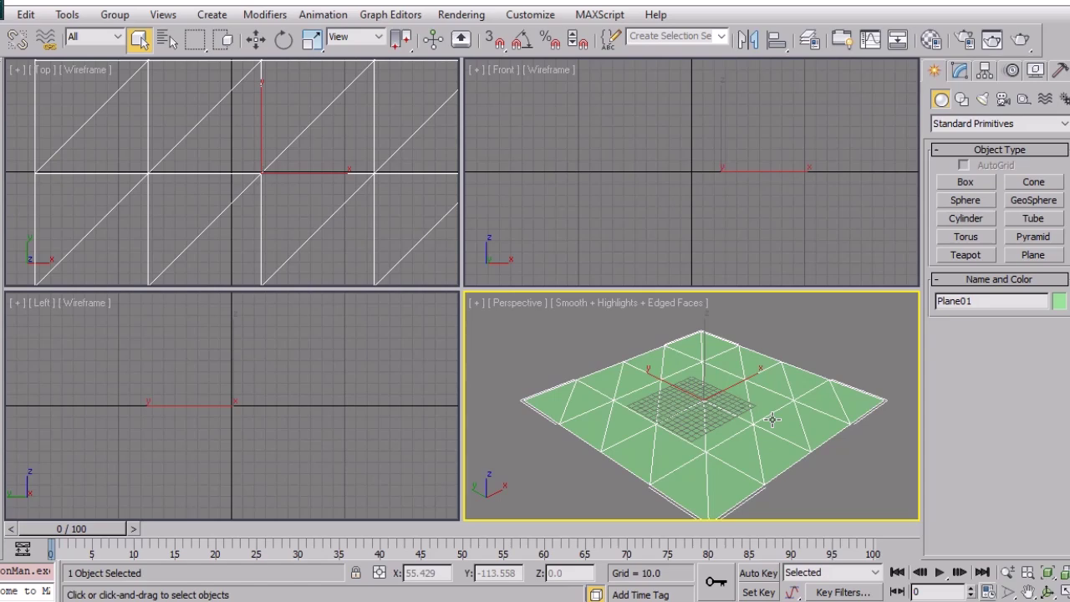
# Raise the plane along the Z axis to a height of about 21 and deselect it
pyautogui.click(263, 42)
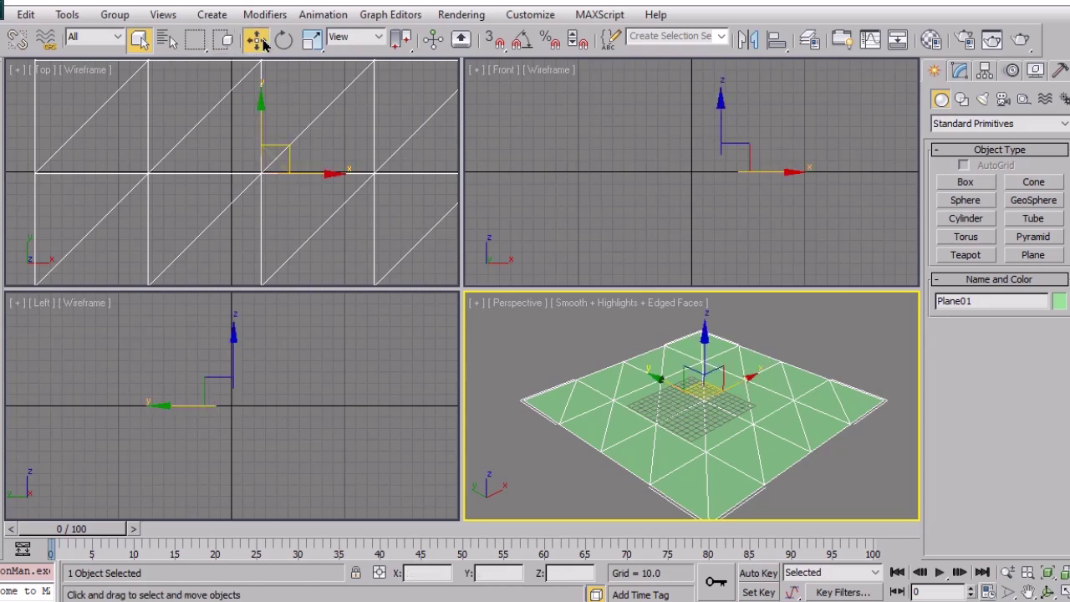
pyautogui.moveTo(703, 345); pyautogui.dragTo(707, 335)
pyautogui.click(886, 435)
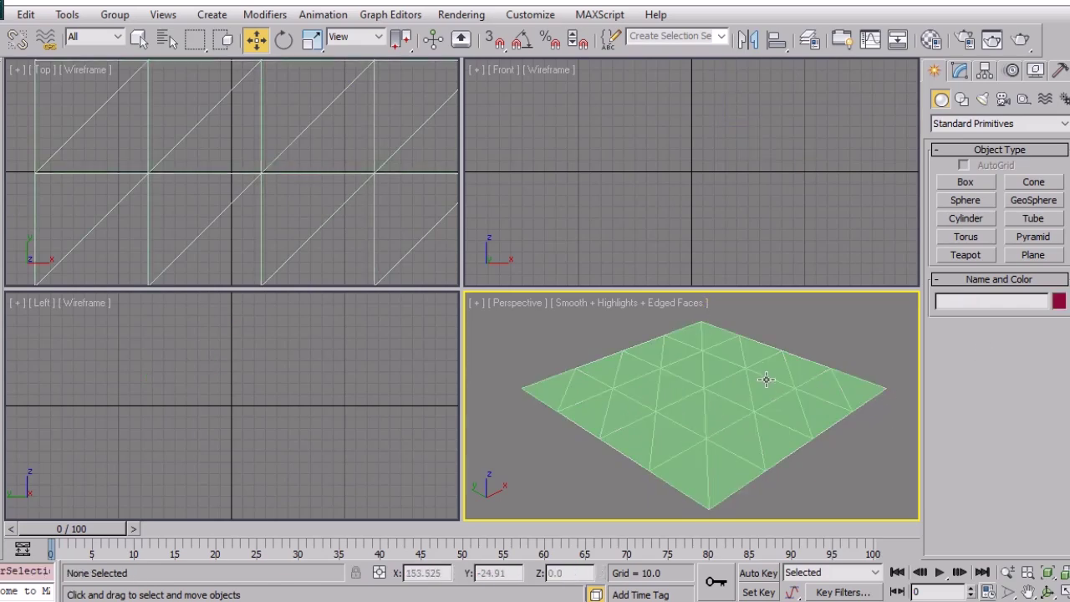
# Set the plane's length and width segments to 55 each
pyautogui.click(767, 377)
pyautogui.click(960, 72)
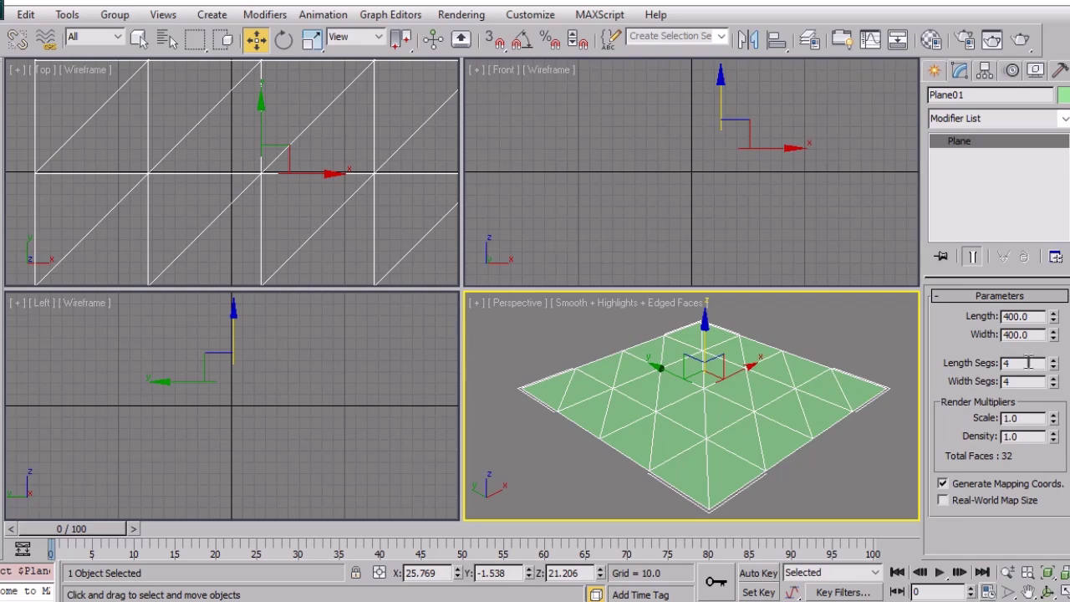
pyautogui.moveTo(998, 369); pyautogui.dragTo(989, 372)
pyautogui.moveTo(1002, 381); pyautogui.dragTo(1019, 381)
pyautogui.write('55')
pyautogui.click(1024, 363)
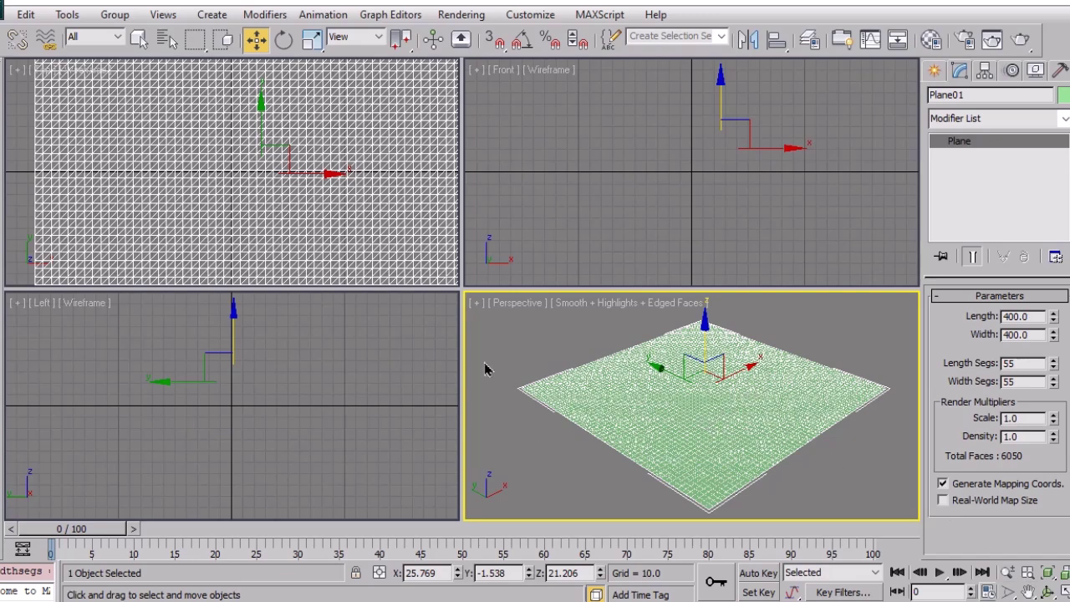
# Try rotating the plane about 44 degrees around the Z axis, undo the rotation and fit the plane in all viewports
pyautogui.click(283, 39)
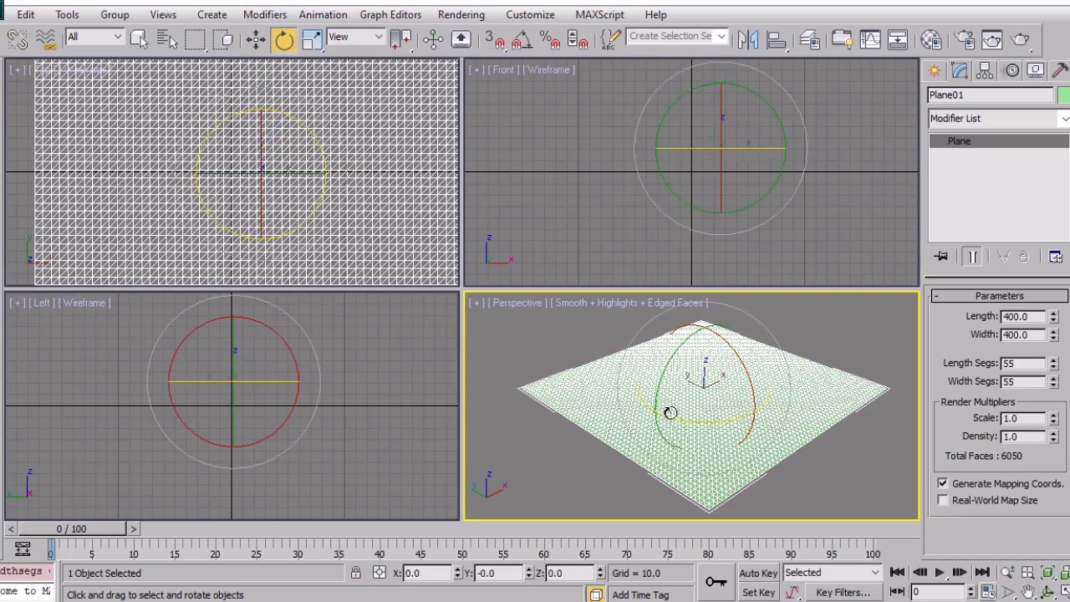
pyautogui.moveTo(669, 420); pyautogui.dragTo(748, 412)
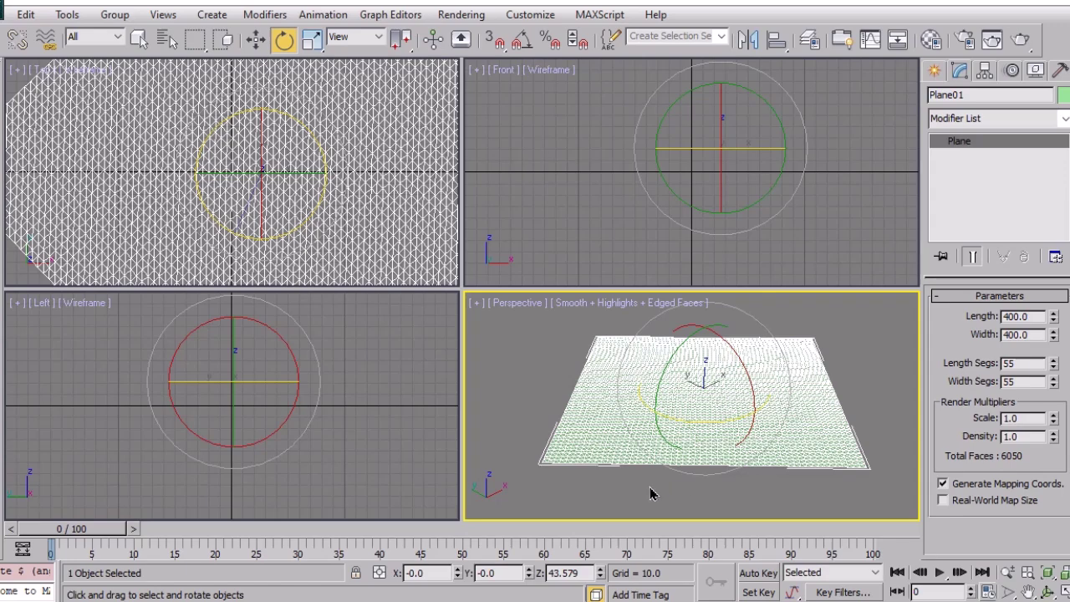
pyautogui.scroll(3, 650, 494)
pyautogui.scroll(2, 650, 494)
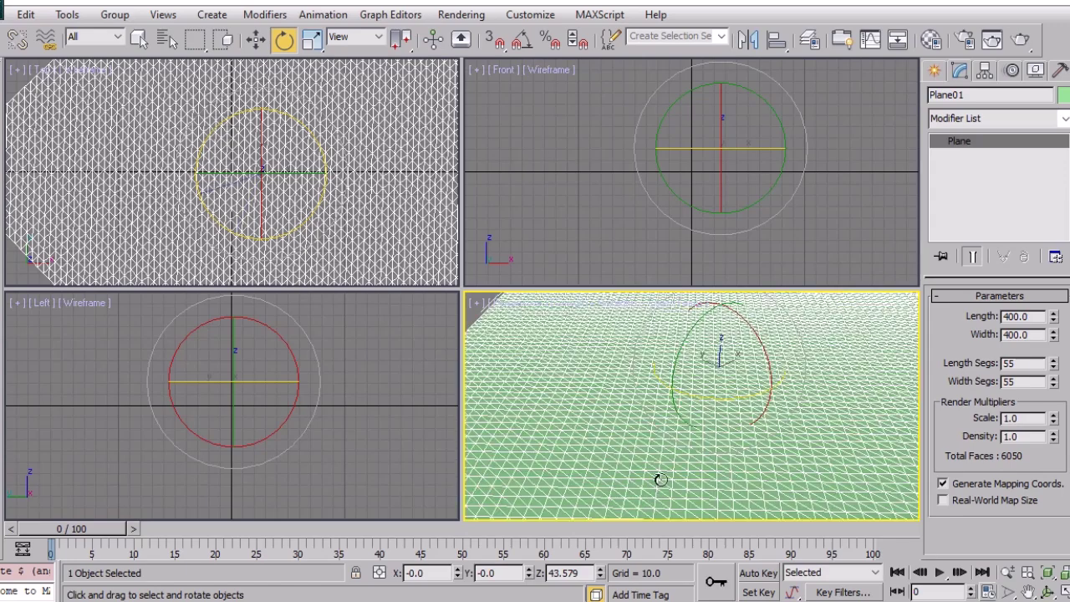
pyautogui.scroll(1, 769, 409)
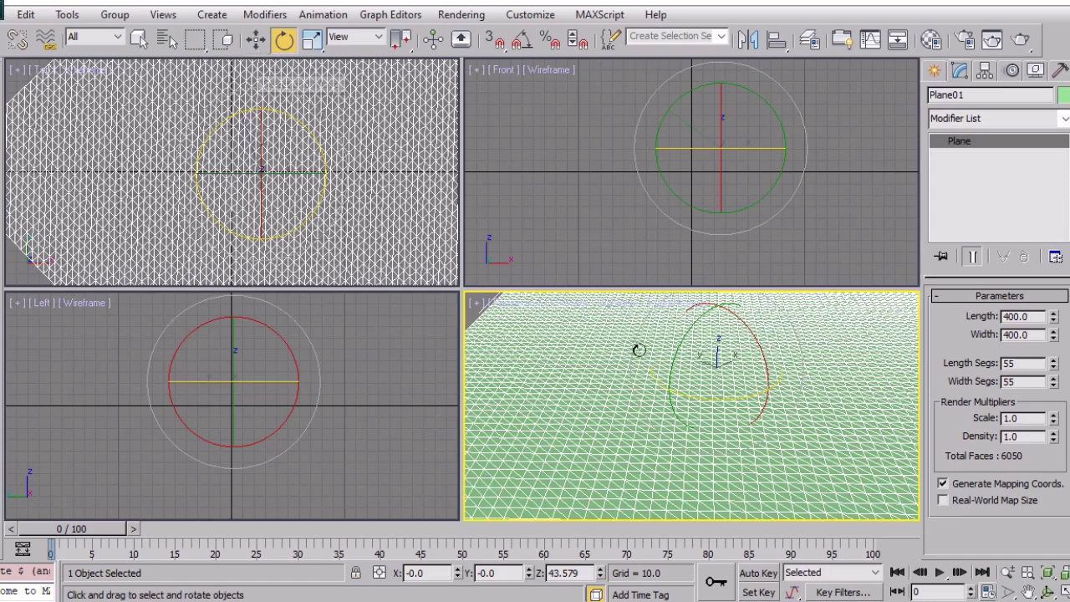
pyautogui.hotkey('ctrl', 'z')
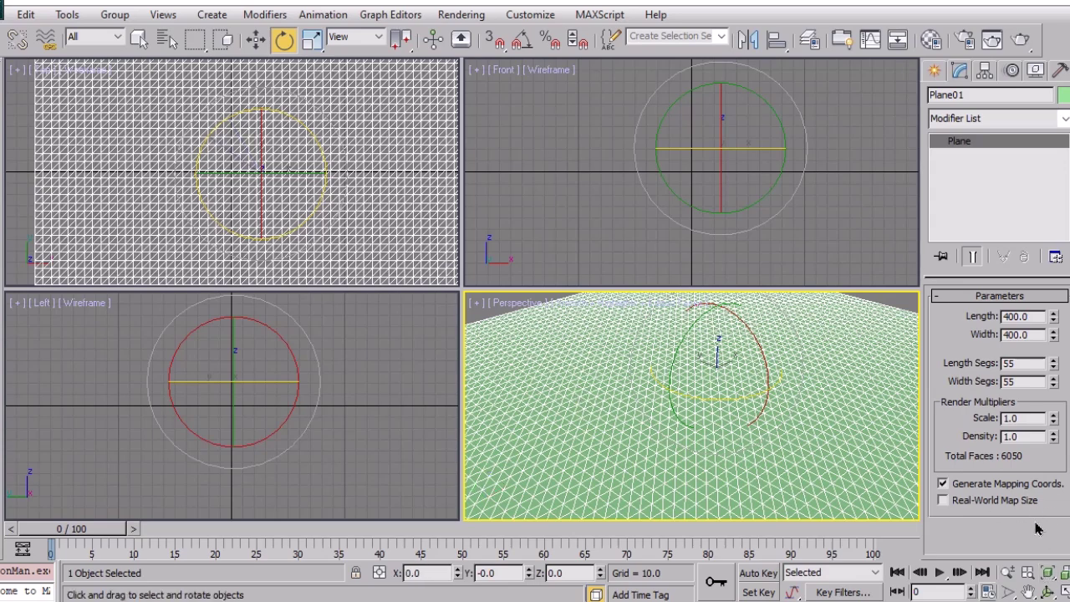
pyautogui.click(1064, 574)
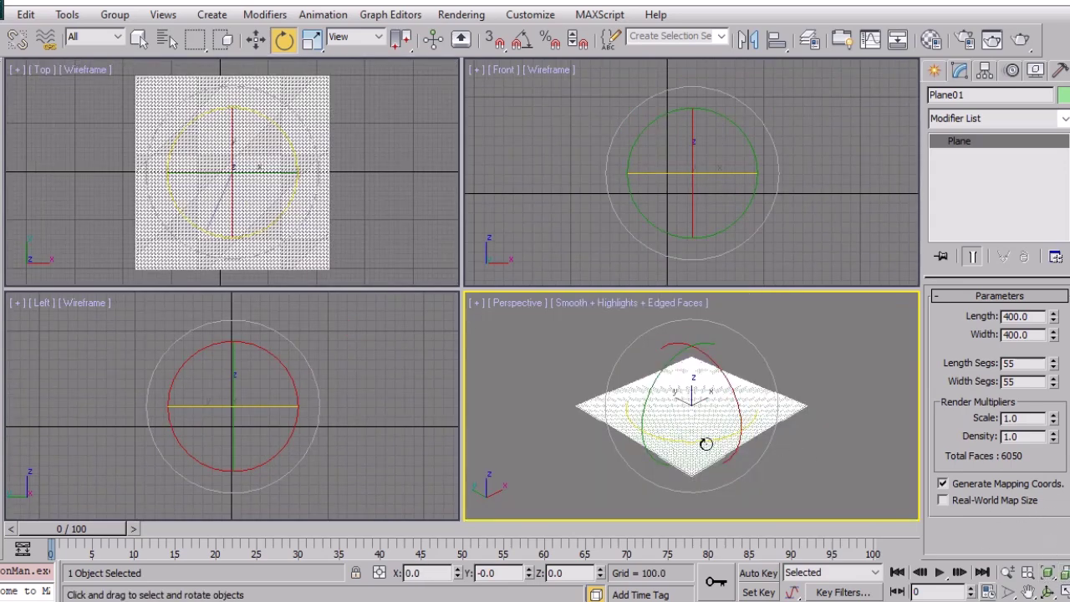
# Rotate the plane about 45 degrees around the Z axis and switch back to plain object selection
pyautogui.moveTo(705, 444); pyautogui.dragTo(783, 430)
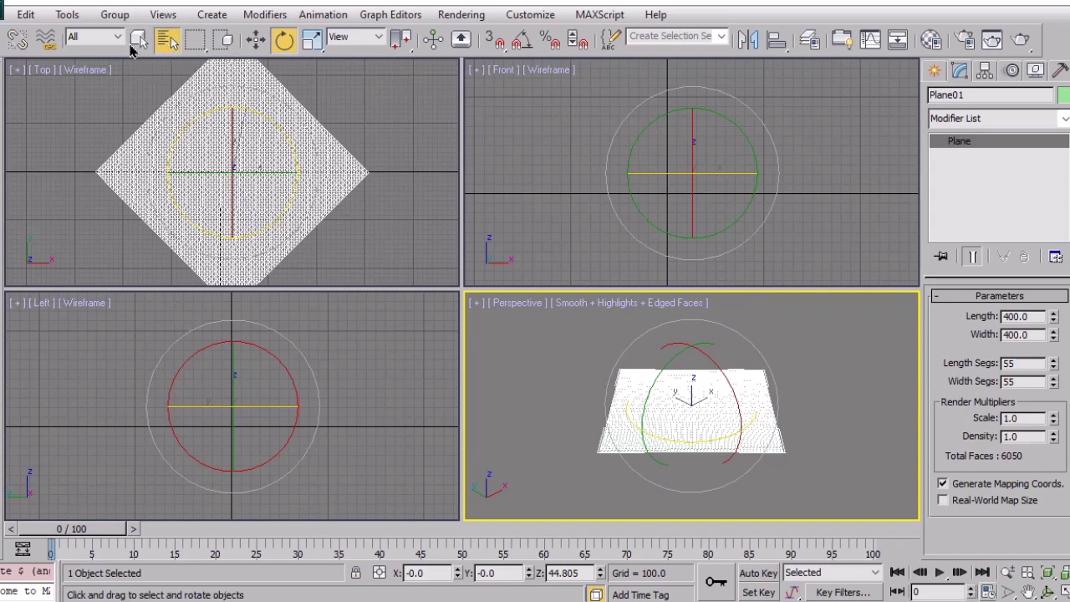
pyautogui.click(137, 40)
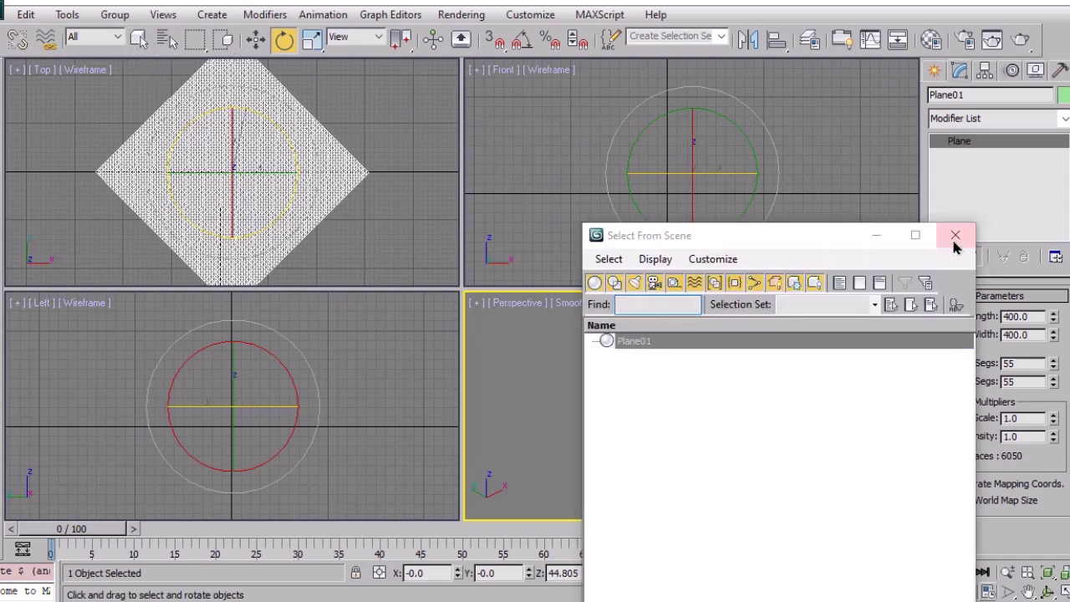
pyautogui.click(953, 234)
pyautogui.click(139, 40)
# Fill the Perspective view with the plane's surface and increase the plane's length to 516
pyautogui.scroll(5, 765, 374)
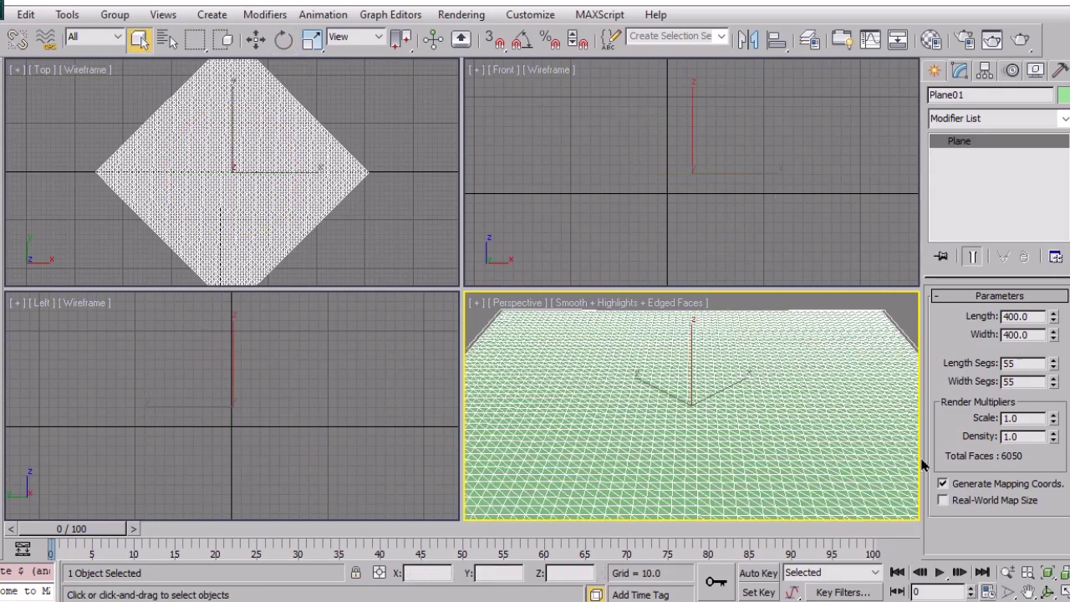
pyautogui.moveTo(836, 386); pyautogui.dragTo(831, 435, button='middle')
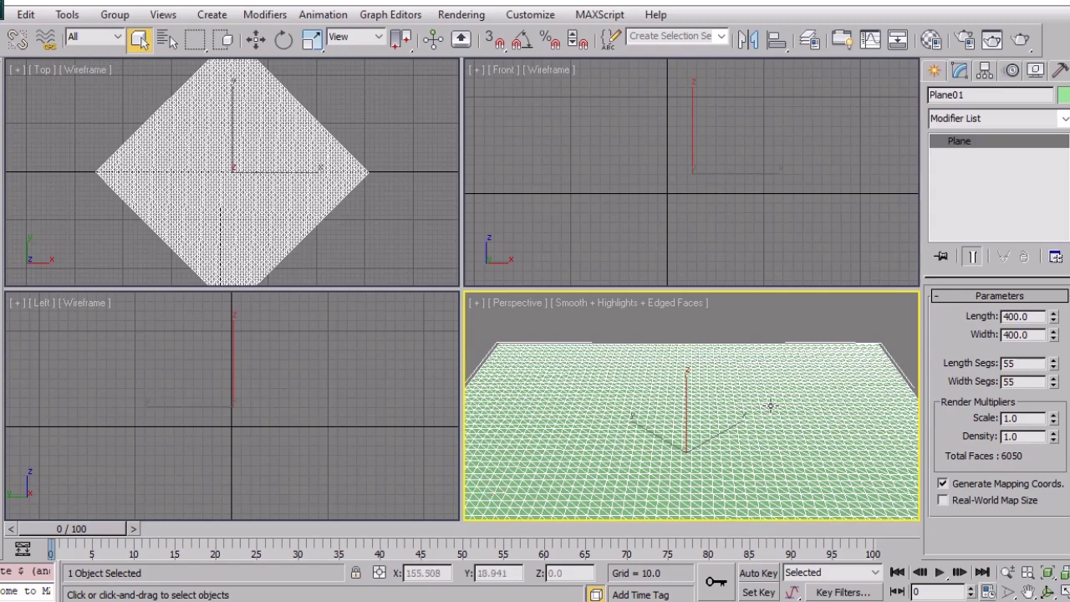
pyautogui.moveTo(771, 405); pyautogui.dragTo(779, 425, button='middle')
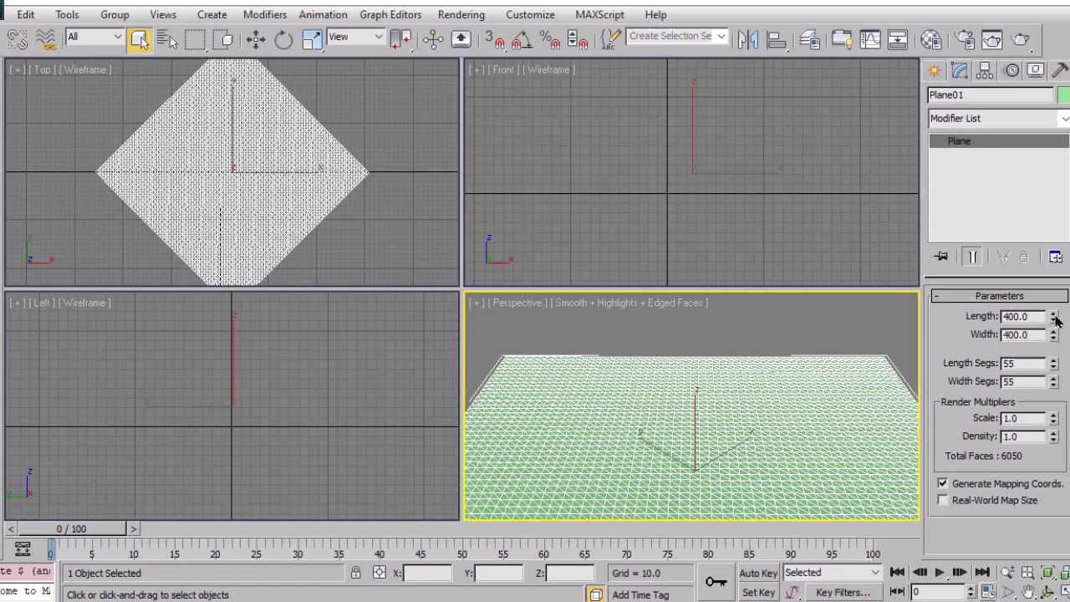
pyautogui.moveTo(1057, 321); pyautogui.dragTo(1055, 295)
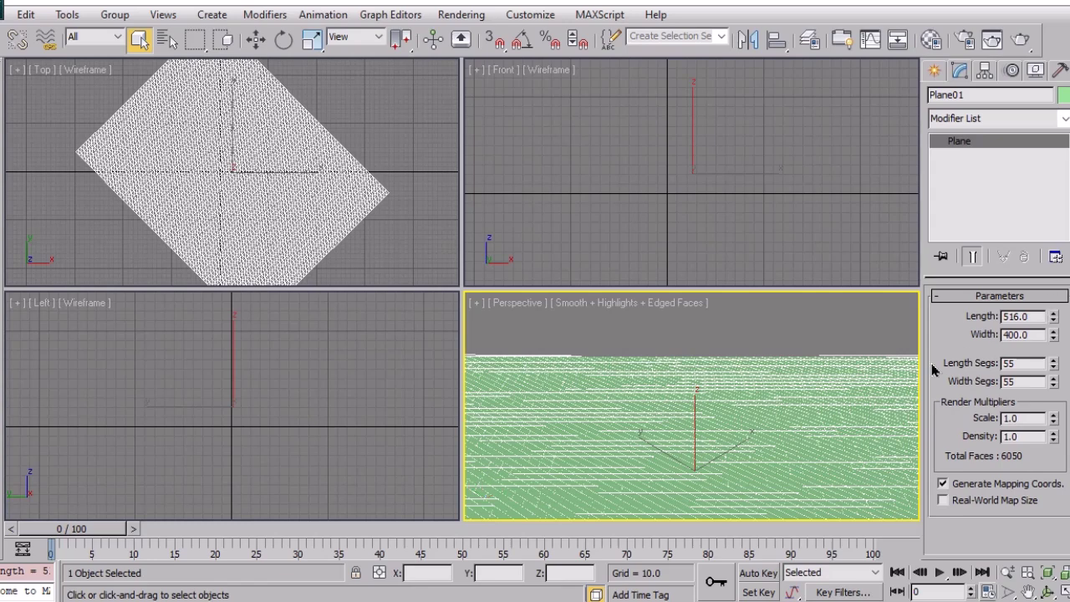
pyautogui.click(803, 335)
pyautogui.click(801, 489)
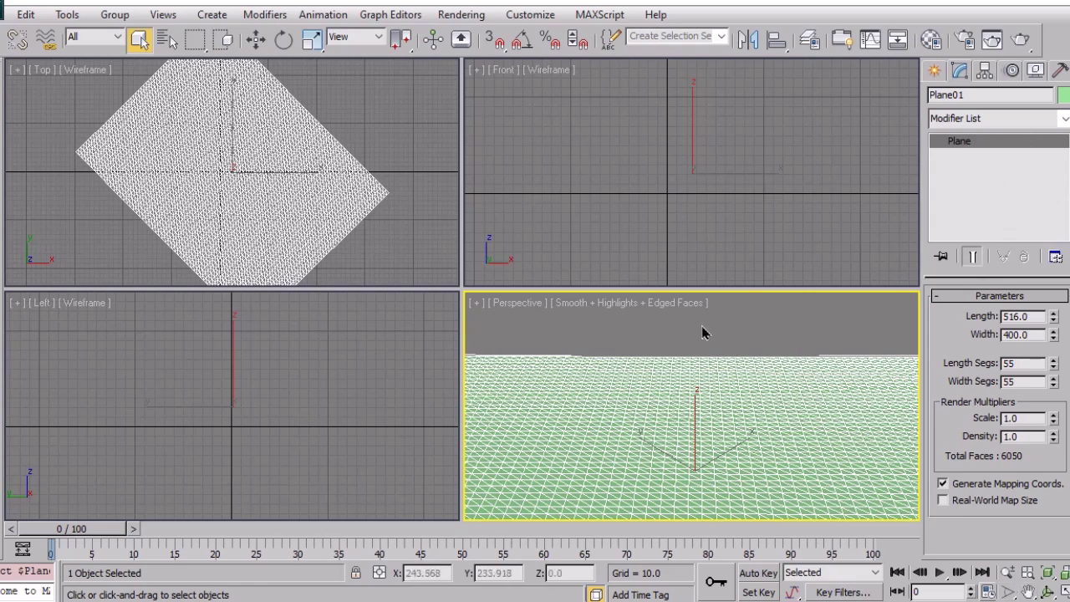
# Turn off edged faces in the Perspective view and add a Noise modifier to the plane
pyautogui.click(681, 304)
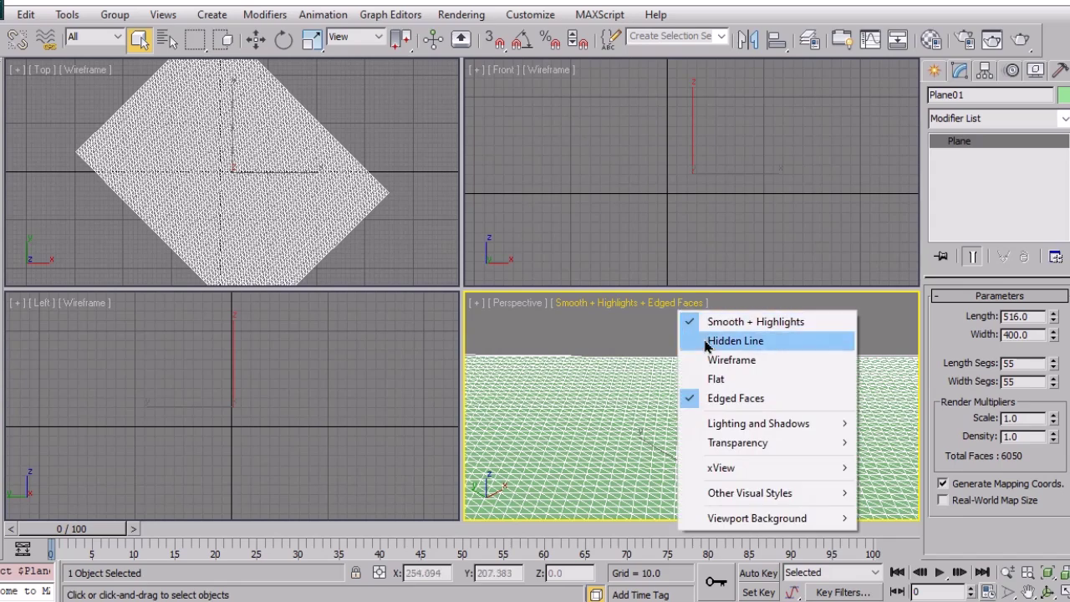
pyautogui.click(716, 398)
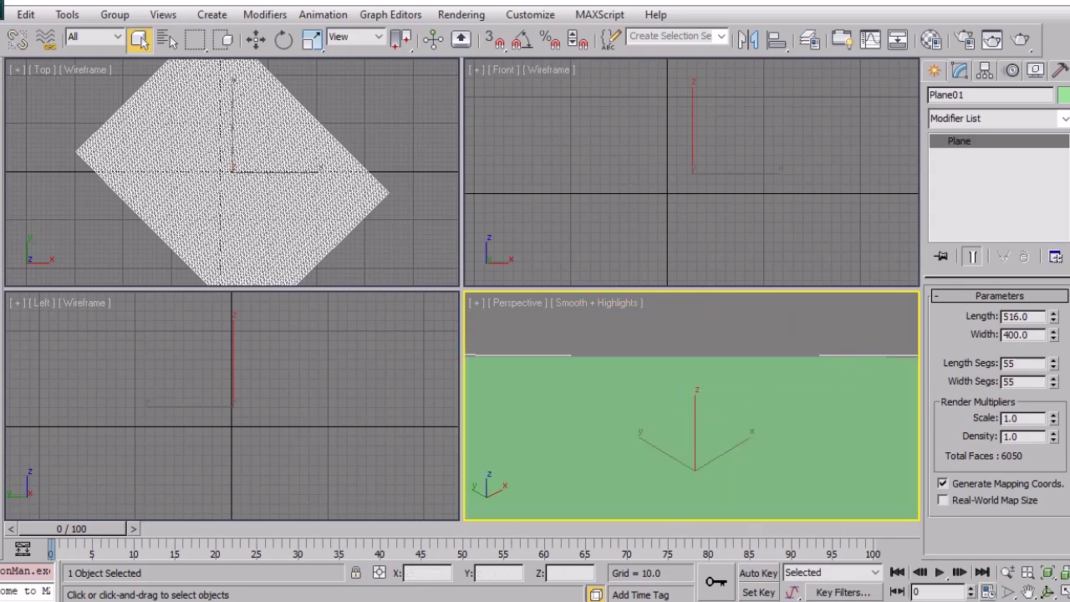
pyautogui.click(1065, 120)
pyautogui.press('n')
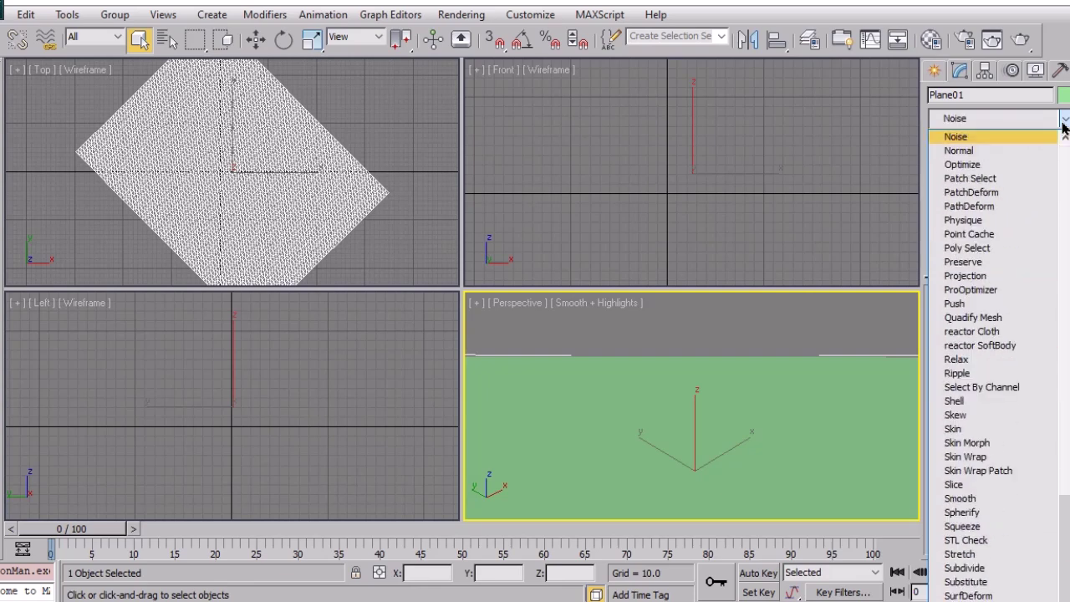
pyautogui.click(1018, 139)
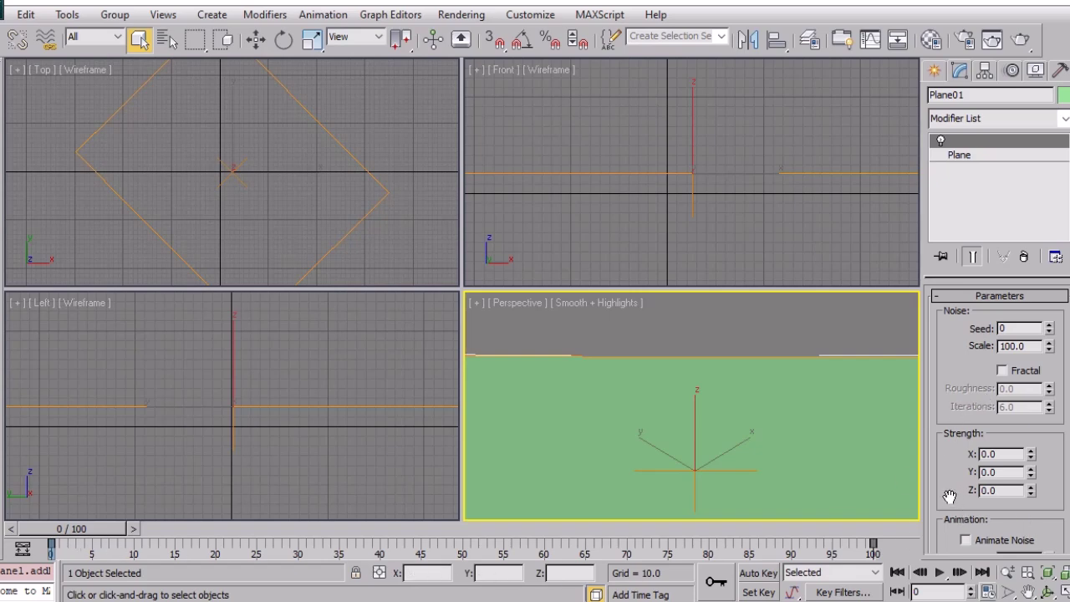
# Enable Animate Noise on the plane's Noise modifier and try the timeline
pyautogui.scroll(-3, 995, 418)
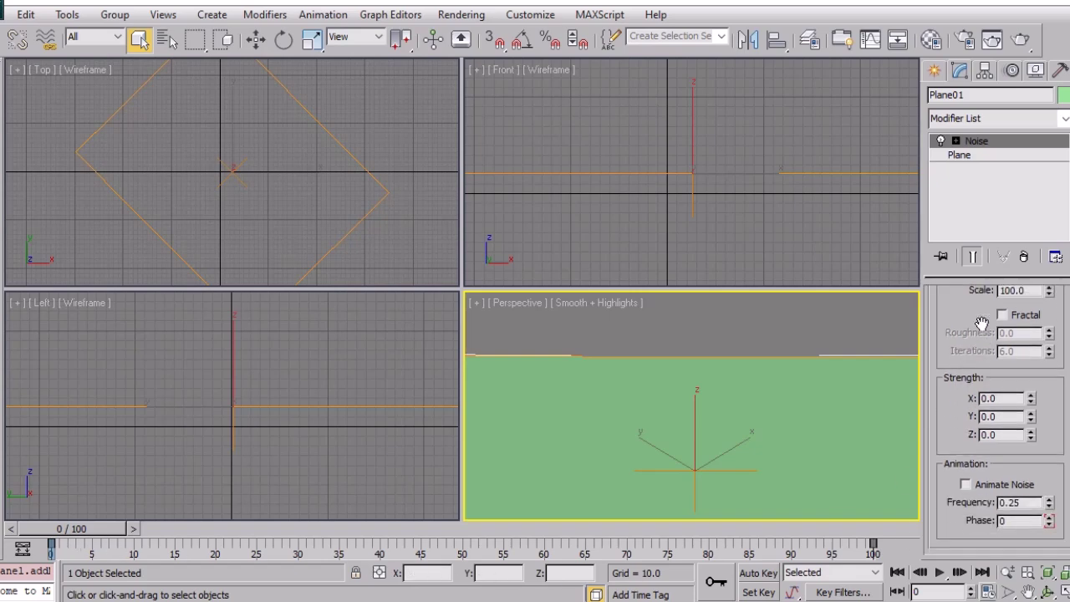
pyautogui.click(93, 533)
pyautogui.click(993, 487)
pyautogui.moveTo(86, 536)
pyautogui.mouseDown()
pyautogui.moveTo(985, 547)
pyautogui.moveTo(67, 540)
pyautogui.mouseUp()
pyautogui.scroll(2, 972, 356)
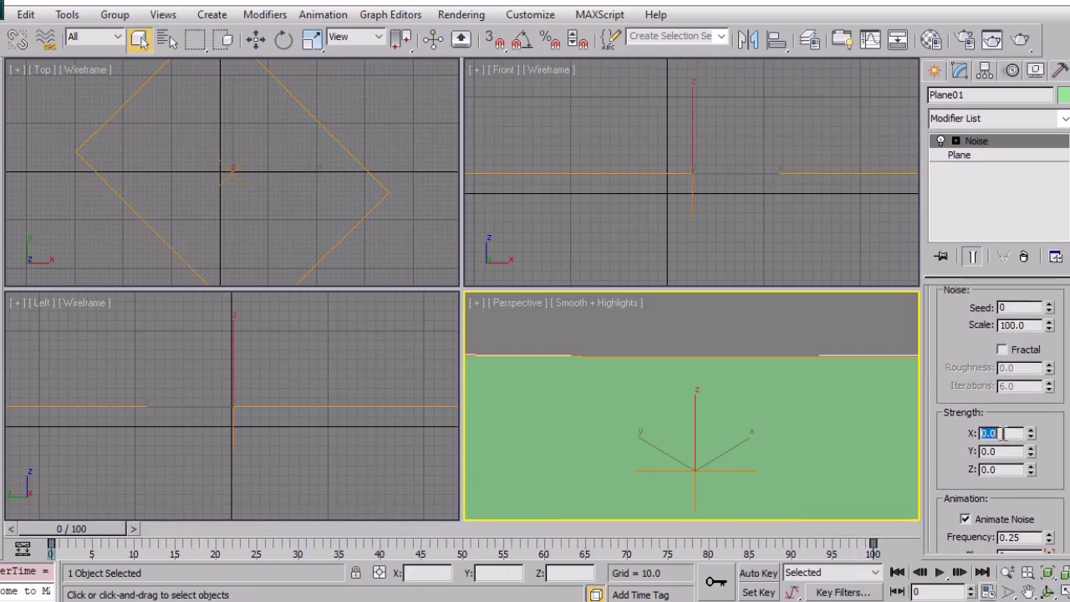
# Set the noise strength to 11 on X, Y and Z and preview the motion up to frame 100
pyautogui.write('11')
pyautogui.press('Tab')
pyautogui.write('11')
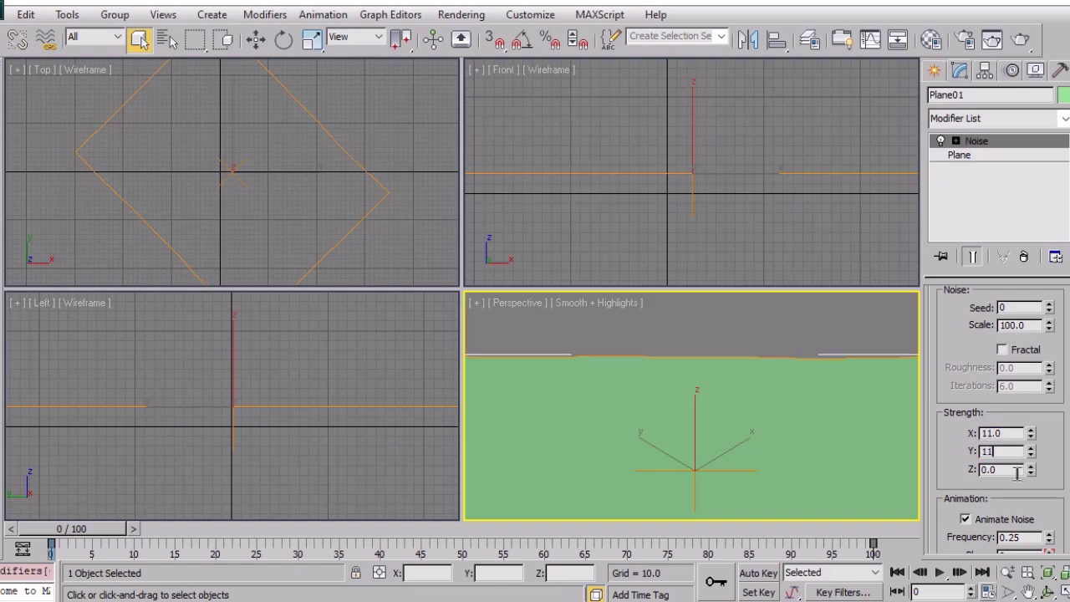
pyautogui.click(1016, 470)
pyautogui.press('Return')
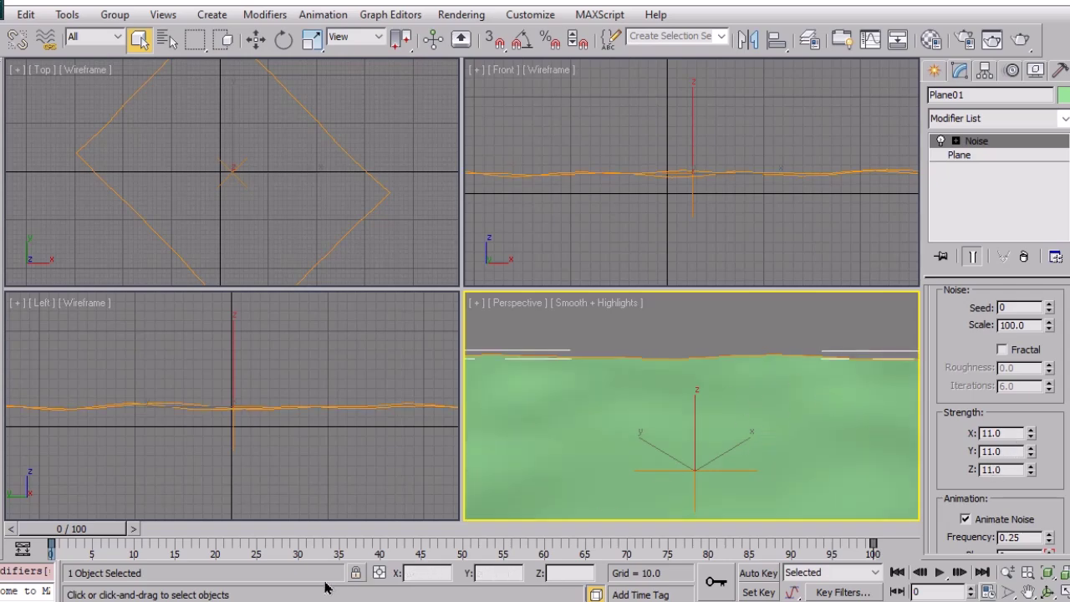
pyautogui.moveTo(50, 530); pyautogui.dragTo(886, 535)
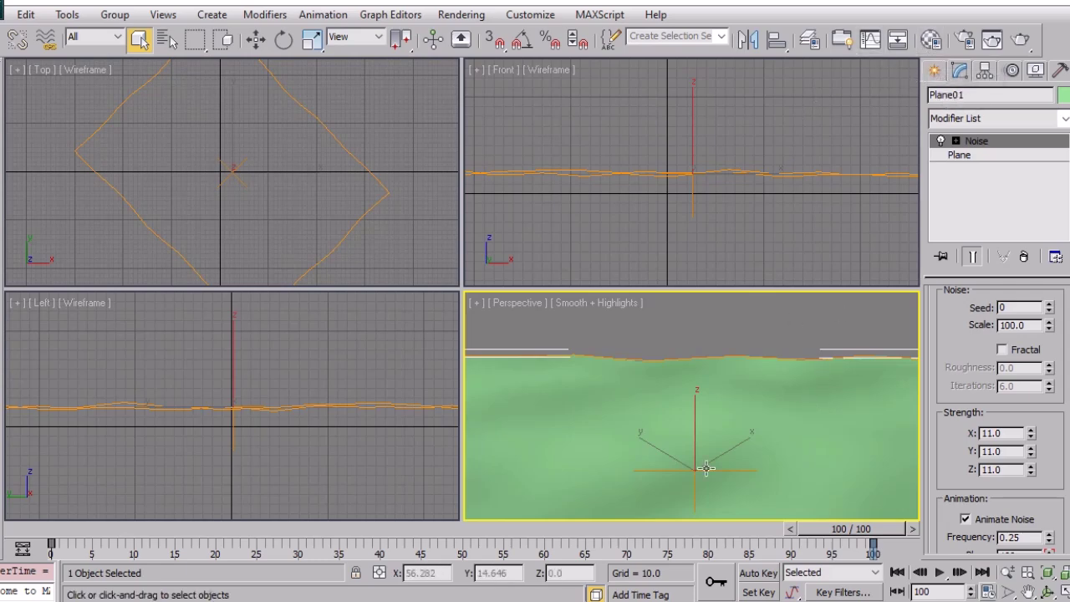
# Change the plane's object colour to medium blue and return the animation to frame 0
pyautogui.click(1063, 97)
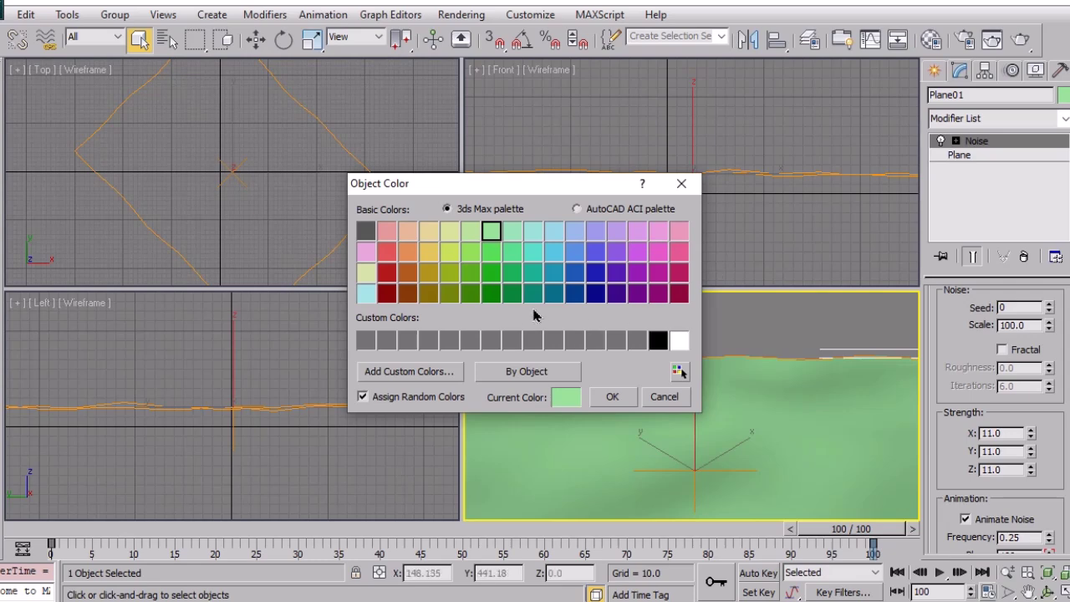
pyautogui.click(560, 281)
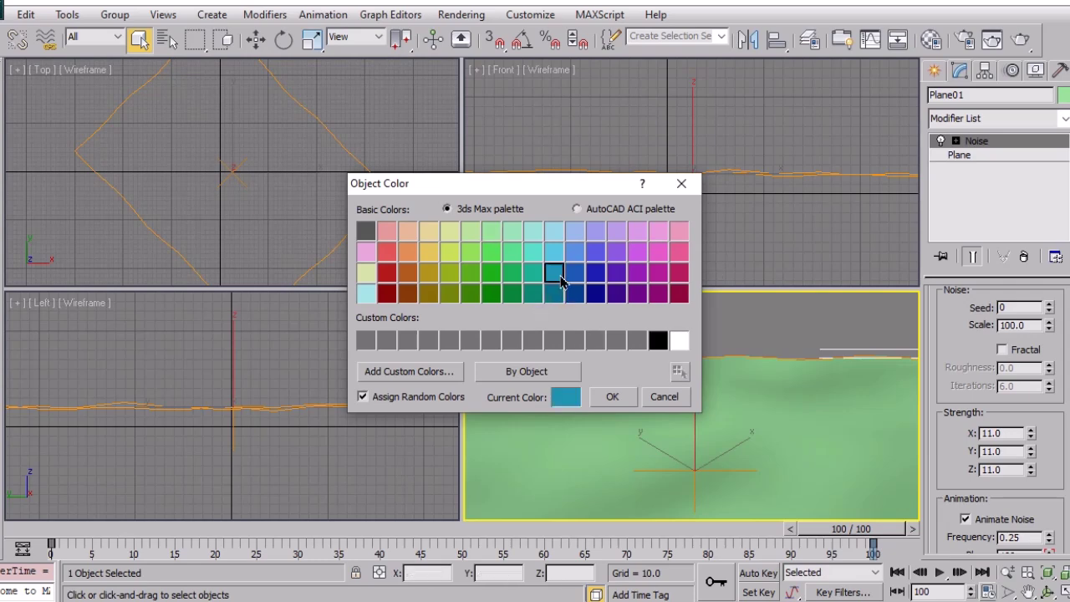
pyautogui.click(612, 397)
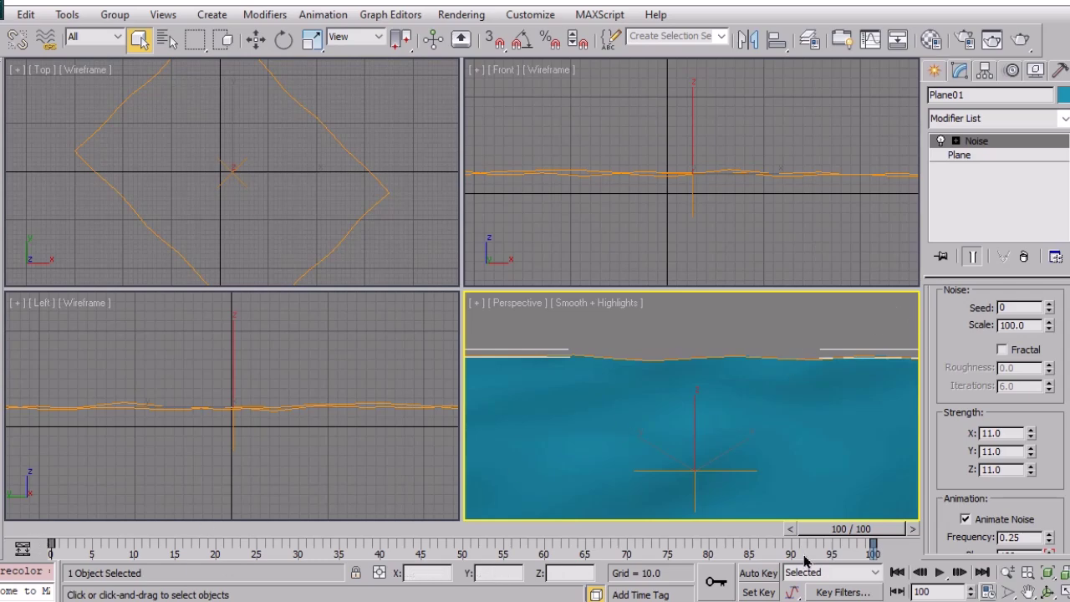
pyautogui.moveTo(866, 540); pyautogui.dragTo(2, 546)
pyautogui.press('q')
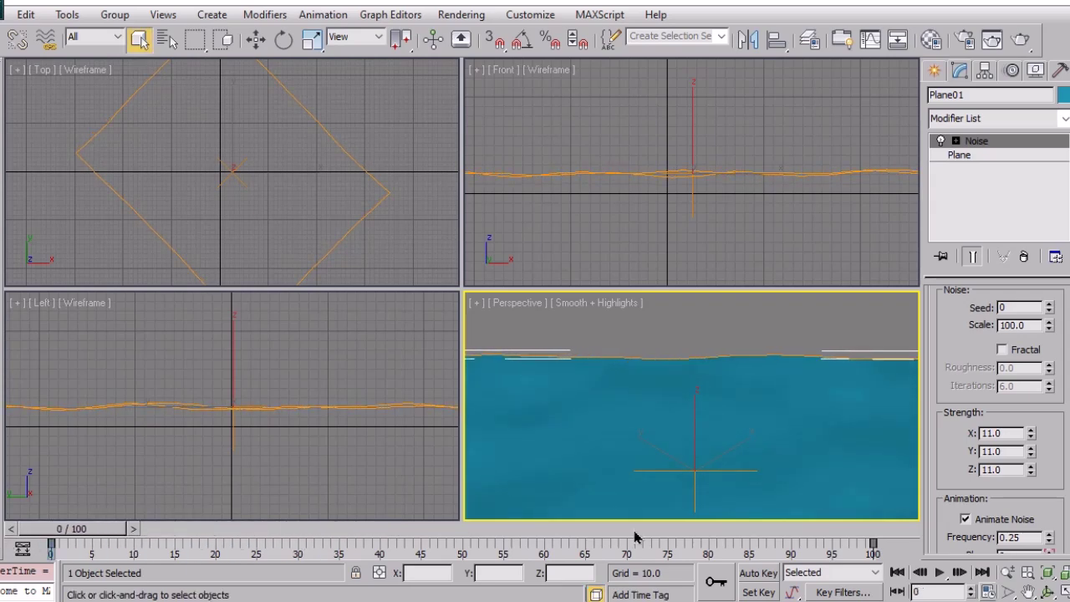
# Set the plane's noise strength to 22 on X, Y and Z
pyautogui.moveTo(1058, 504); pyautogui.dragTo(1057, 468)
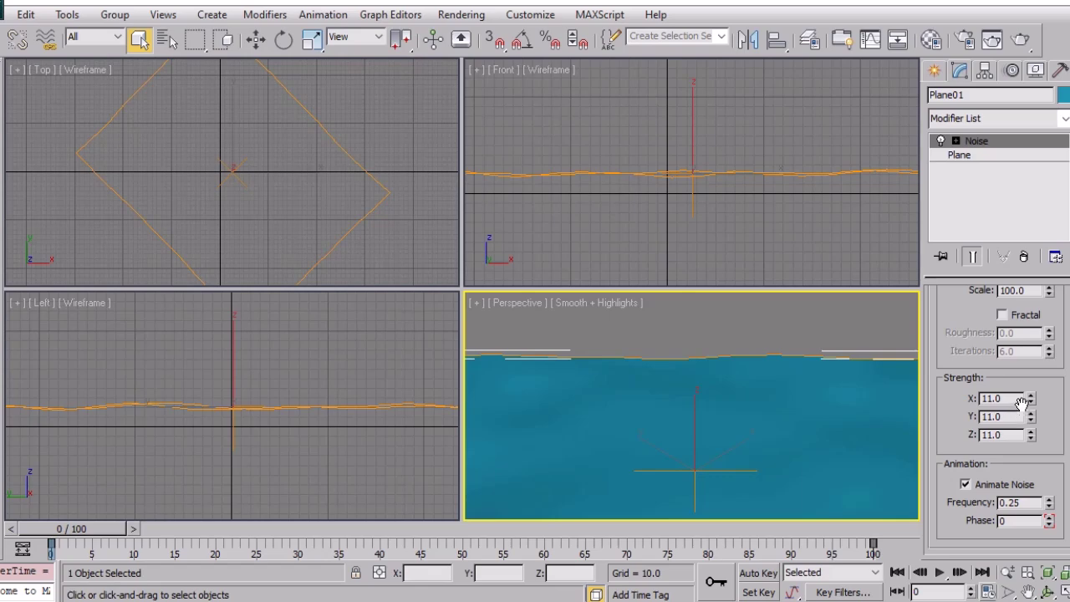
pyautogui.doubleClick(1010, 398)
pyautogui.write('22')
pyautogui.press('Tab')
pyautogui.write('2')
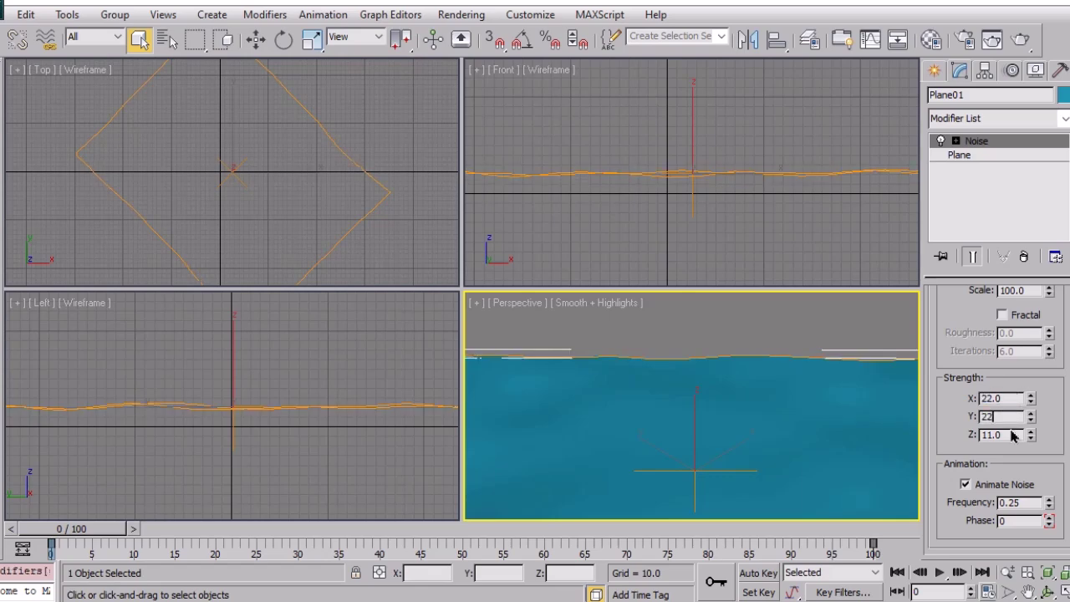
pyautogui.write('2')
pyautogui.click(1008, 433)
pyautogui.doubleClick(1009, 433)
pyautogui.write('22')
pyautogui.press('Return')
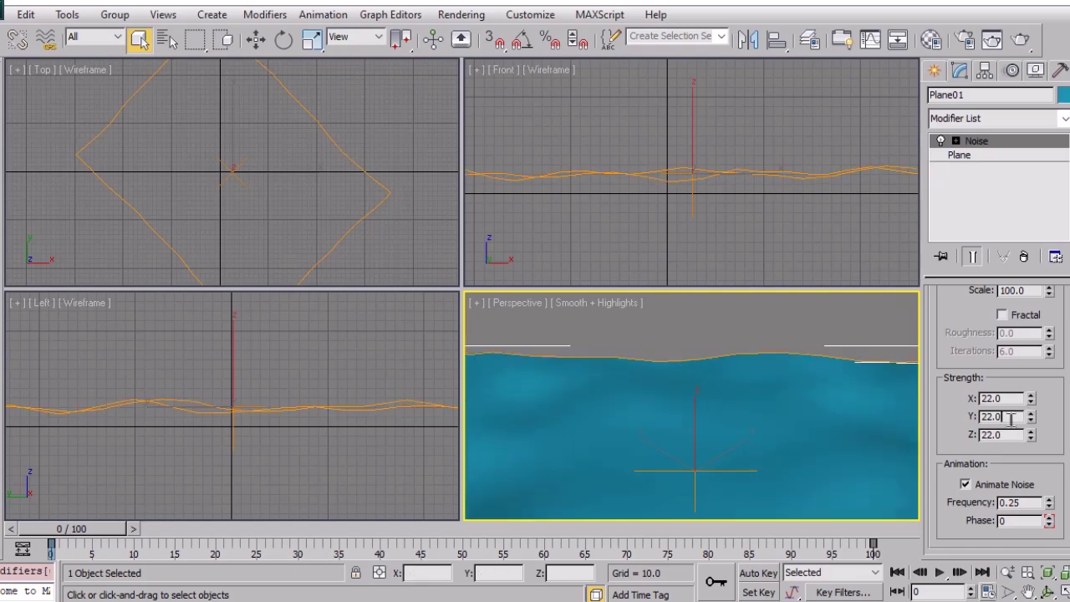
# Lower the noise frequency to 0.1, previewing the motion from frame 0, and enable Fractal noise
pyautogui.moveTo(94, 532); pyautogui.dragTo(534, 569)
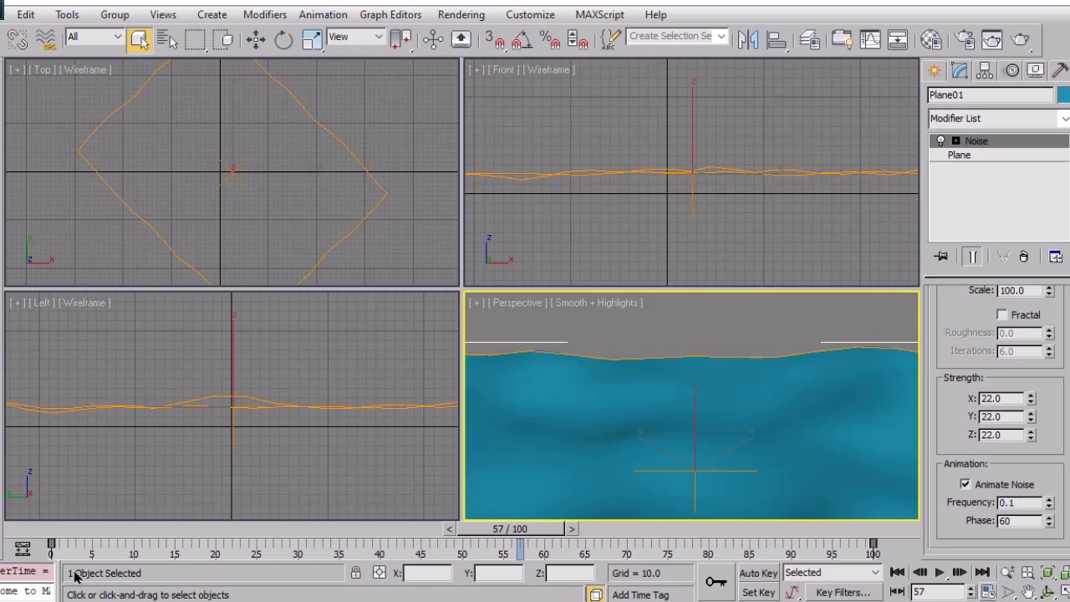
pyautogui.moveTo(527, 536); pyautogui.dragTo(75, 554)
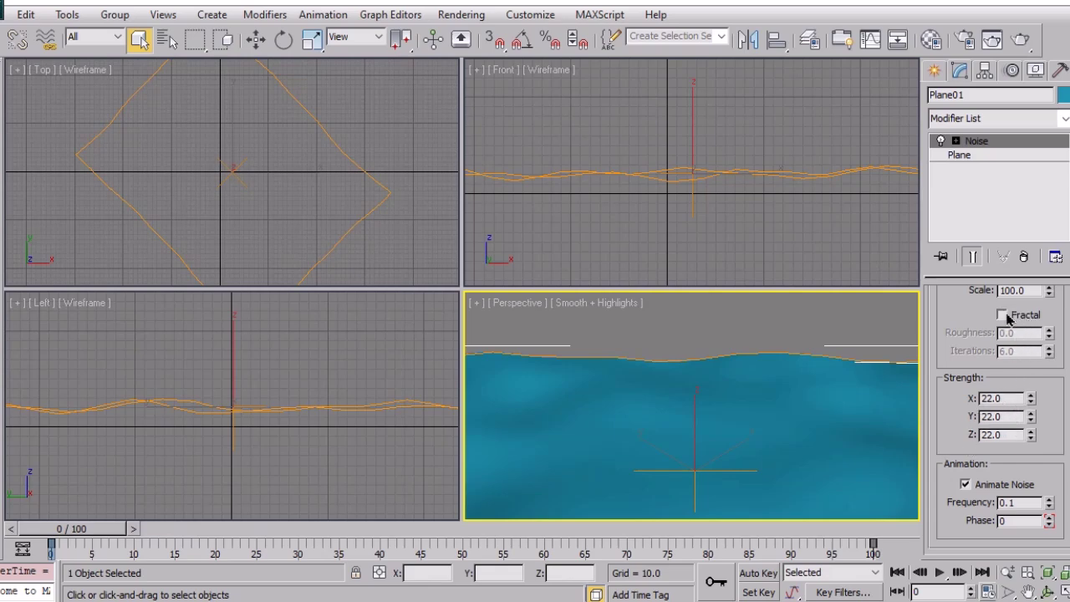
pyautogui.click(1005, 316)
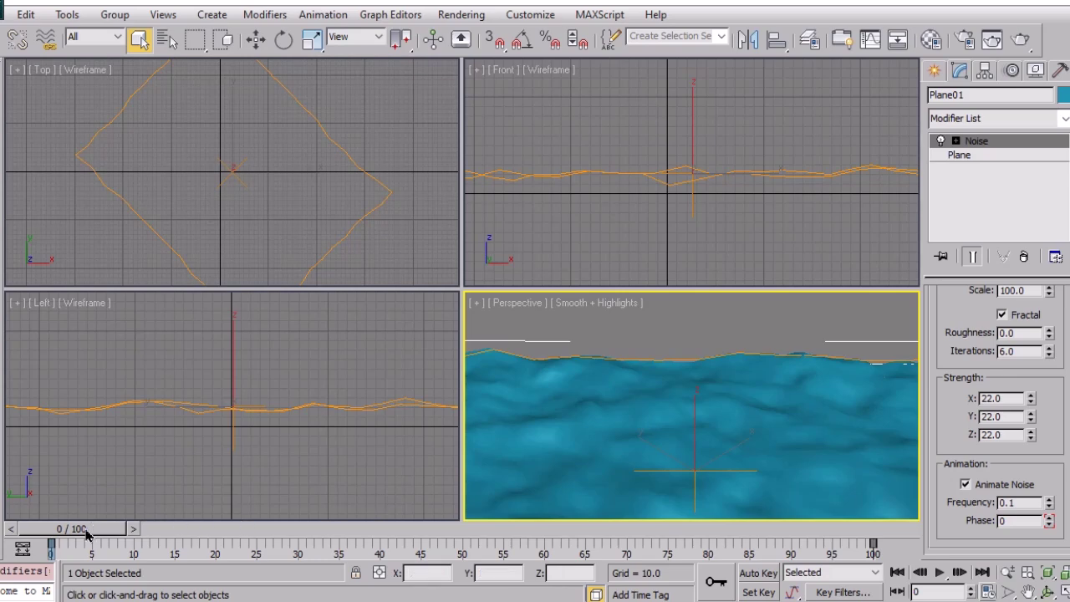
# Deselect the plane and preview the fractal wave animation along the timeline
pyautogui.moveTo(105, 535); pyautogui.dragTo(58, 572)
pyautogui.press('q')
pyautogui.click(180, 466)
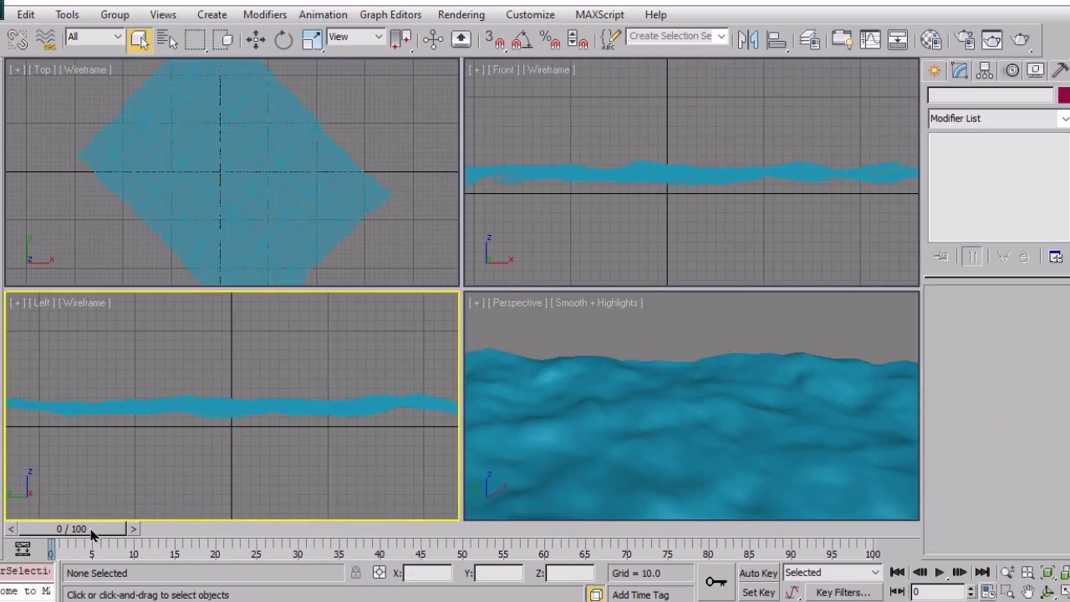
pyautogui.moveTo(96, 533); pyautogui.dragTo(59, 539)
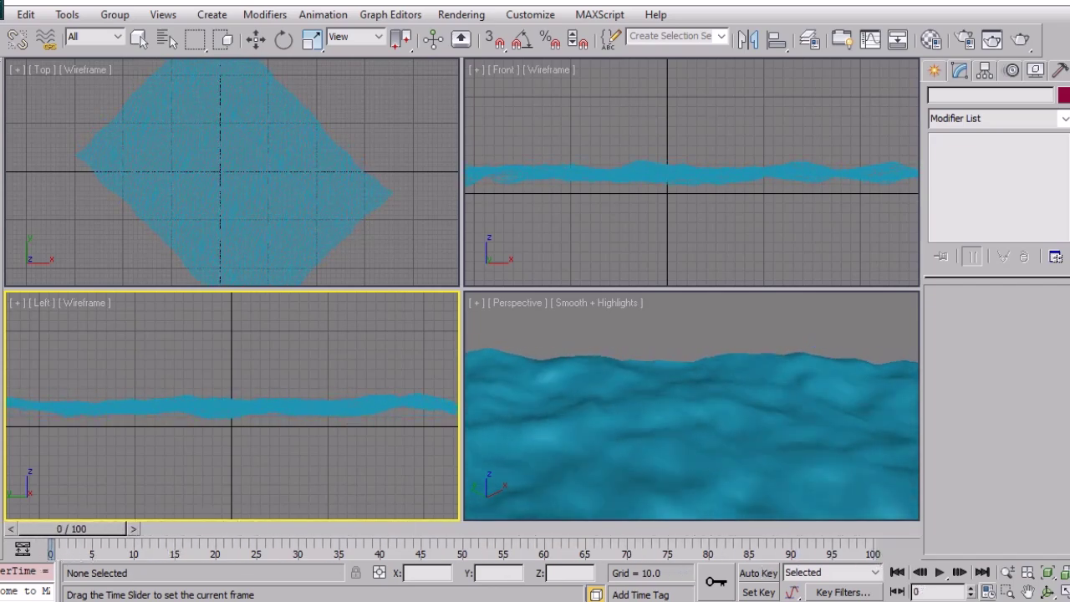
pyautogui.click(759, 382)
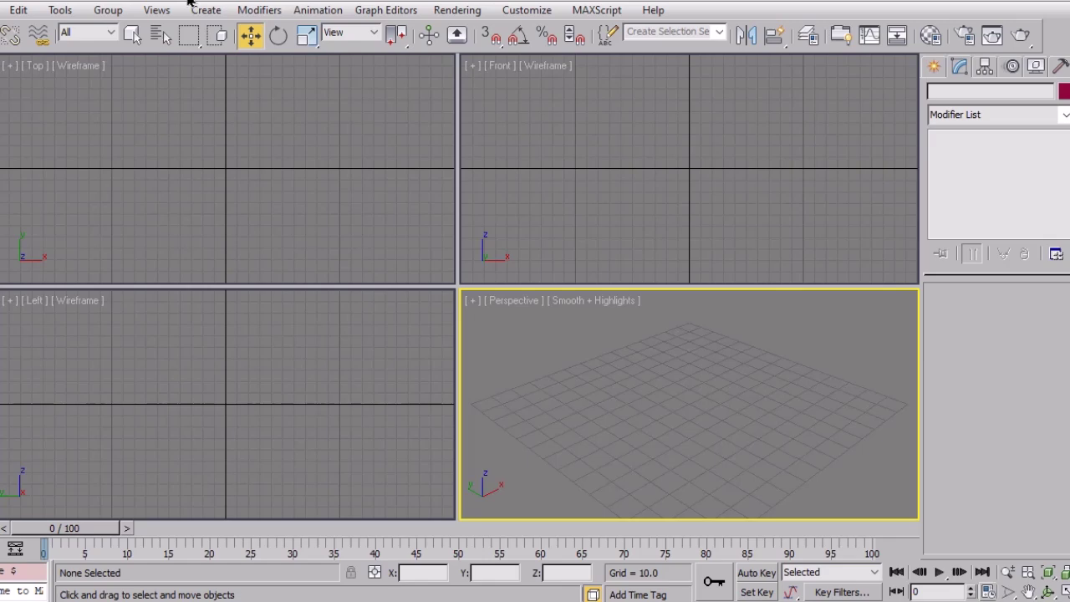
# Create a free Spring dynamics object at the origin of the Top view, about 43 in diameter and 39 high
pyautogui.click(208, 185)
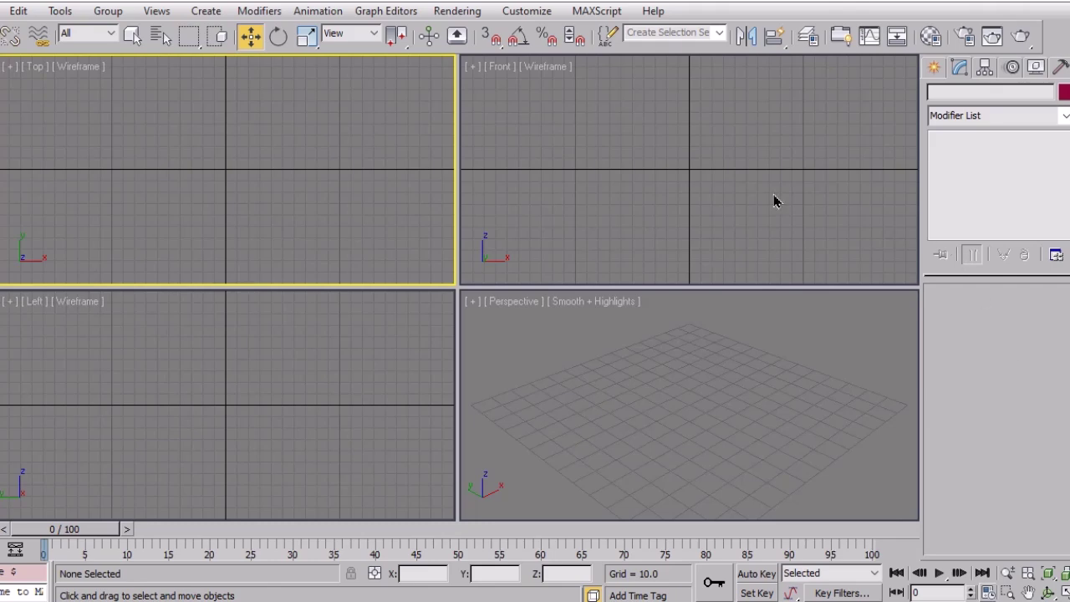
pyautogui.click(934, 72)
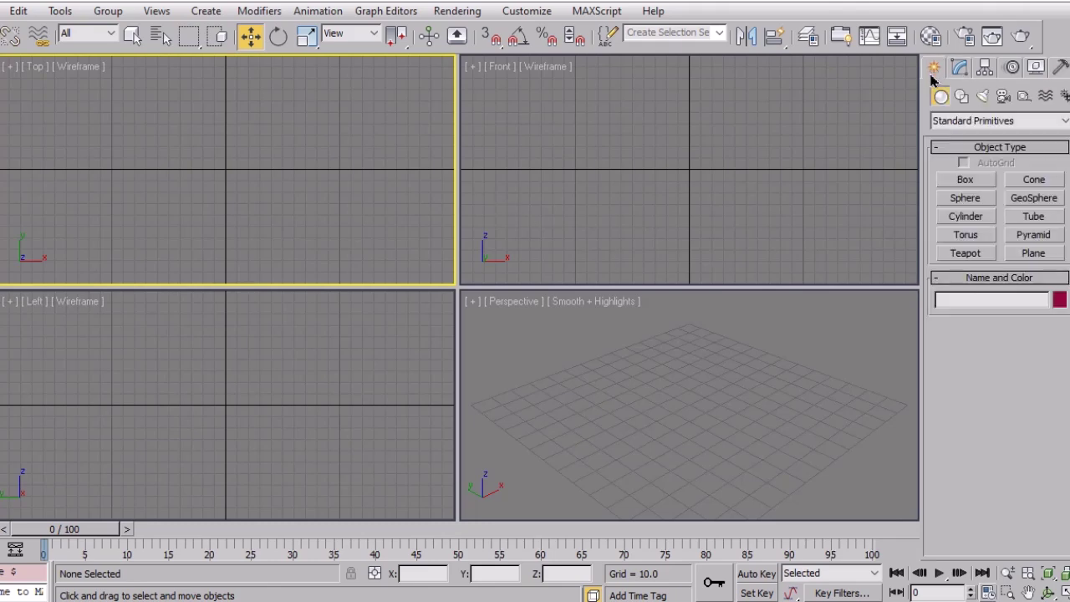
pyautogui.click(971, 123)
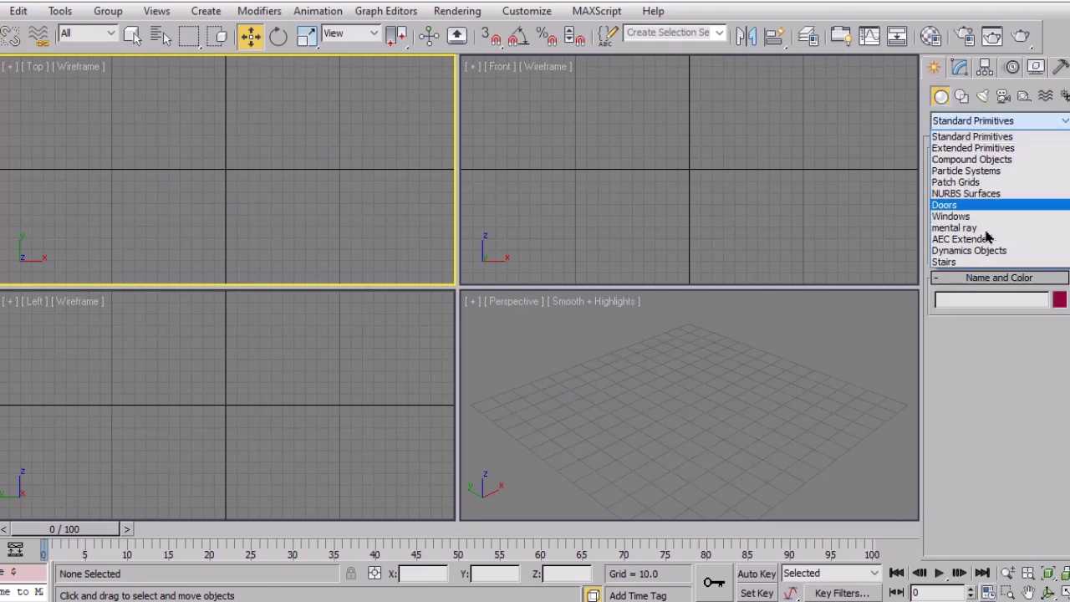
pyautogui.click(991, 254)
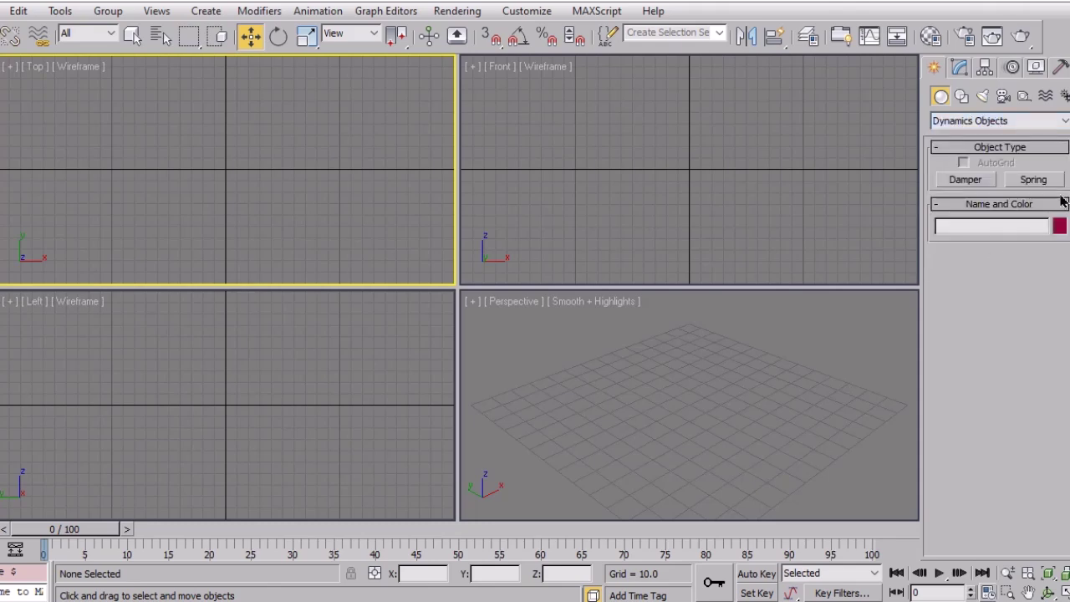
pyautogui.click(1037, 182)
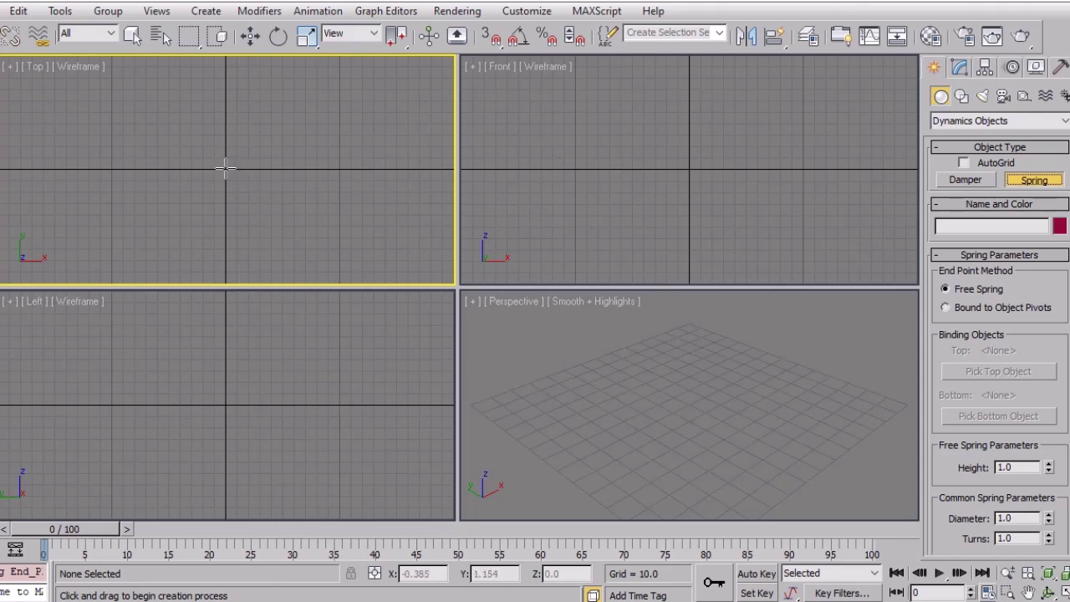
pyautogui.moveTo(226, 171); pyautogui.dragTo(239, 175)
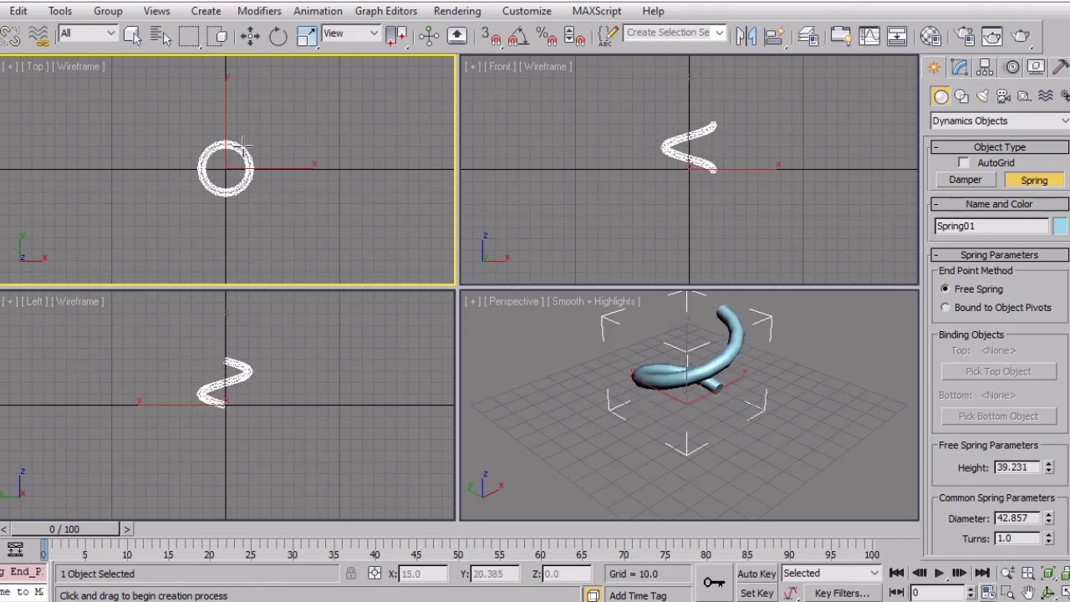
# Finish the spring at a height of about 73 and leave object creation with the Move tool active
pyautogui.click(241, 106)
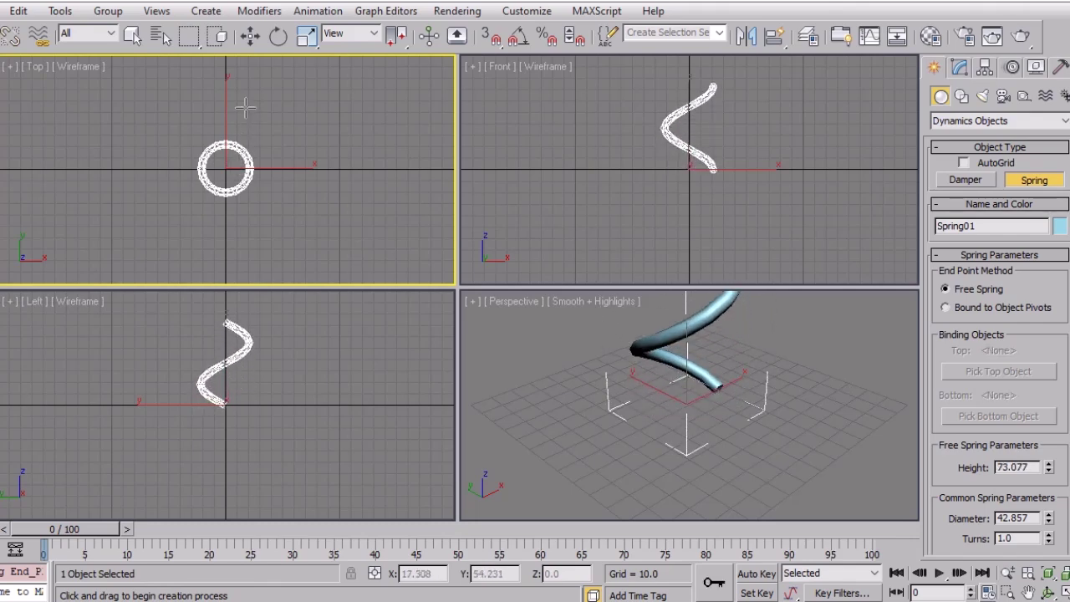
pyautogui.click(804, 395)
pyautogui.press('w')
pyautogui.moveTo(769, 378); pyautogui.dragTo(774, 432, button='middle')
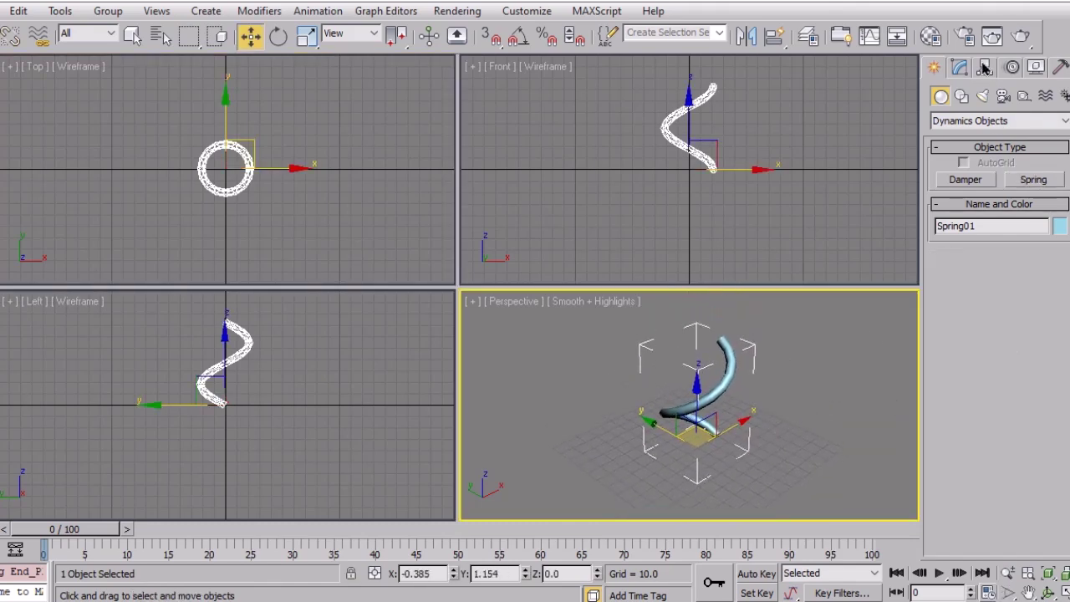
pyautogui.click(953, 122)
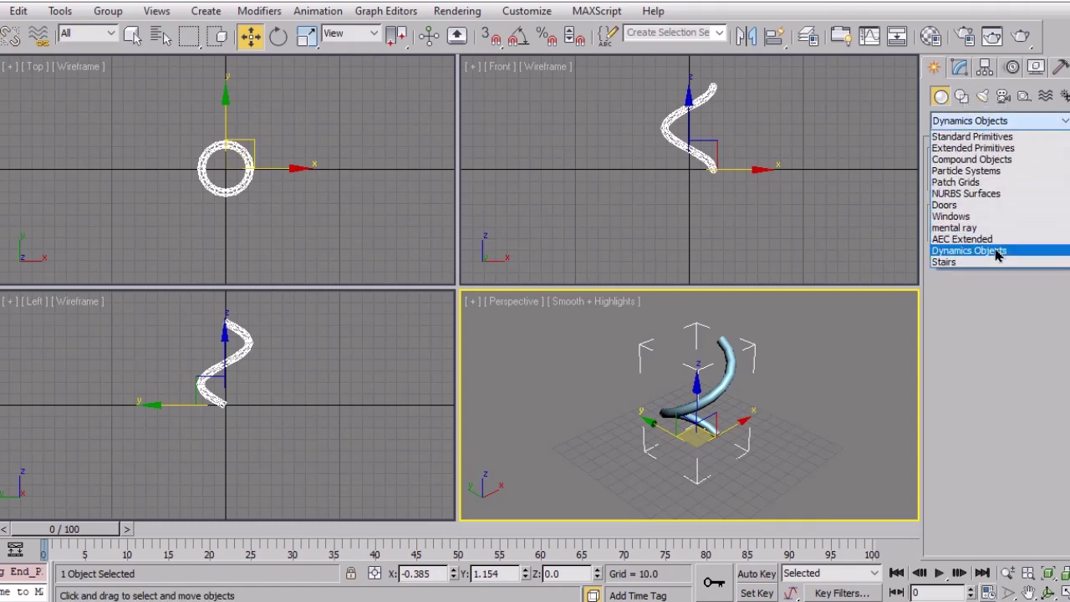
pyautogui.click(932, 71)
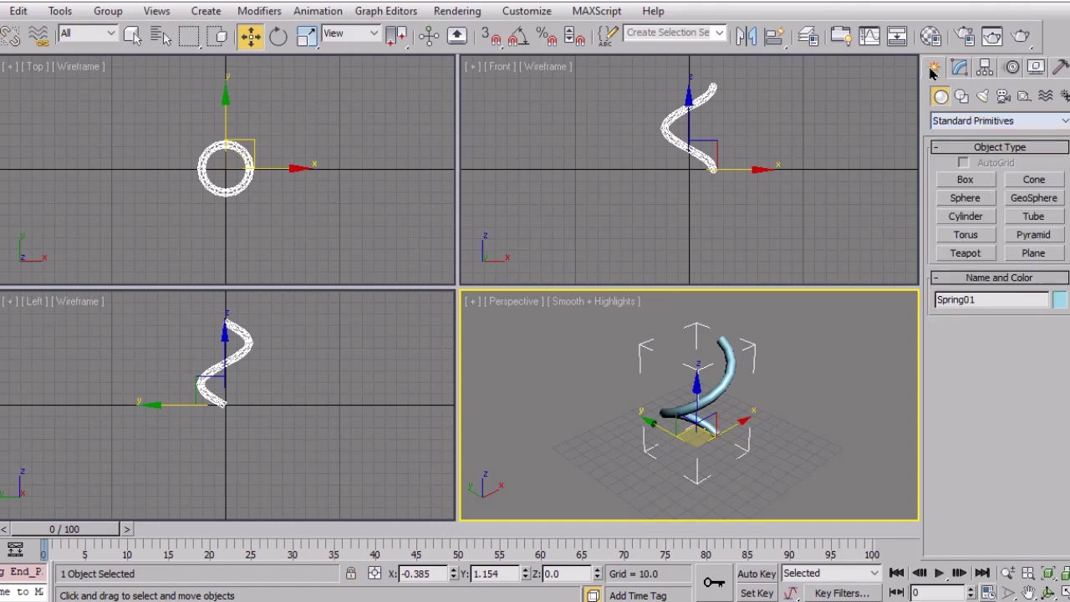
pyautogui.click(970, 120)
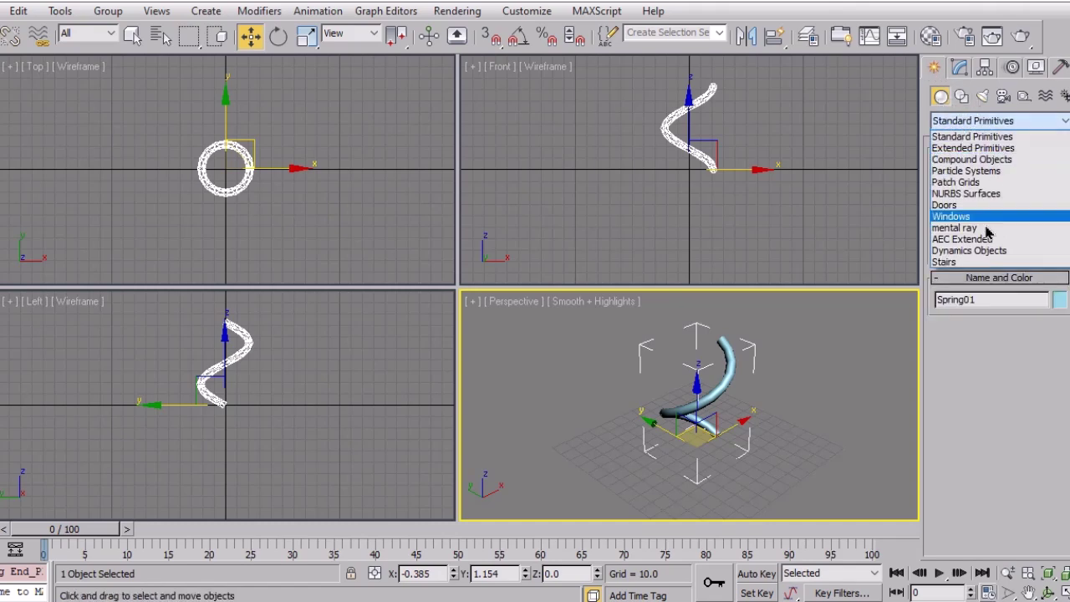
pyautogui.click(988, 250)
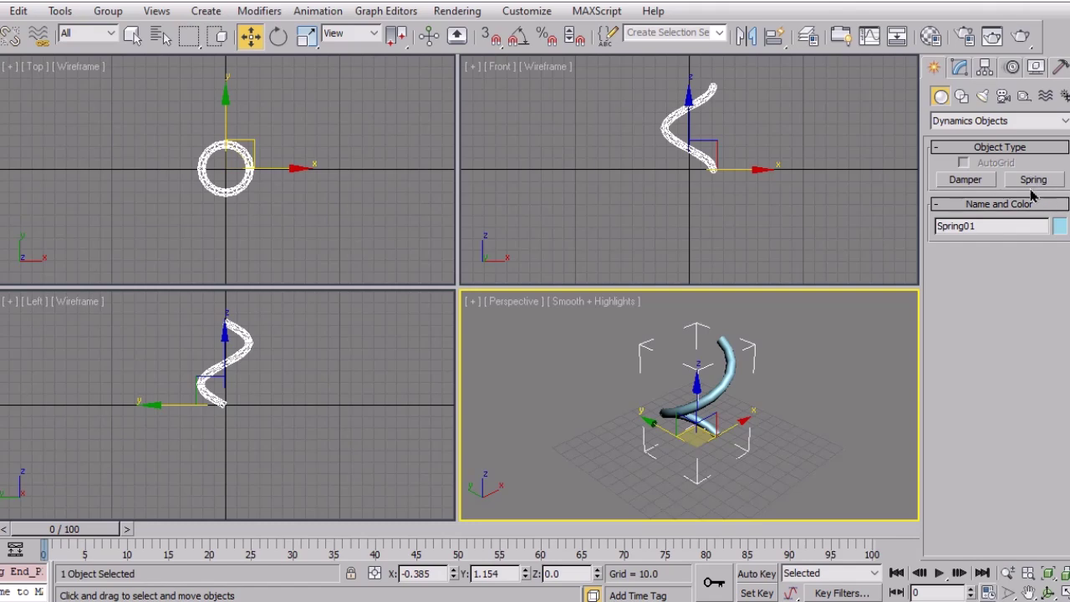
# Set the spring's number of turns to 4 in its object parameters
pyautogui.click(961, 67)
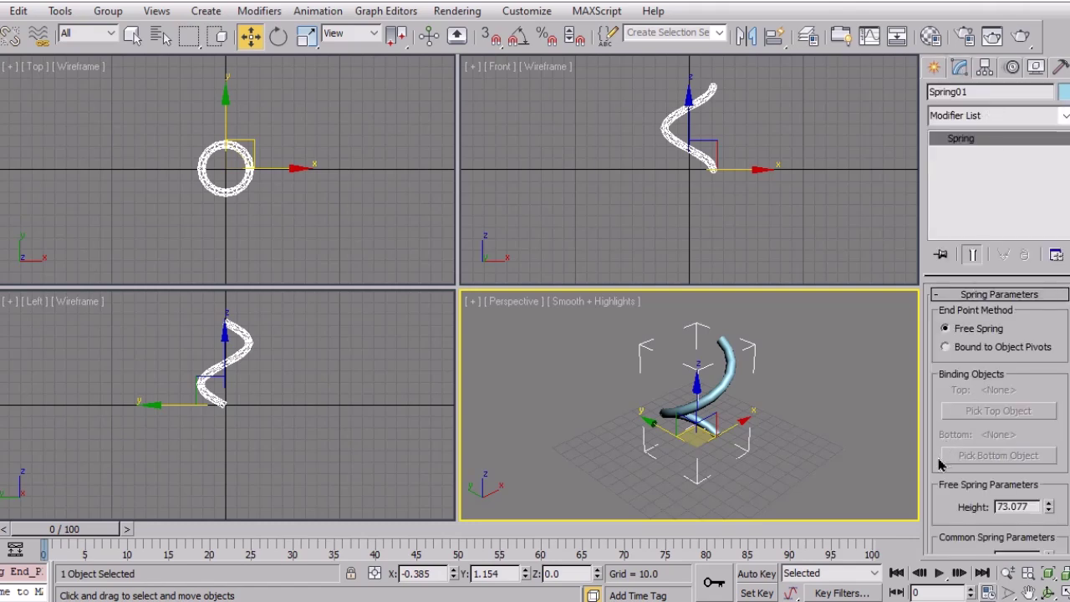
pyautogui.moveTo(939, 465); pyautogui.dragTo(951, 302)
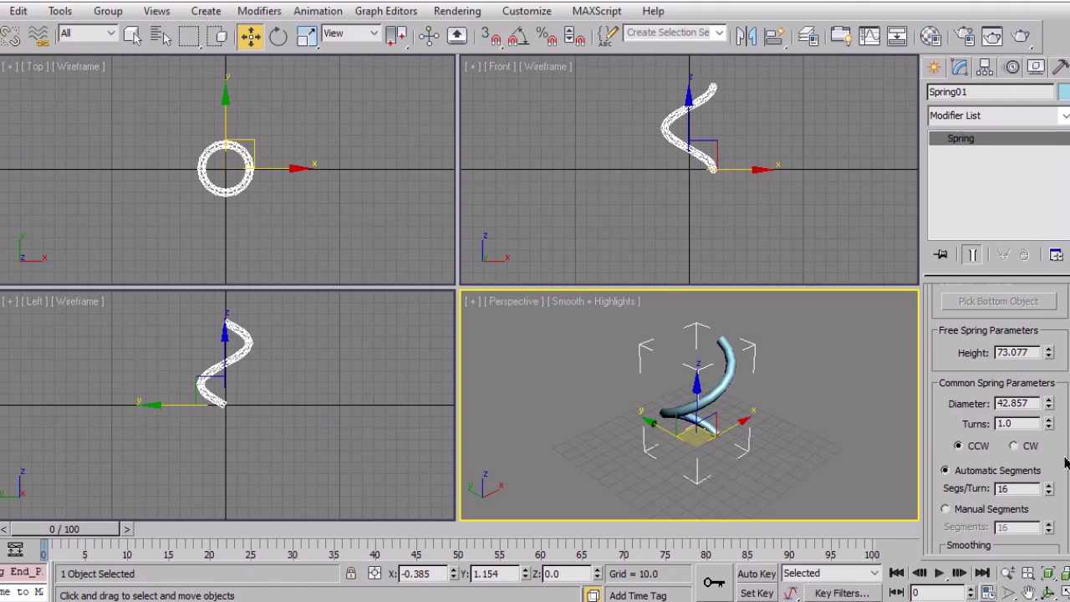
pyautogui.scroll(-5, 1066, 463)
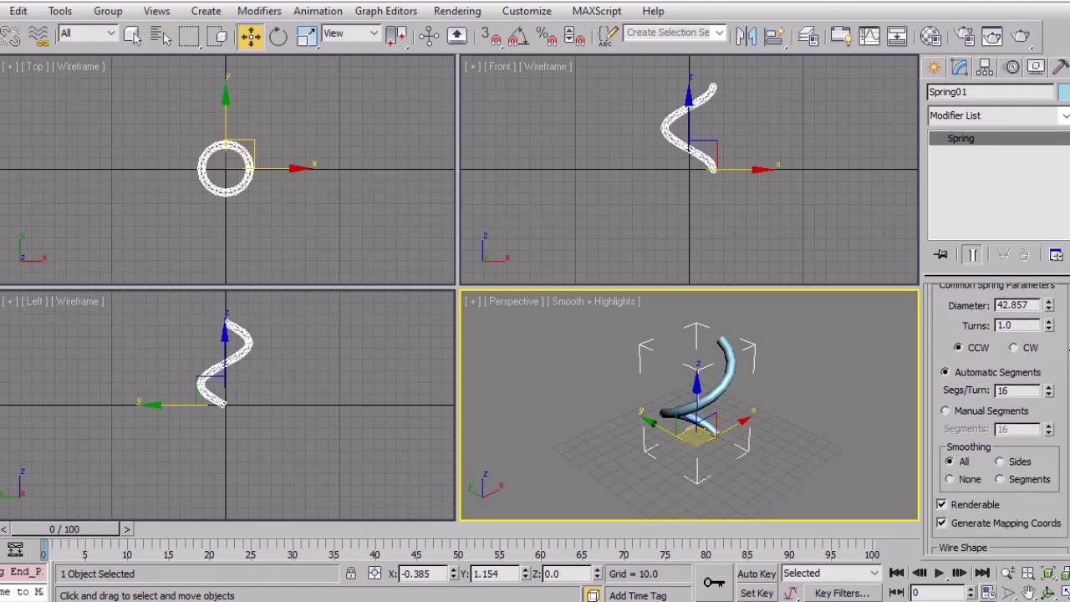
pyautogui.scroll(-1, 1000, 423)
pyautogui.scroll(5, 1065, 508)
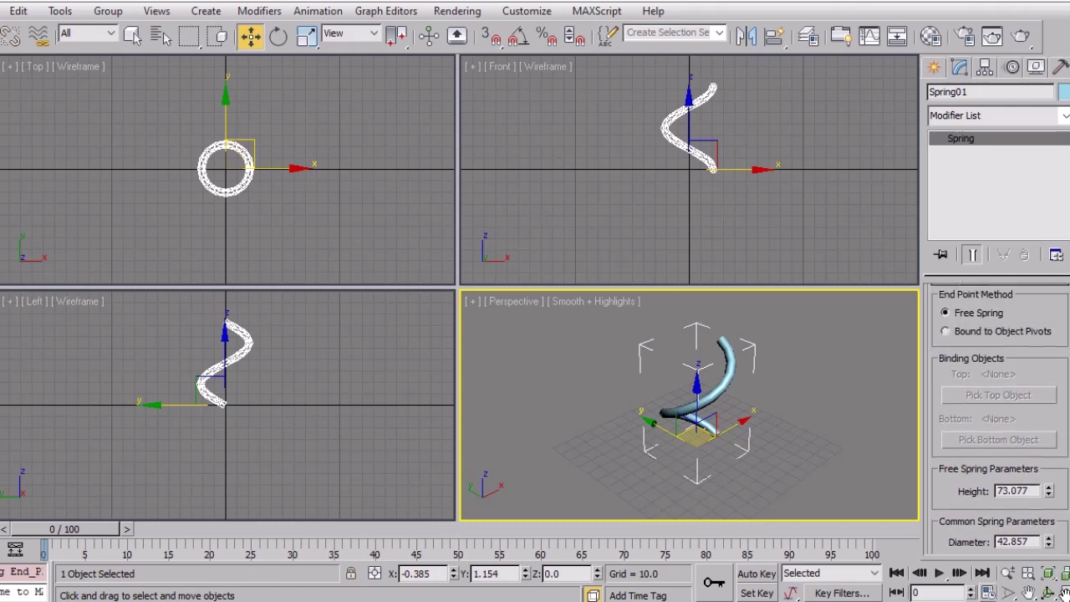
pyautogui.moveTo(1065, 462); pyautogui.dragTo(1063, 320)
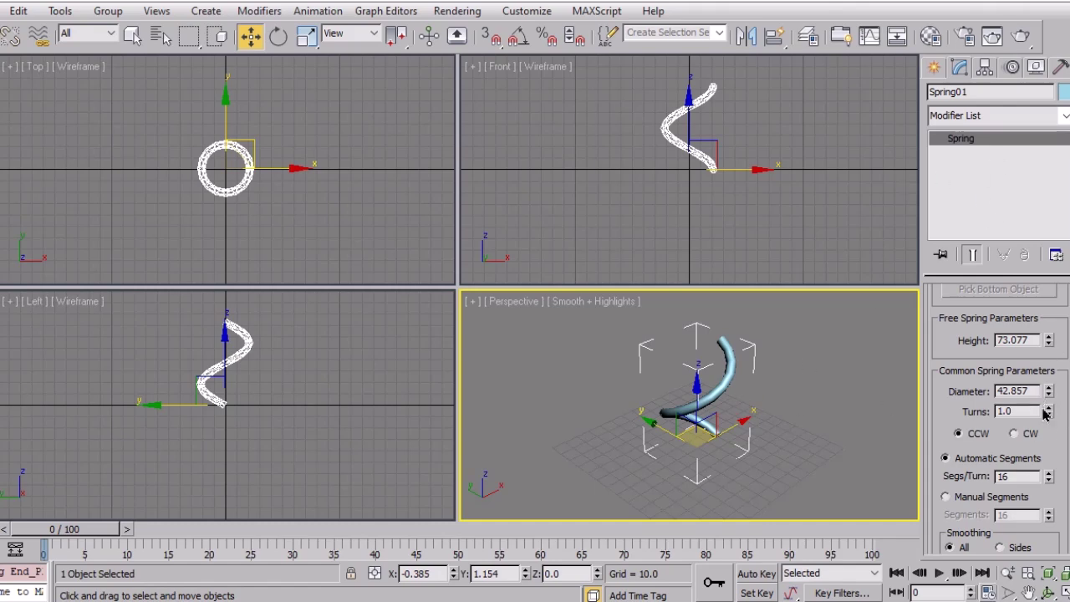
pyautogui.moveTo(1050, 408); pyautogui.dragTo(1051, 410)
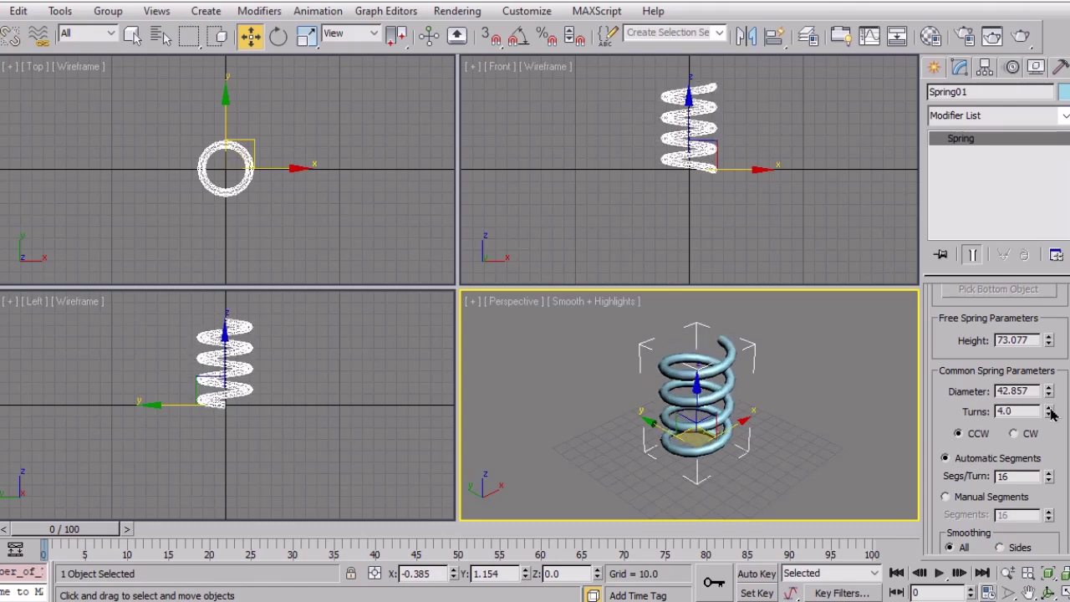
# Increase the spring's height to about 127 and raise its turns to more than 7, then deselect it
pyautogui.moveTo(1051, 347)
pyautogui.mouseDown()
pyautogui.moveTo(1049, 335)
pyautogui.moveTo(1052, 491)
pyautogui.moveTo(1049, 340)
pyautogui.mouseUp()
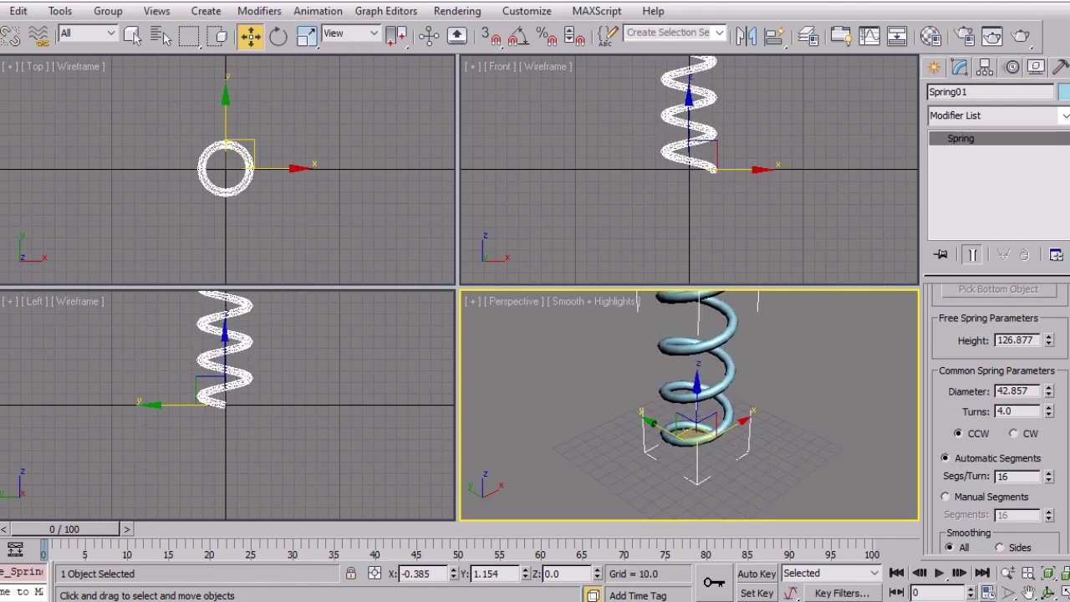
pyautogui.click(1066, 573)
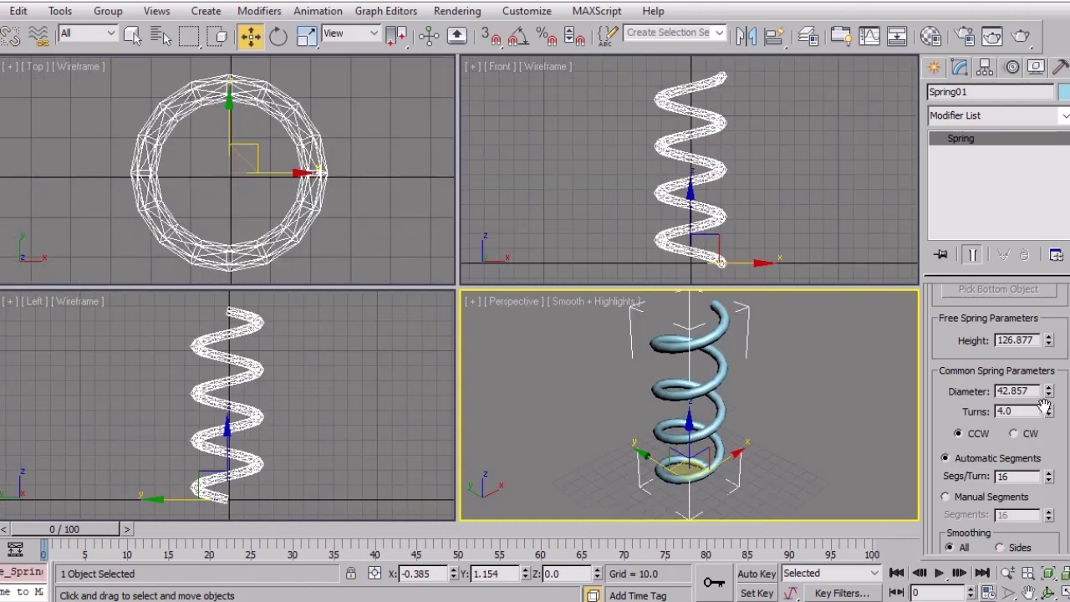
pyautogui.moveTo(1051, 410); pyautogui.dragTo(1051, 413)
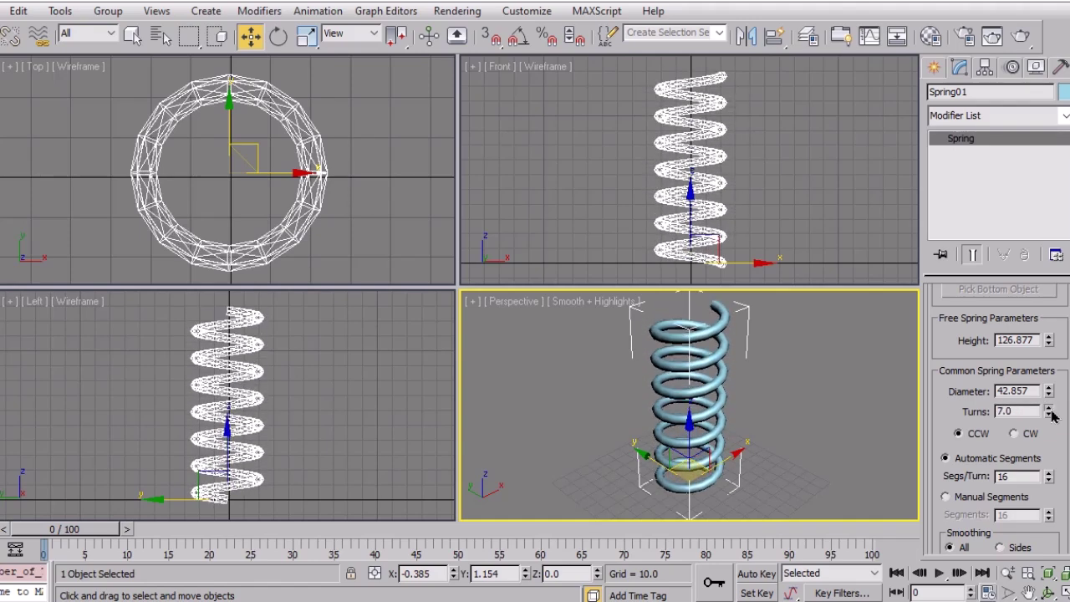
pyautogui.click(810, 378)
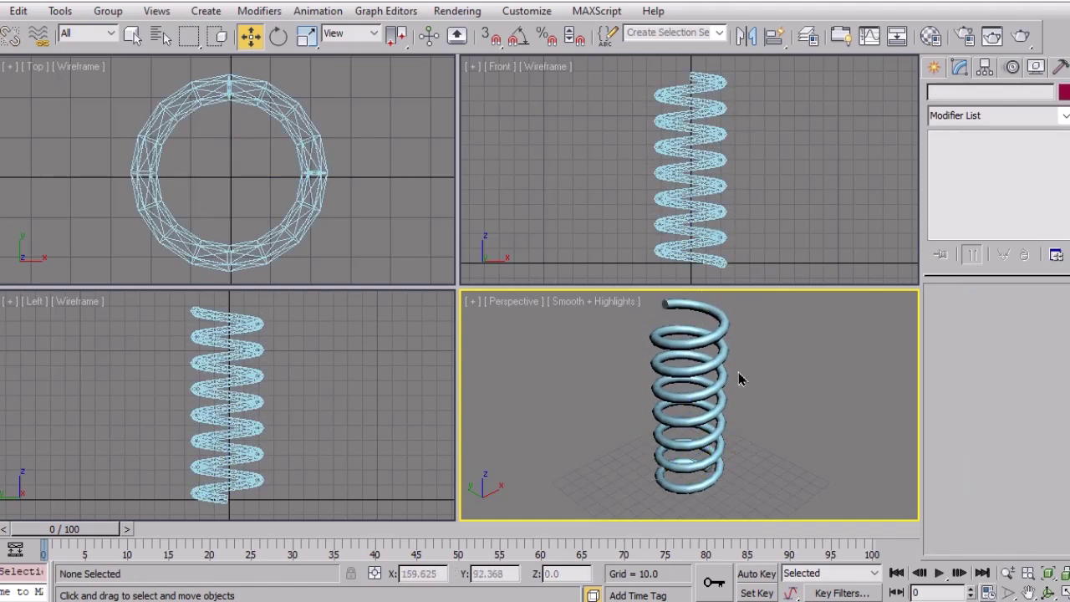
pyautogui.scroll(-3, 769, 410)
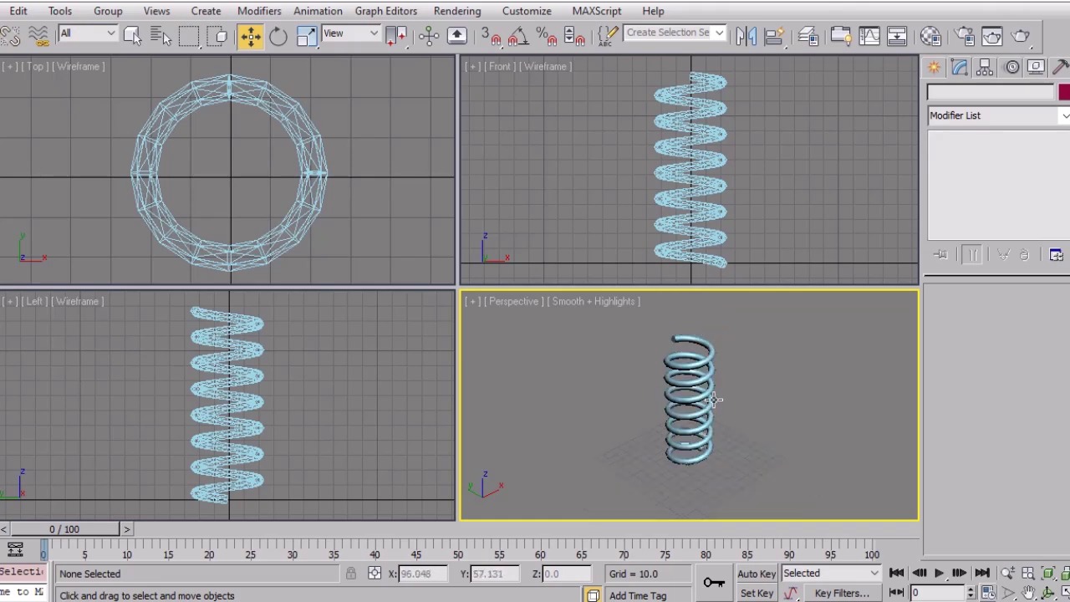
pyautogui.click(1066, 573)
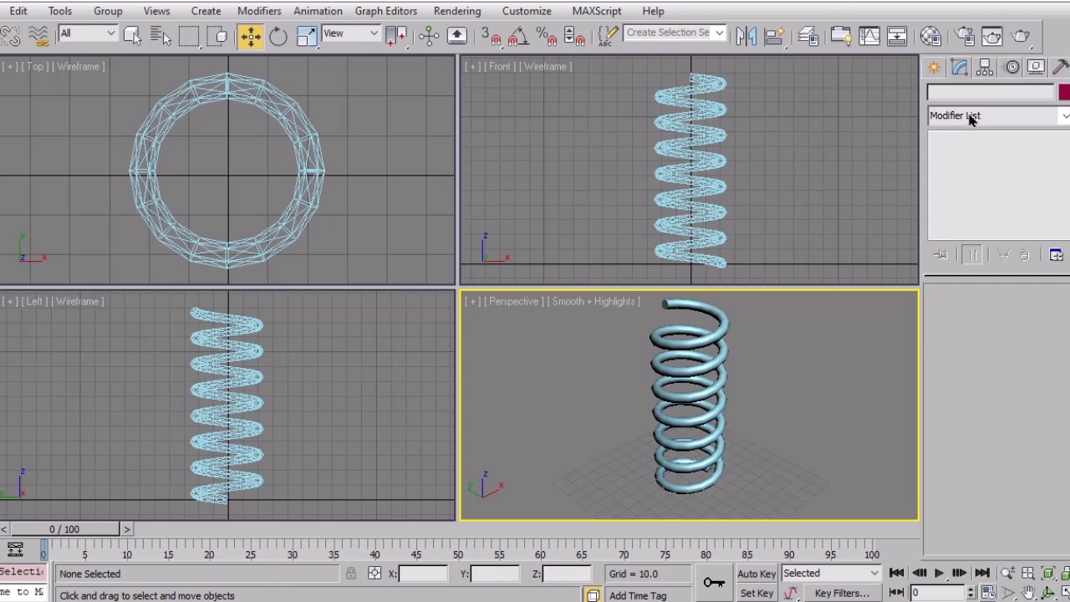
# Create a standard cylinder centred inside the spring in the Top view, about 14 in radius and 49 high
pyautogui.click(696, 348)
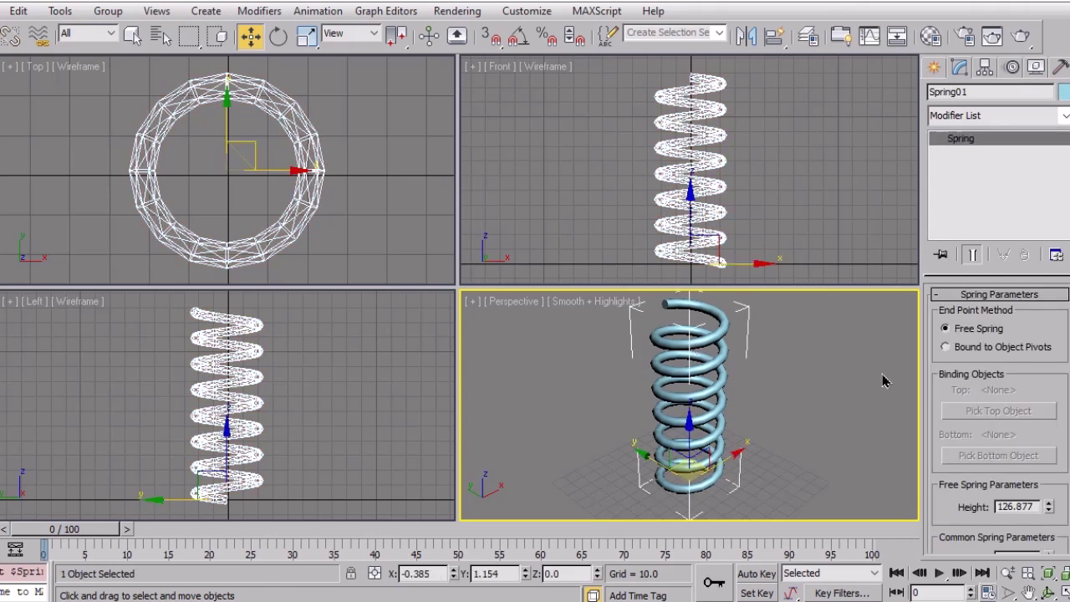
pyautogui.click(934, 68)
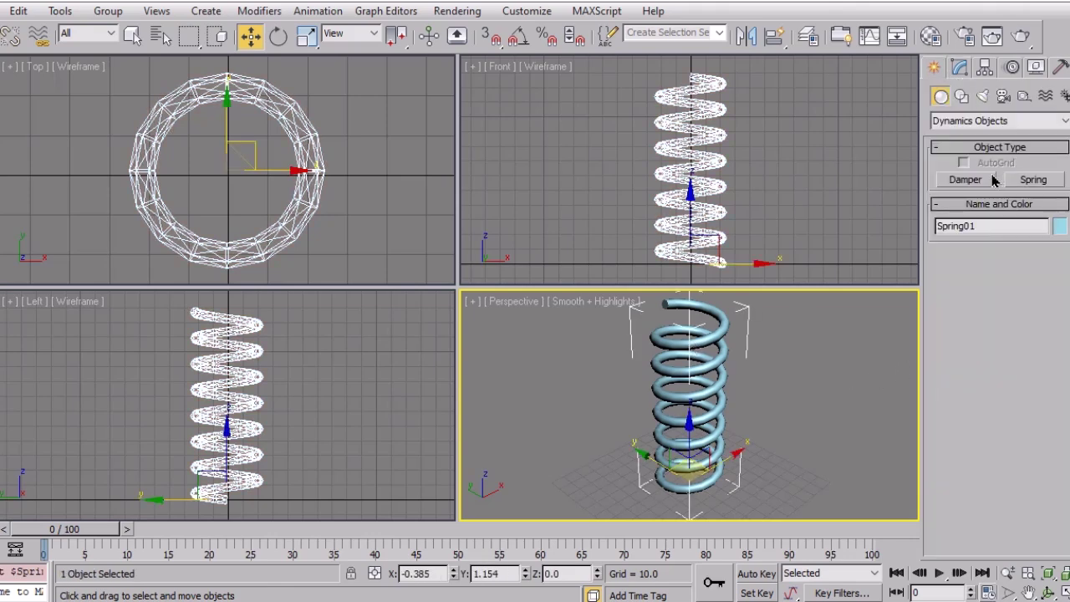
pyautogui.click(970, 122)
pyautogui.click(970, 138)
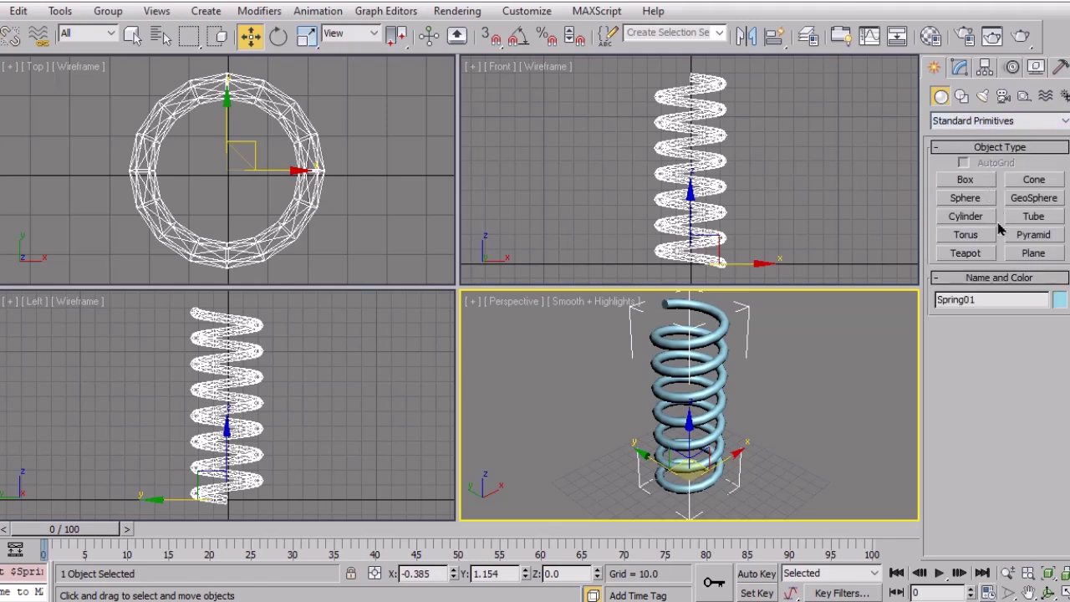
pyautogui.click(969, 219)
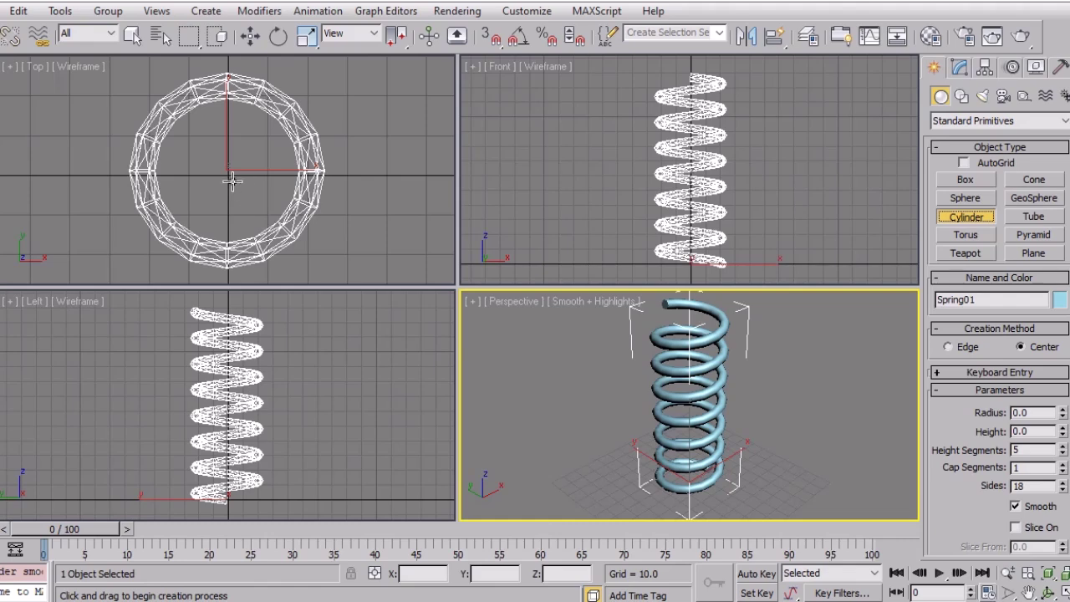
pyautogui.moveTo(231, 176); pyautogui.dragTo(260, 222)
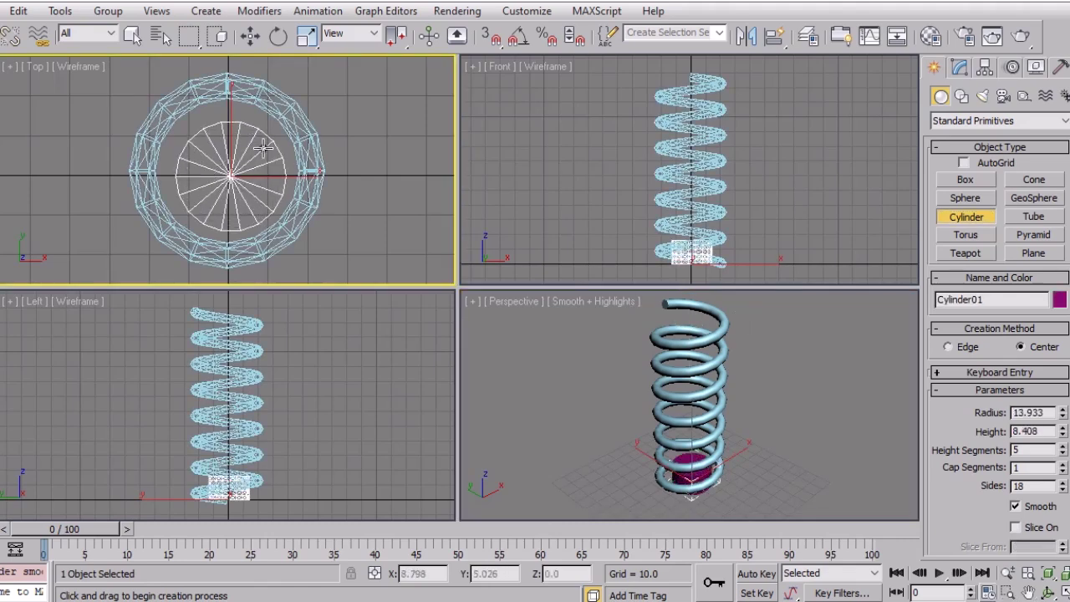
pyautogui.click(276, 125)
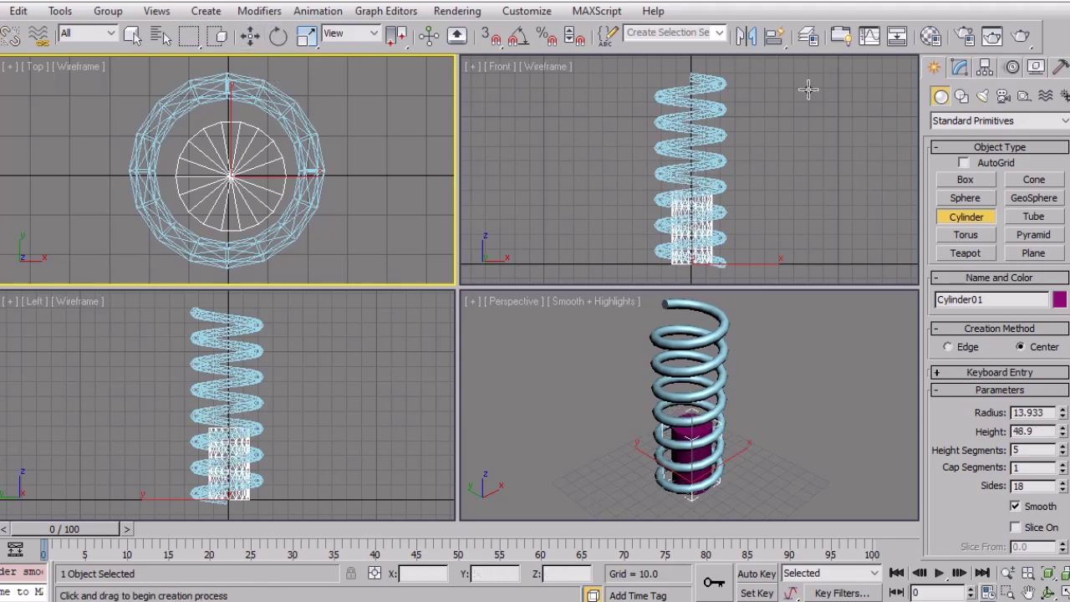
# Increase the cylinder's height to about 136 and lower it along Z to about -8.5
pyautogui.click(250, 35)
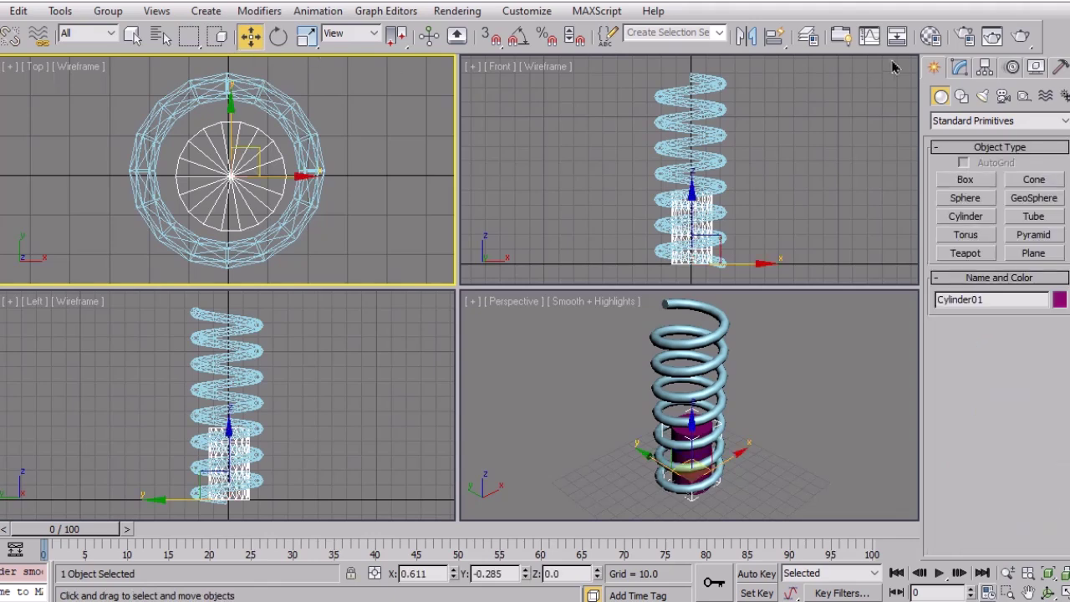
pyautogui.click(958, 68)
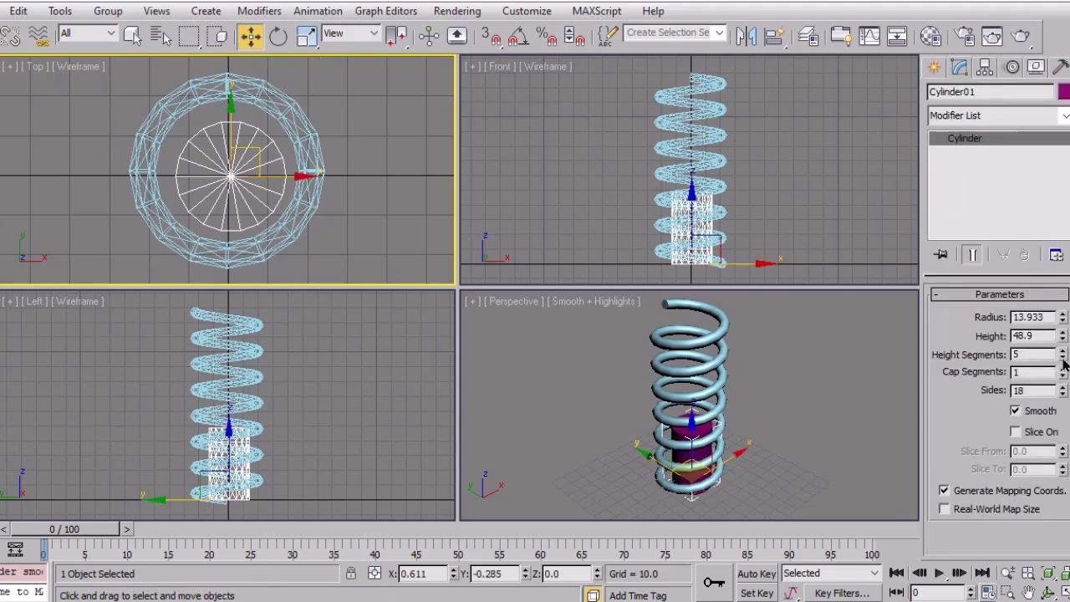
pyautogui.moveTo(1063, 337); pyautogui.dragTo(1029, 182)
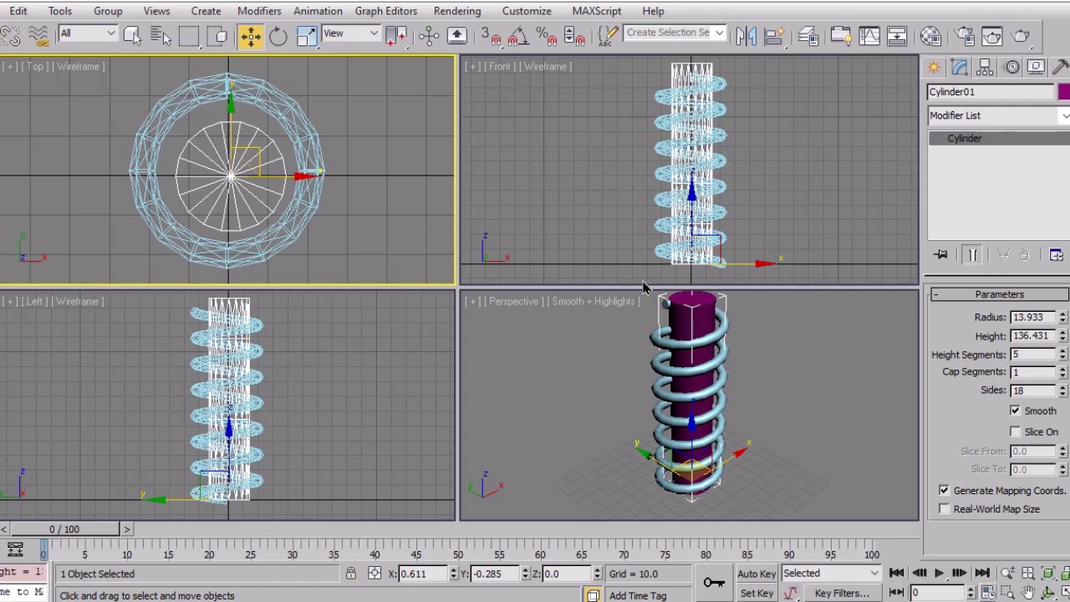
pyautogui.click(702, 442)
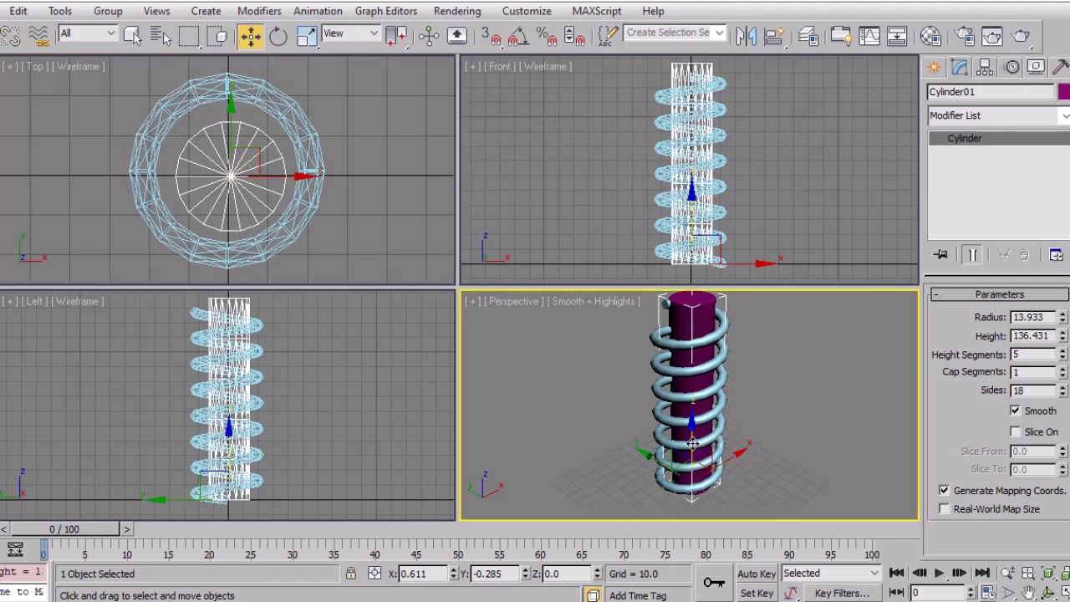
pyautogui.moveTo(699, 428); pyautogui.dragTo(695, 455)
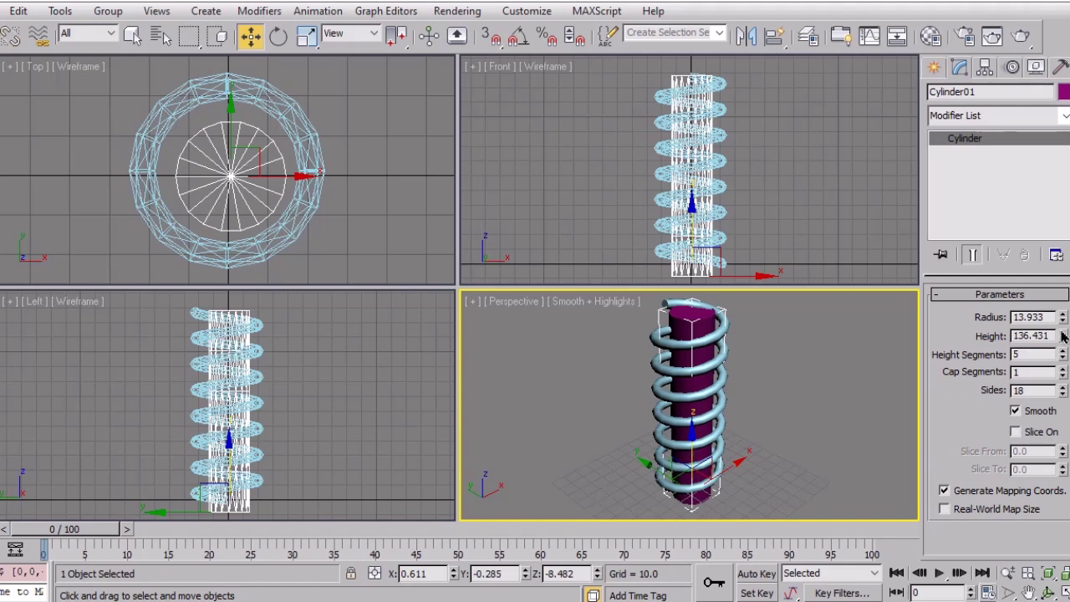
# Extend the cylinder's height to about 241 and lower it further along Z to about -33.4
pyautogui.moveTo(1065, 335); pyautogui.dragTo(1065, 281)
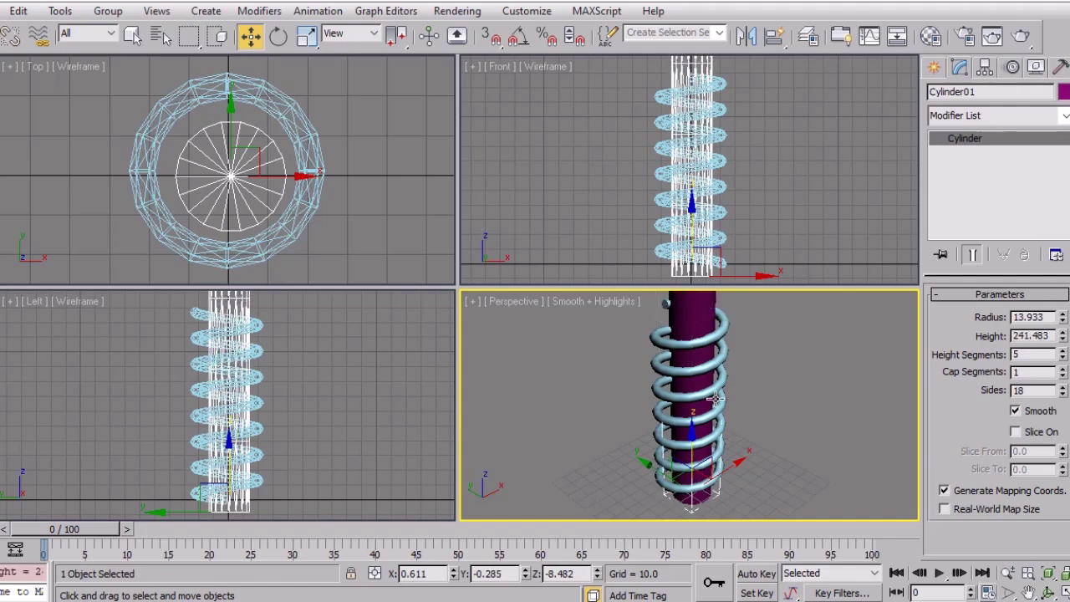
pyautogui.moveTo(691, 449); pyautogui.dragTo(693, 474)
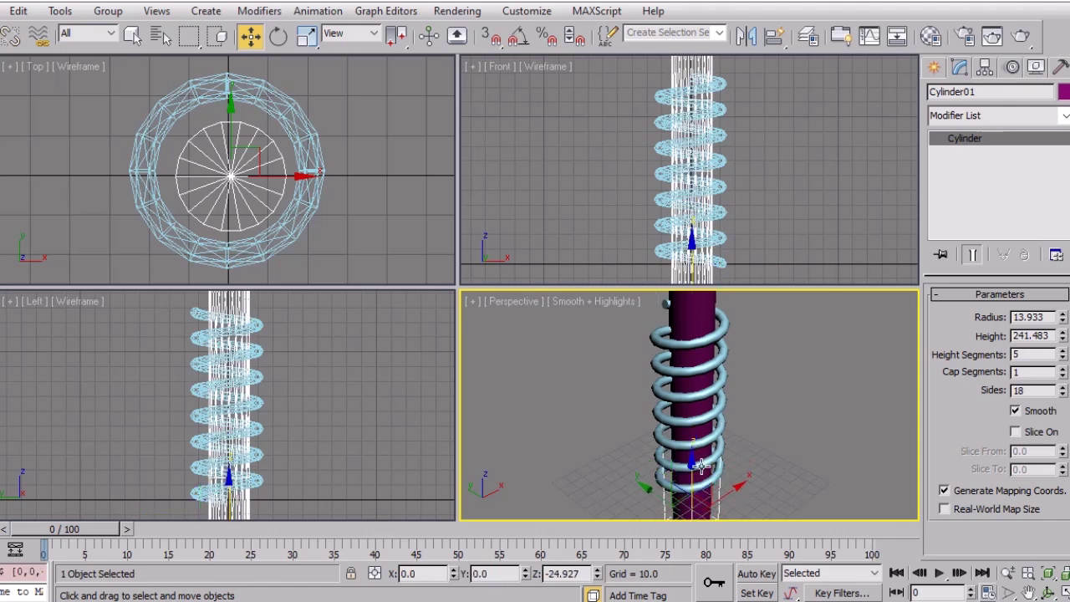
pyautogui.click(790, 443)
pyautogui.scroll(-5, 789, 441)
pyautogui.click(689, 352)
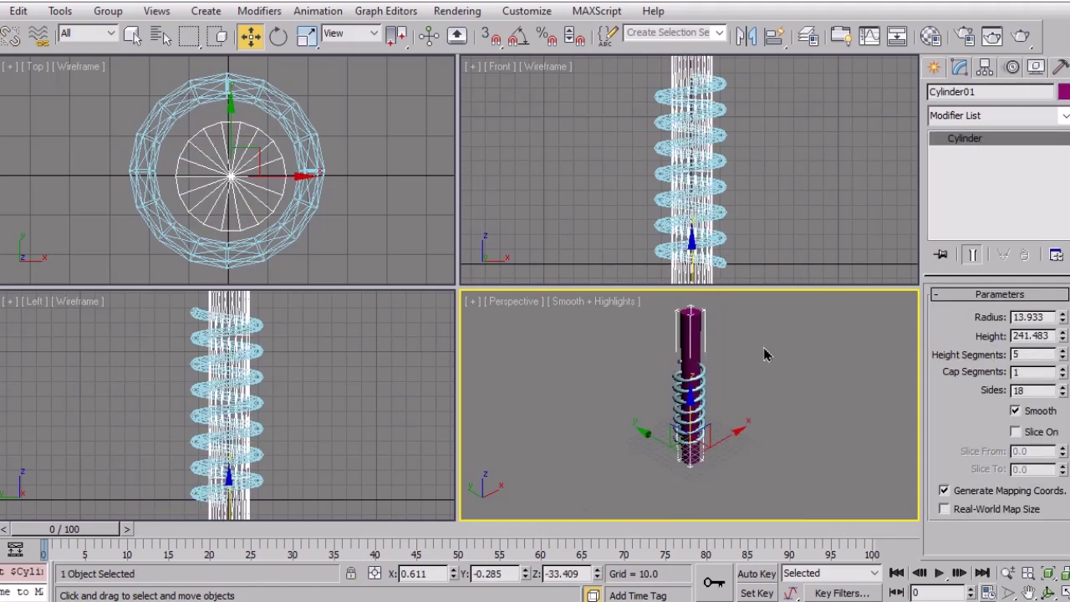
# Reduce the cylinder's radius to about 13.66 and its height to about 176, then deselect it and fit the objects in view
pyautogui.click(1062, 322)
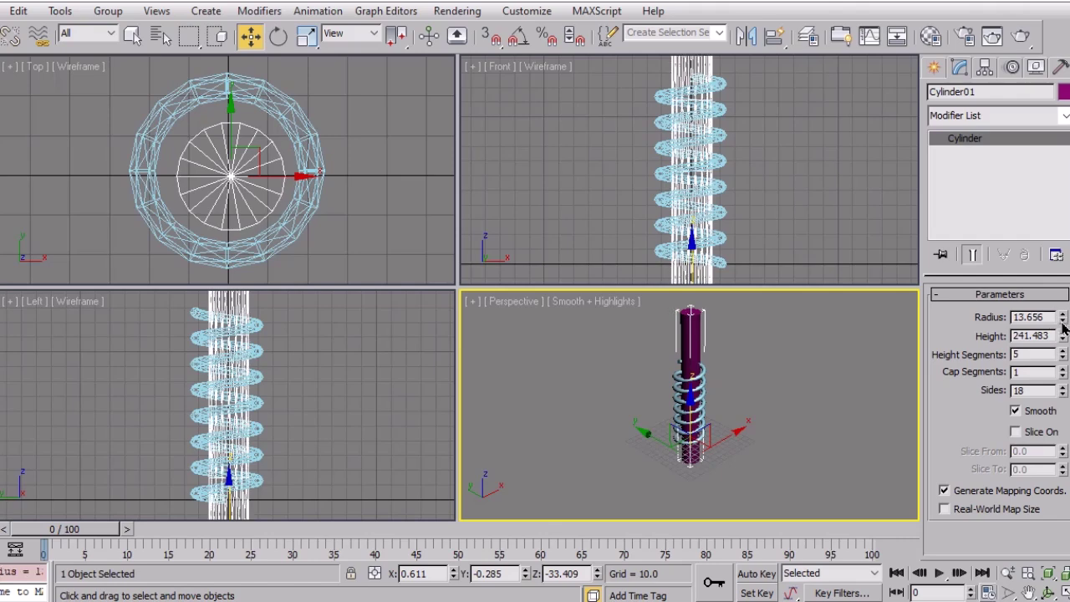
pyautogui.moveTo(1063, 343); pyautogui.dragTo(1062, 363)
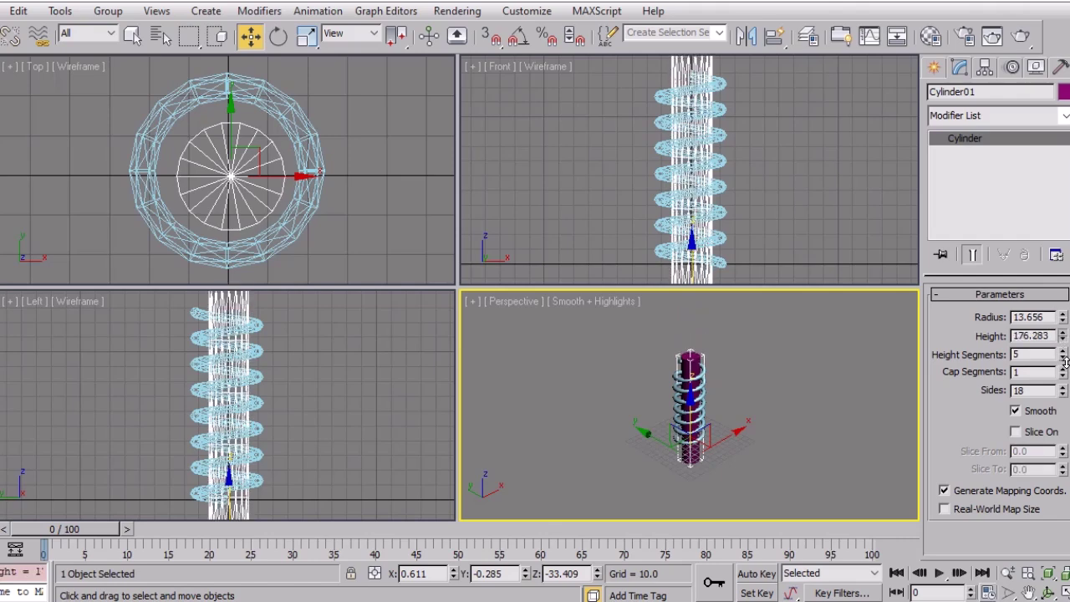
pyautogui.click(792, 399)
pyautogui.click(1065, 576)
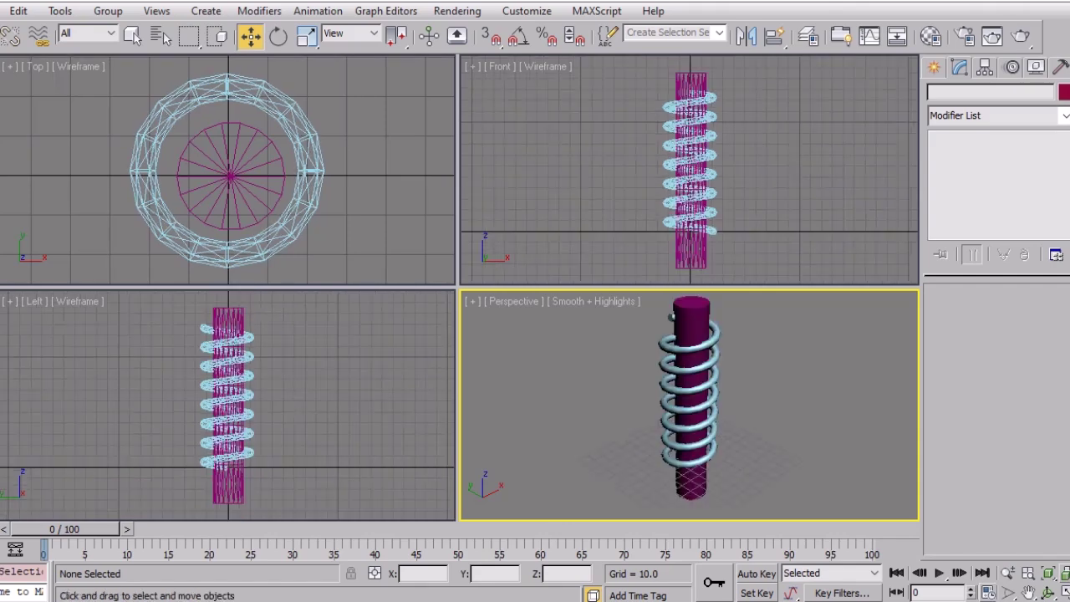
# Move the spring off-centre in the Top view, then quick-align it to the cylinder and deselect it
pyautogui.click(254, 179)
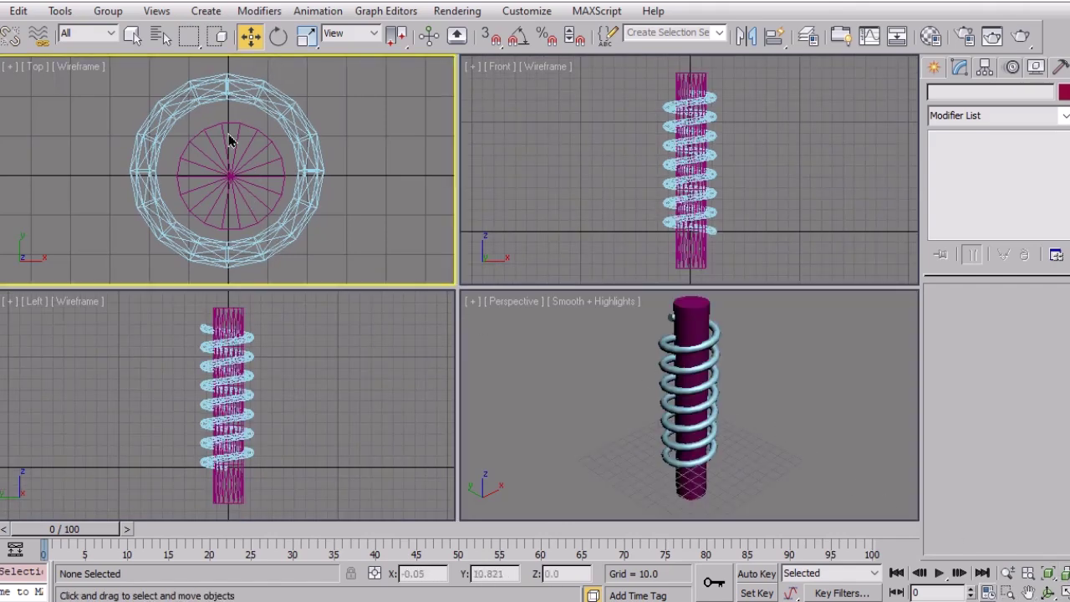
pyautogui.click(273, 113)
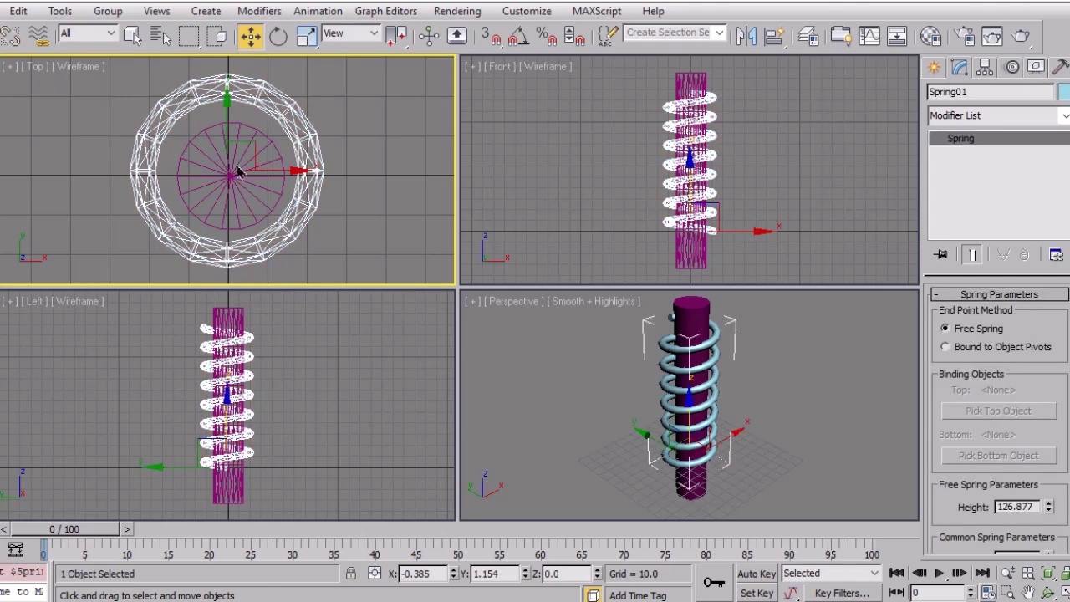
pyautogui.moveTo(257, 151); pyautogui.dragTo(293, 171)
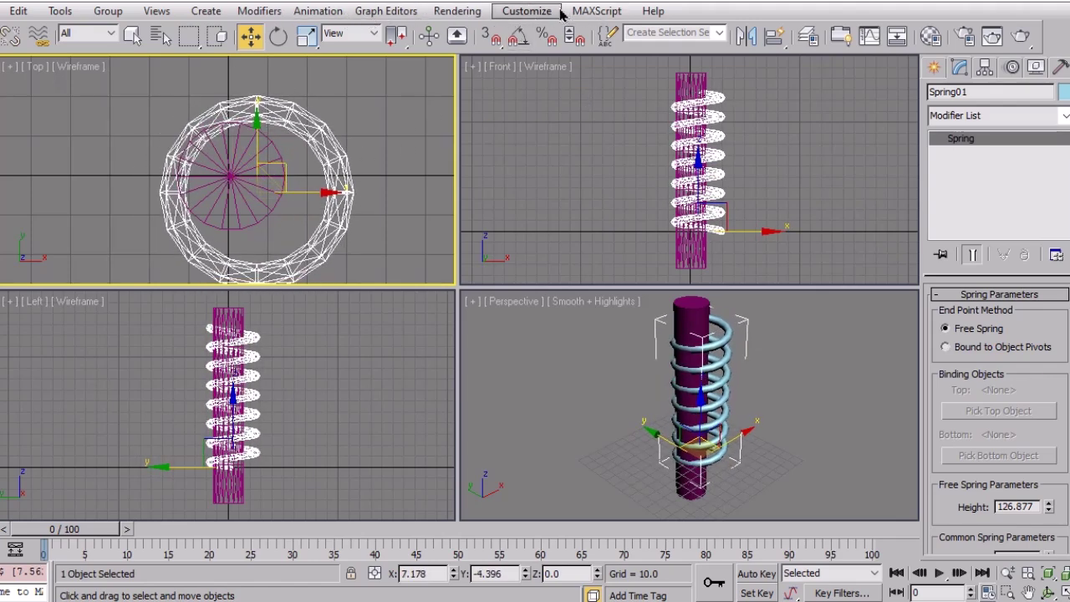
pyautogui.click(773, 37)
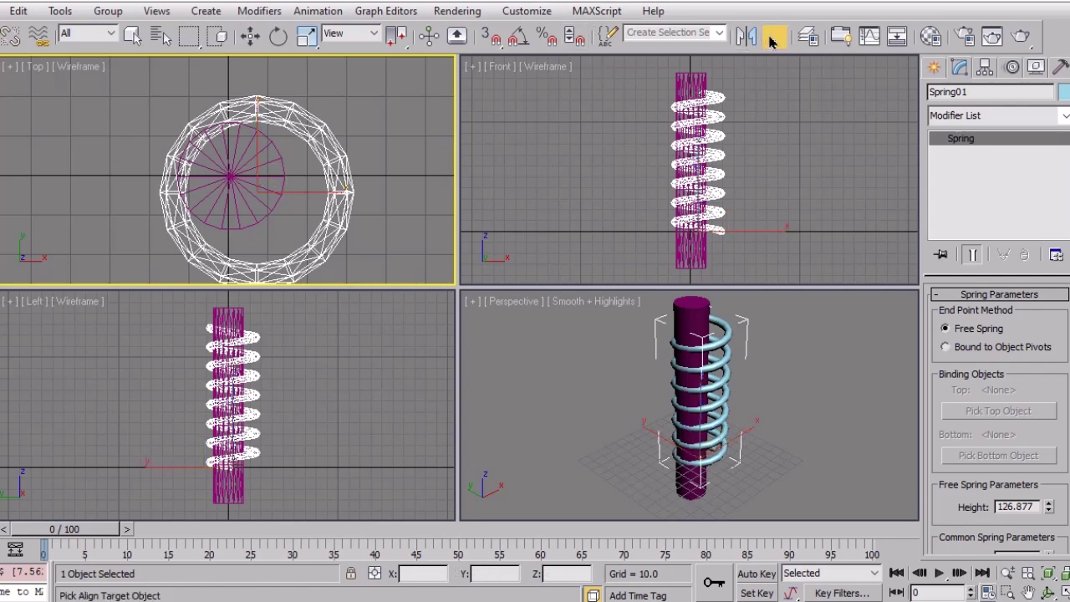
pyautogui.click(282, 184)
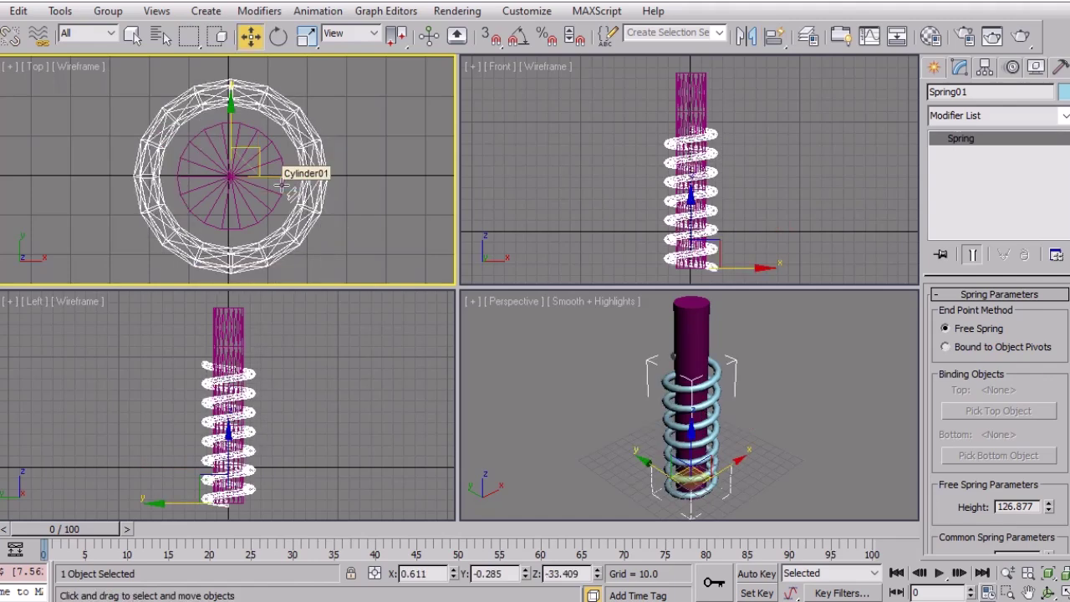
pyautogui.click(384, 222)
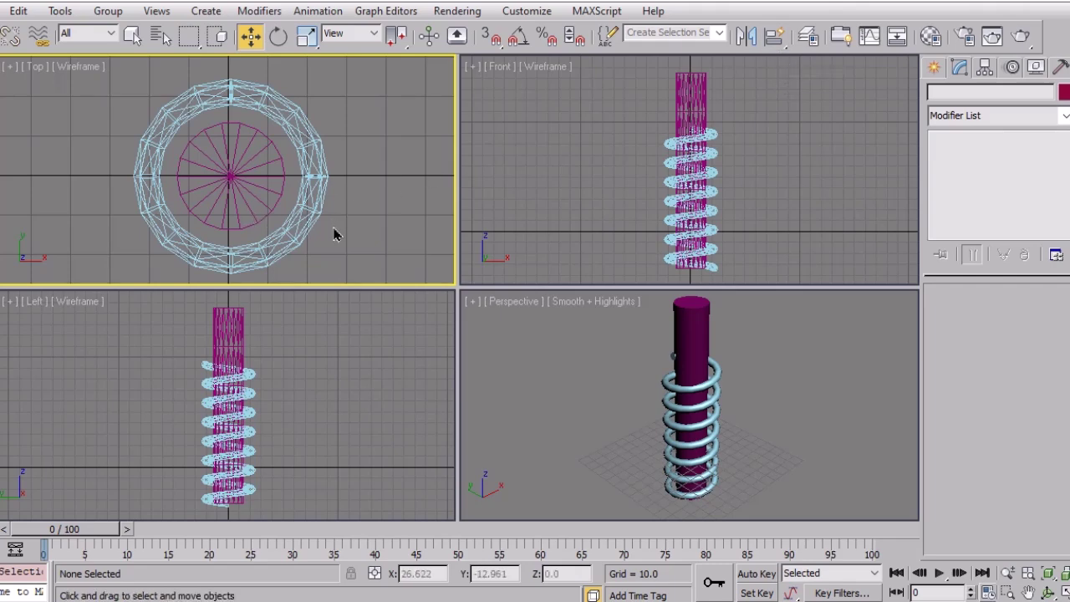
# Lower the cylinder along Z by about 30 so it extends below the spring, then deselect it
pyautogui.click(693, 311)
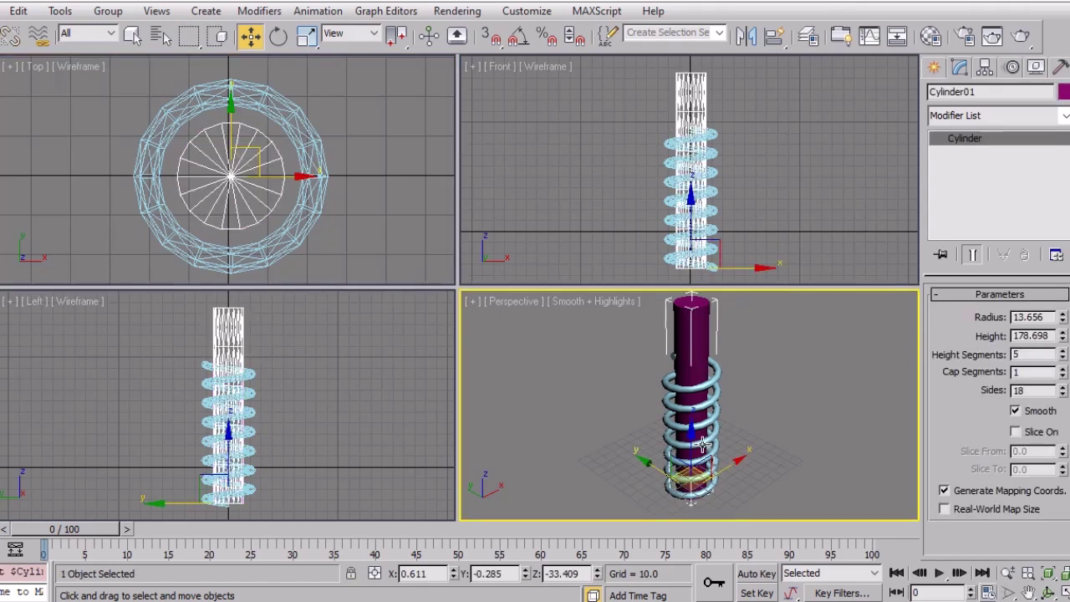
pyautogui.moveTo(696, 452); pyautogui.dragTo(706, 475)
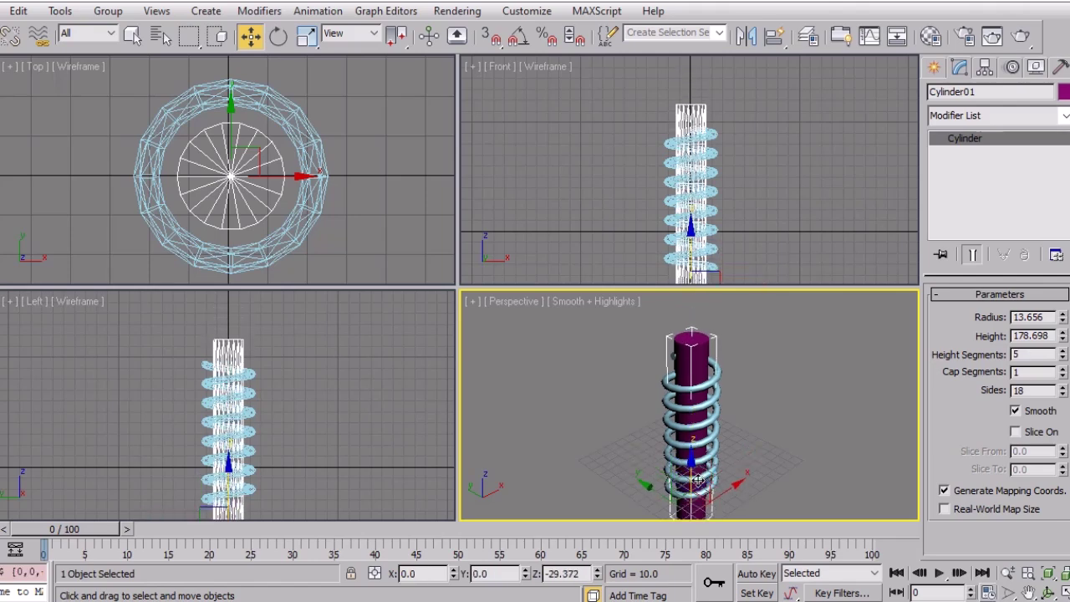
pyautogui.click(762, 429)
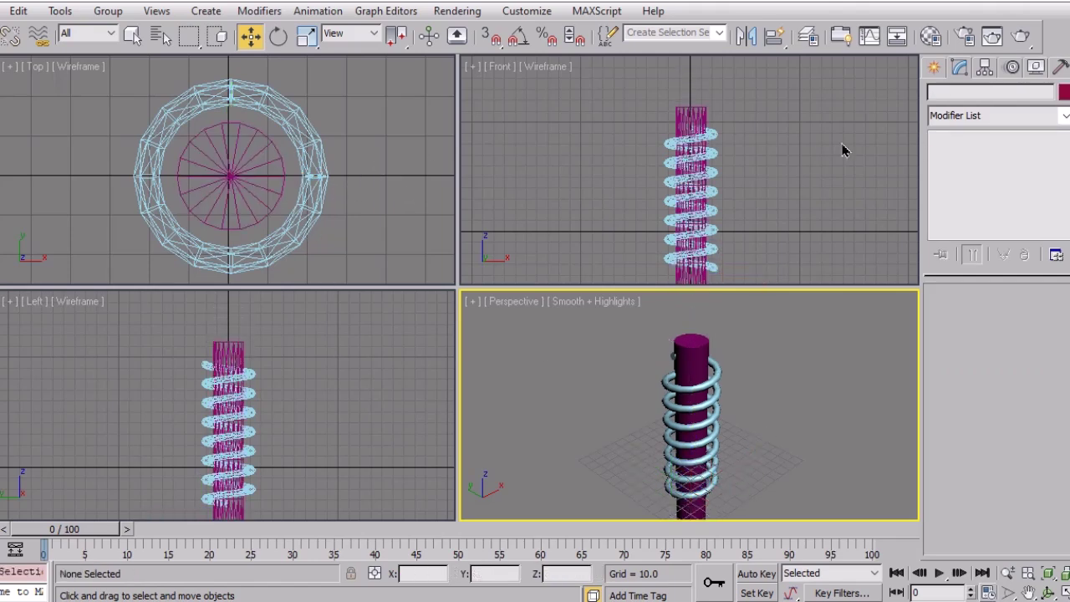
# Create a standard tube around the spring from the Top view, with radii of about 26.3 and 28.8 and a height of about 179
pyautogui.click(935, 68)
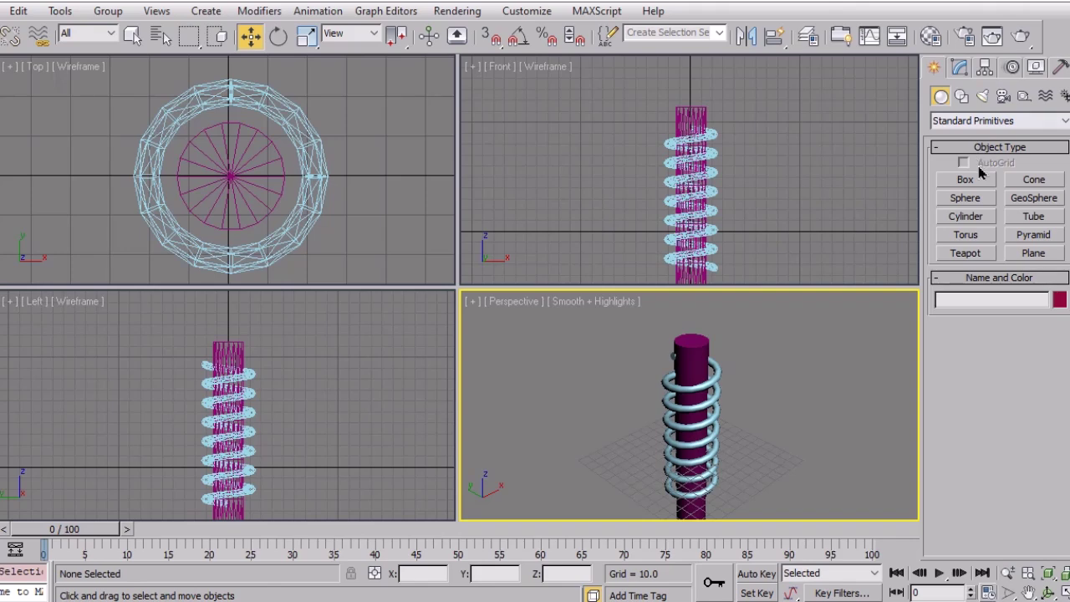
pyautogui.click(1034, 217)
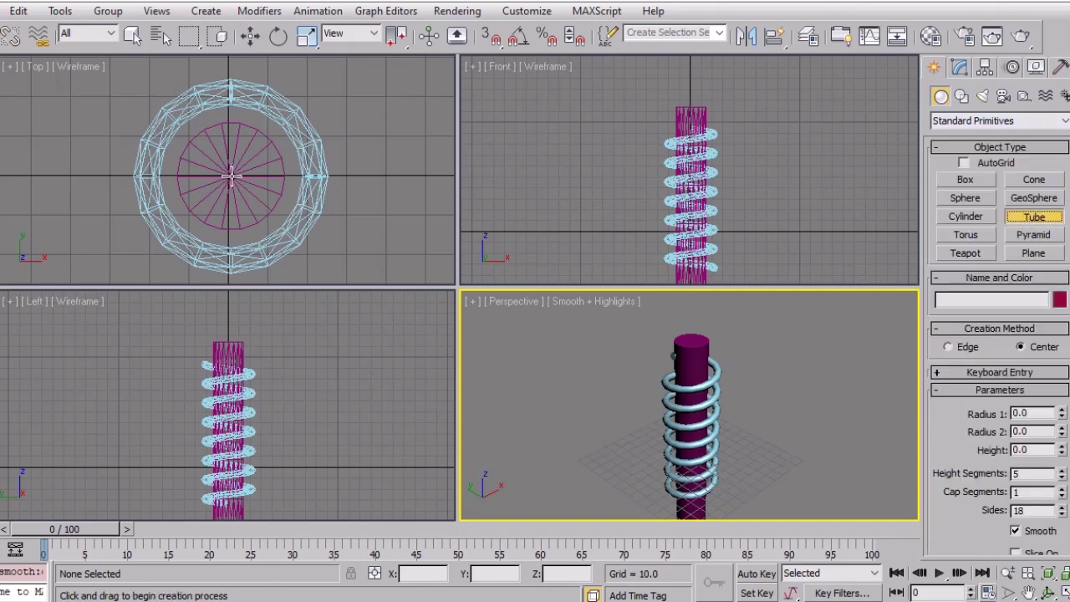
pyautogui.moveTo(230, 176); pyautogui.dragTo(251, 277)
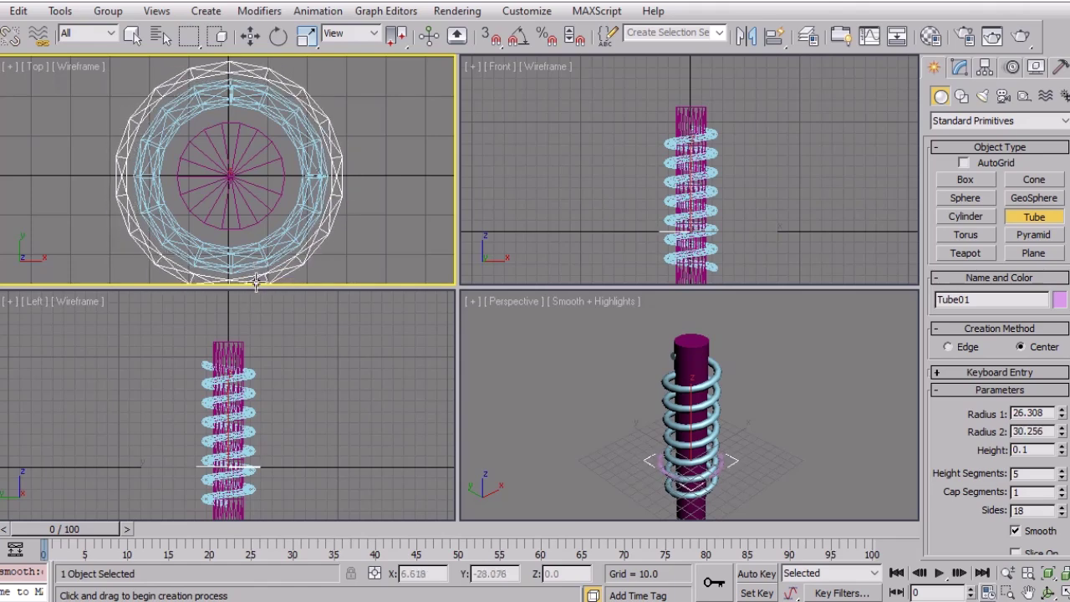
pyautogui.click(255, 286)
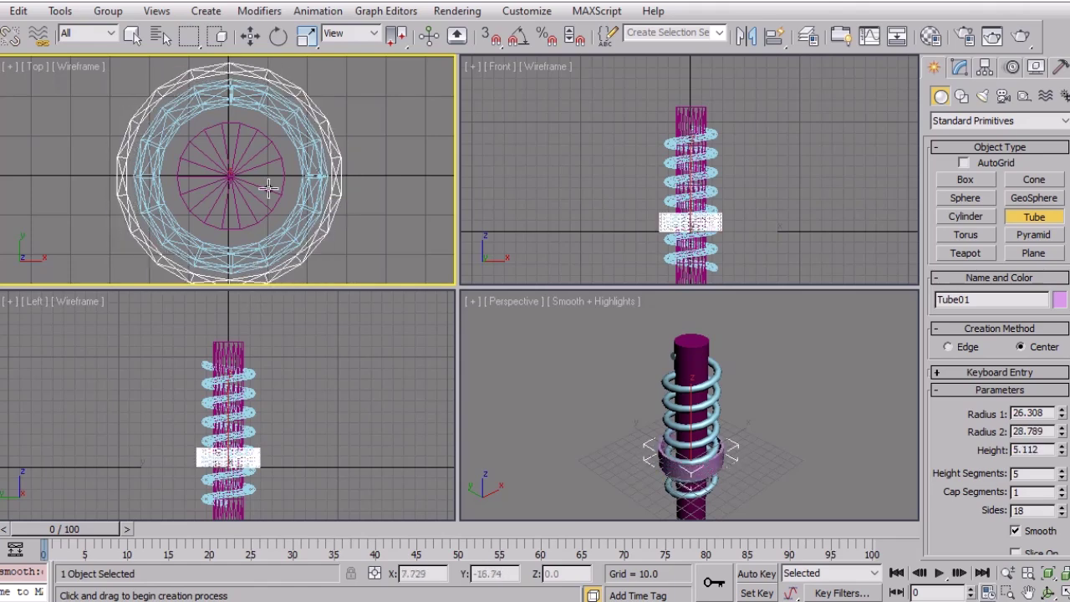
pyautogui.click(286, 12)
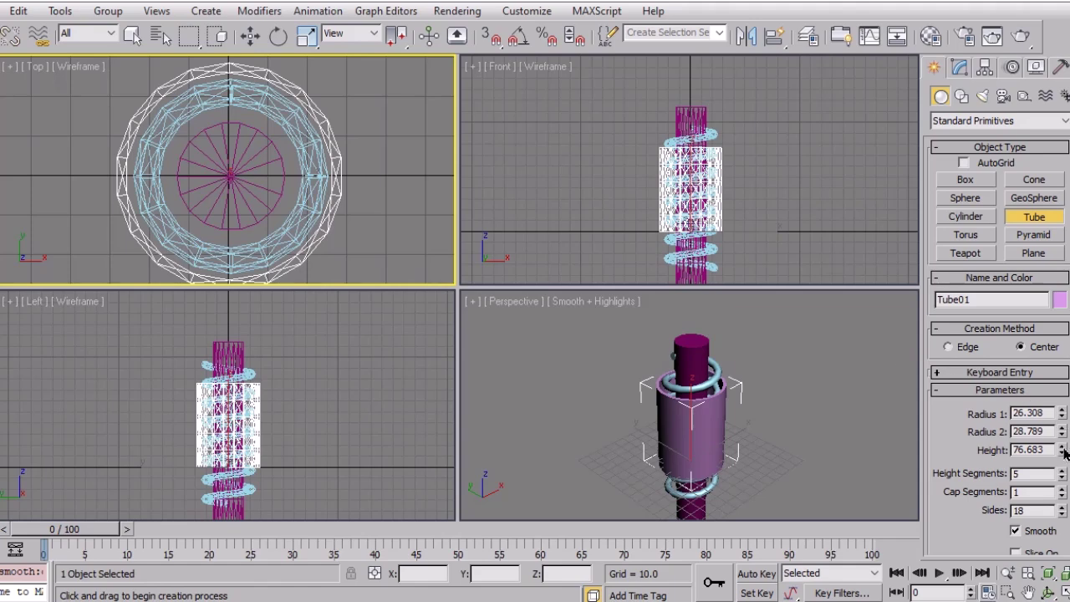
pyautogui.moveTo(1064, 452); pyautogui.dragTo(1063, 440)
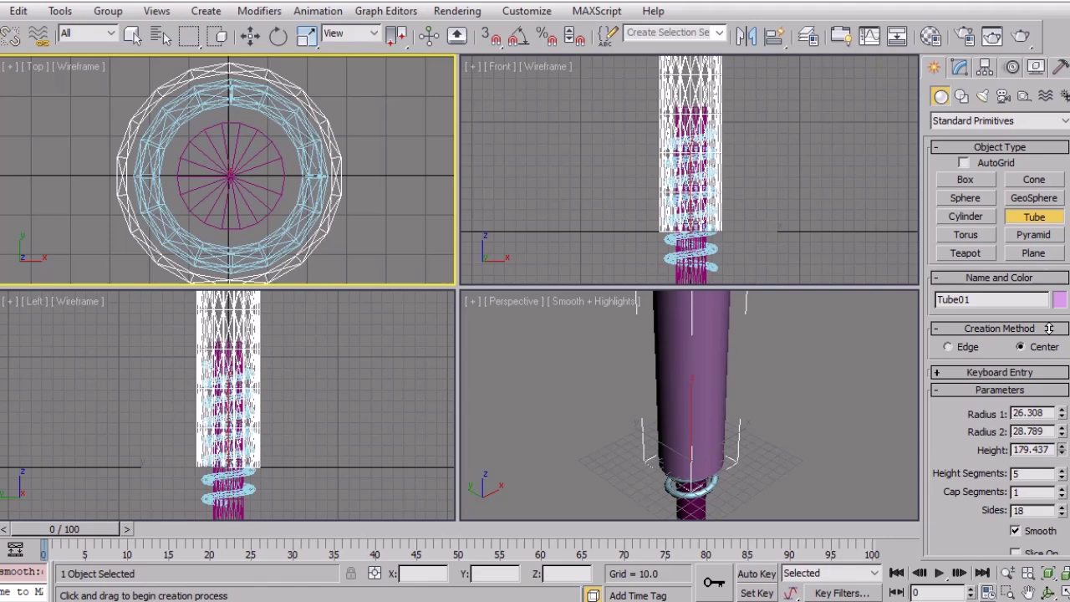
# Lower the tube along Z to about -63.1 so it encloses the spring, then deselect it and fit all objects in view
pyautogui.click(251, 35)
pyautogui.moveTo(688, 430); pyautogui.dragTo(689, 481)
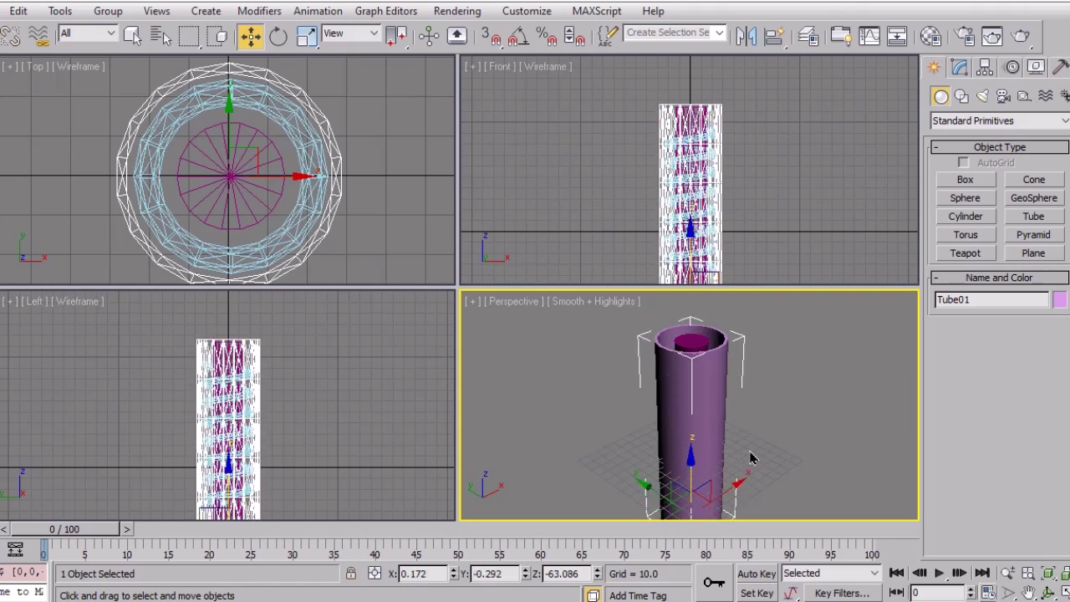
pyautogui.click(846, 430)
pyautogui.scroll(-3, 847, 430)
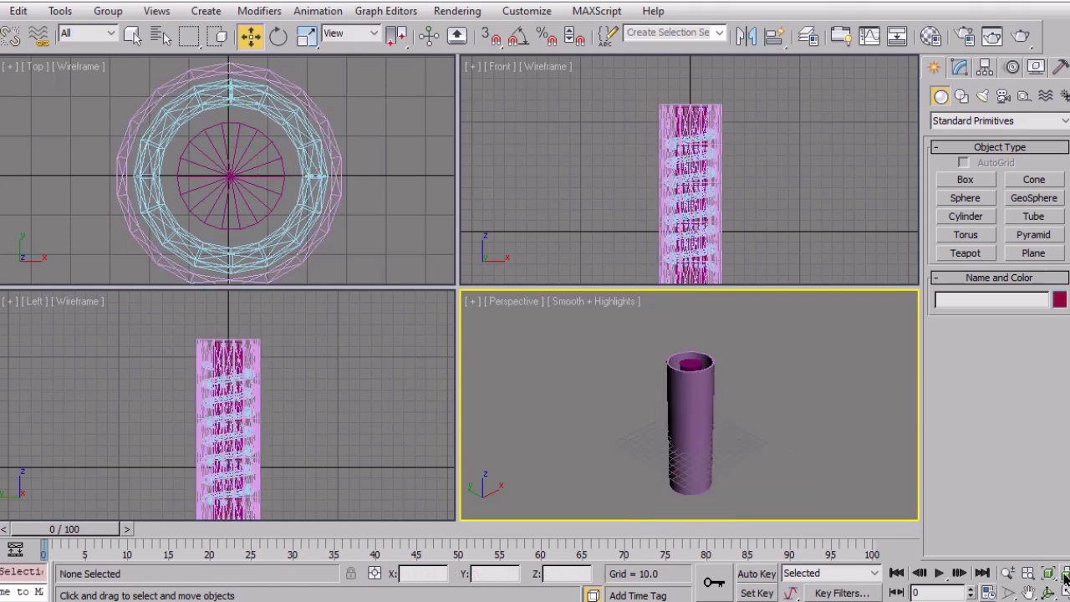
pyautogui.hotkey('ctrl', 'shift', 'z')
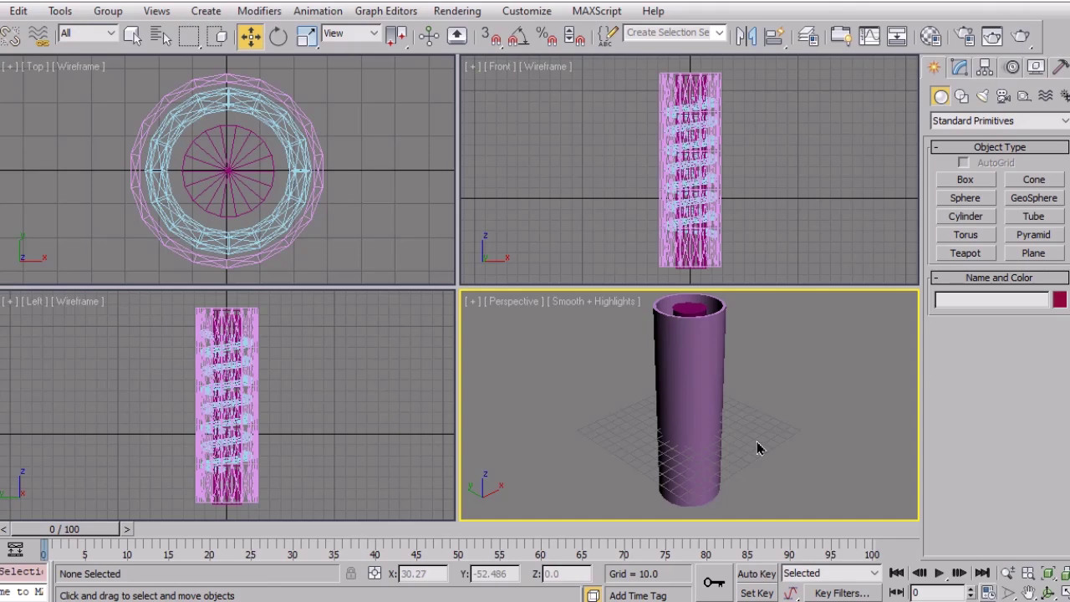
# Apply a Slice modifier to the tube
pyautogui.click(715, 324)
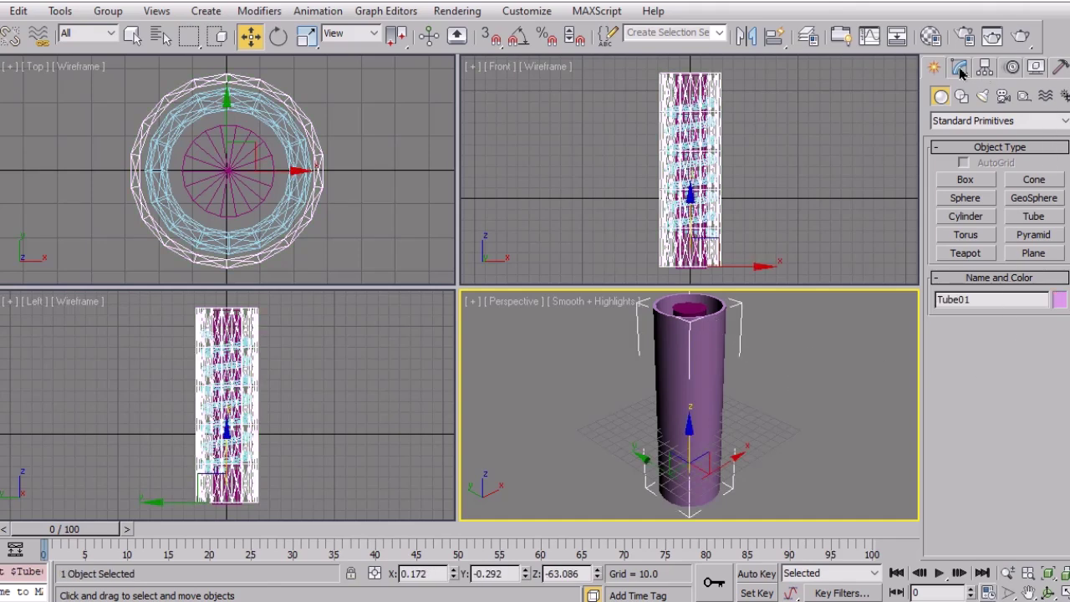
pyautogui.click(959, 68)
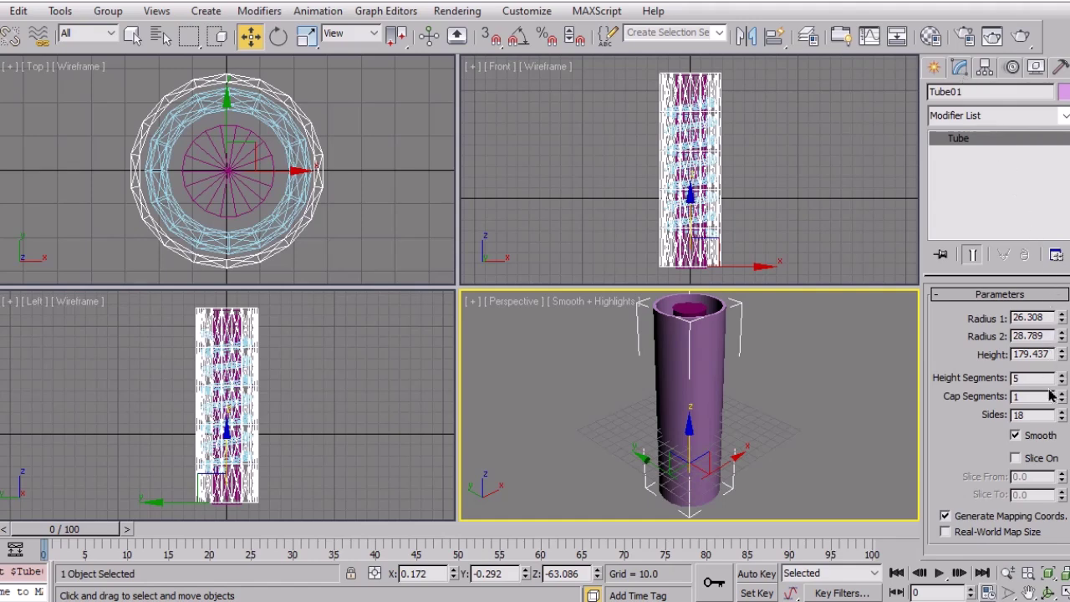
pyautogui.click(1064, 118)
pyautogui.press('s')
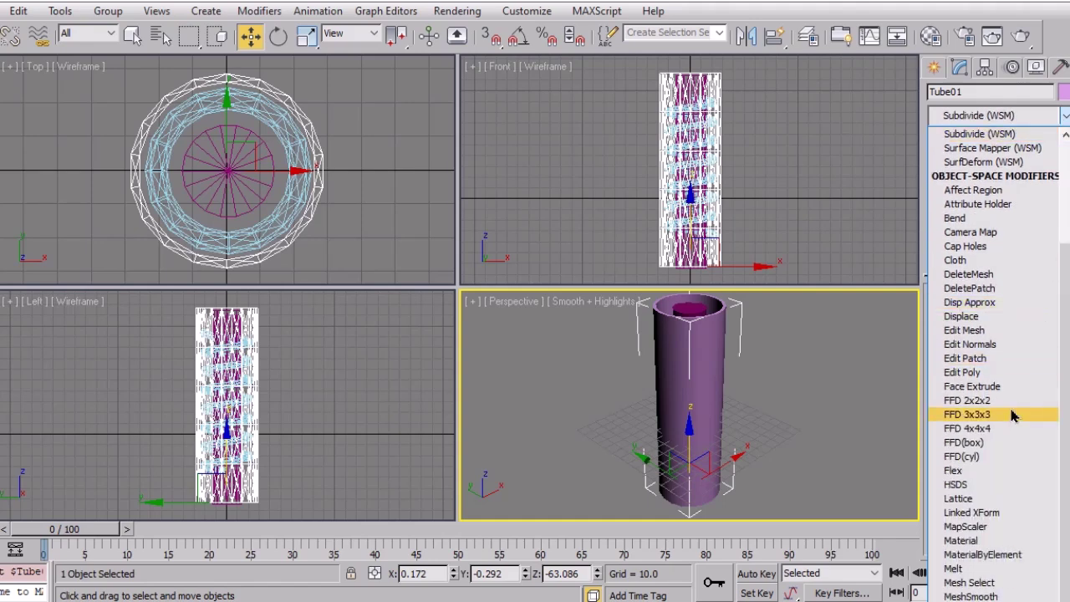
pyautogui.press('s')
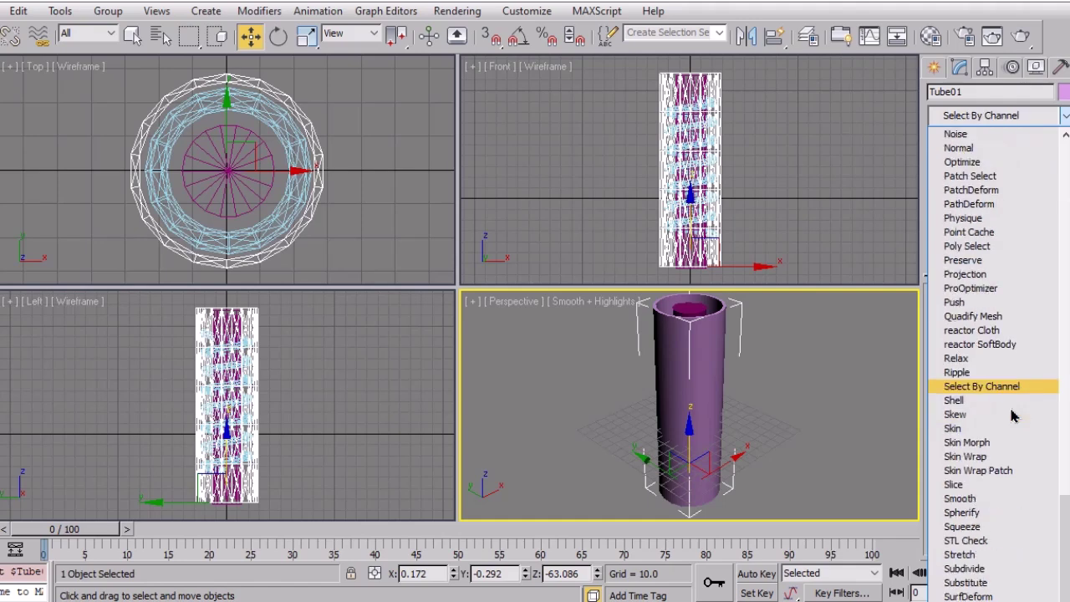
pyautogui.click(998, 487)
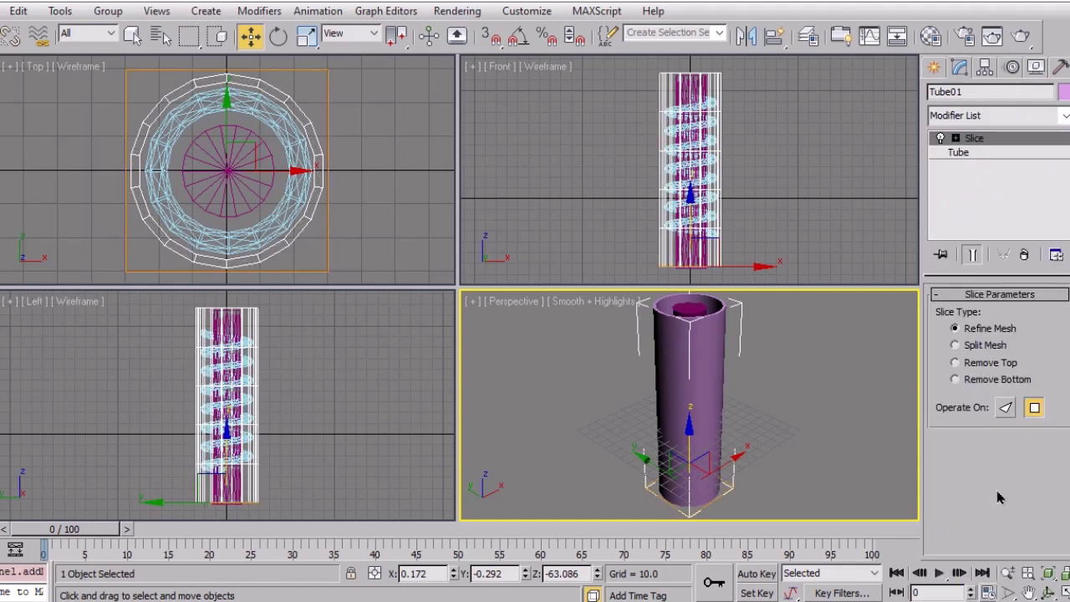
# Rotate the Slice modifier's slice plane so it tilts at the base of the tube
pyautogui.click(956, 139)
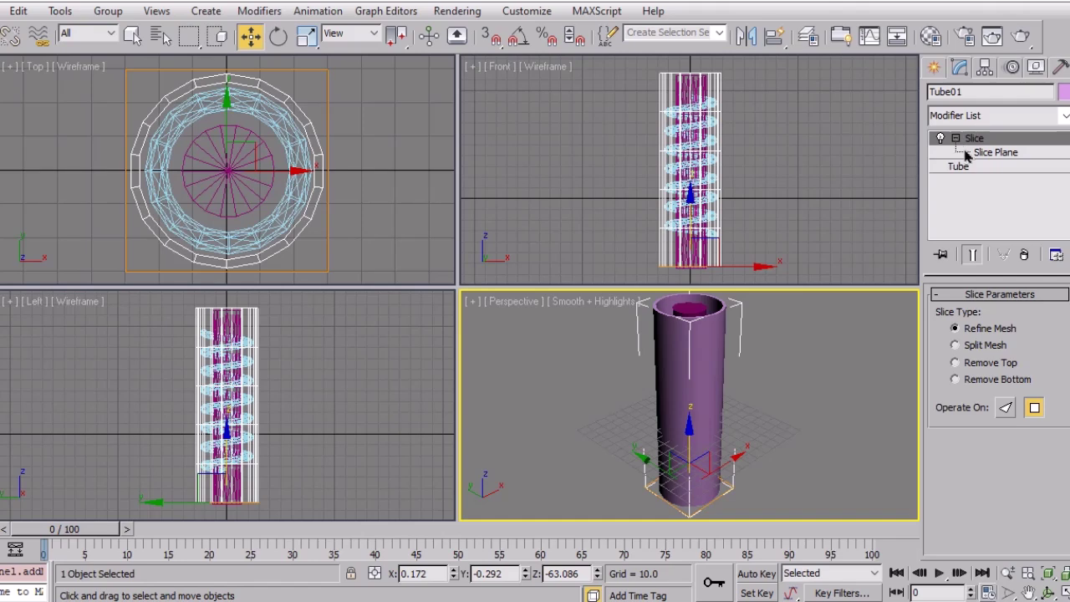
pyautogui.click(986, 152)
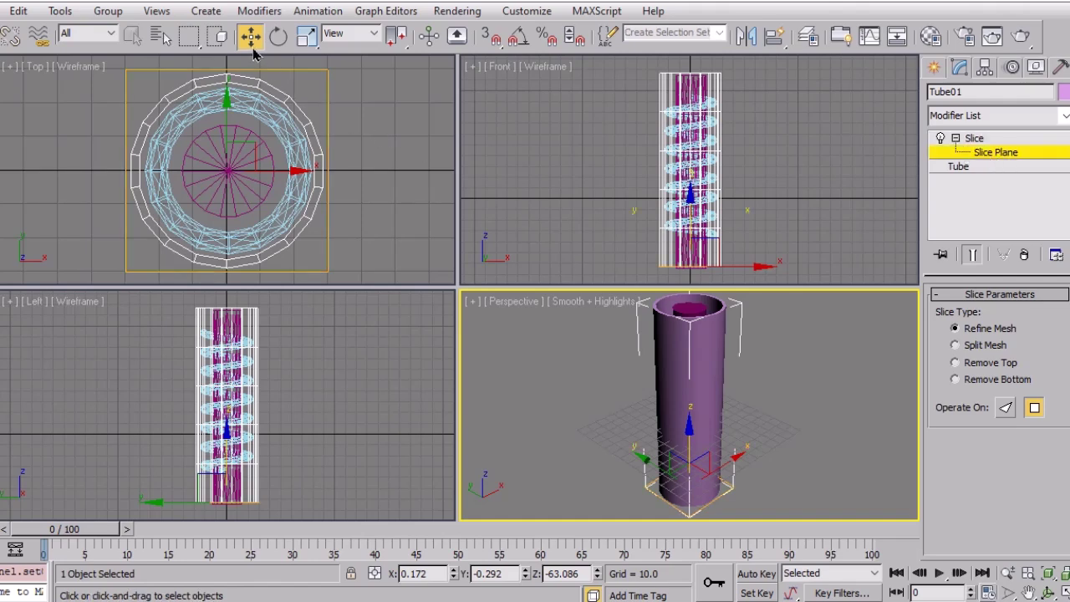
pyautogui.click(279, 36)
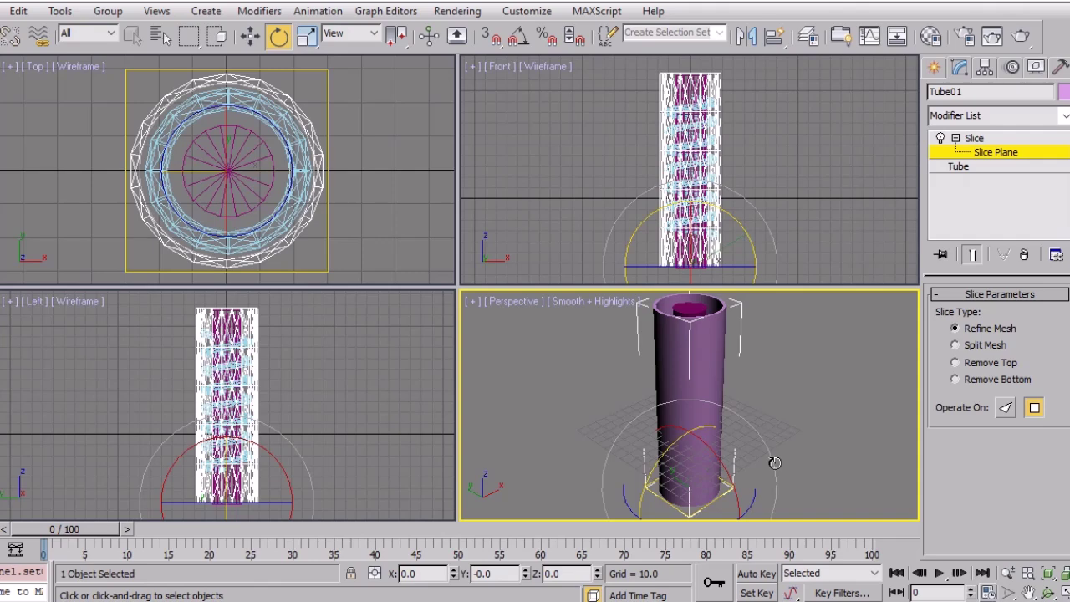
pyautogui.click(1065, 592)
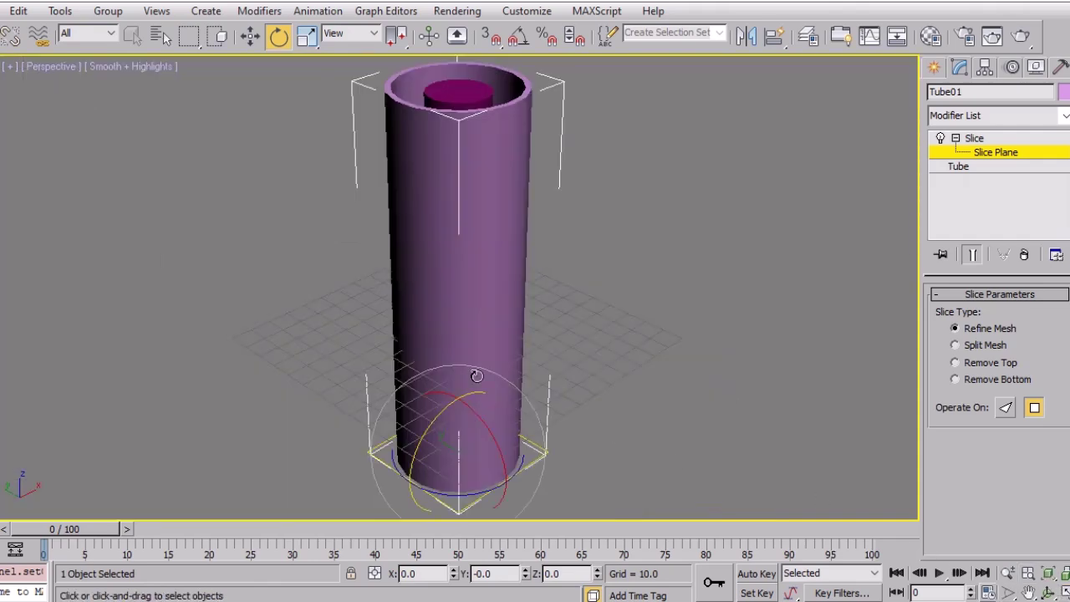
pyautogui.moveTo(429, 425); pyautogui.dragTo(490, 455)
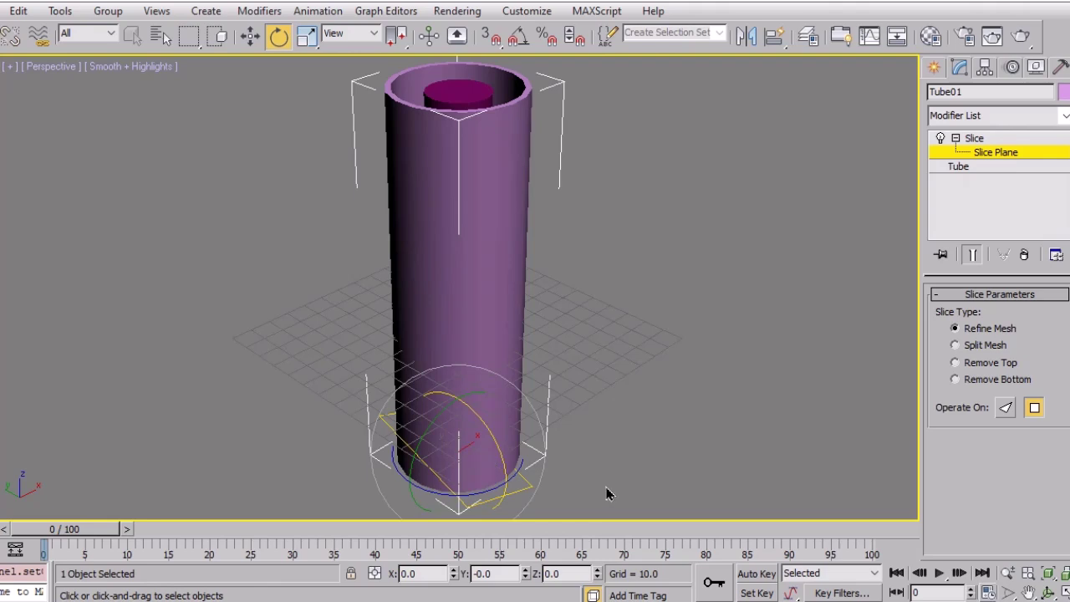
# Scale the slice plane up uniformly in the Top view until it extends beyond the tube's outline
pyautogui.click(1065, 592)
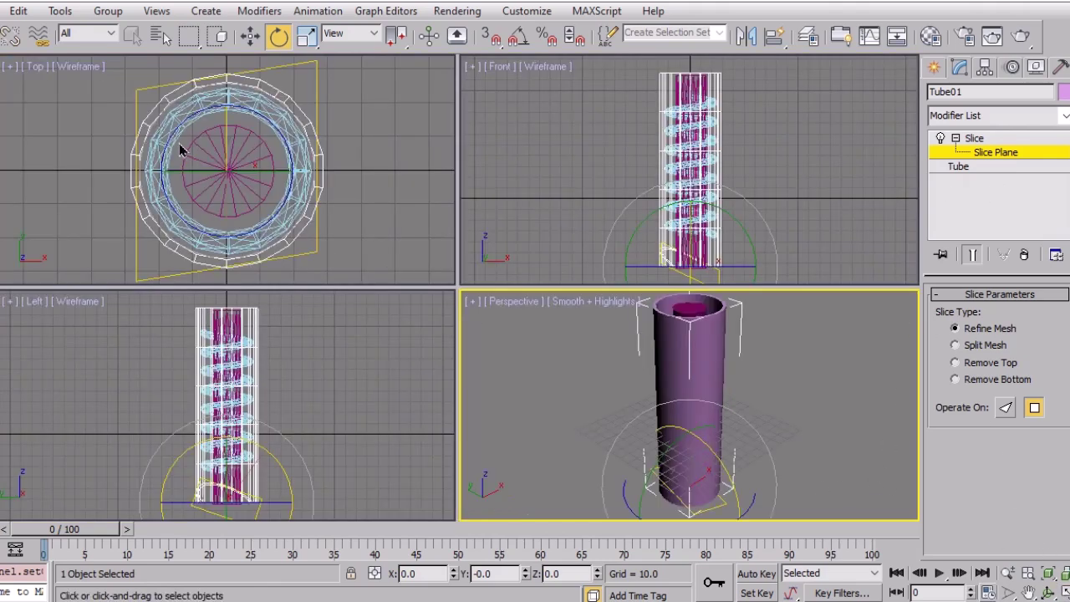
pyautogui.rightClick(393, 156)
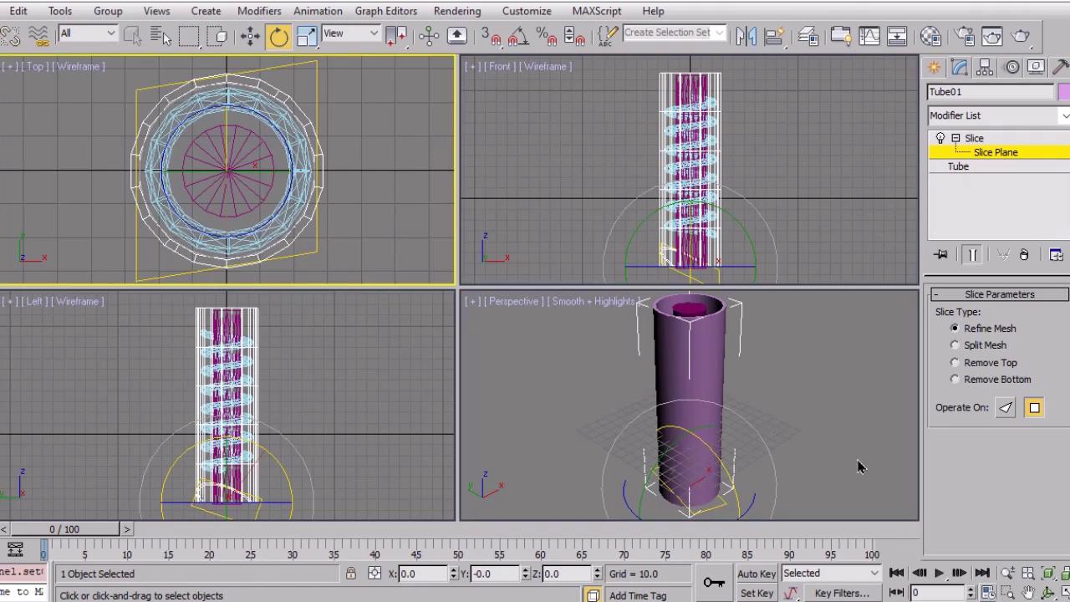
pyautogui.click(1064, 592)
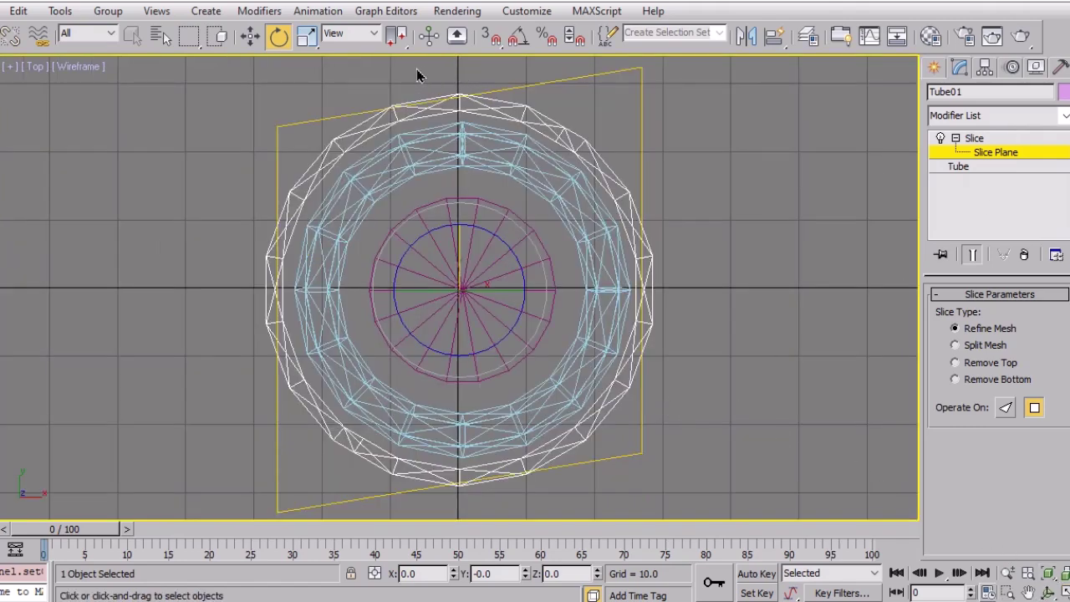
pyautogui.click(308, 42)
pyautogui.moveTo(492, 275); pyautogui.dragTo(519, 266)
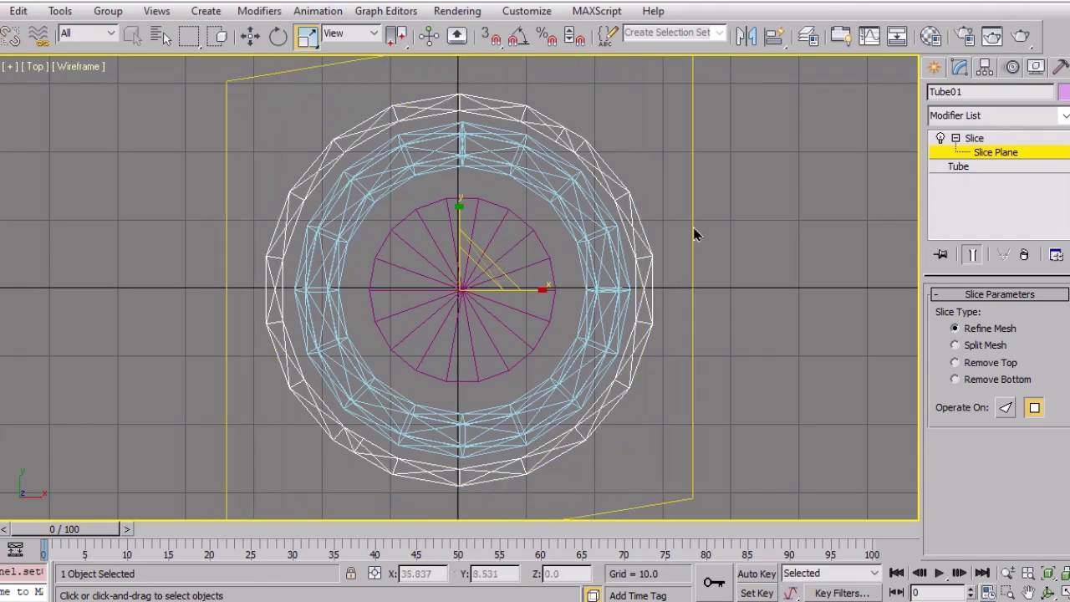
# Set the slice type to Remove Bottom, with the Perspective view maximized
pyautogui.click(1064, 592)
pyautogui.rightClick(817, 431)
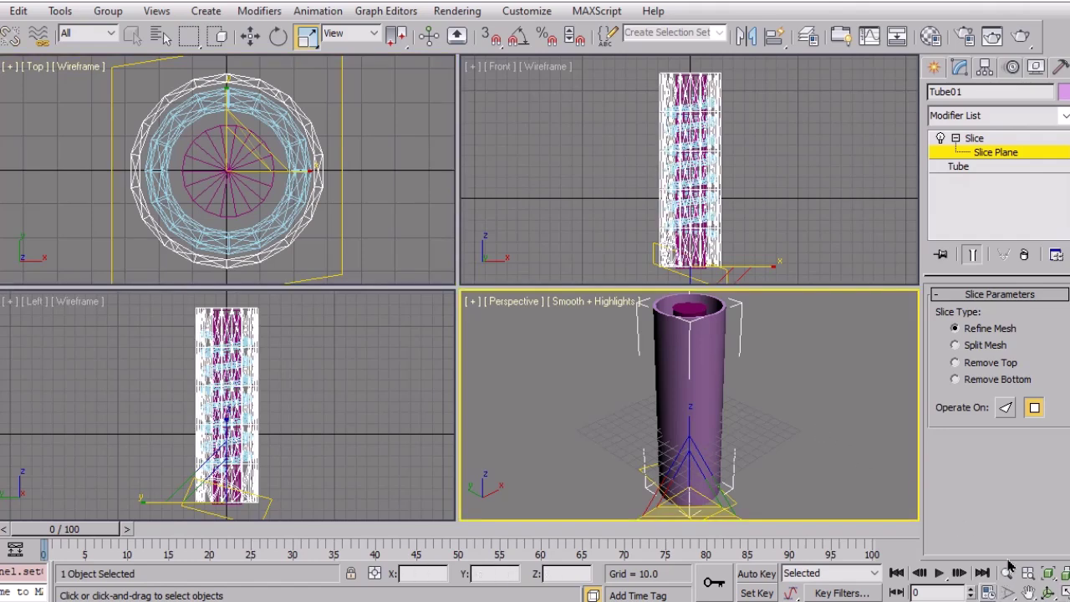
pyautogui.click(1065, 592)
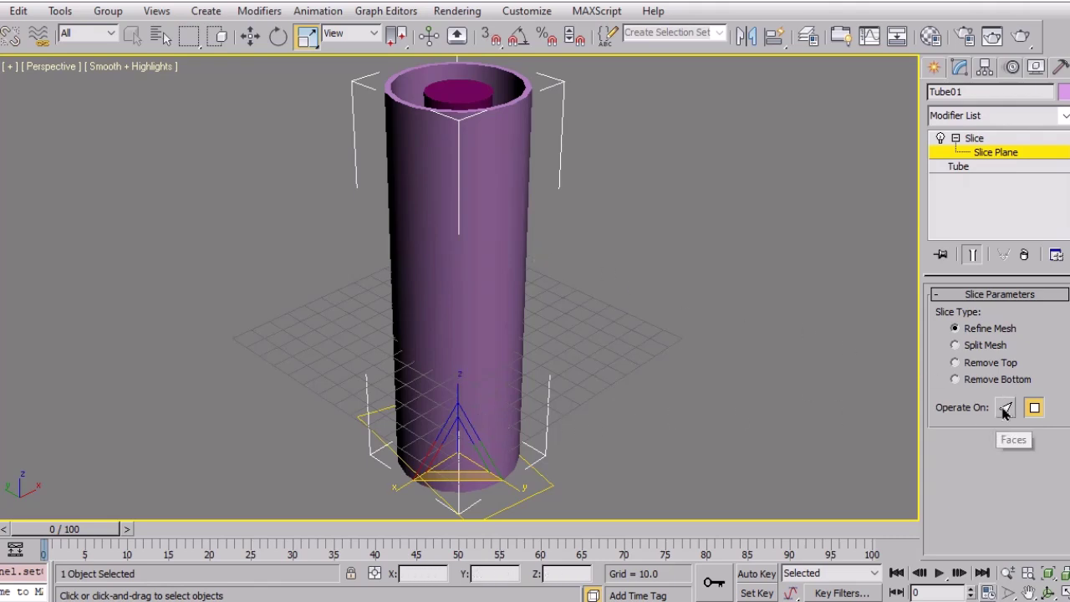
pyautogui.click(974, 379)
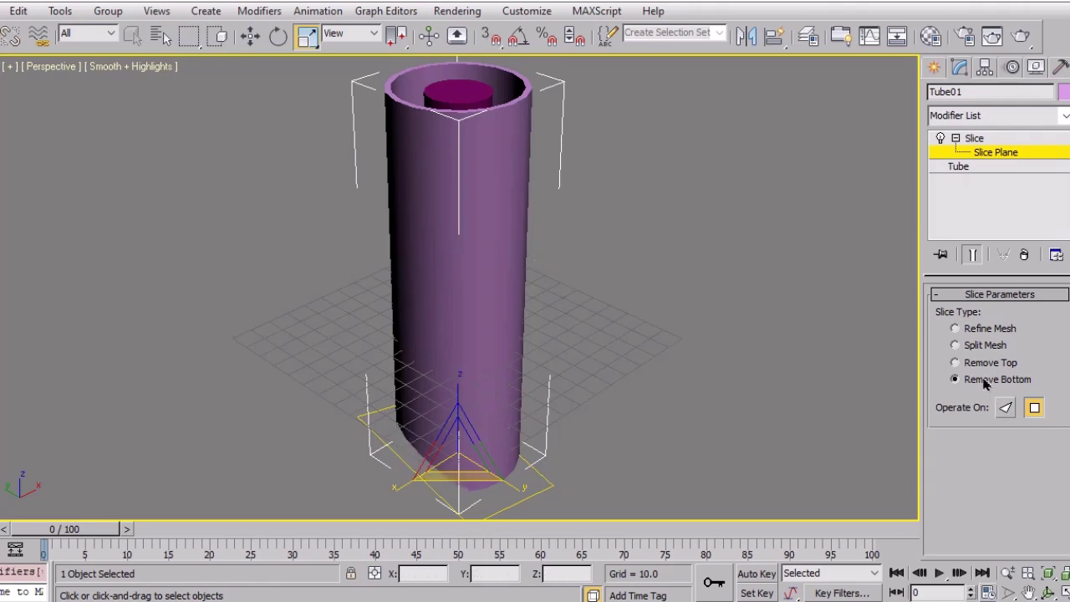
# Move the slice plane up along Z past the tube's top and back down below its base, at Z about -104
pyautogui.click(250, 35)
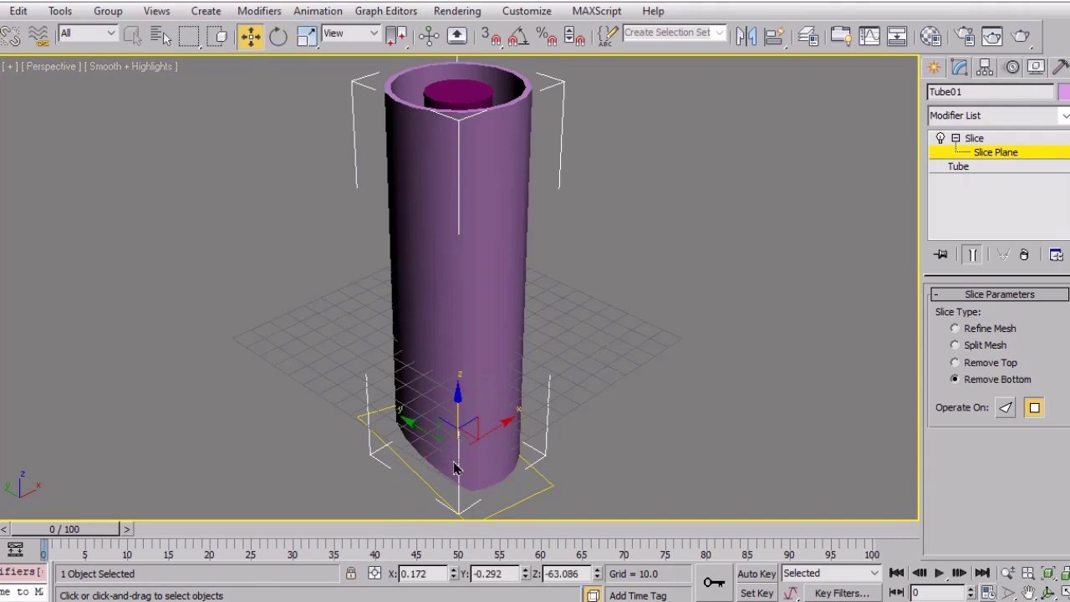
pyautogui.moveTo(456, 406); pyautogui.dragTo(628, 167)
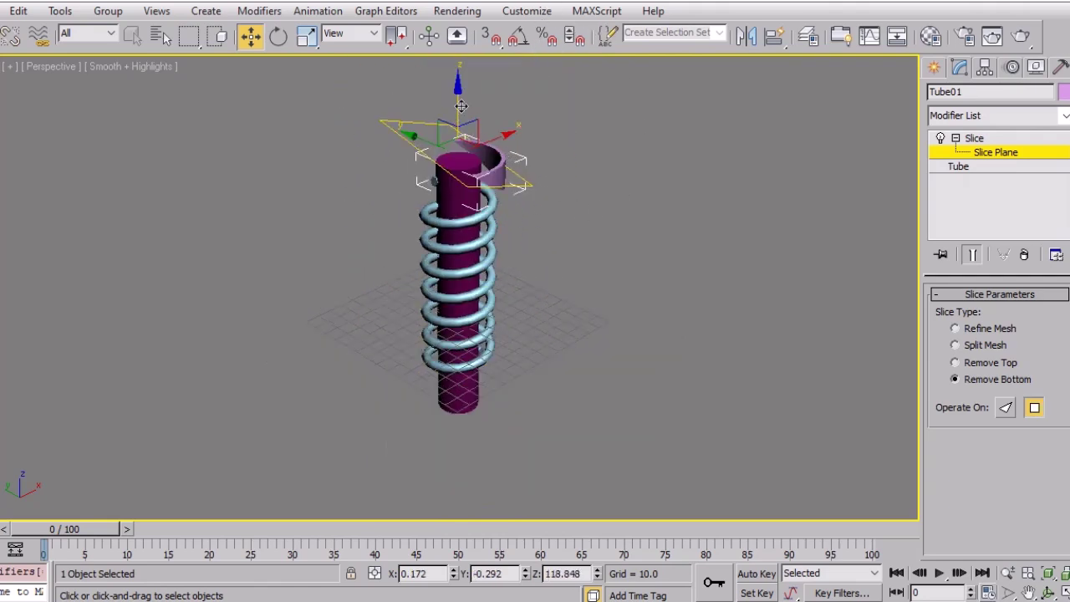
pyautogui.moveTo(461, 106); pyautogui.dragTo(447, 391)
# Record an Auto Key animation that raises the slice plane to the tube's upper end, Z about 106, at frame 80
pyautogui.click(1008, 573)
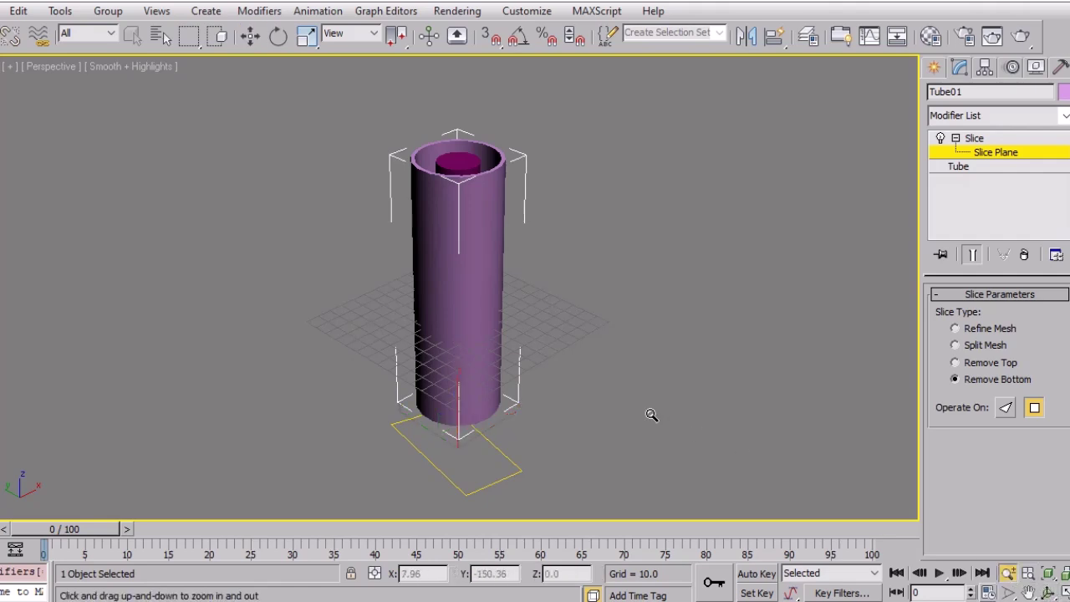
pyautogui.moveTo(650, 410); pyautogui.dragTo(662, 397)
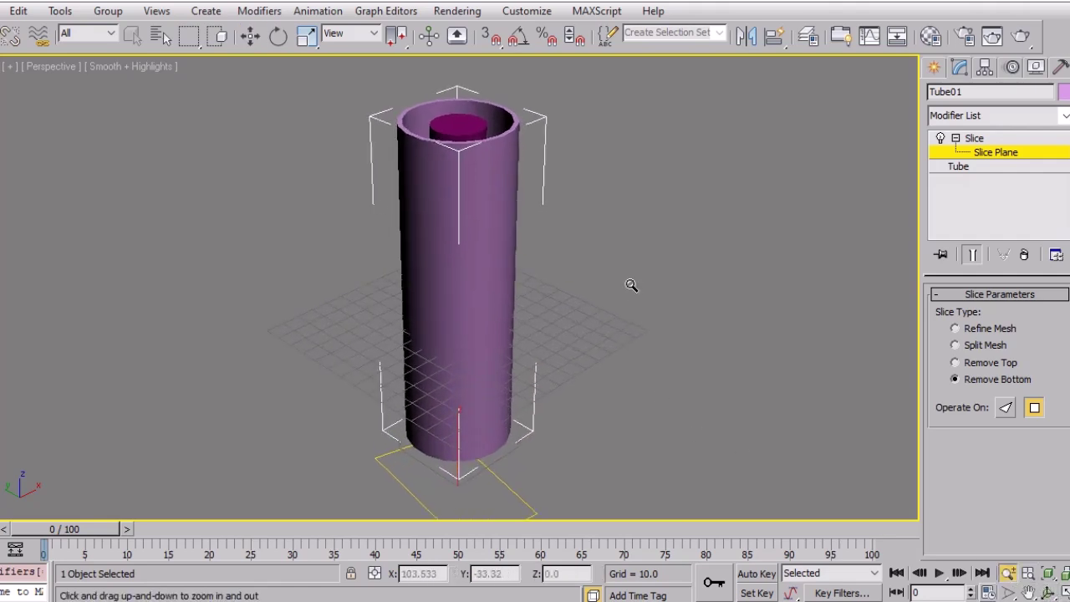
pyautogui.moveTo(631, 285); pyautogui.dragTo(630, 318, button='middle')
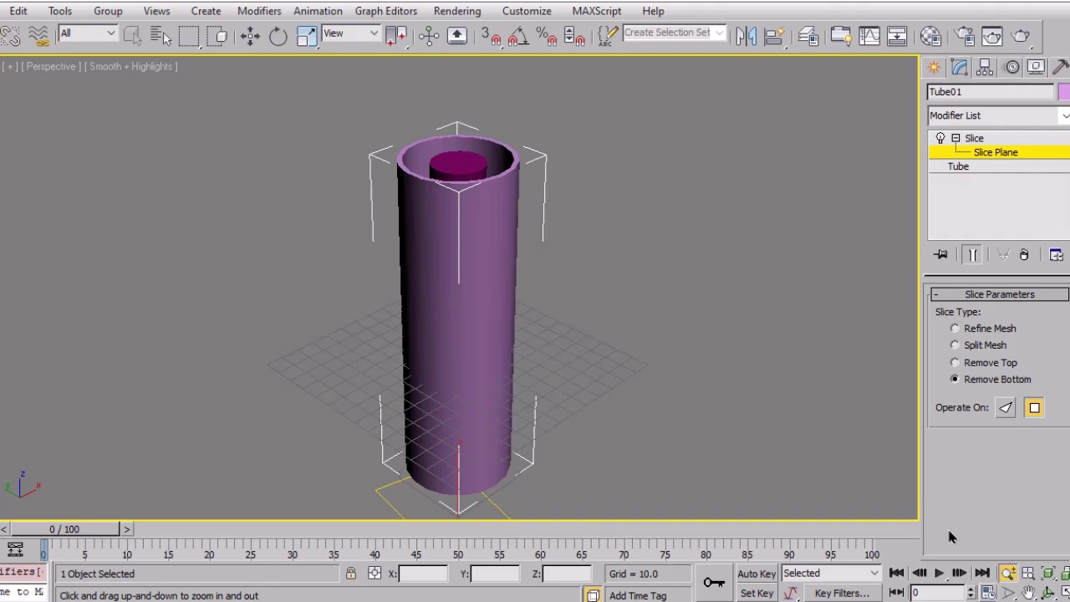
pyautogui.click(769, 575)
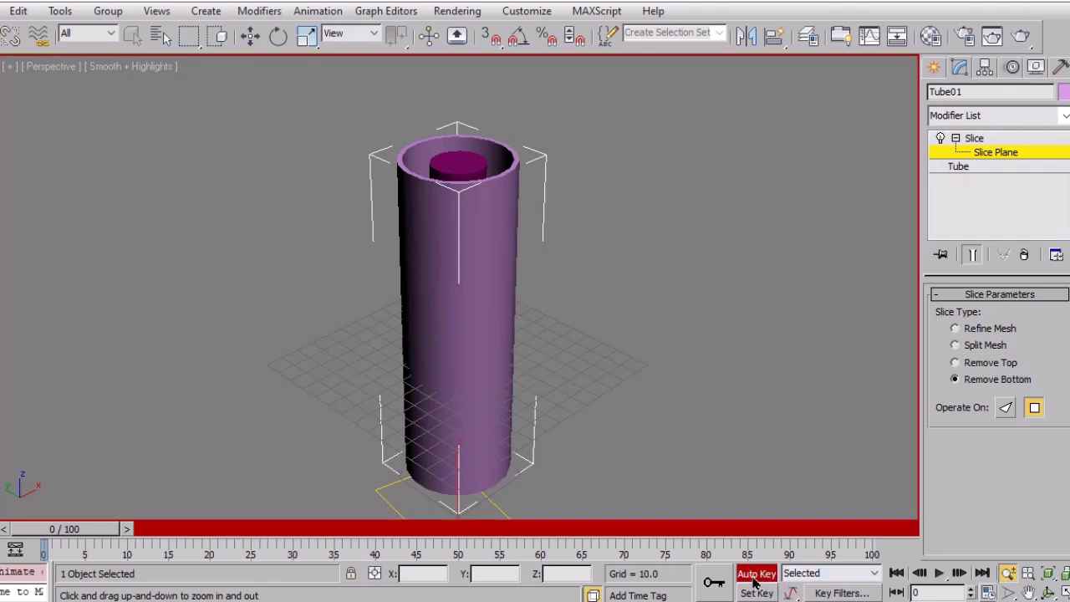
pyautogui.click(255, 40)
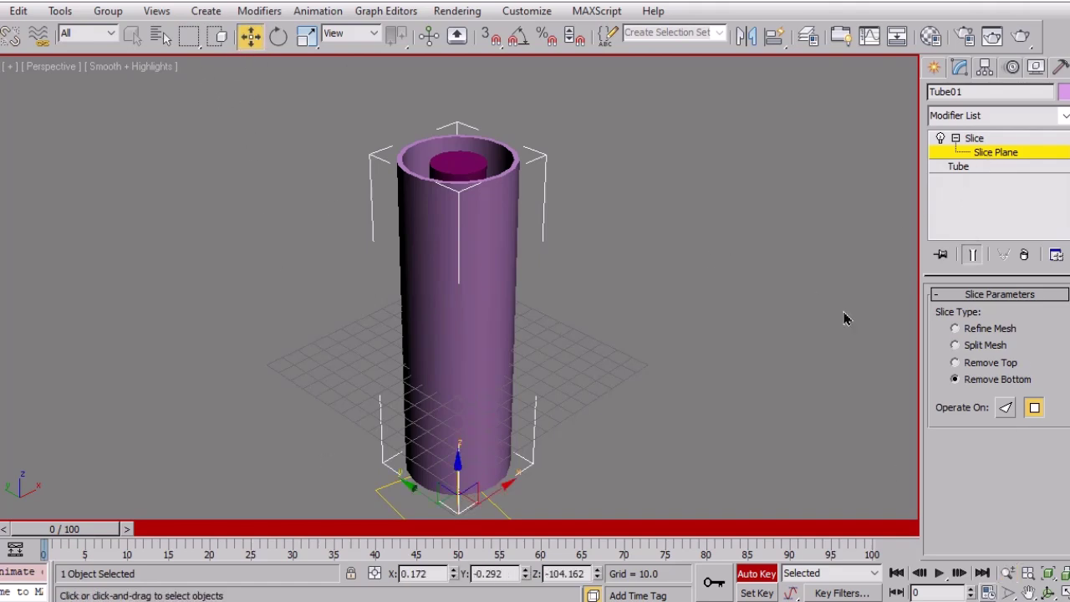
pyautogui.moveTo(72, 535); pyautogui.dragTo(705, 580)
pyautogui.moveTo(459, 473); pyautogui.dragTo(553, 171)
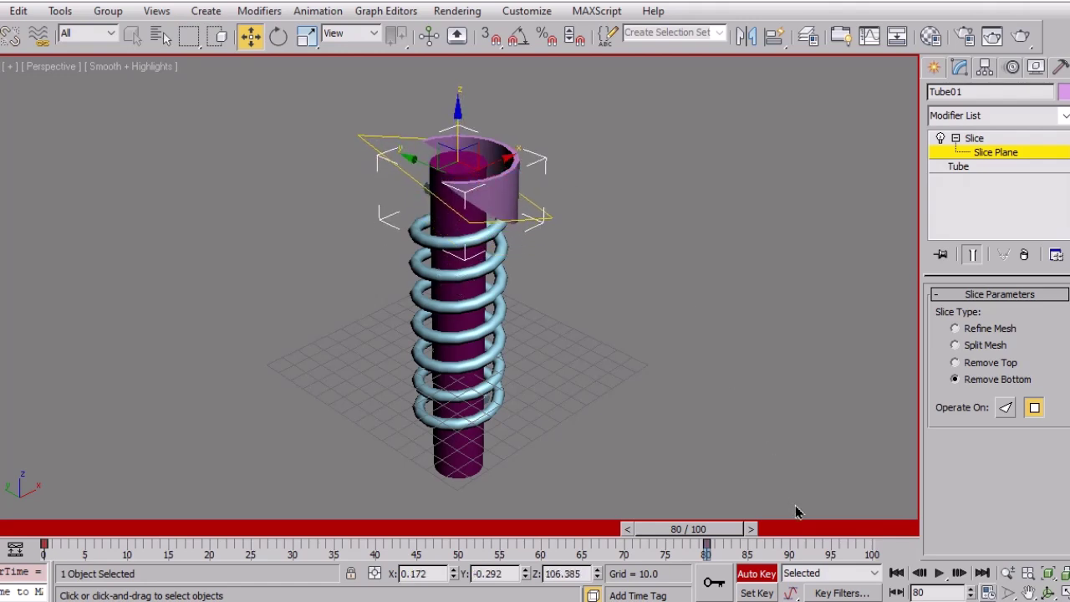
pyautogui.click(767, 577)
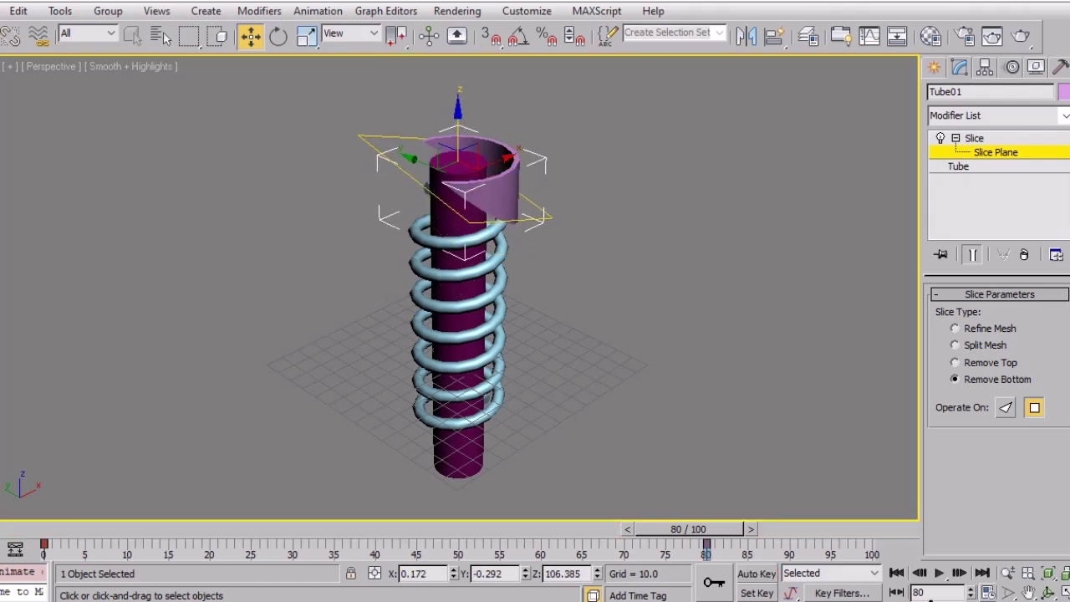
# Play the slice plane animation from frame 0
pyautogui.click(897, 573)
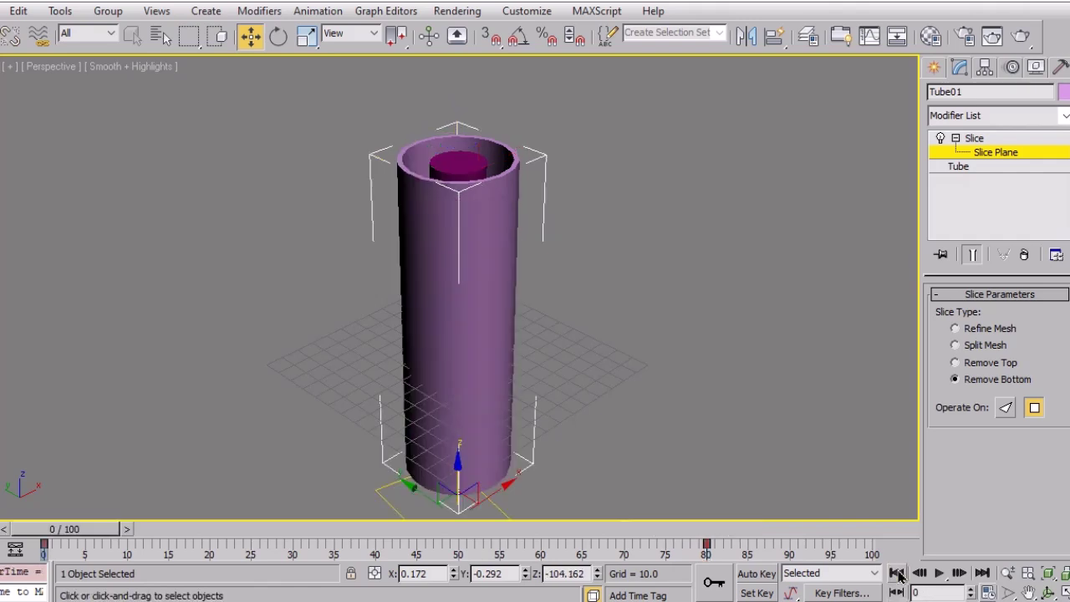
pyautogui.click(940, 574)
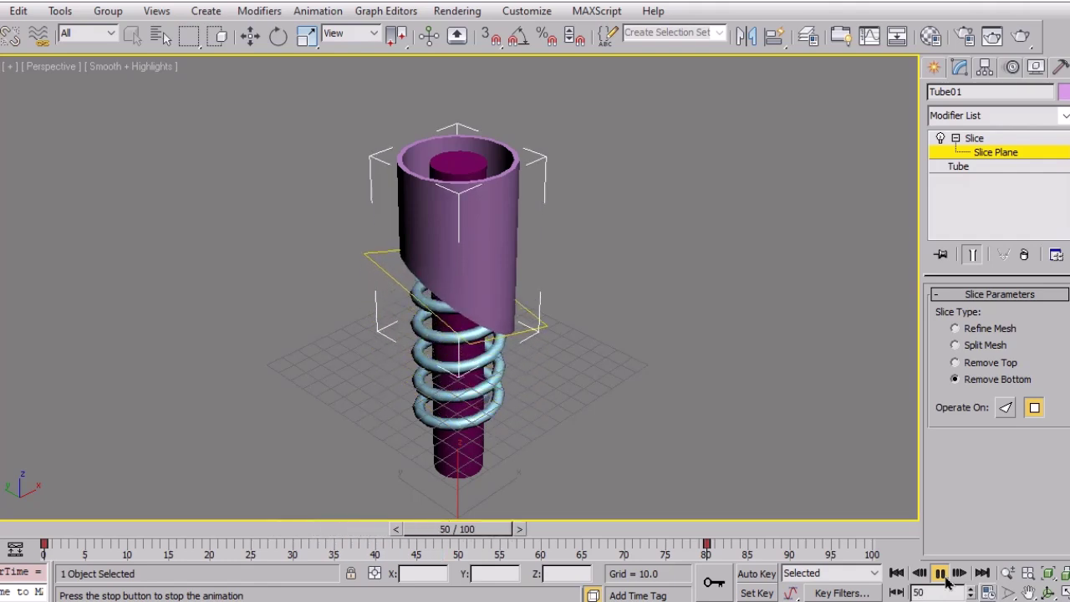